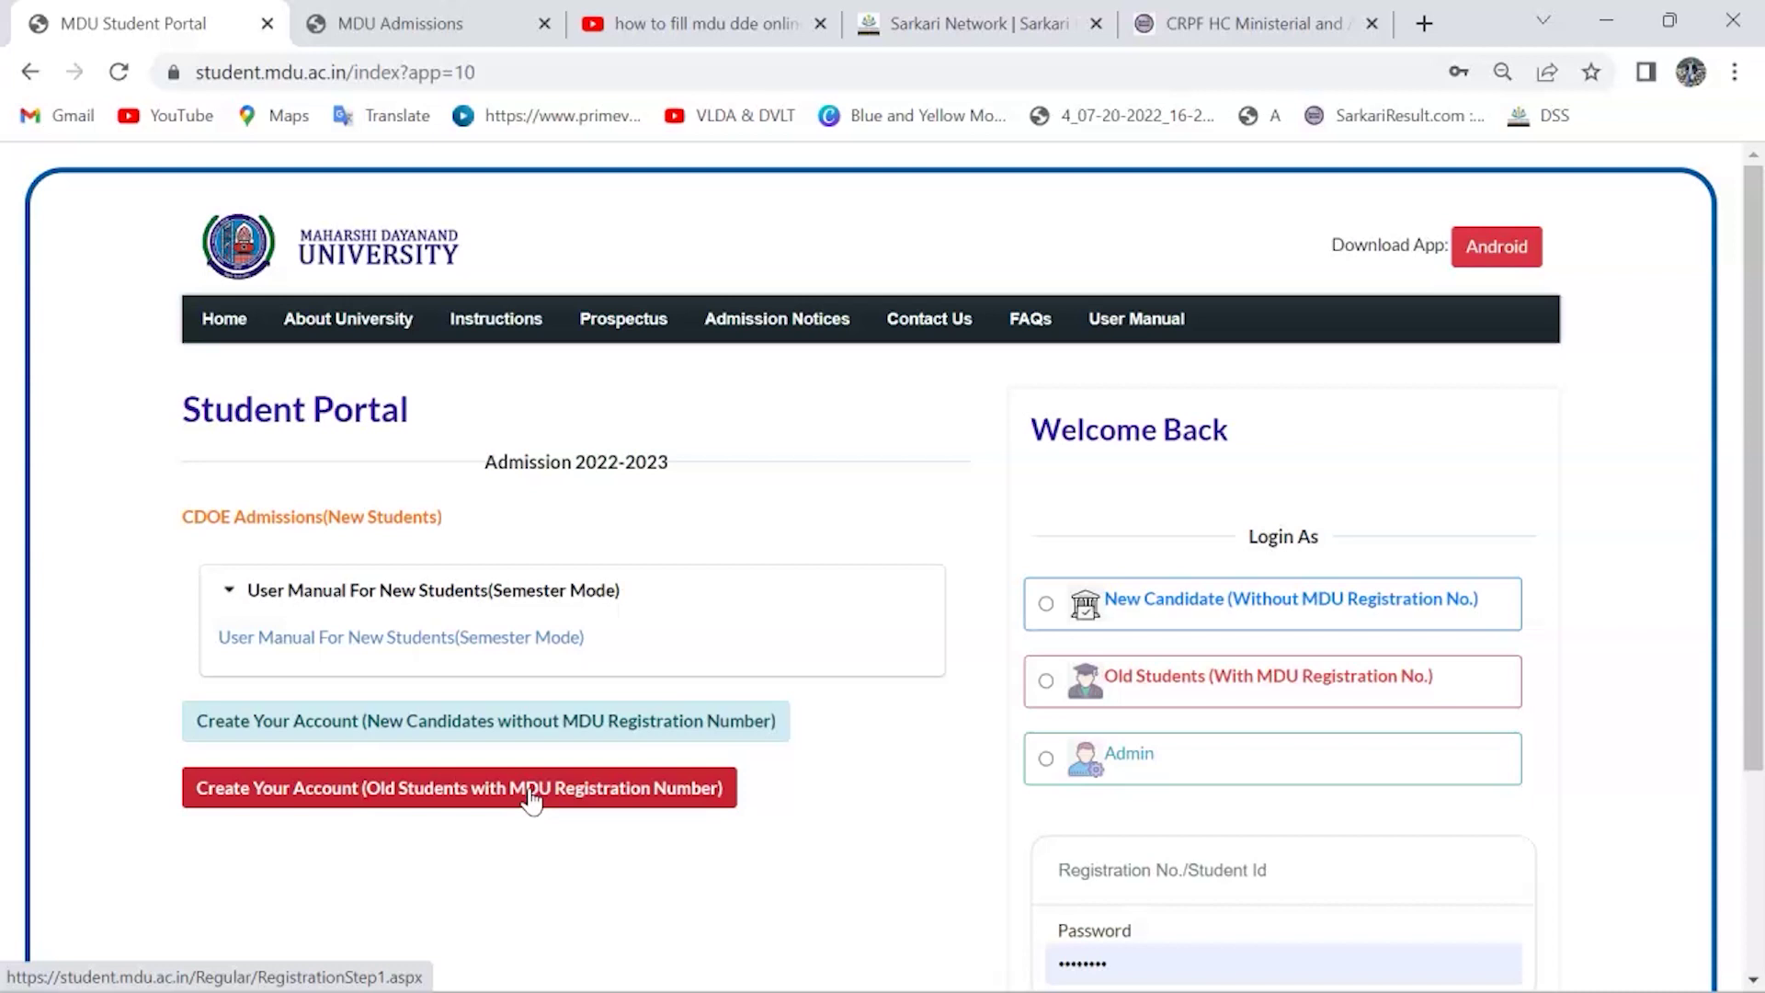
Step: Log in to the student portal as a new candidate without an MDU registration number
{"action": "left_click", "coordinate": [441, 720]}
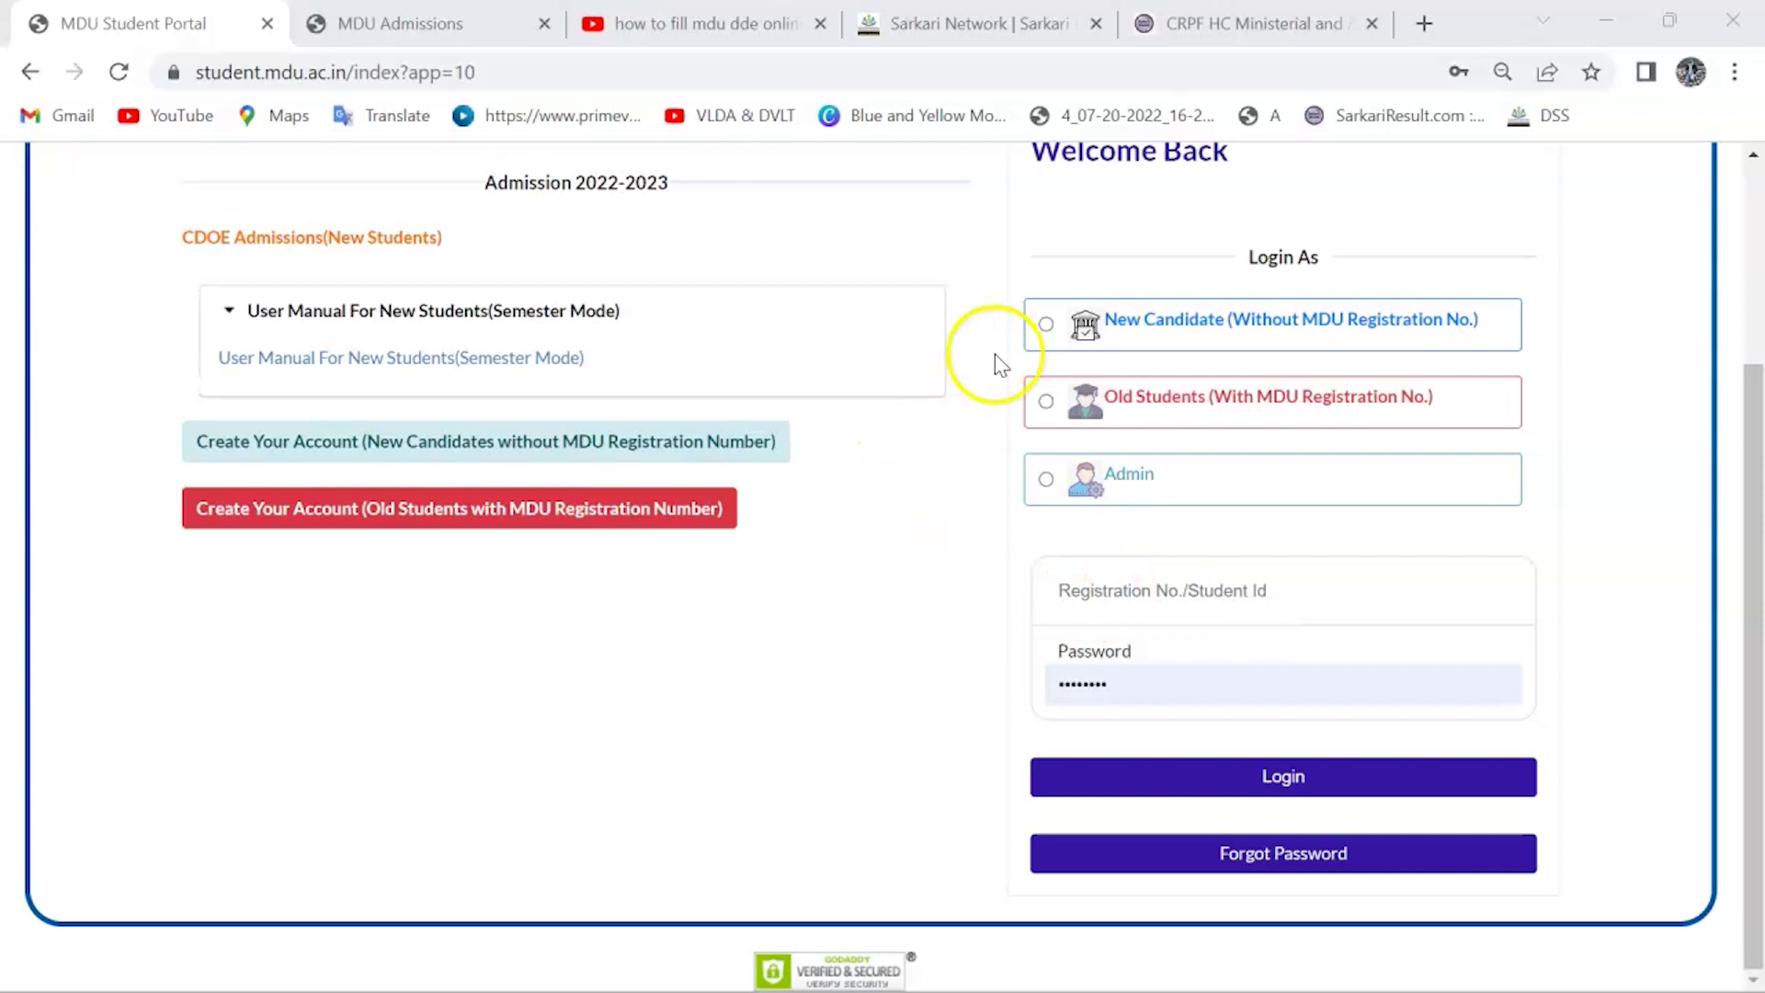
{"action": "left_click", "coordinate": [1045, 323]}
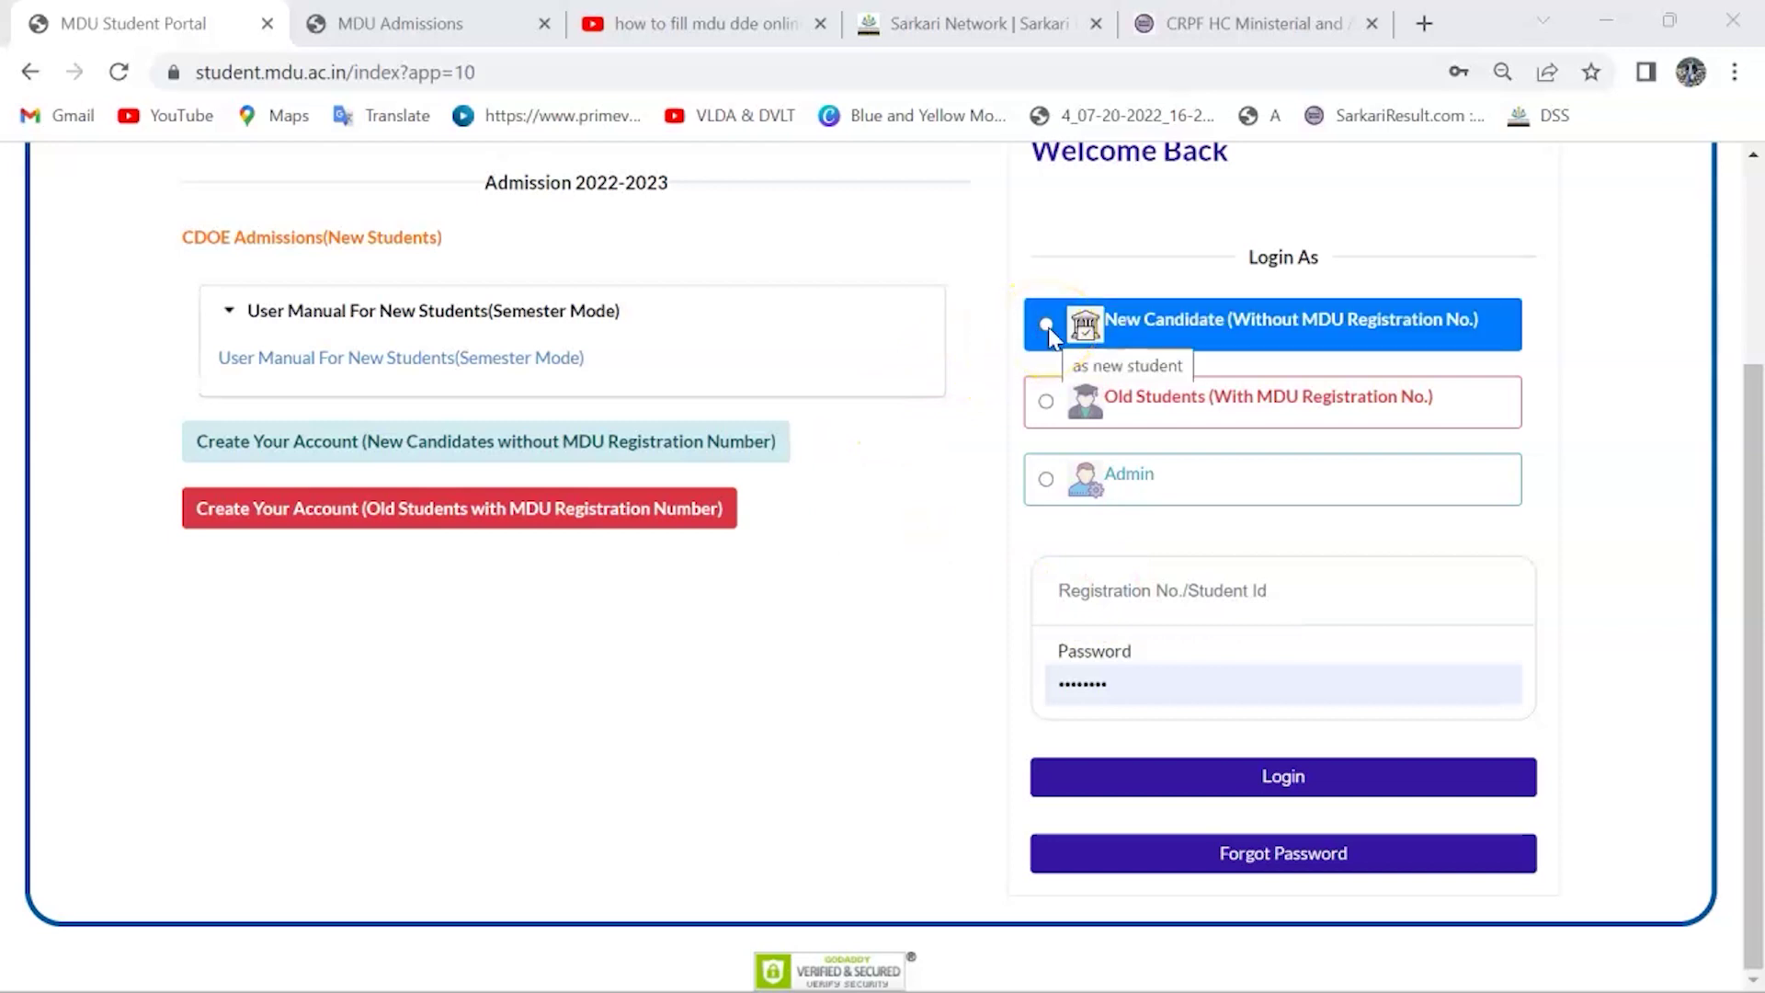
{"action": "left_click", "coordinate": [1045, 401]}
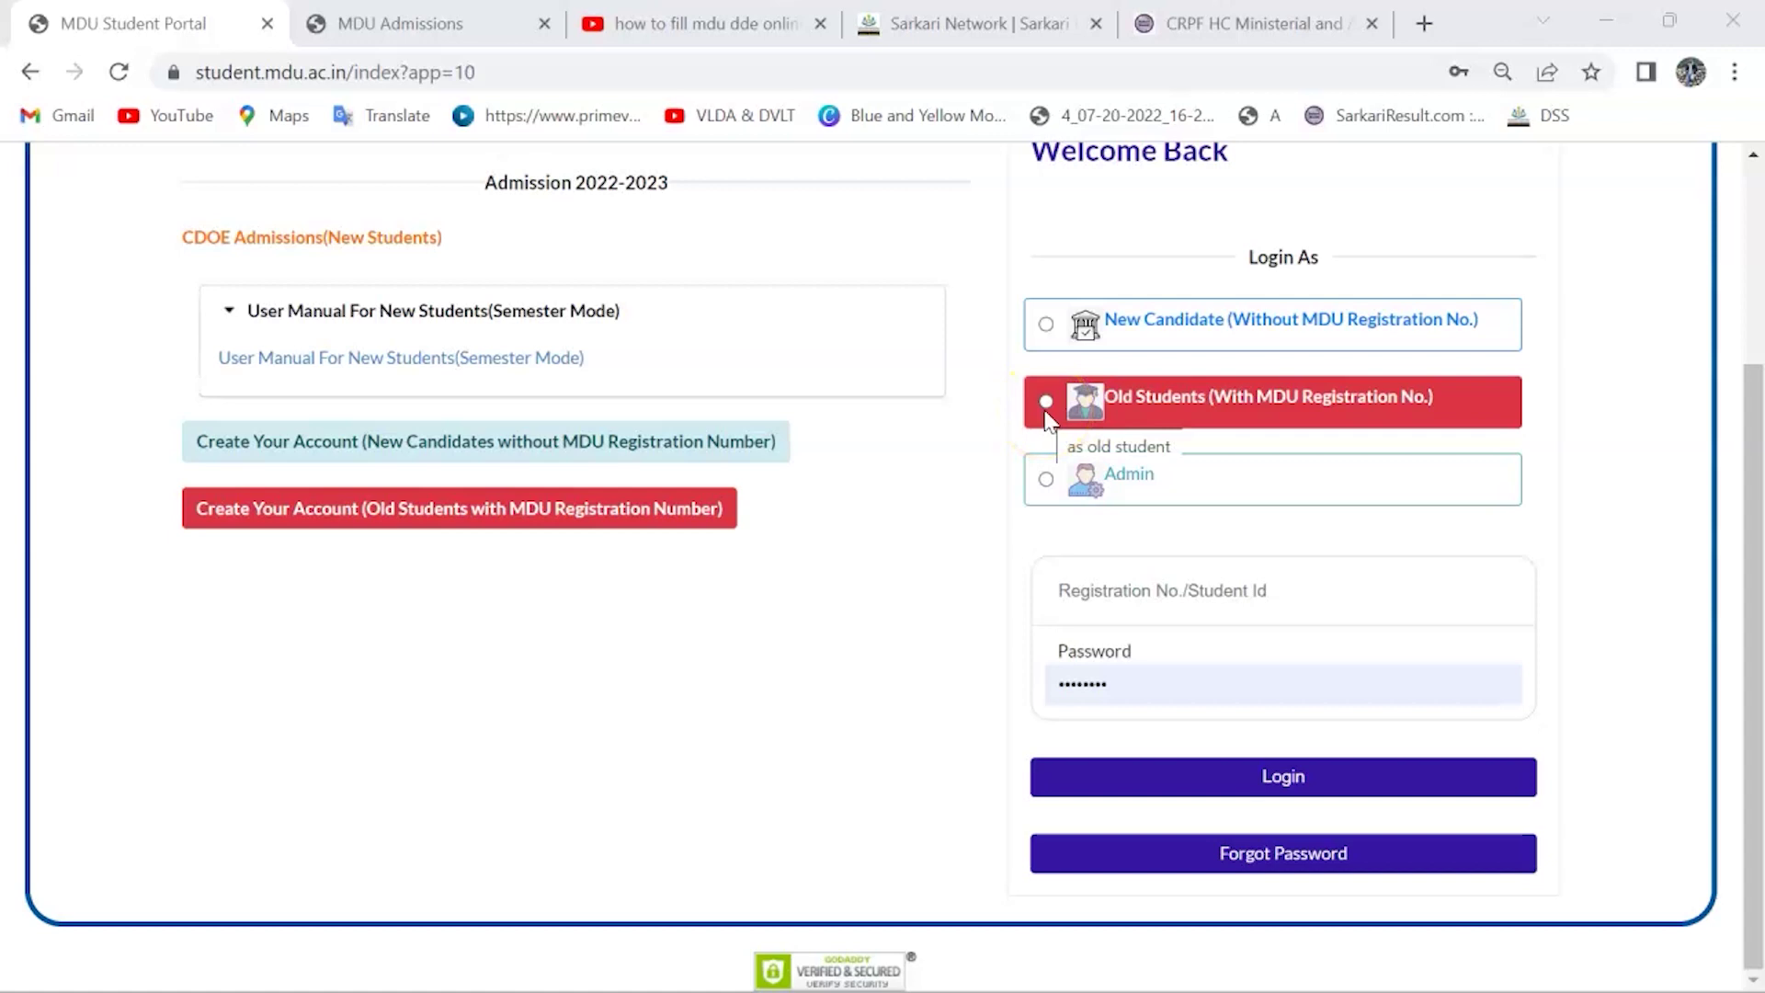
{"action": "left_click", "coordinate": [1047, 324]}
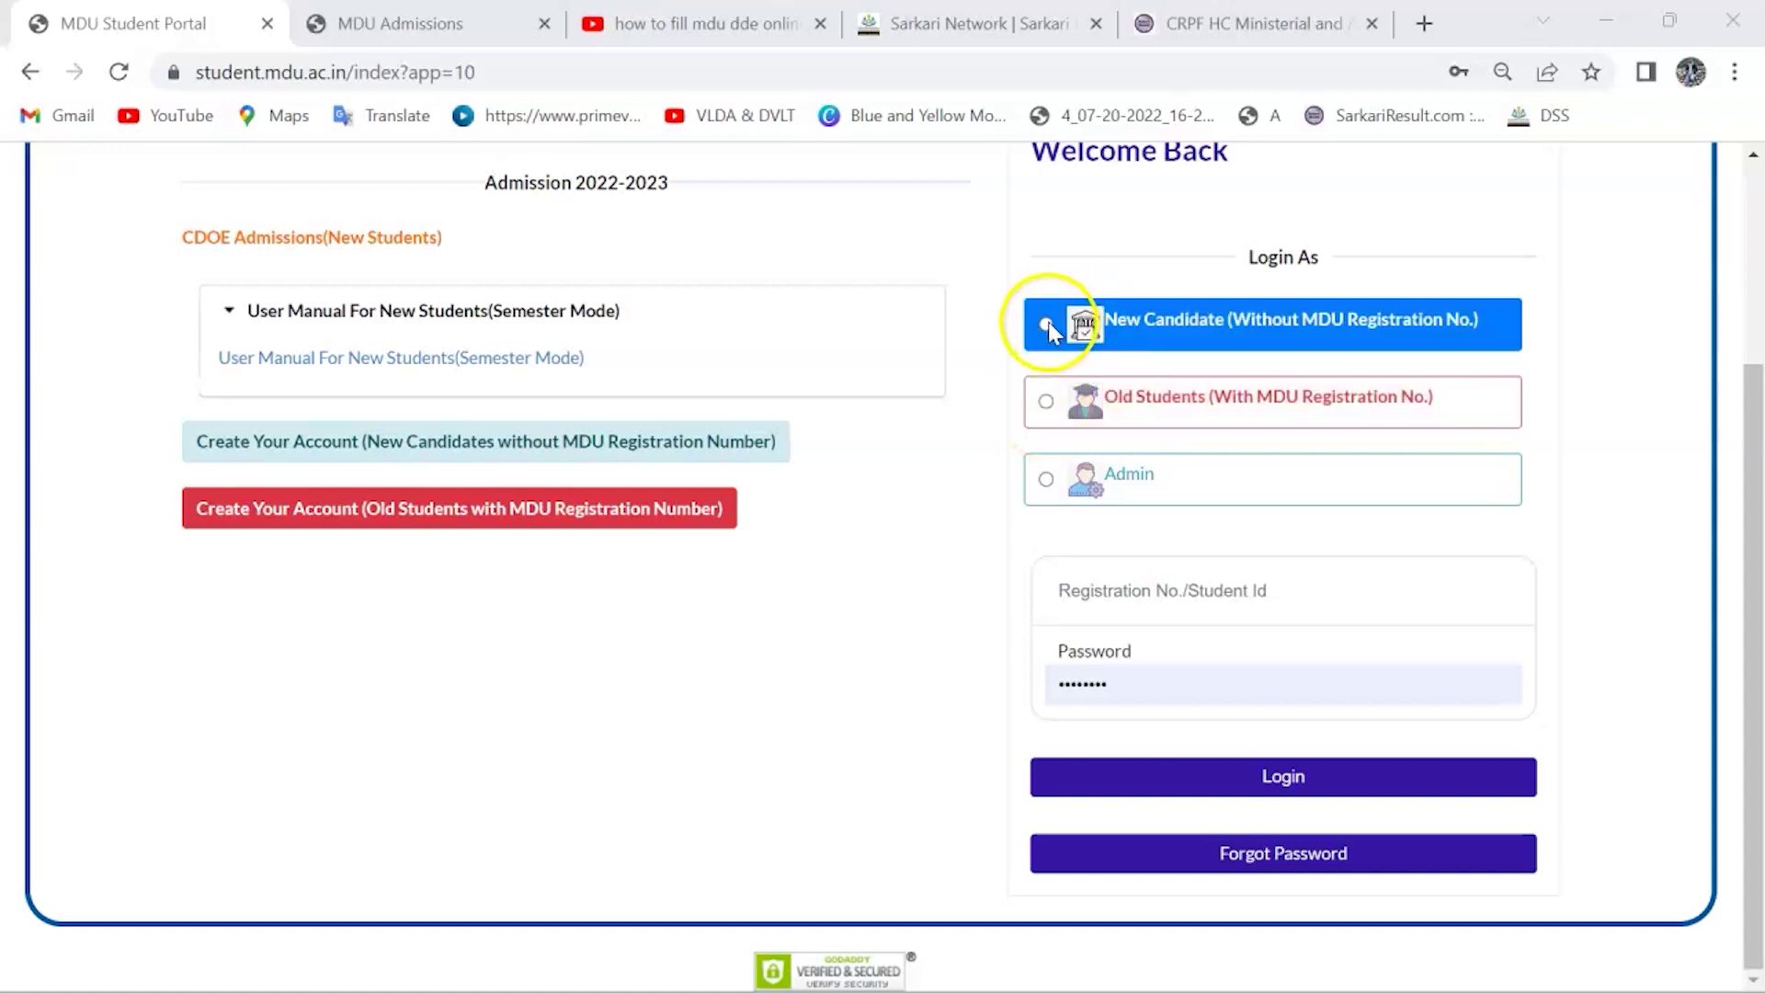
{"action": "left_click", "coordinate": [1271, 779]}
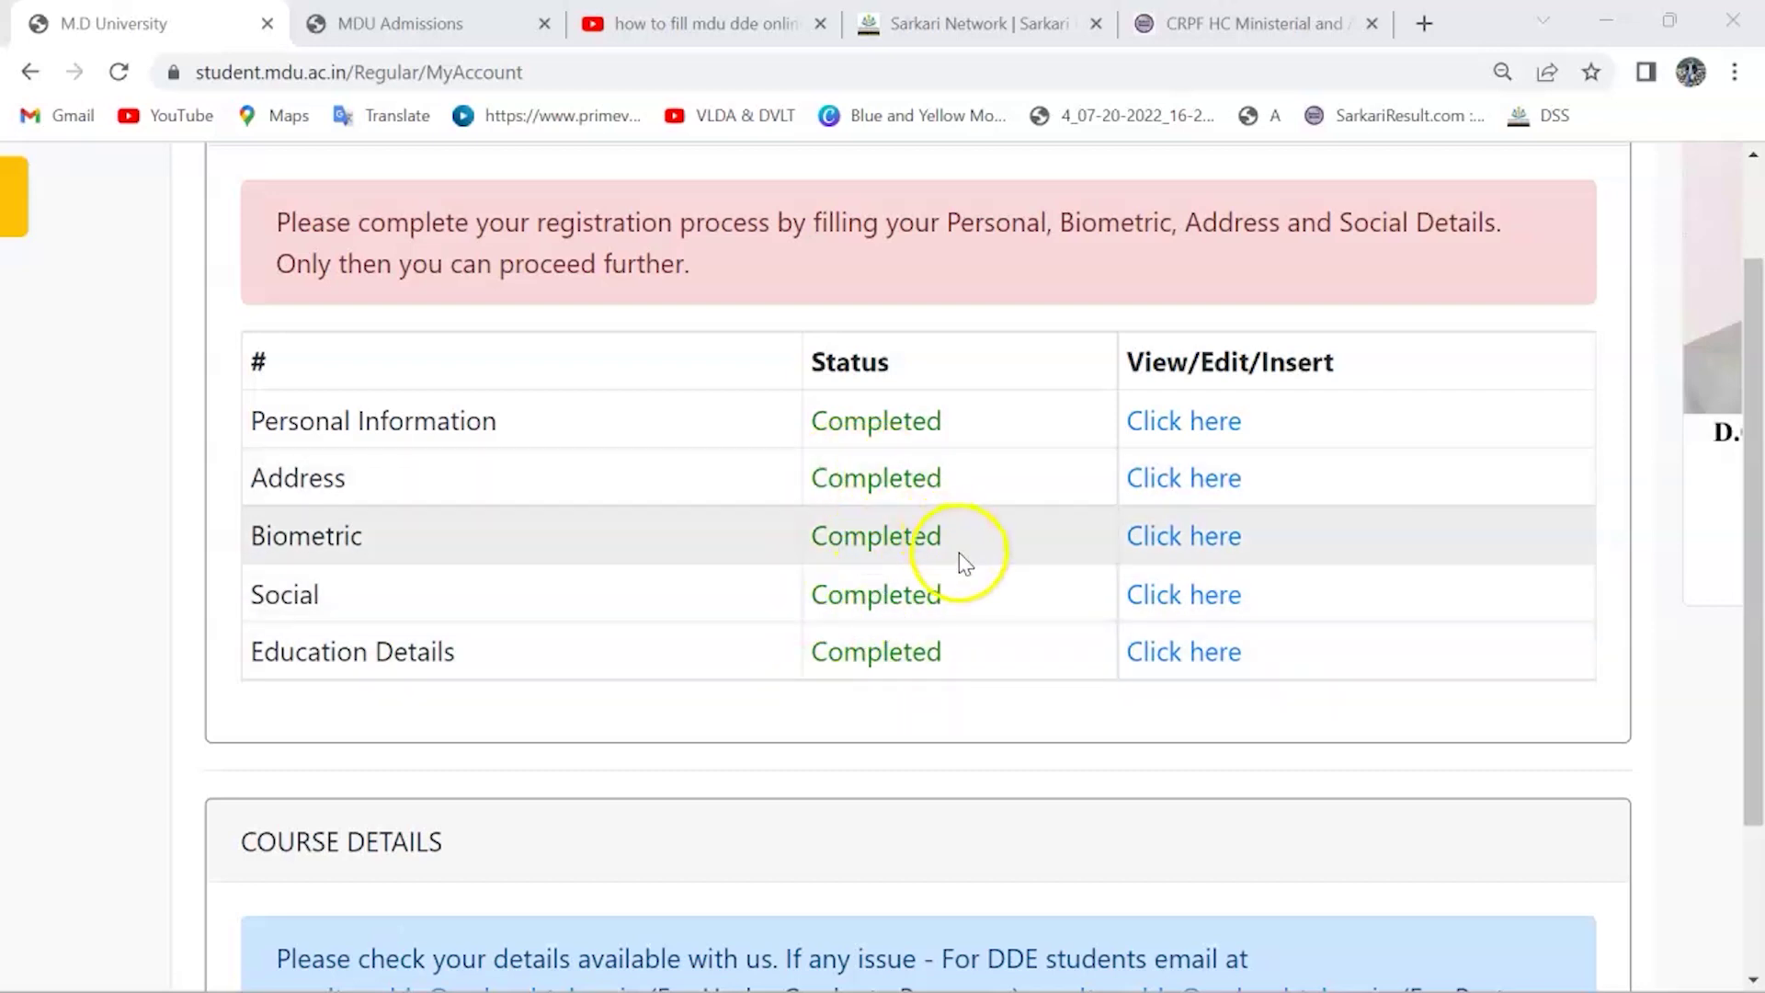
Step: Open the Biometric details and examine the upload requirements for the image, signature and left thumb impression
{"action": "key", "text": "ctrl+plus"}
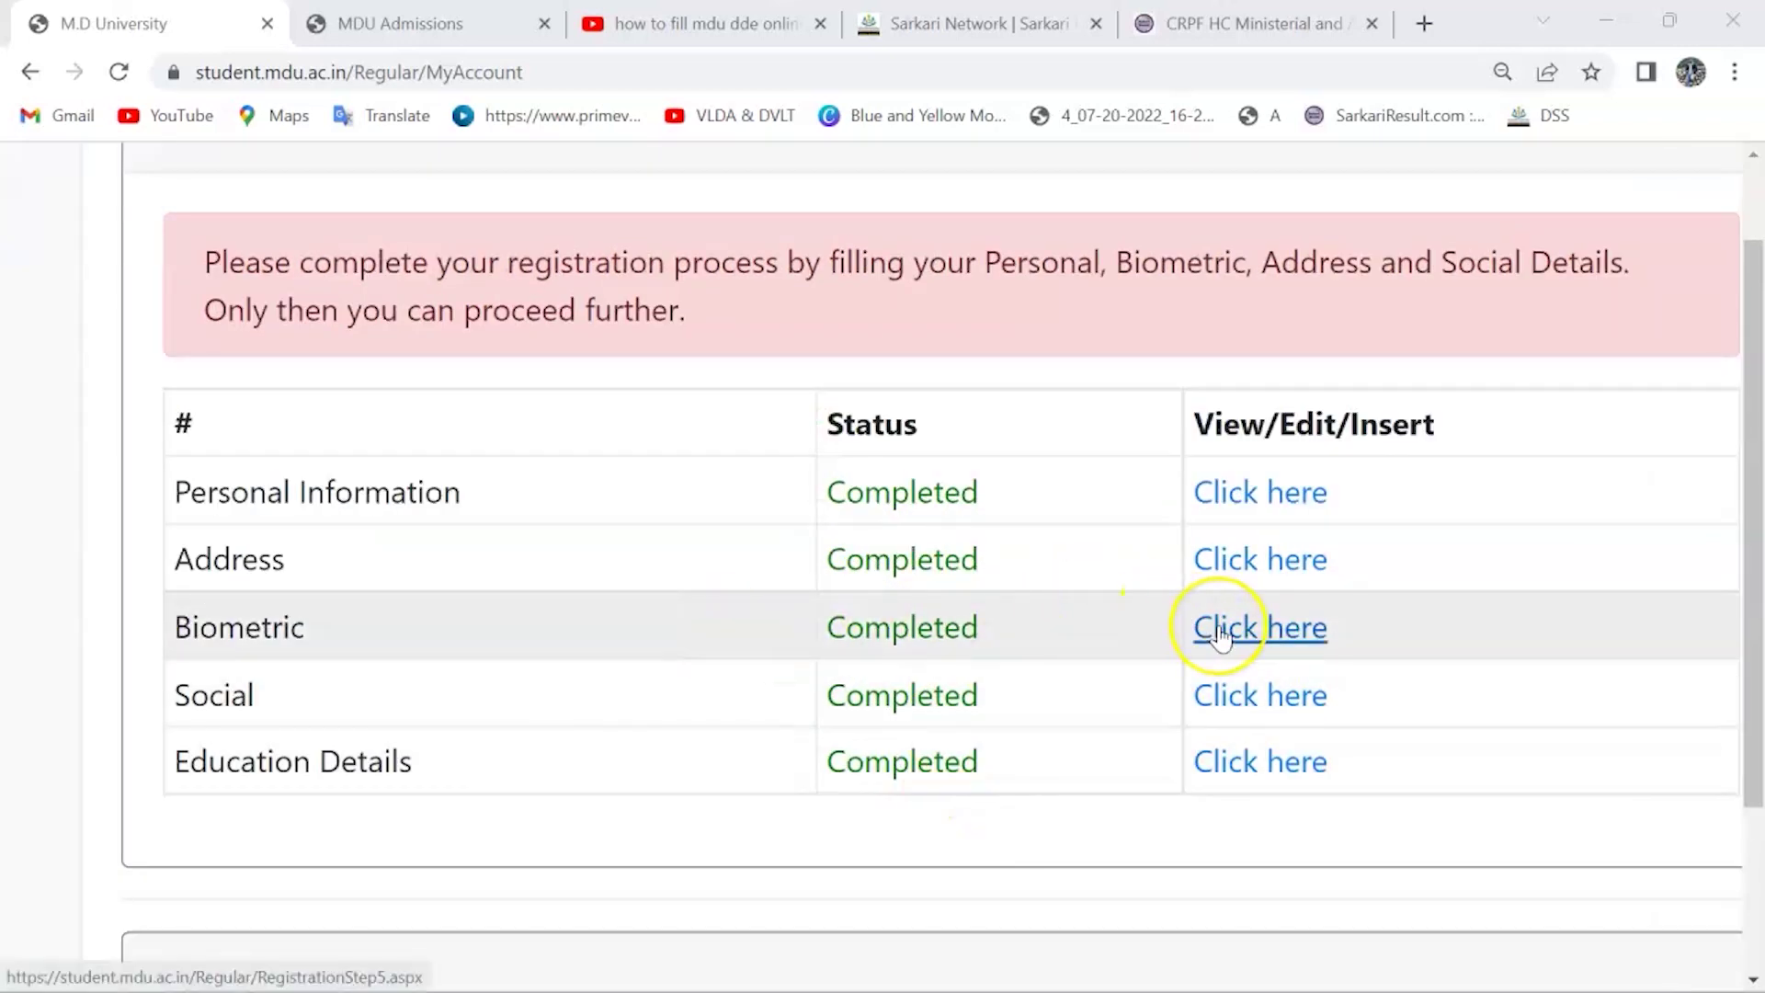
{"action": "left_click", "coordinate": [1221, 631]}
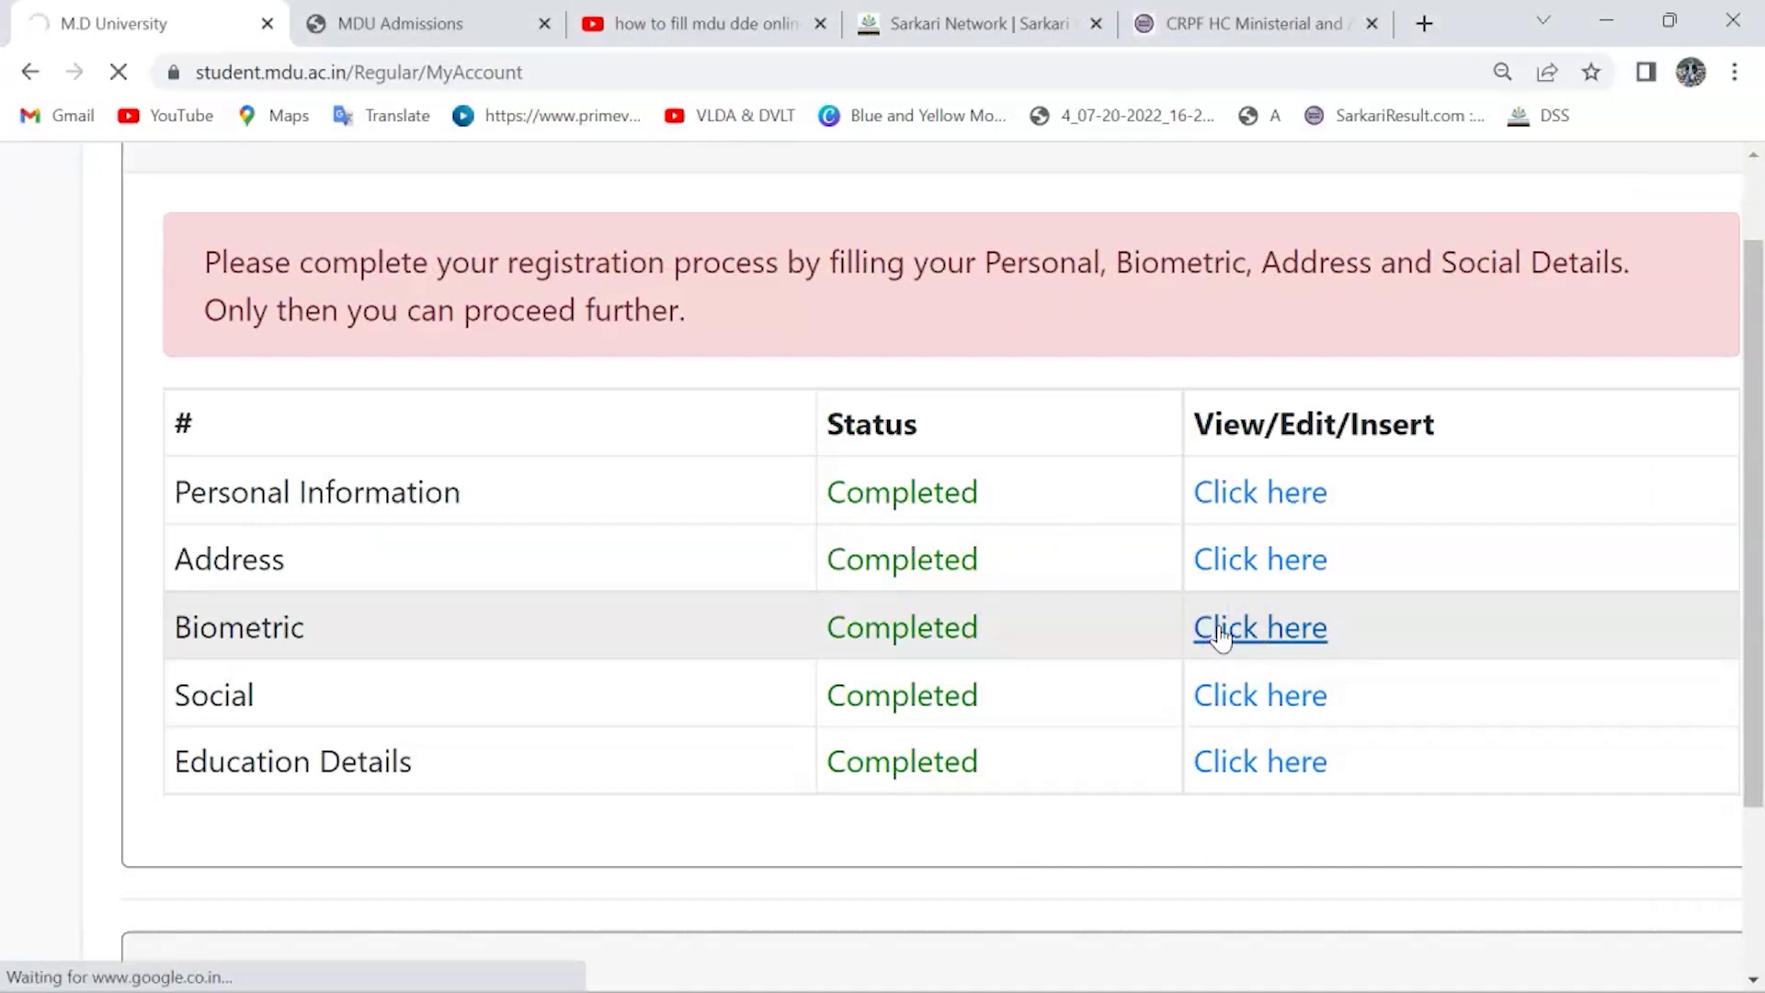
{"action": "scroll", "coordinate": [1217, 634], "scroll_direction": "down", "scroll_amount": 2}
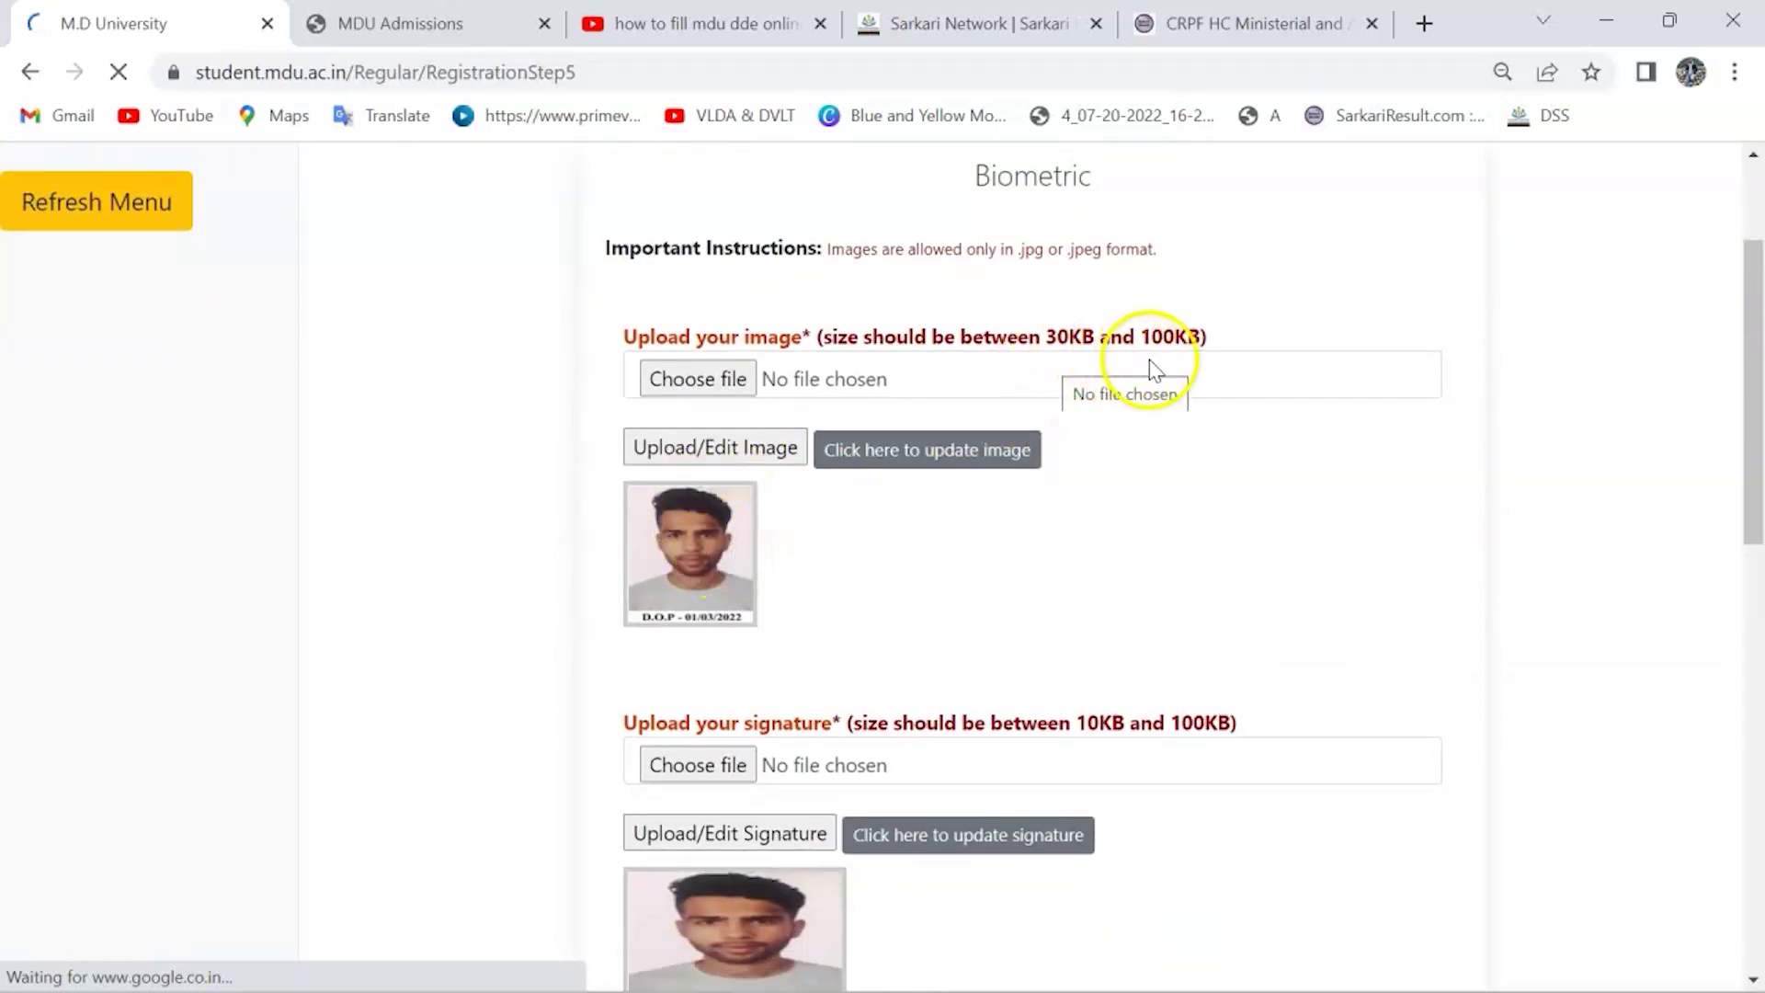
{"action": "scroll", "coordinate": [1171, 371], "scroll_direction": "down", "scroll_amount": 4}
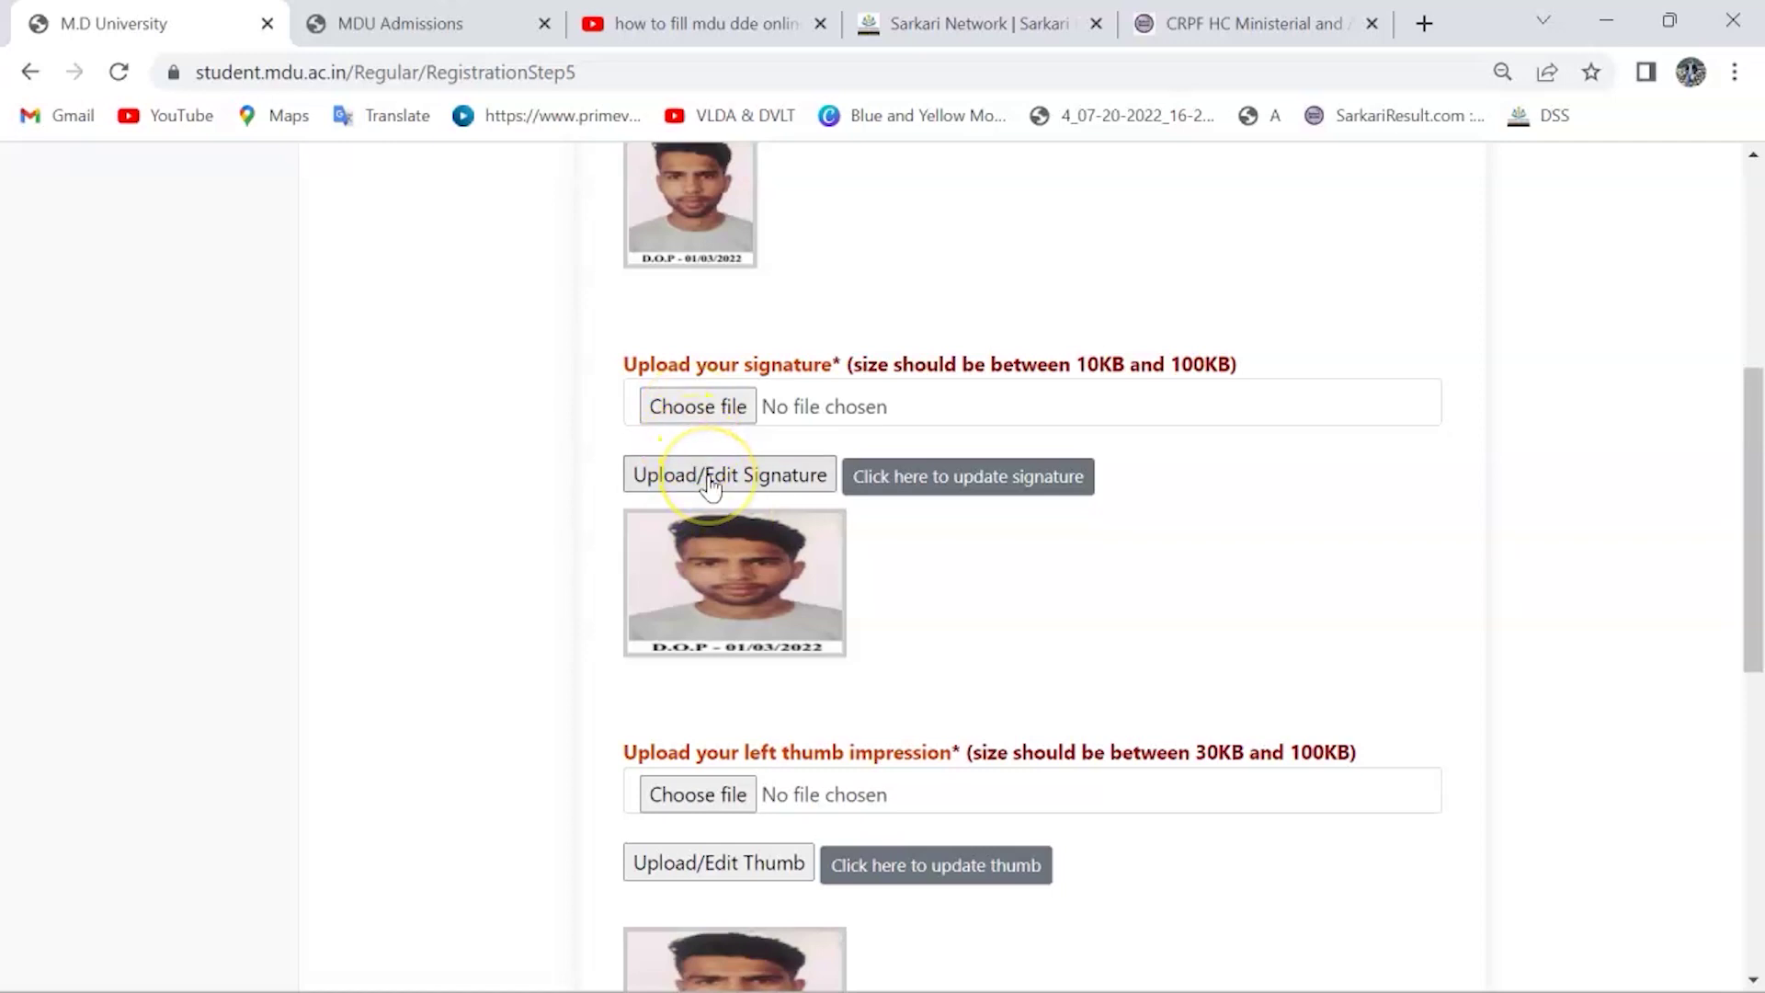
{"action": "scroll", "coordinate": [1032, 556], "scroll_direction": "down", "scroll_amount": 4}
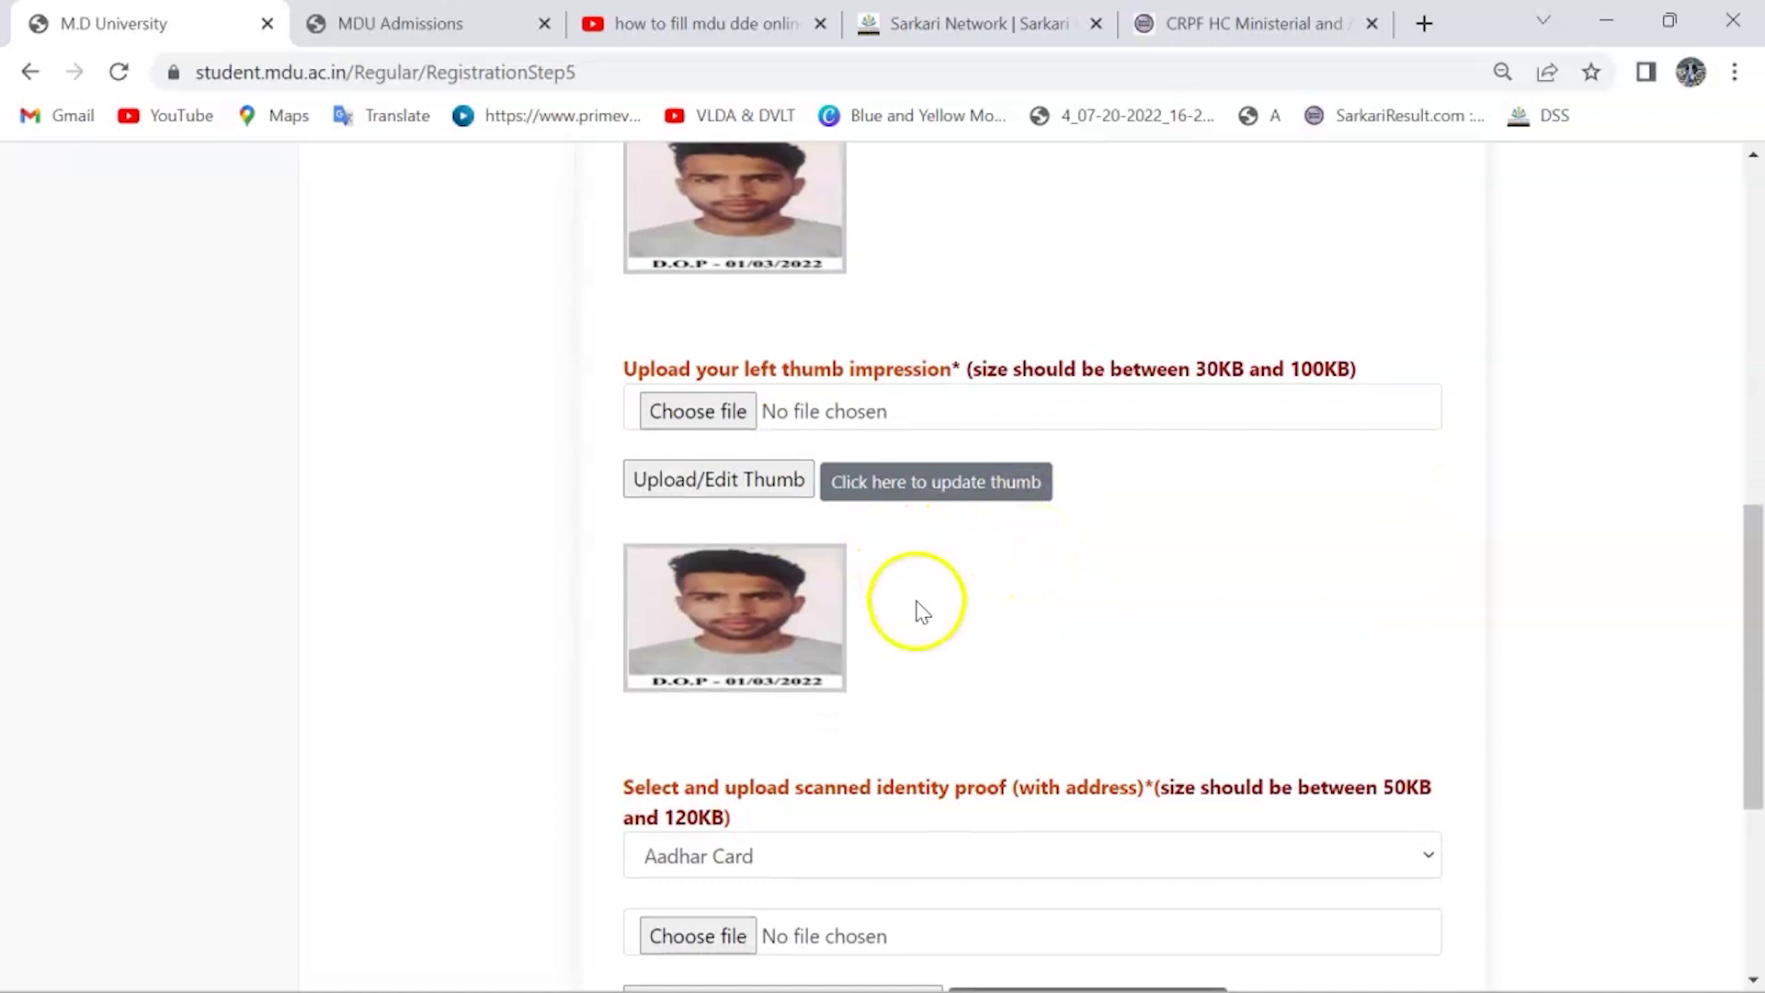
{"action": "left_click_drag", "start_coordinate": [738, 372], "coordinate": [844, 376]}
{"action": "scroll", "coordinate": [957, 543], "scroll_direction": "down", "scroll_amount": 5}
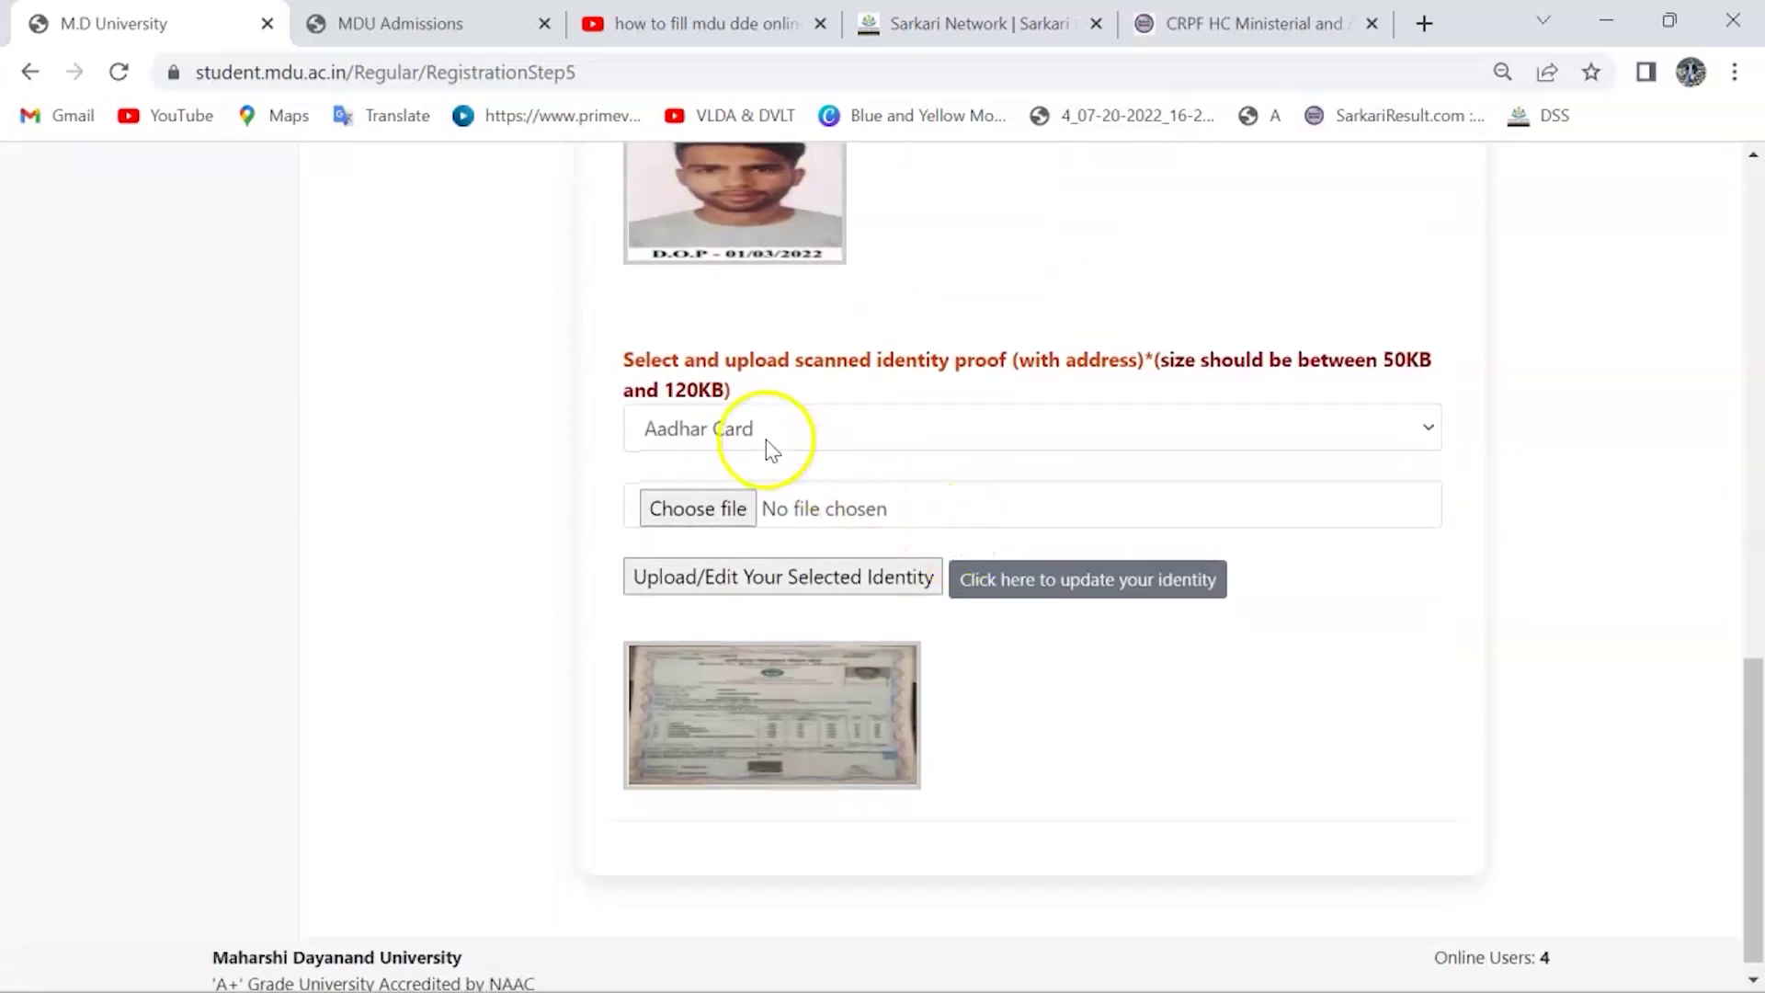
Step: Review the accepted identity proof types and look over the rest of the Biometric form
{"action": "left_click", "coordinate": [756, 426]}
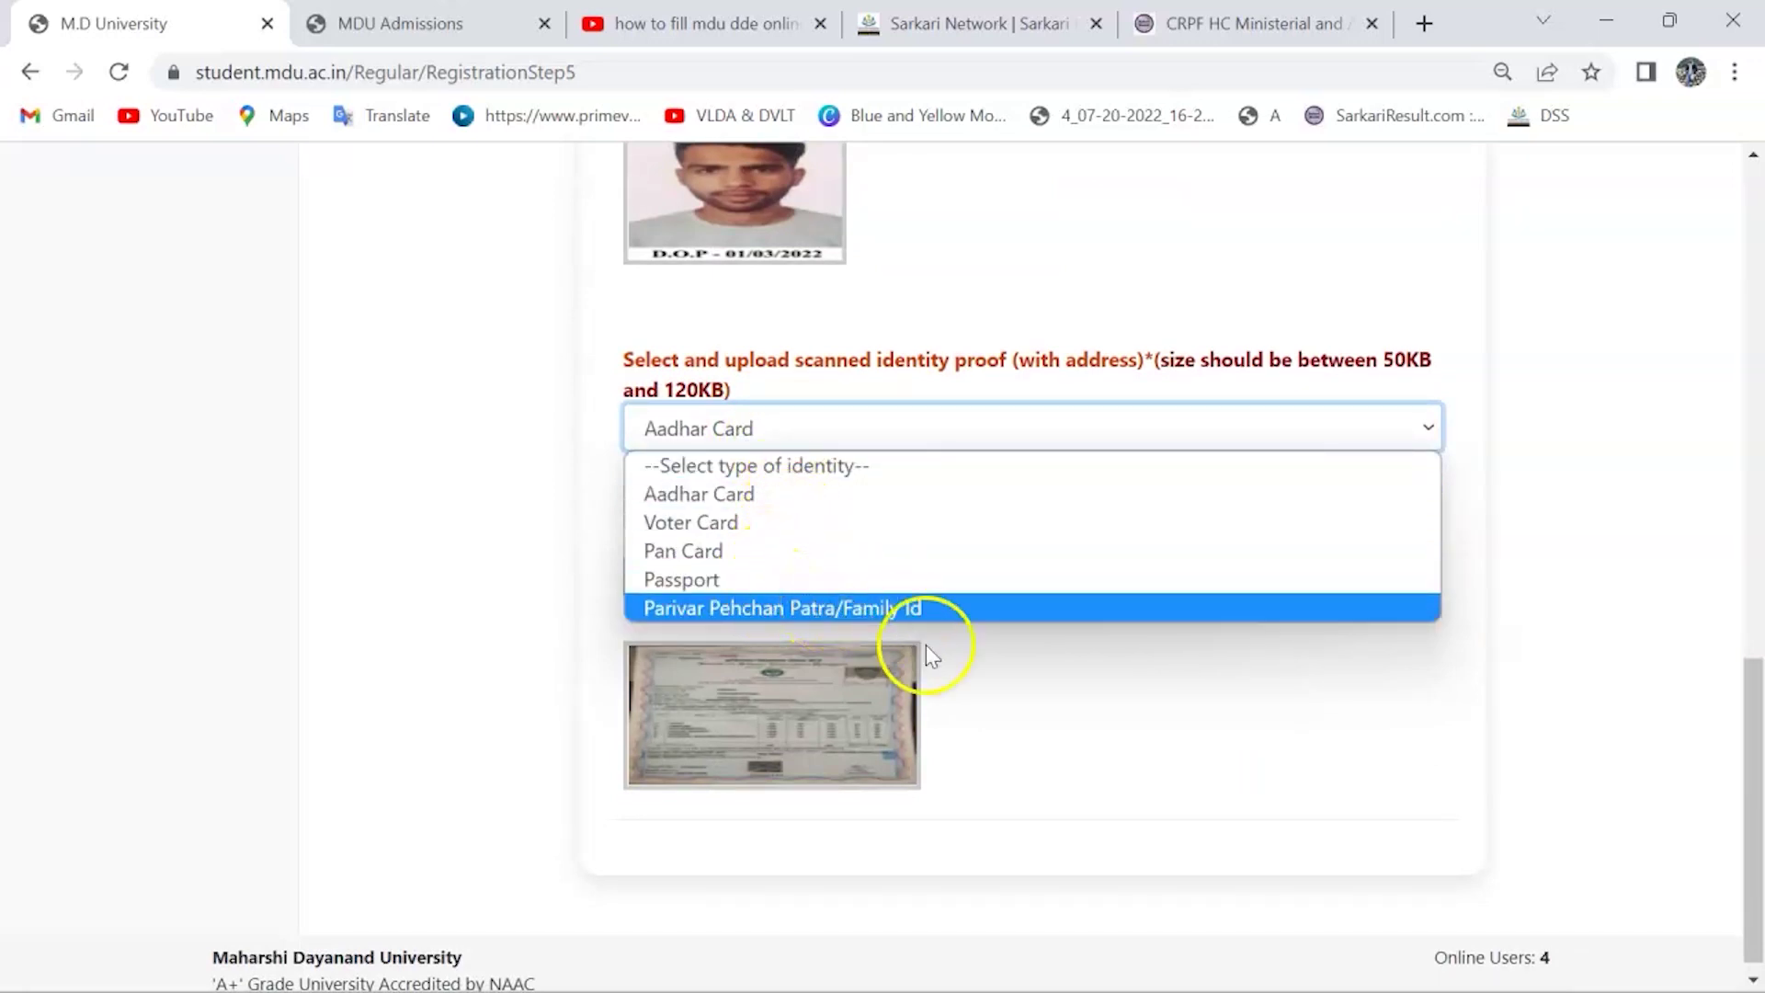
{"action": "left_click", "coordinate": [1013, 699]}
{"action": "scroll", "coordinate": [1013, 699], "scroll_direction": "down", "scroll_amount": 1}
{"action": "scroll", "coordinate": [1013, 698], "scroll_direction": "up", "scroll_amount": 10}
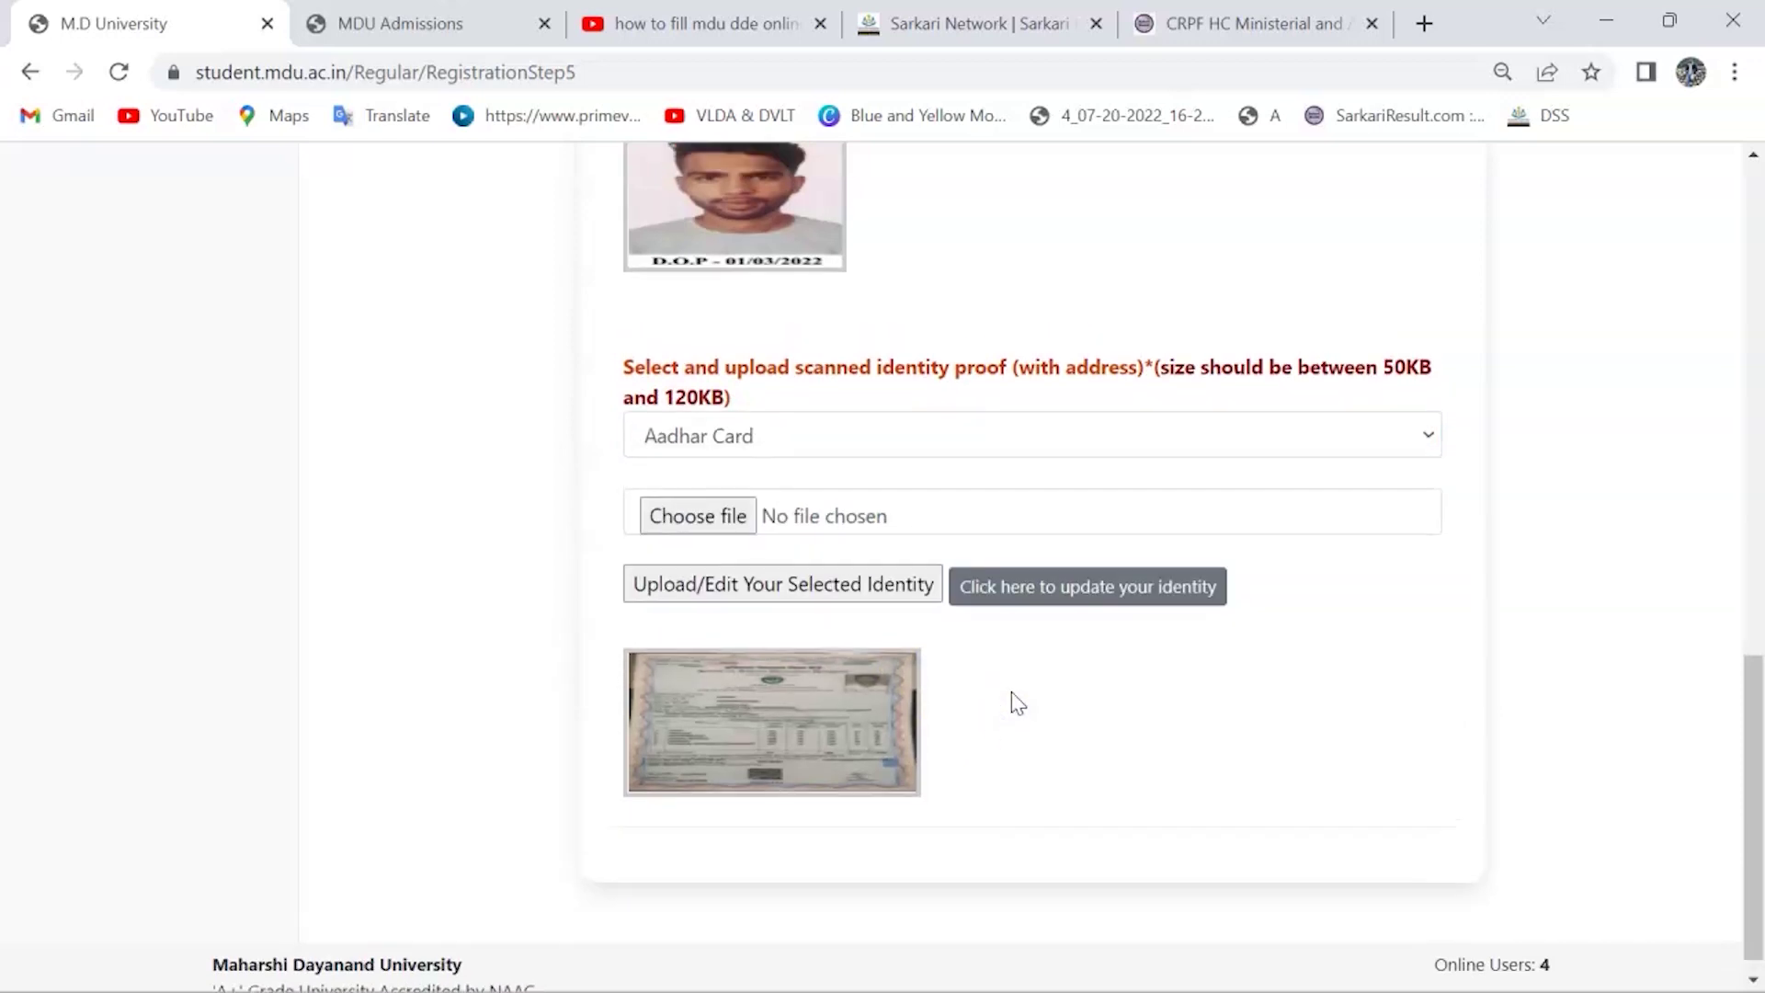
{"action": "scroll", "coordinate": [1014, 700], "scroll_direction": "down", "scroll_amount": 10}
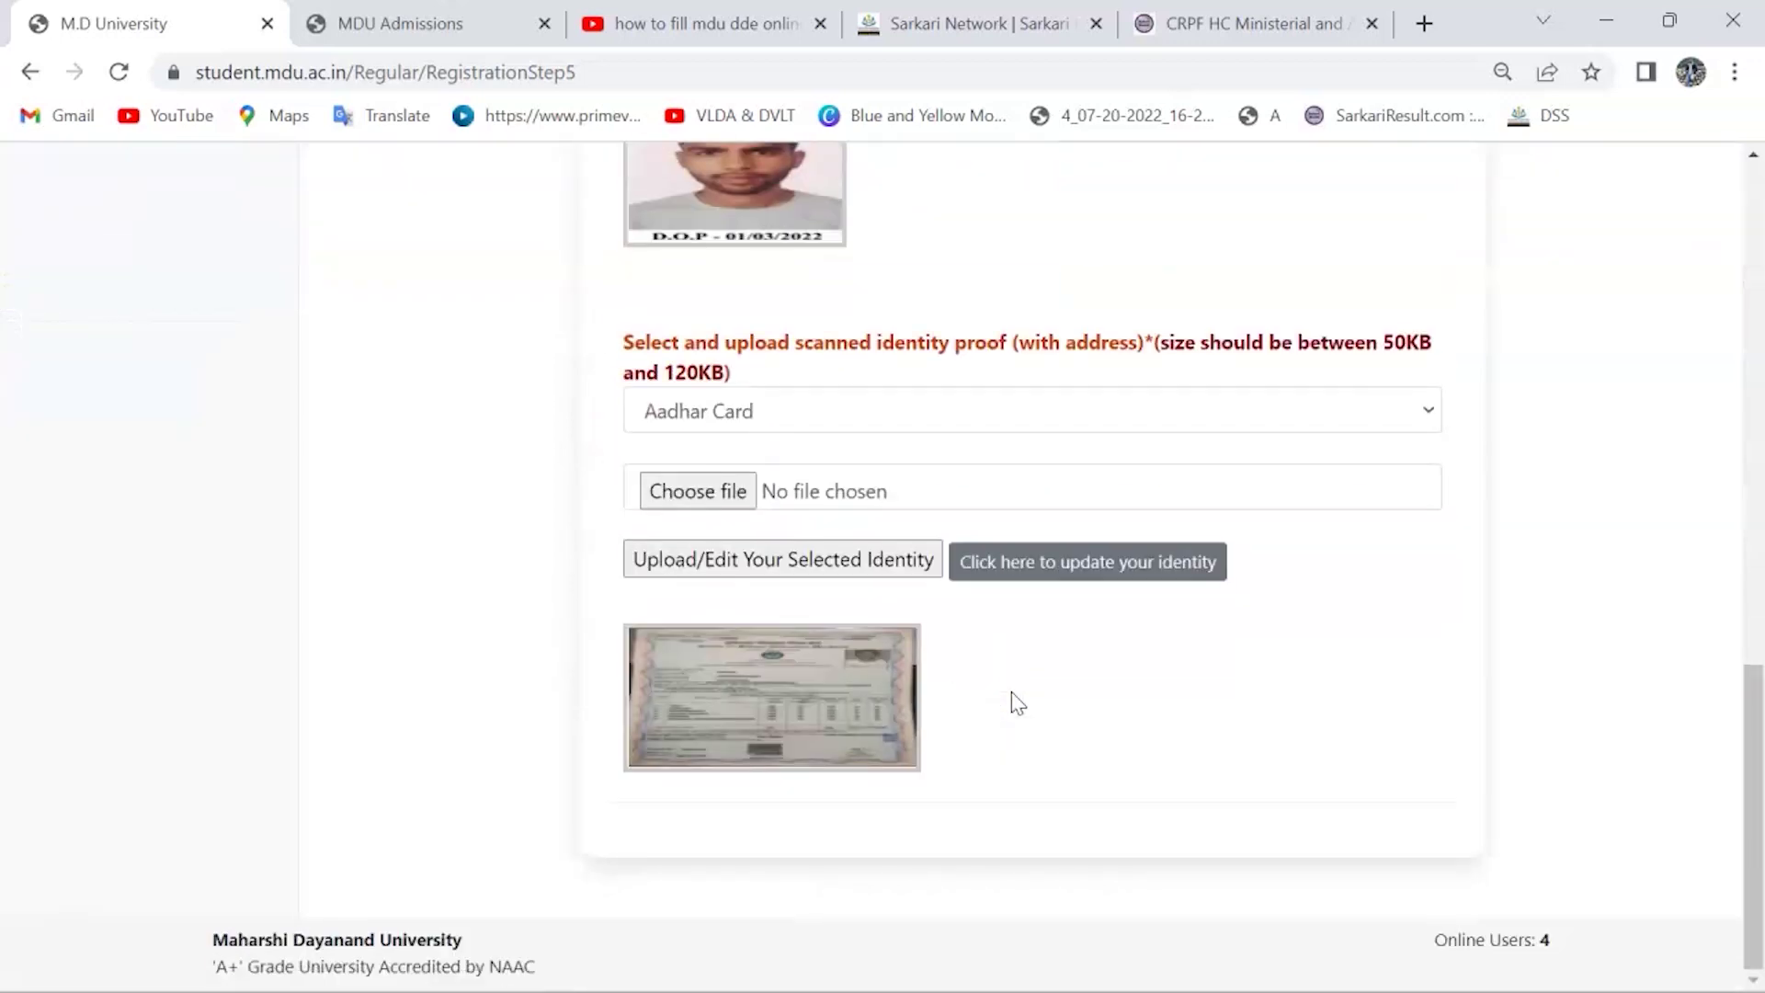
{"action": "scroll", "coordinate": [1014, 701], "scroll_direction": "up", "scroll_amount": 10}
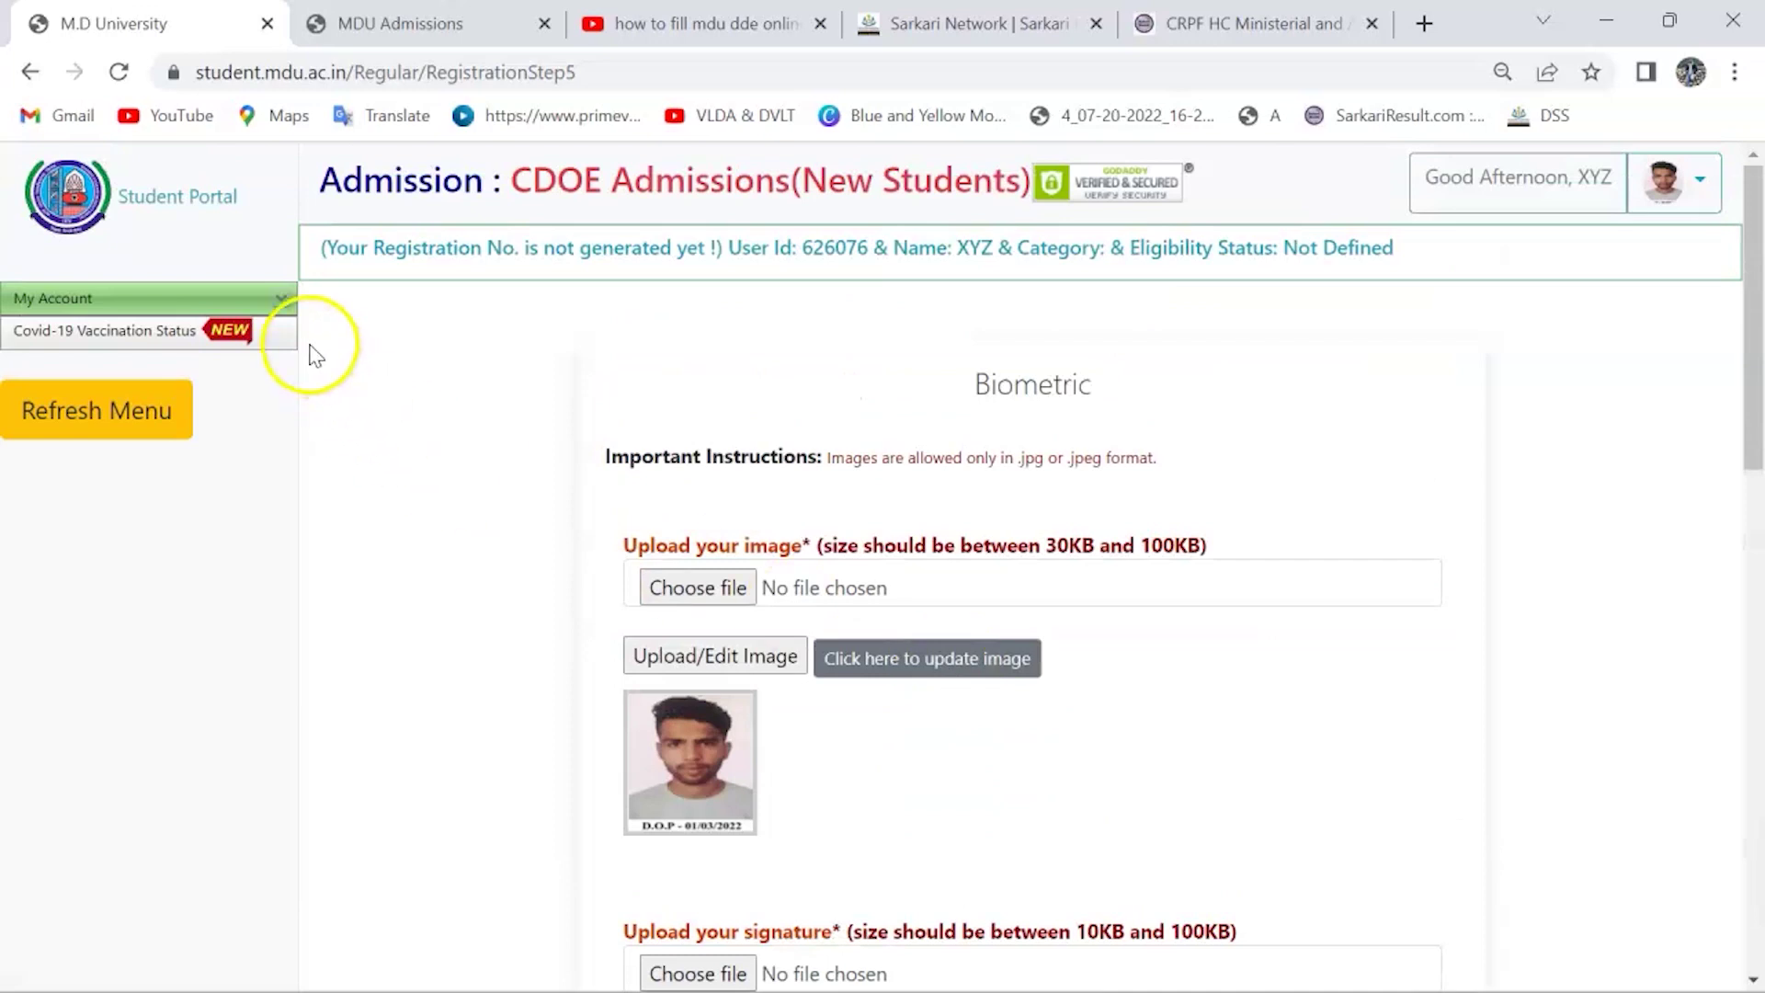
Step: Return to the account overview, open the Social details and review the form from nationality to identity
{"action": "left_click", "coordinate": [234, 298]}
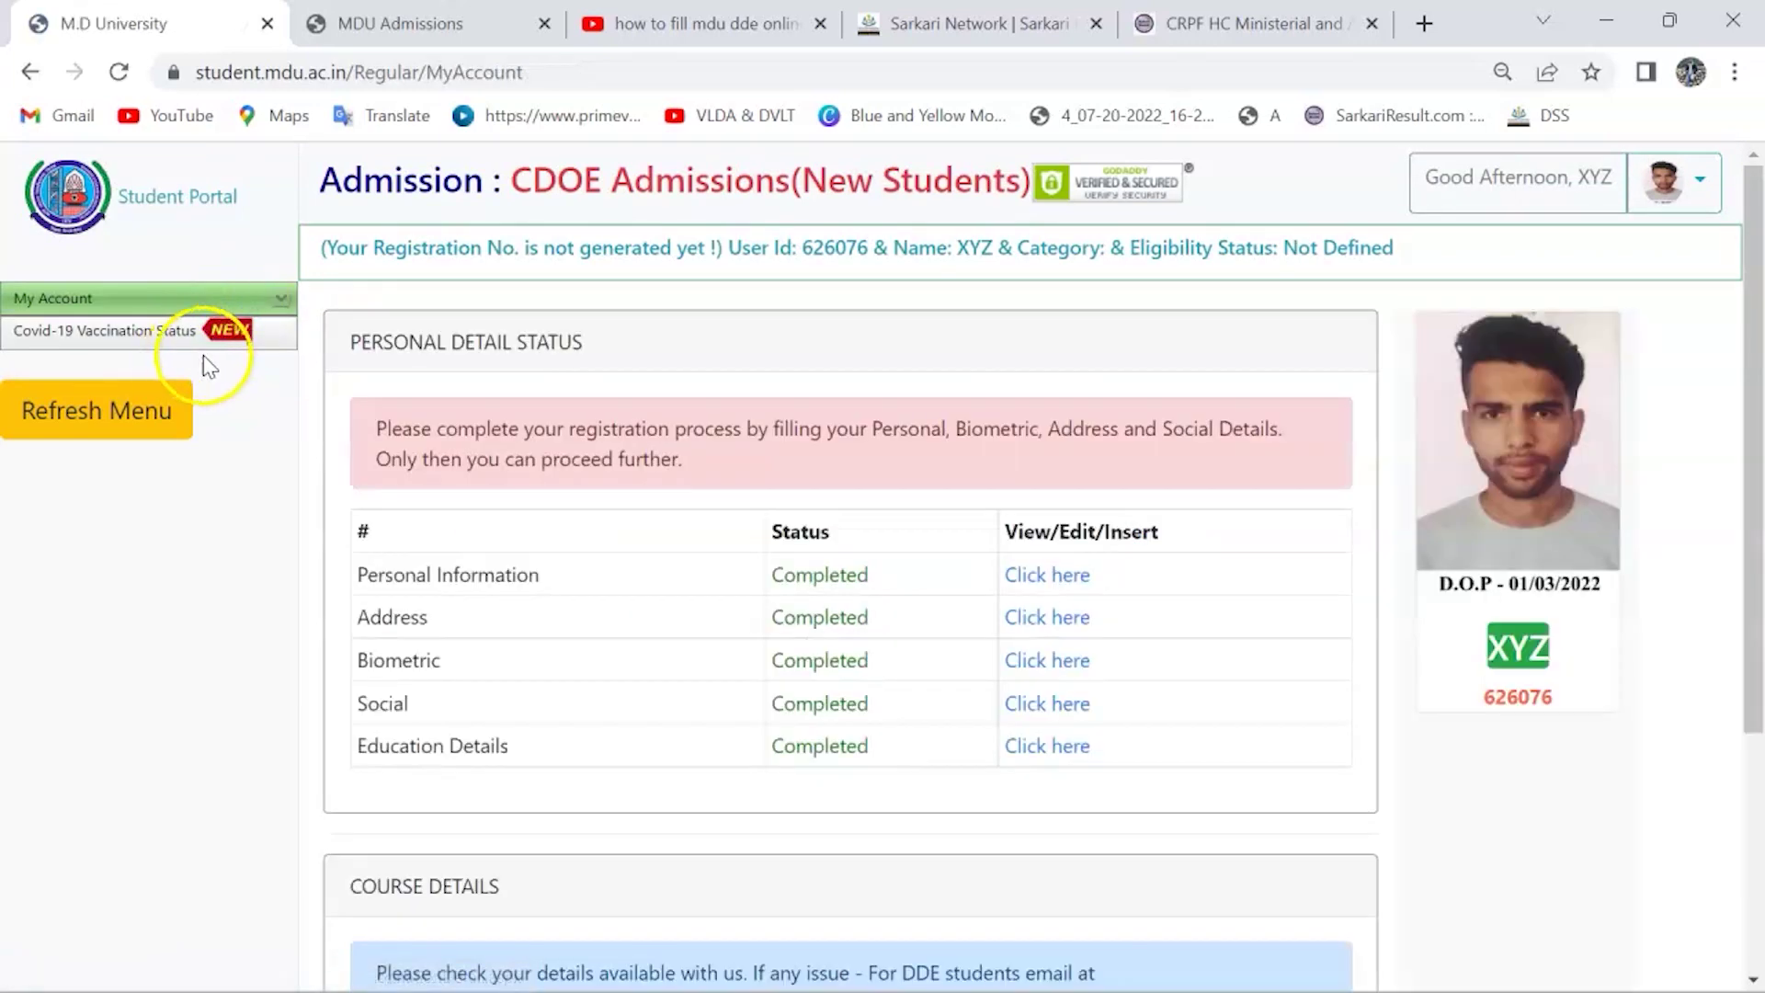
{"action": "scroll", "coordinate": [702, 614], "scroll_direction": "down", "scroll_amount": 2}
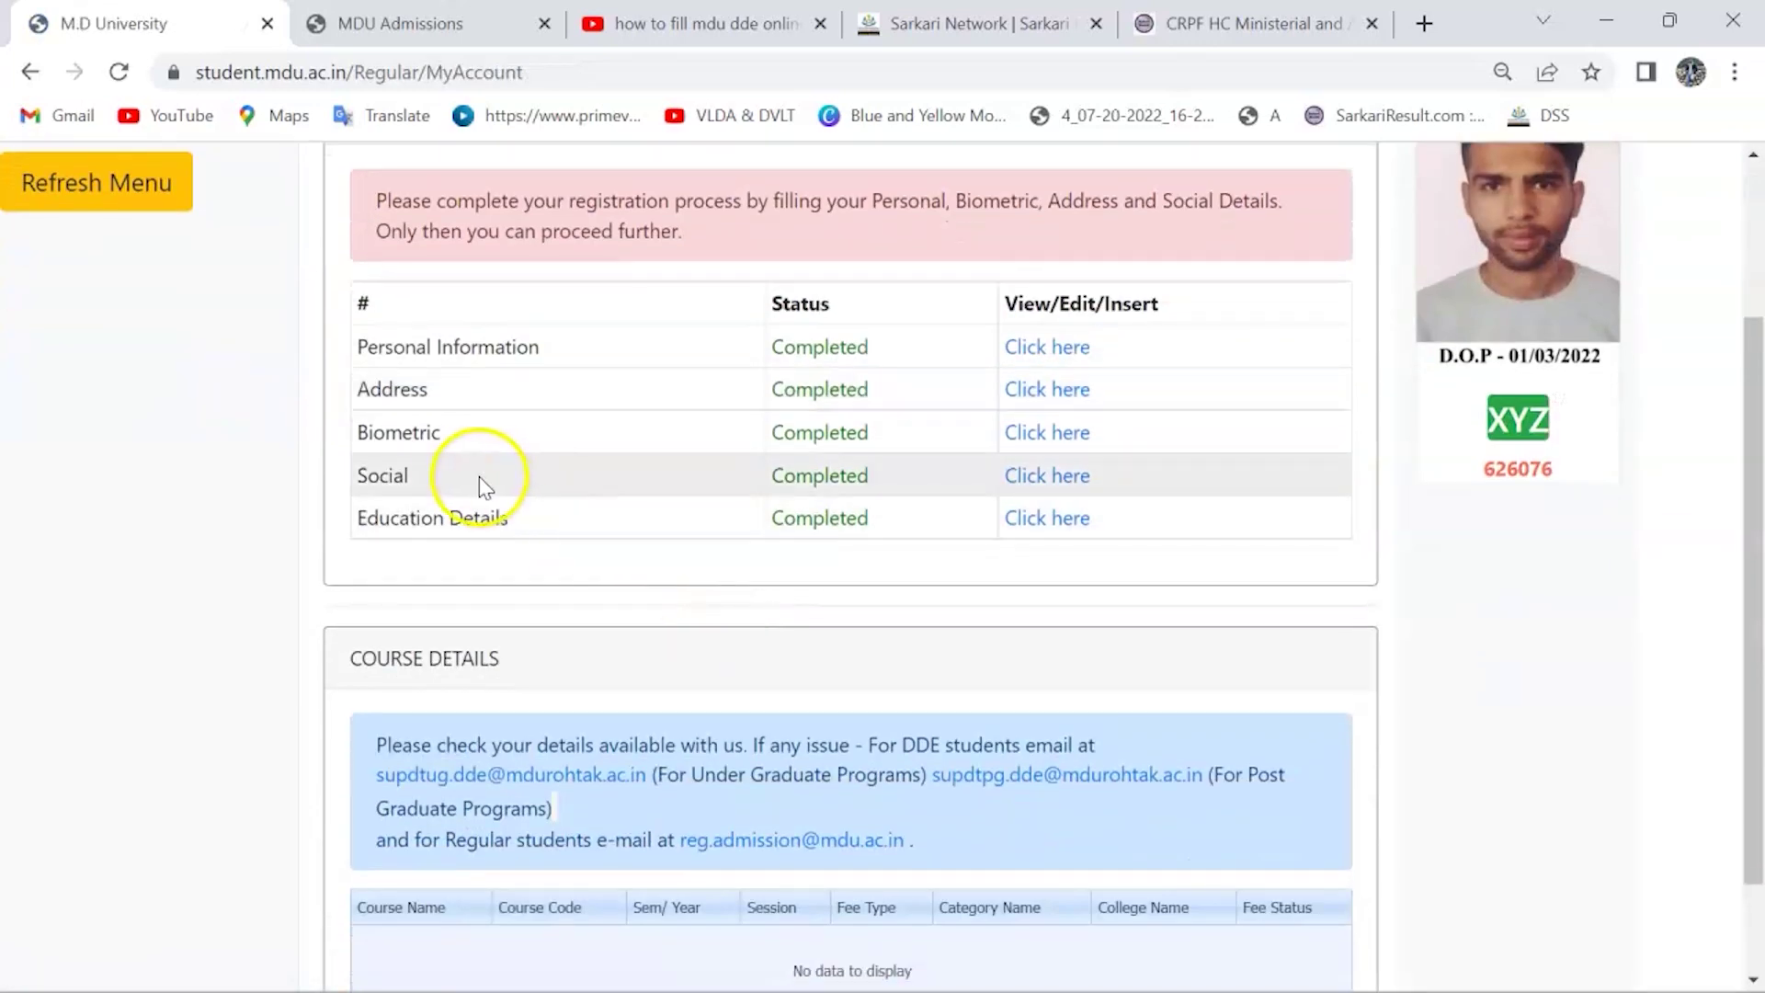
{"action": "left_click", "coordinate": [1057, 494]}
{"action": "scroll", "coordinate": [868, 480], "scroll_direction": "down", "scroll_amount": 4}
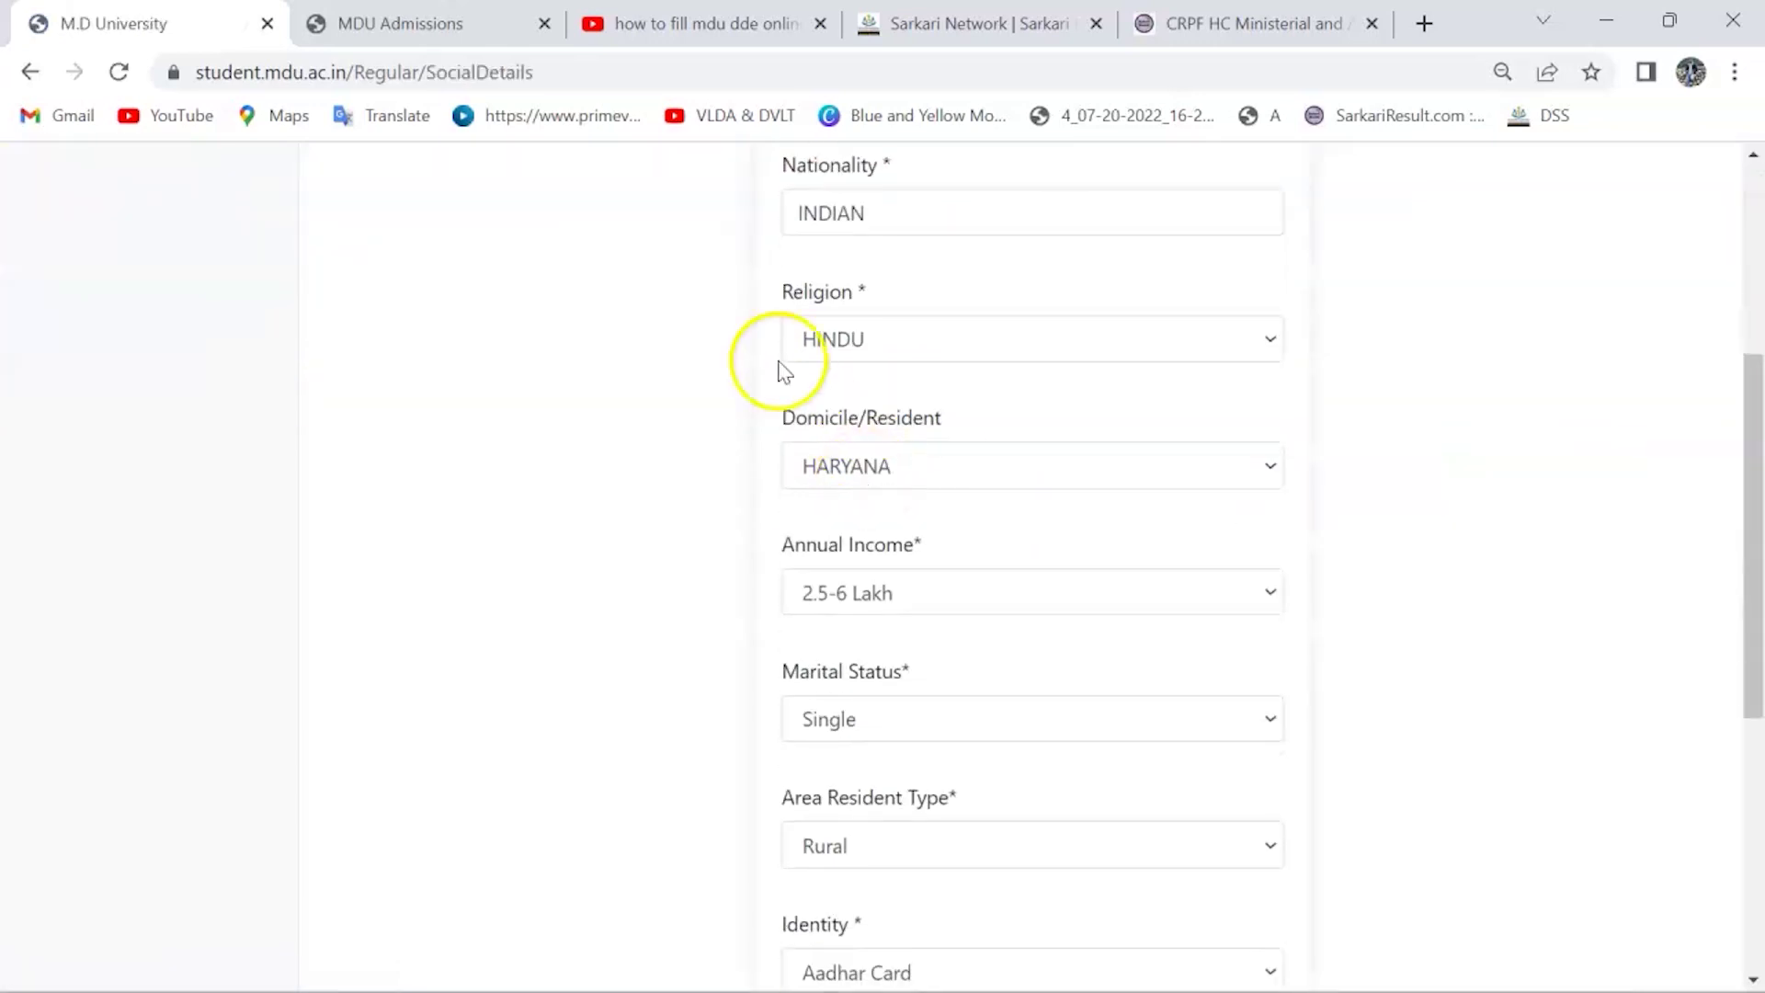
{"action": "scroll", "coordinate": [943, 222], "scroll_direction": "up", "scroll_amount": 1}
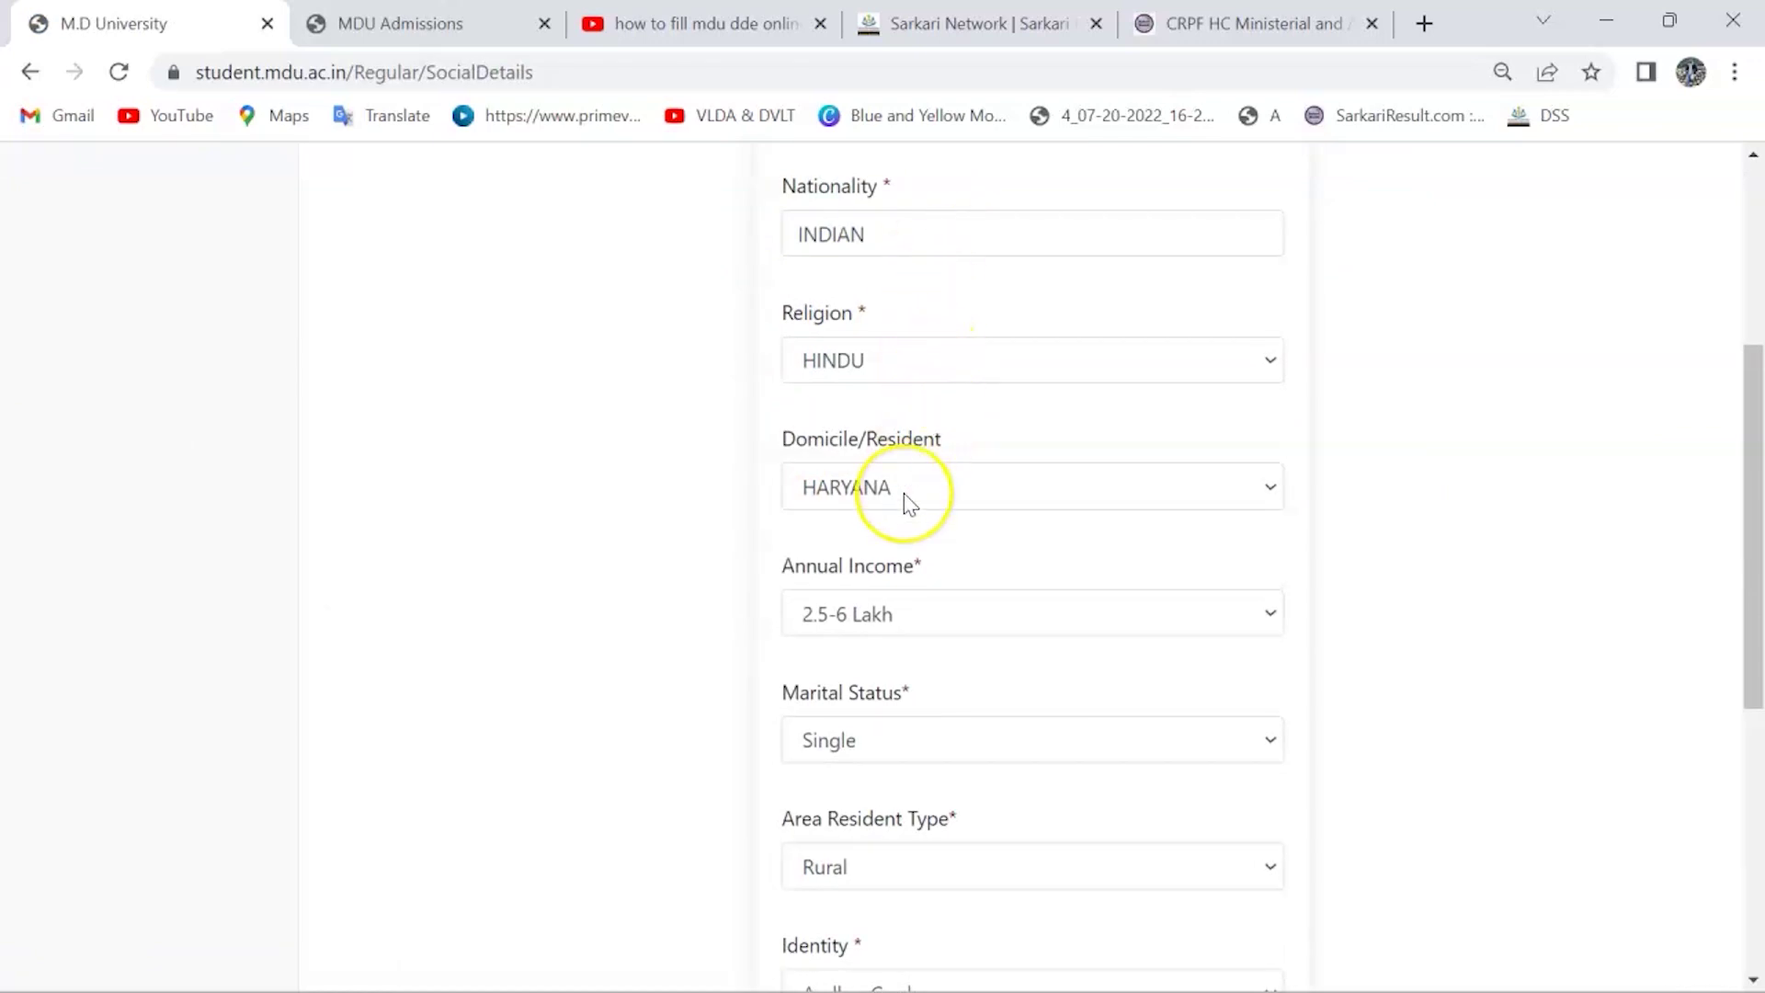
{"action": "scroll", "coordinate": [910, 504], "scroll_direction": "down", "scroll_amount": 2}
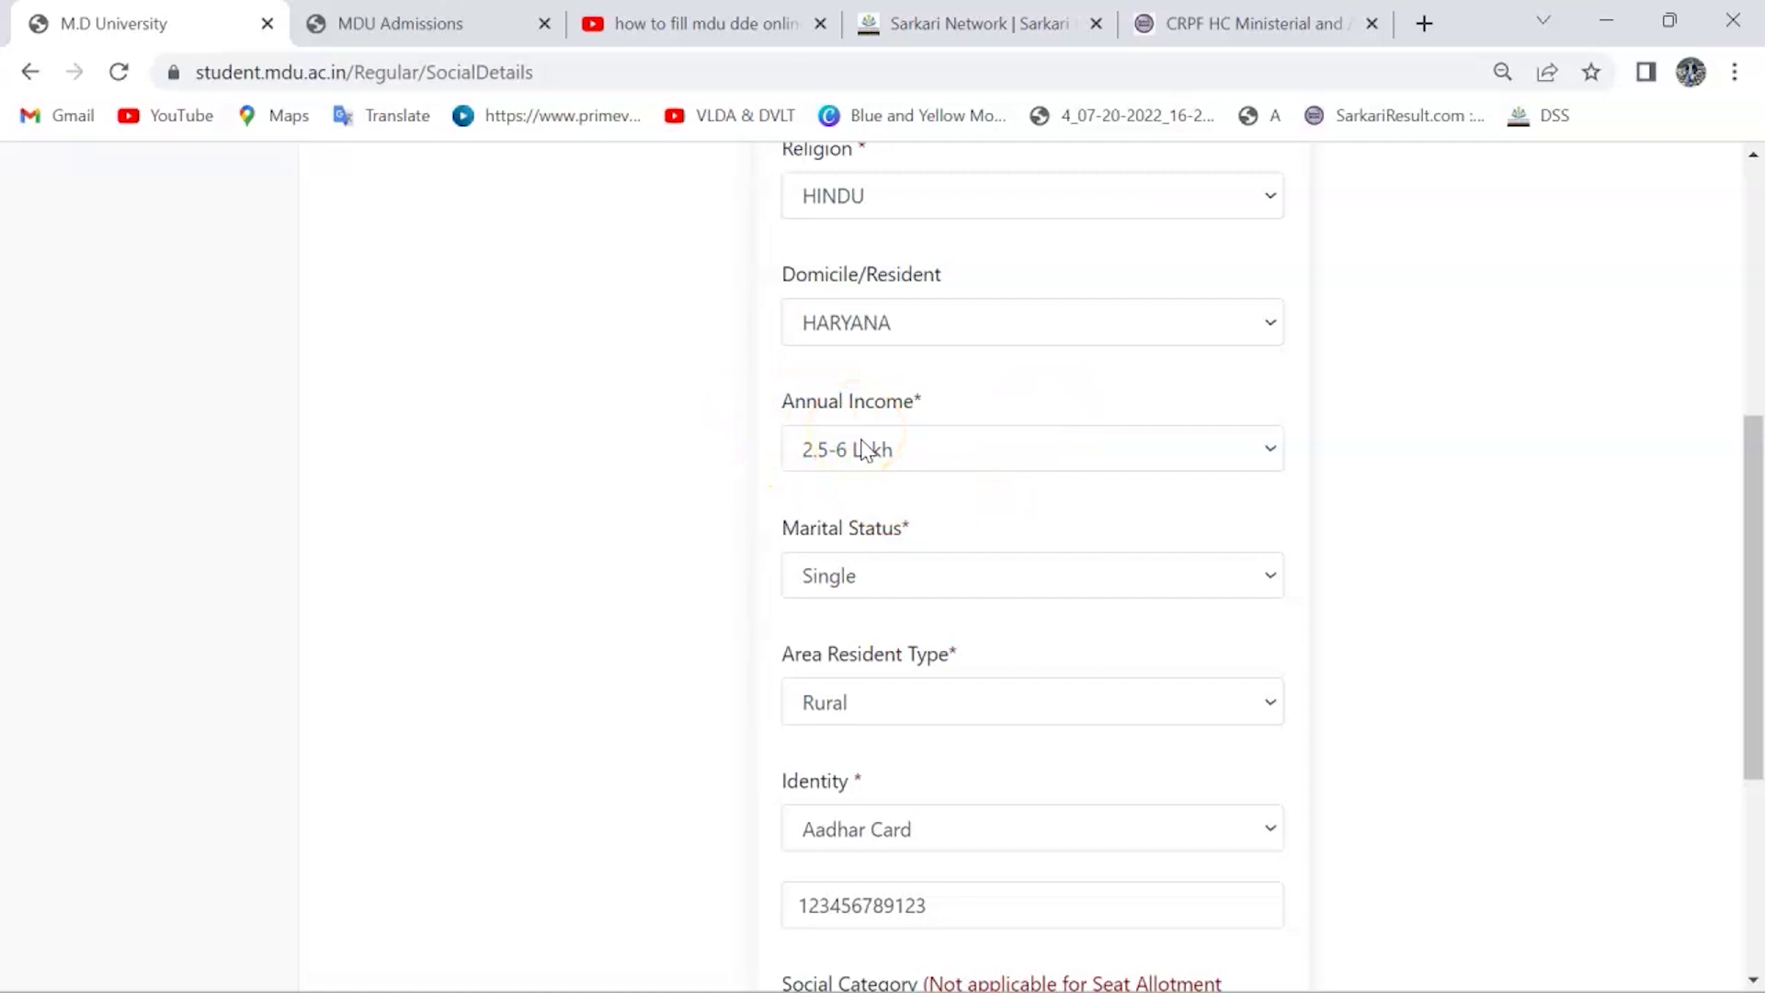
{"action": "scroll", "coordinate": [937, 551], "scroll_direction": "down", "scroll_amount": 2}
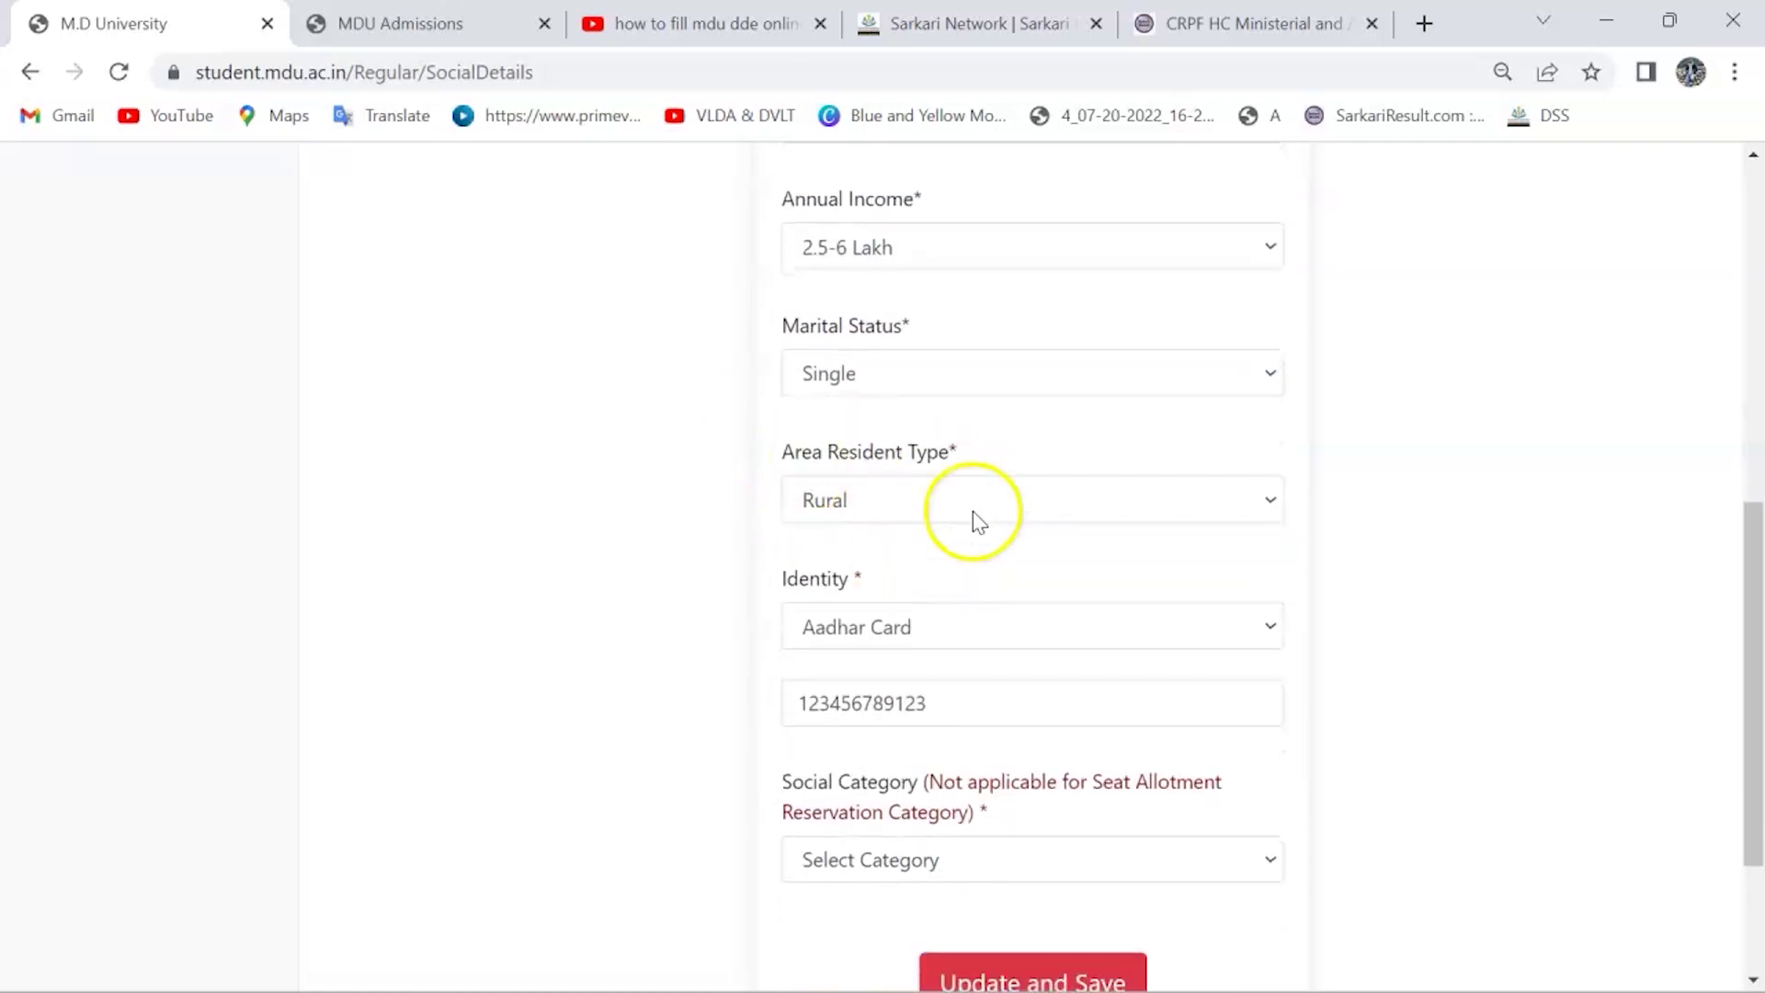
{"action": "scroll", "coordinate": [956, 599], "scroll_direction": "down", "scroll_amount": 3}
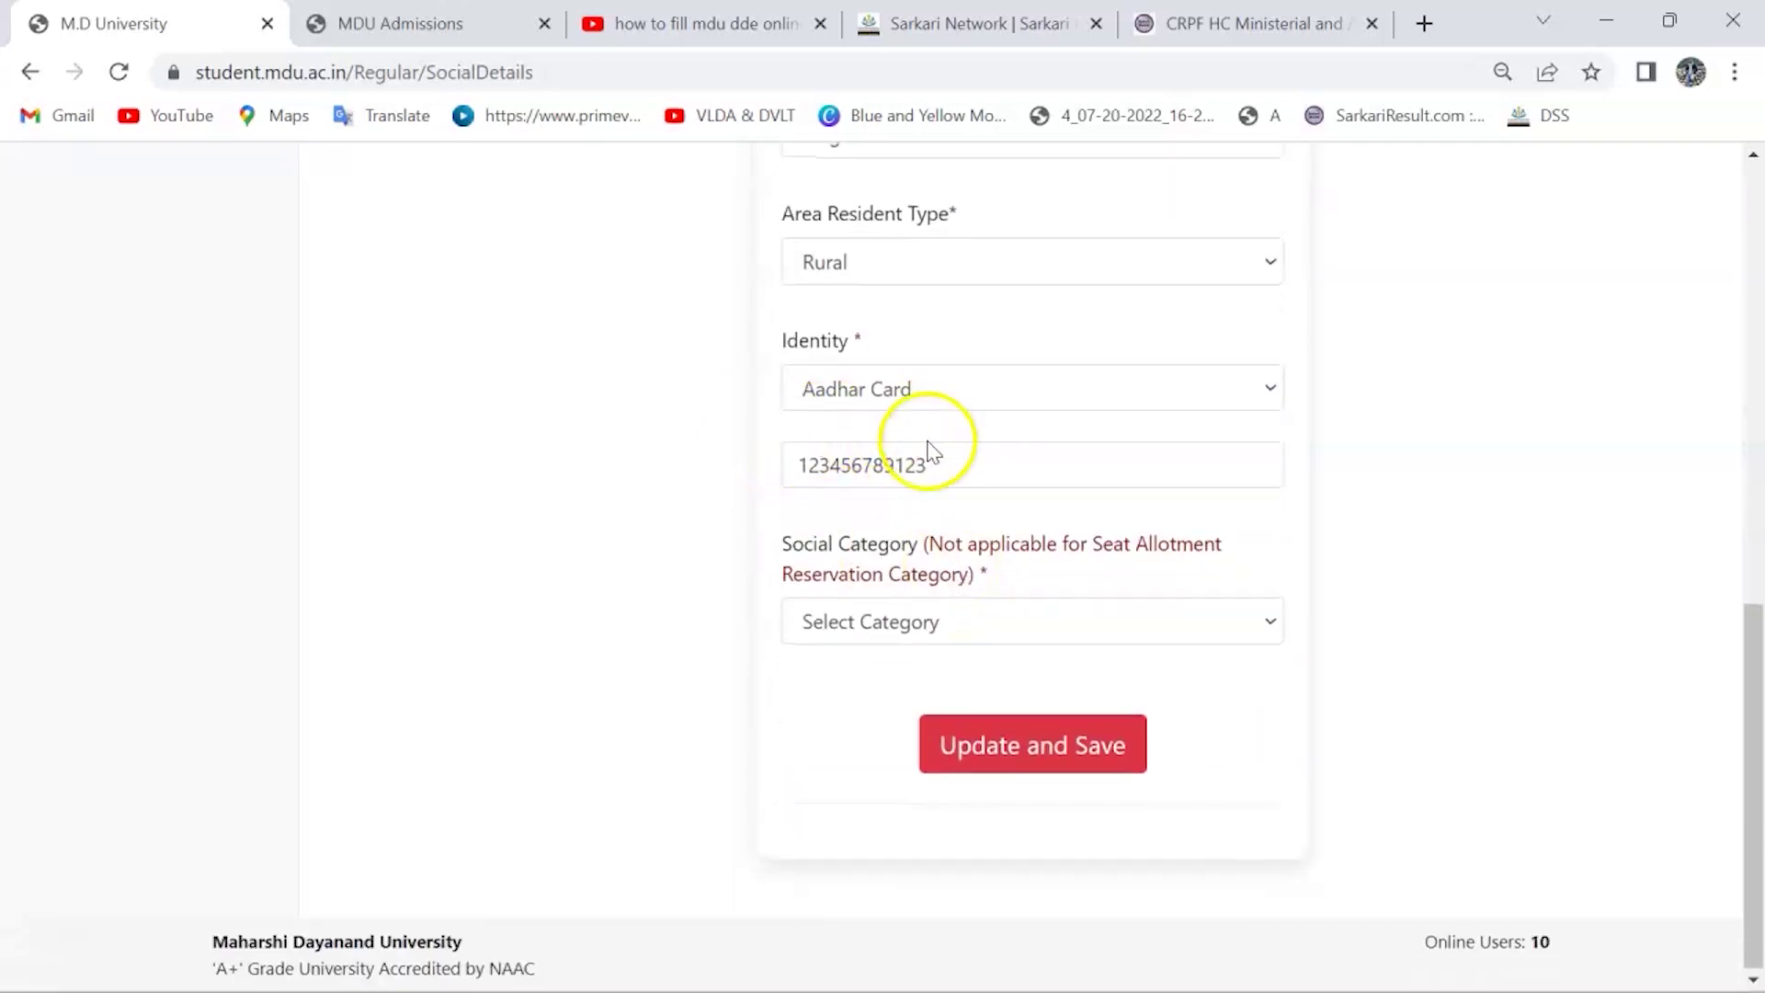
Step: Look through the available Social Category options in the social details form
{"action": "left_click", "coordinate": [967, 627]}
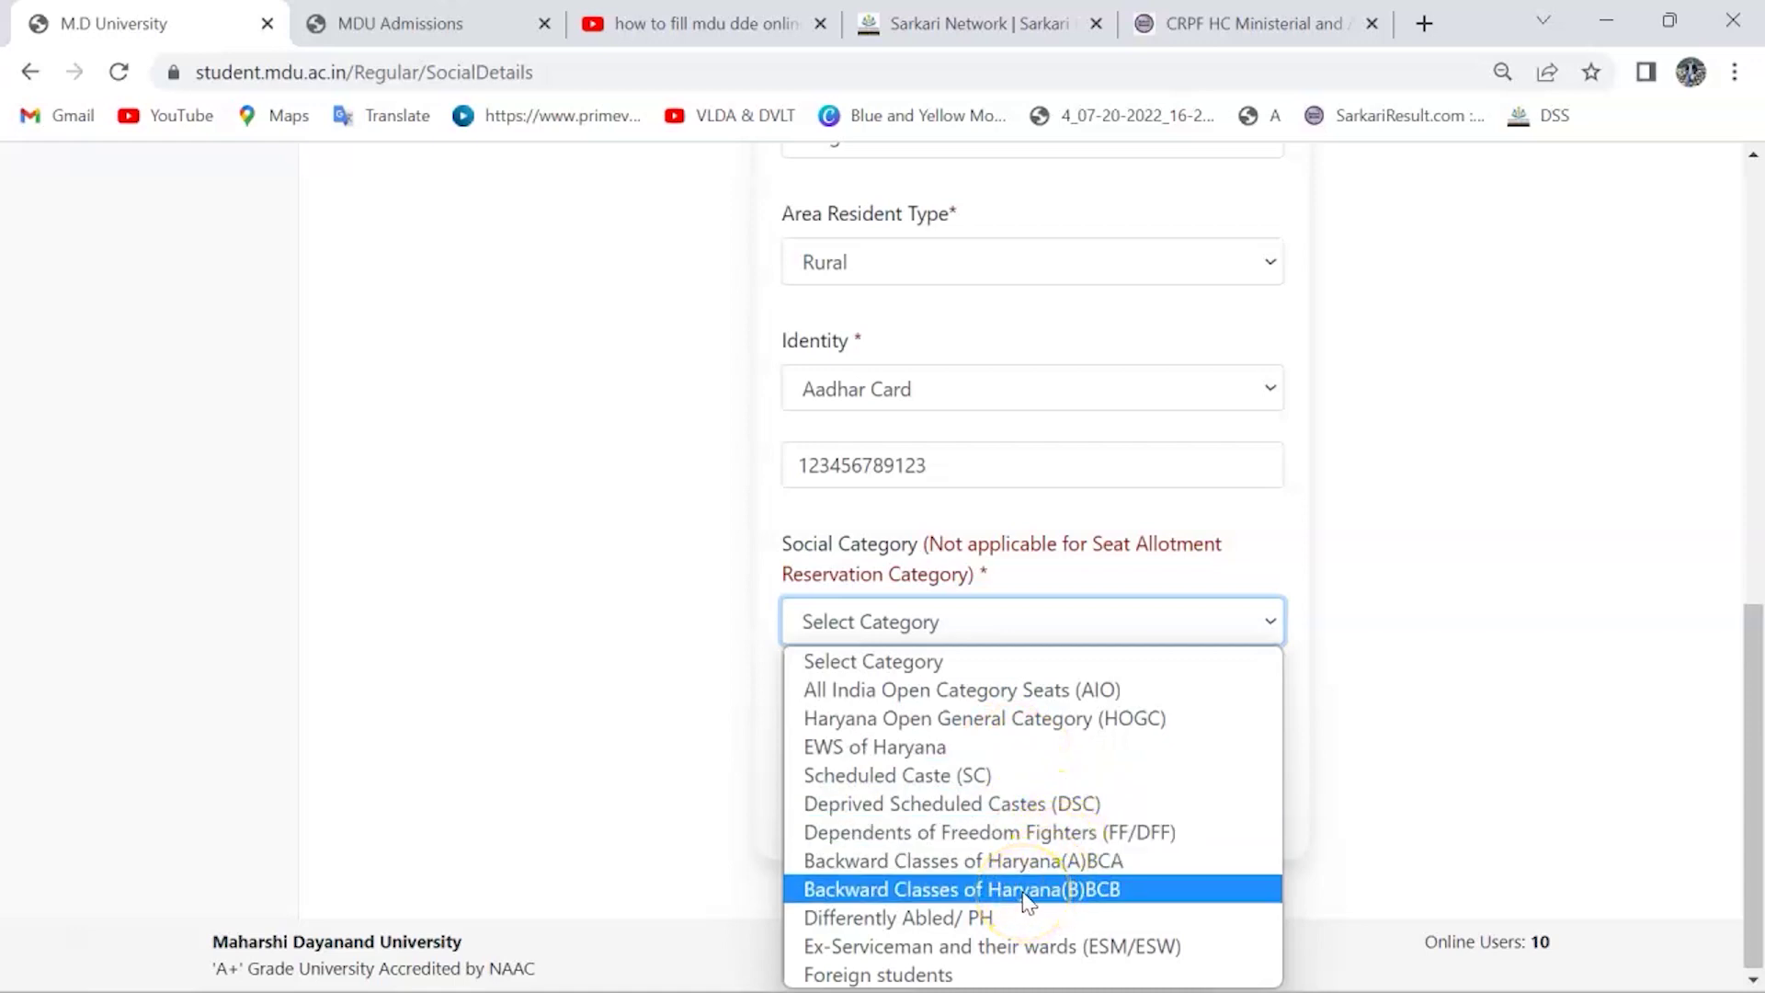
{"action": "left_click", "coordinate": [752, 784]}
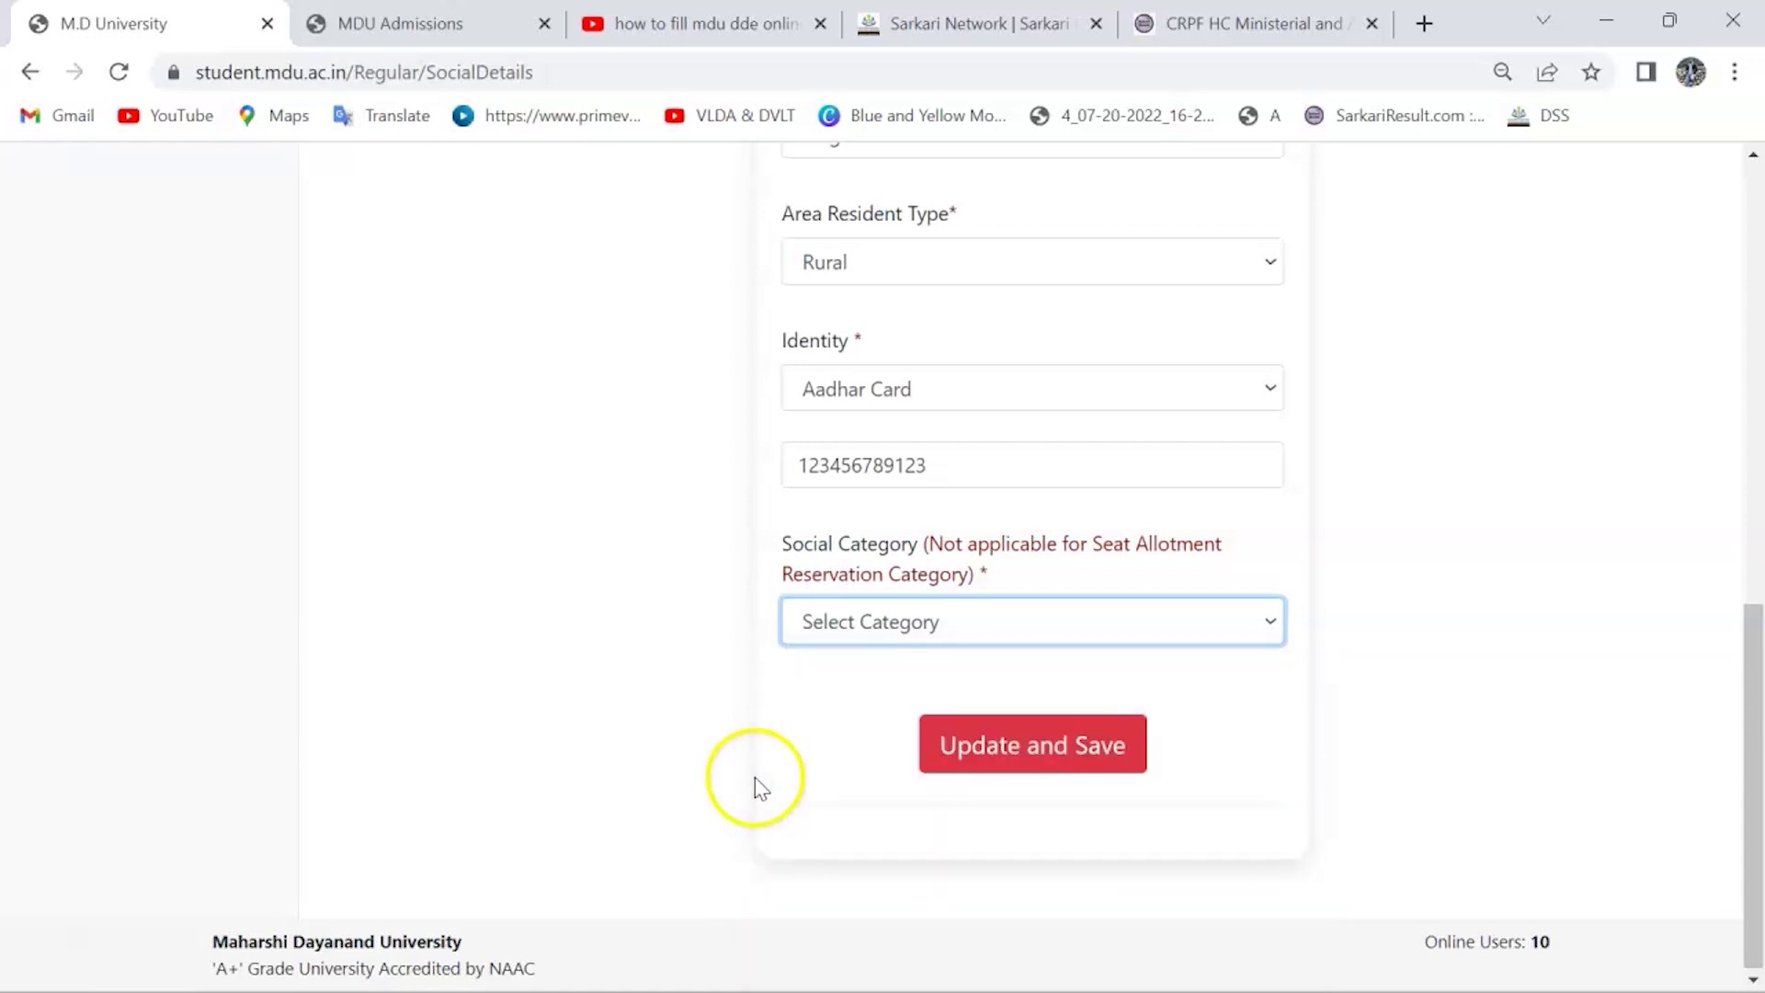
{"action": "left_click", "coordinate": [1054, 754]}
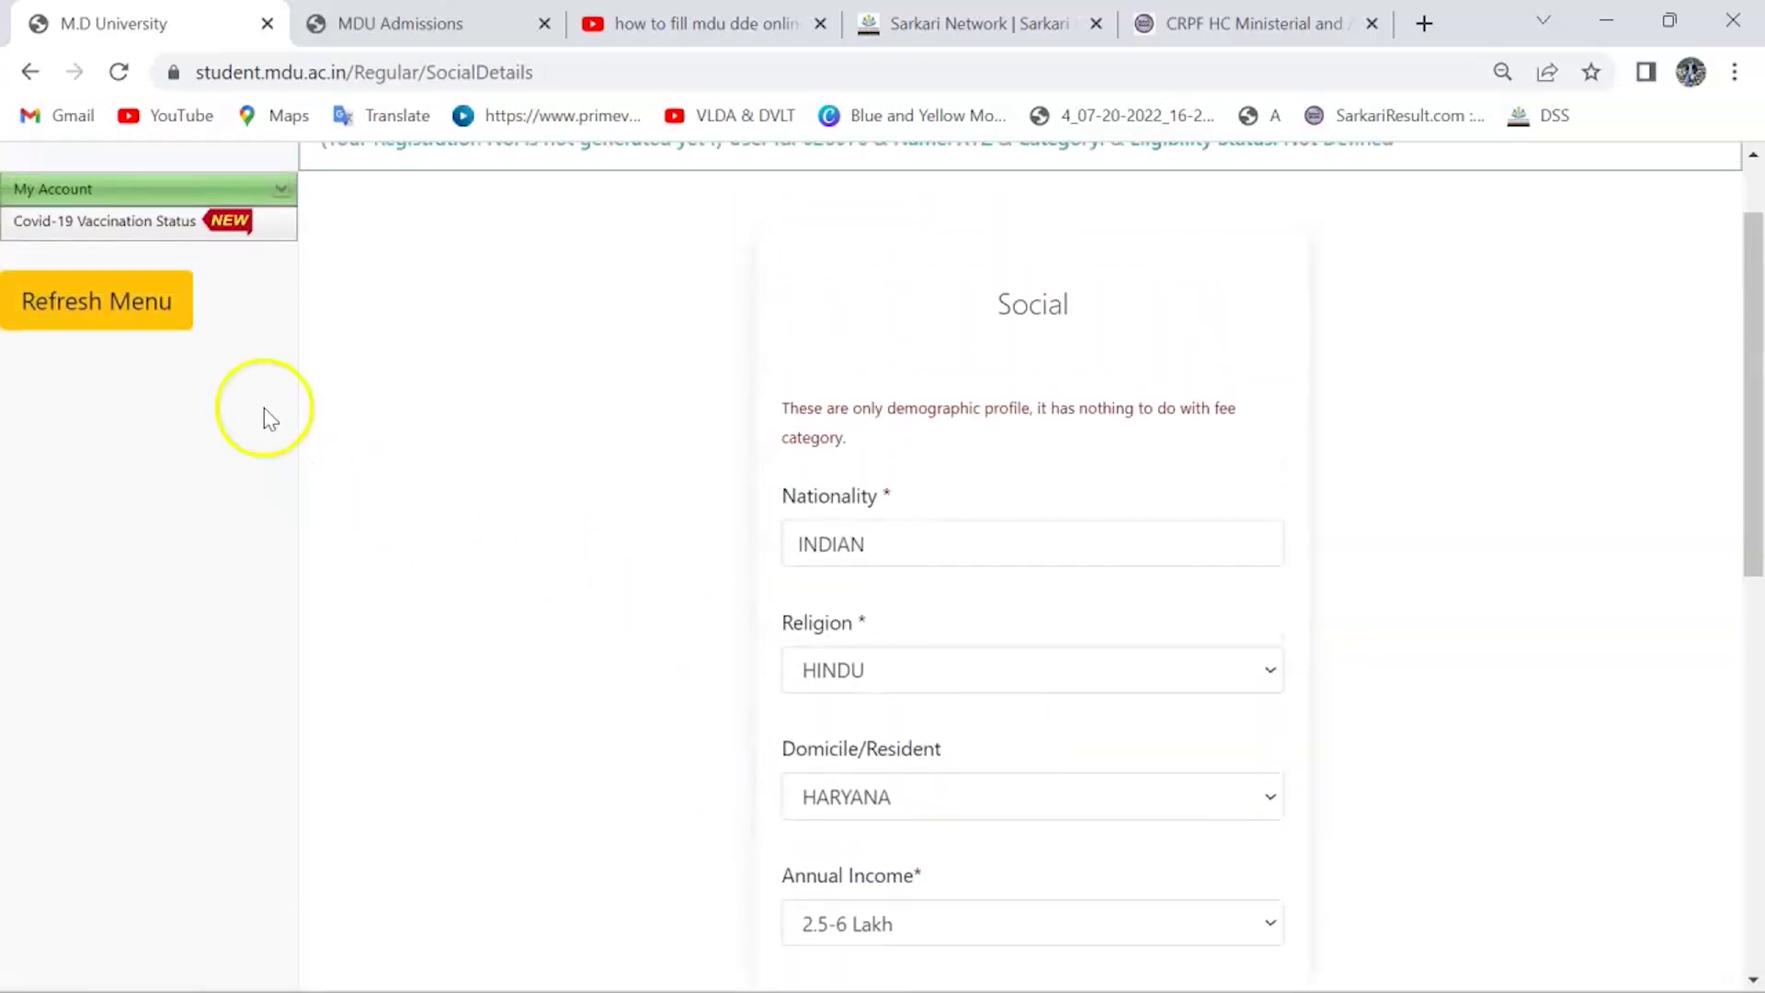
Step: Return to the account overview and open the Education Details to review the listed qualifications
{"action": "left_click", "coordinate": [173, 188]}
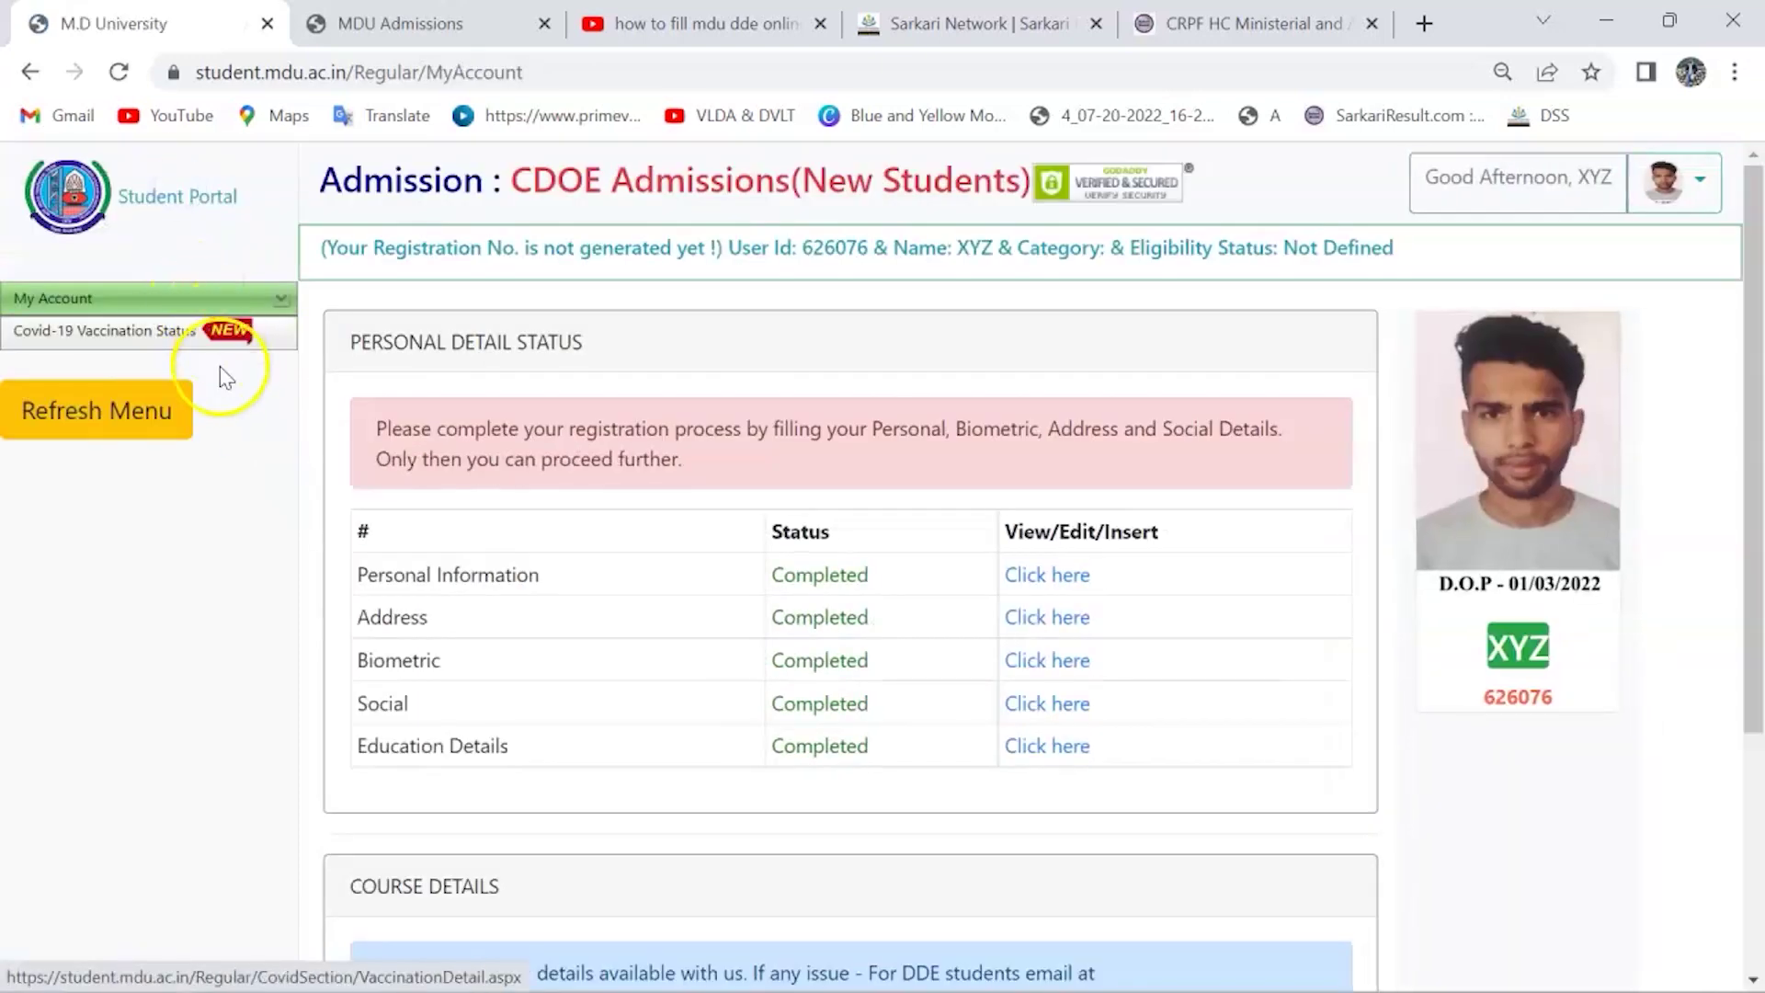
{"action": "left_click", "coordinate": [1013, 744]}
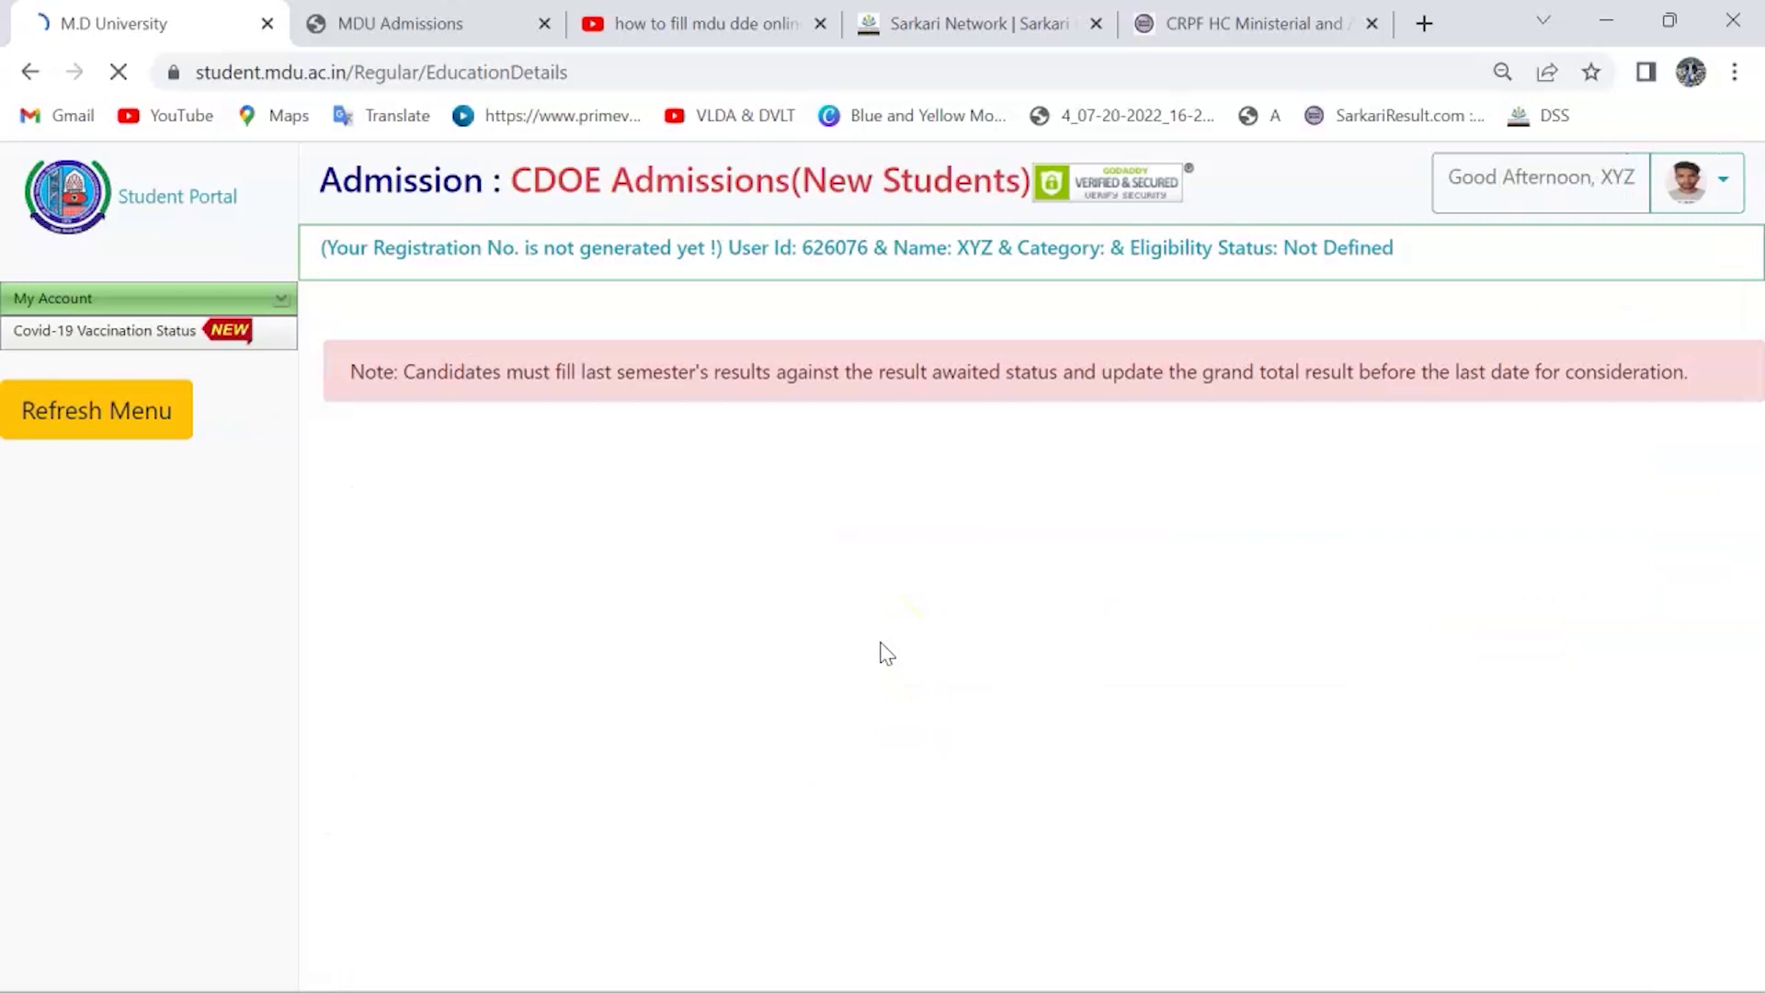
{"action": "scroll", "coordinate": [885, 653], "scroll_direction": "down", "scroll_amount": 2}
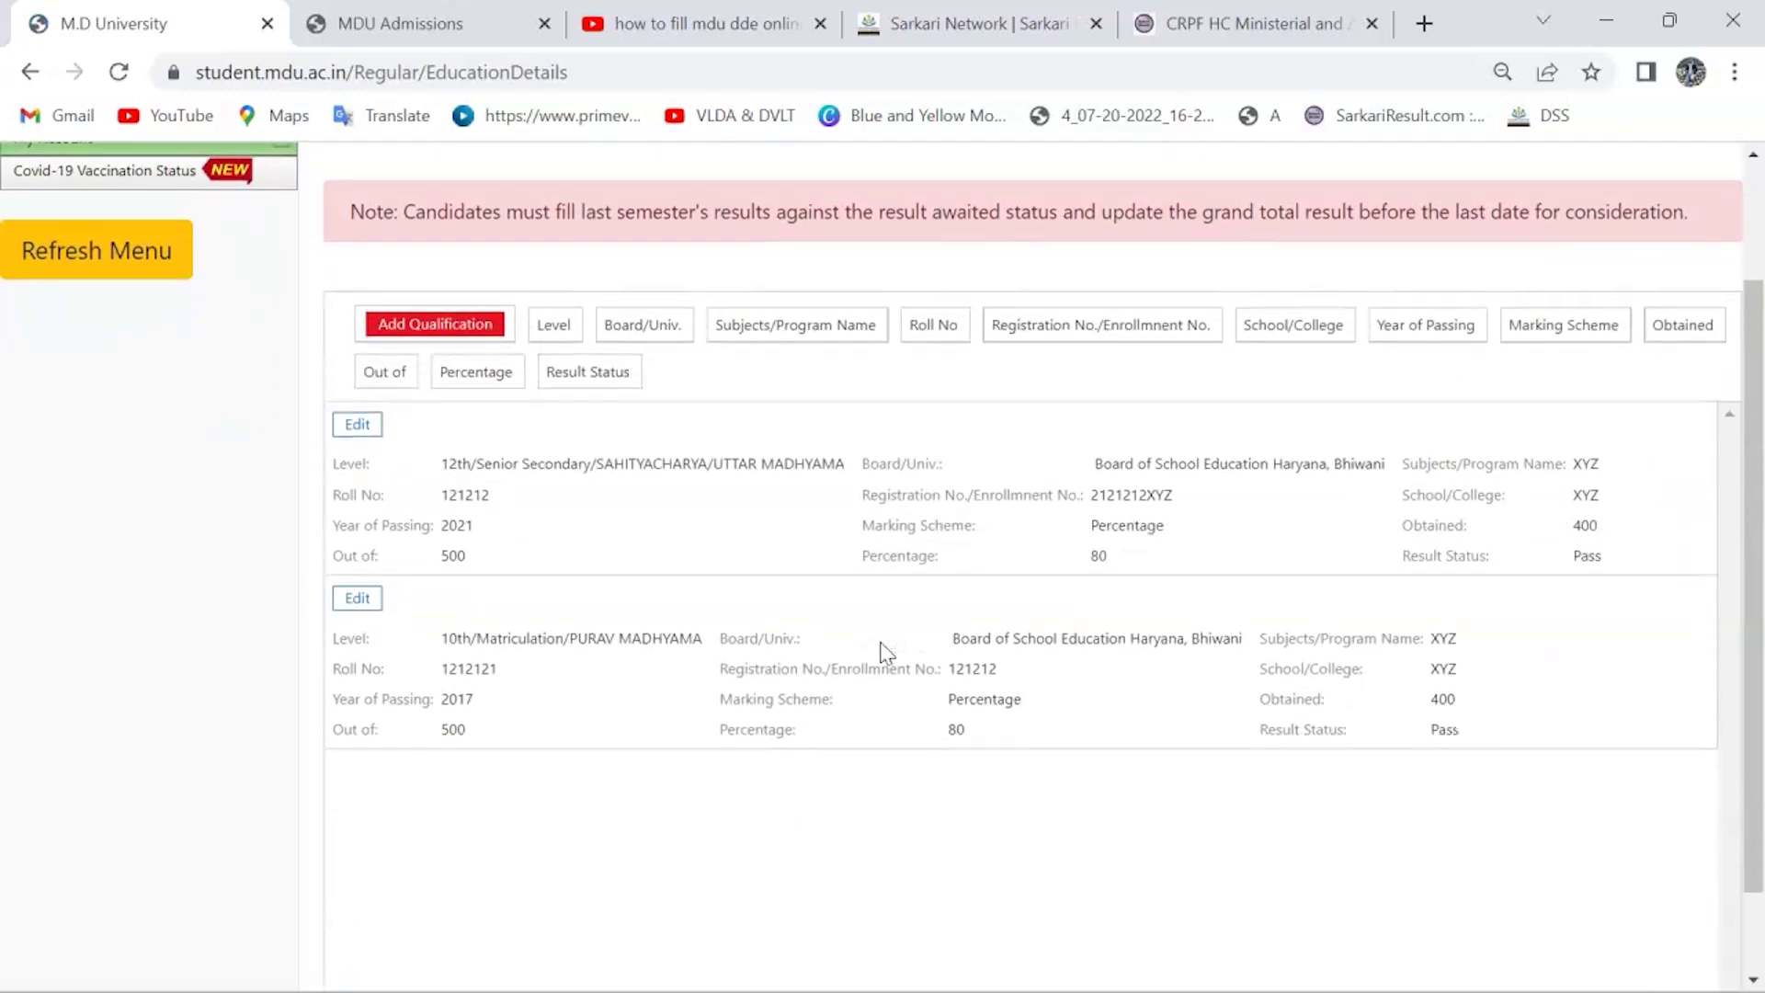
{"action": "scroll", "coordinate": [886, 653], "scroll_direction": "down", "scroll_amount": 1}
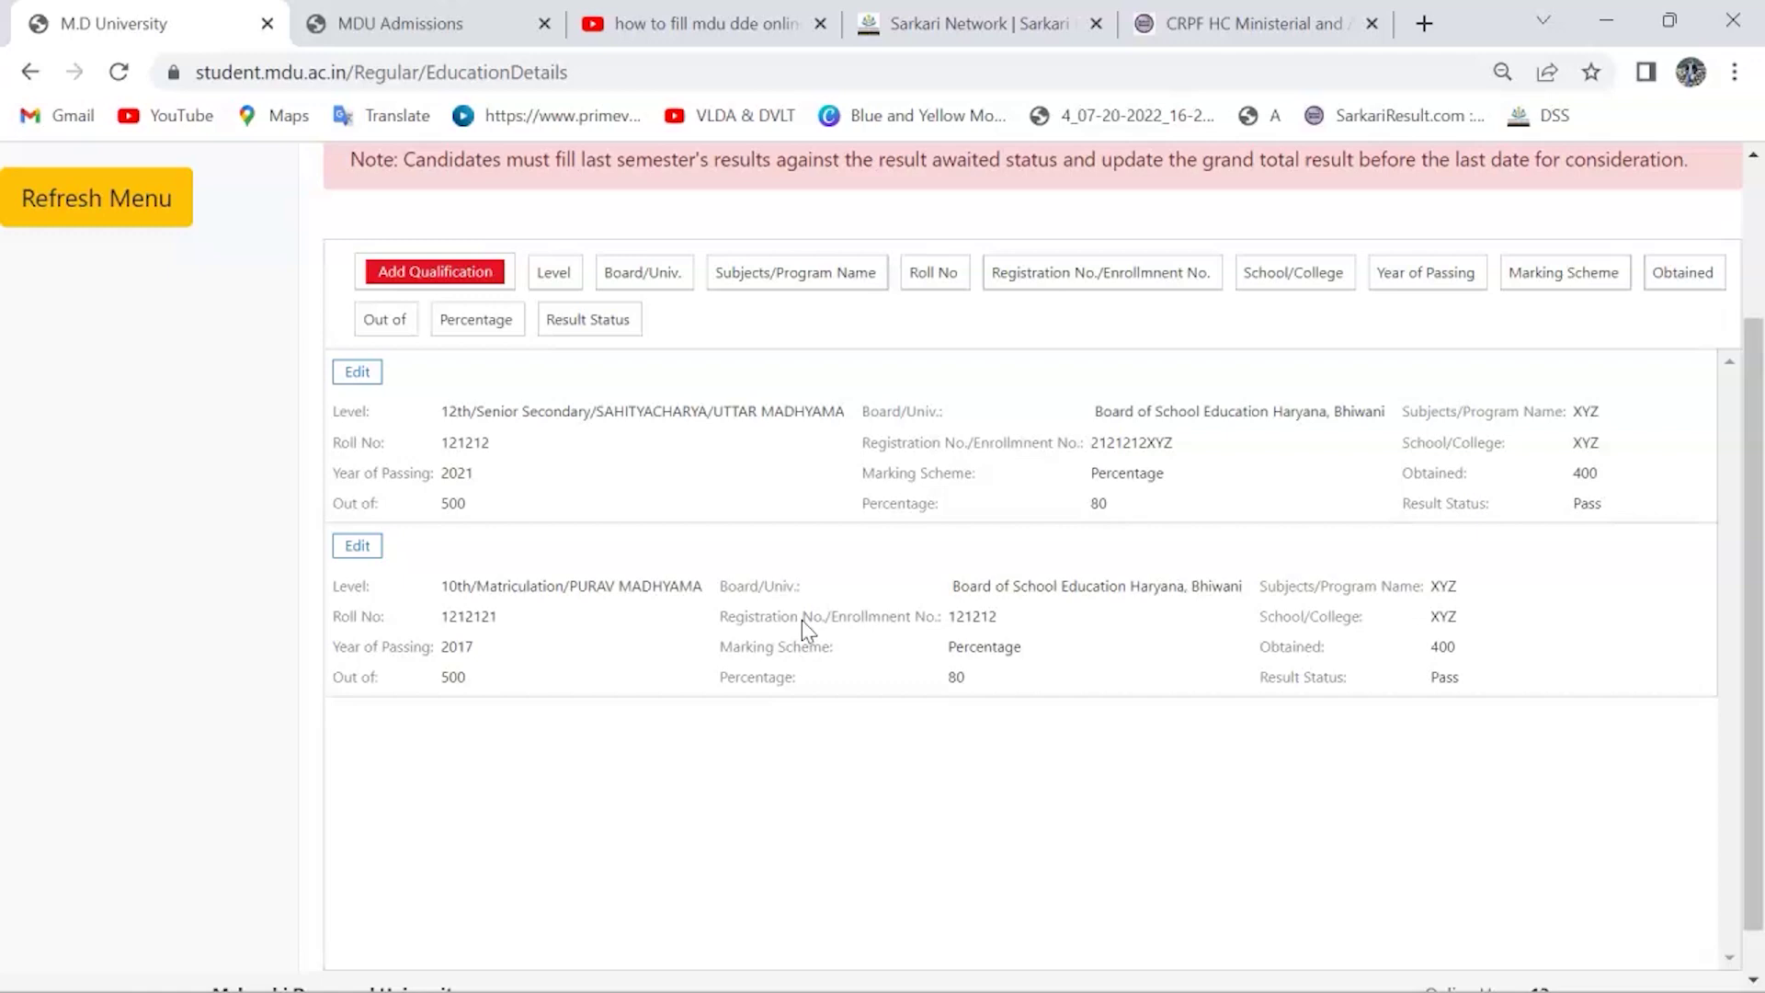
Step: Start adding a qualification with the level 10th/Matriculation/PURAV MADHYAMA
{"action": "left_click", "coordinate": [447, 276]}
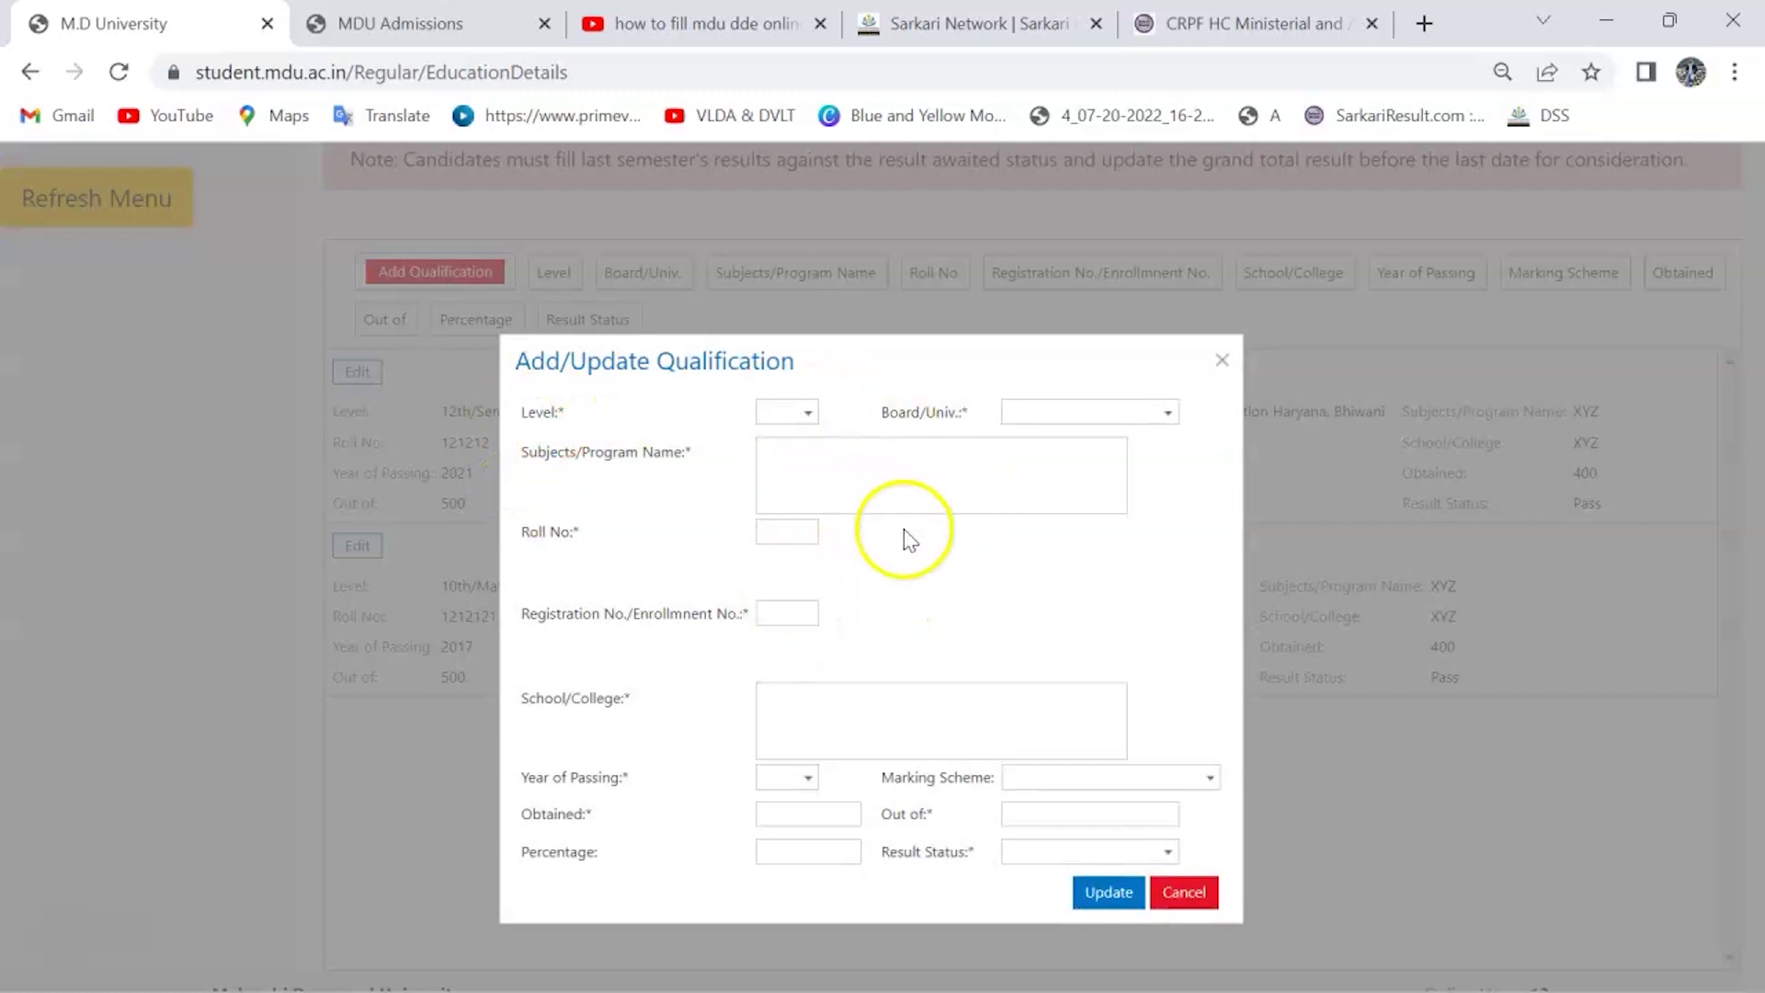
{"action": "left_click", "coordinate": [780, 410]}
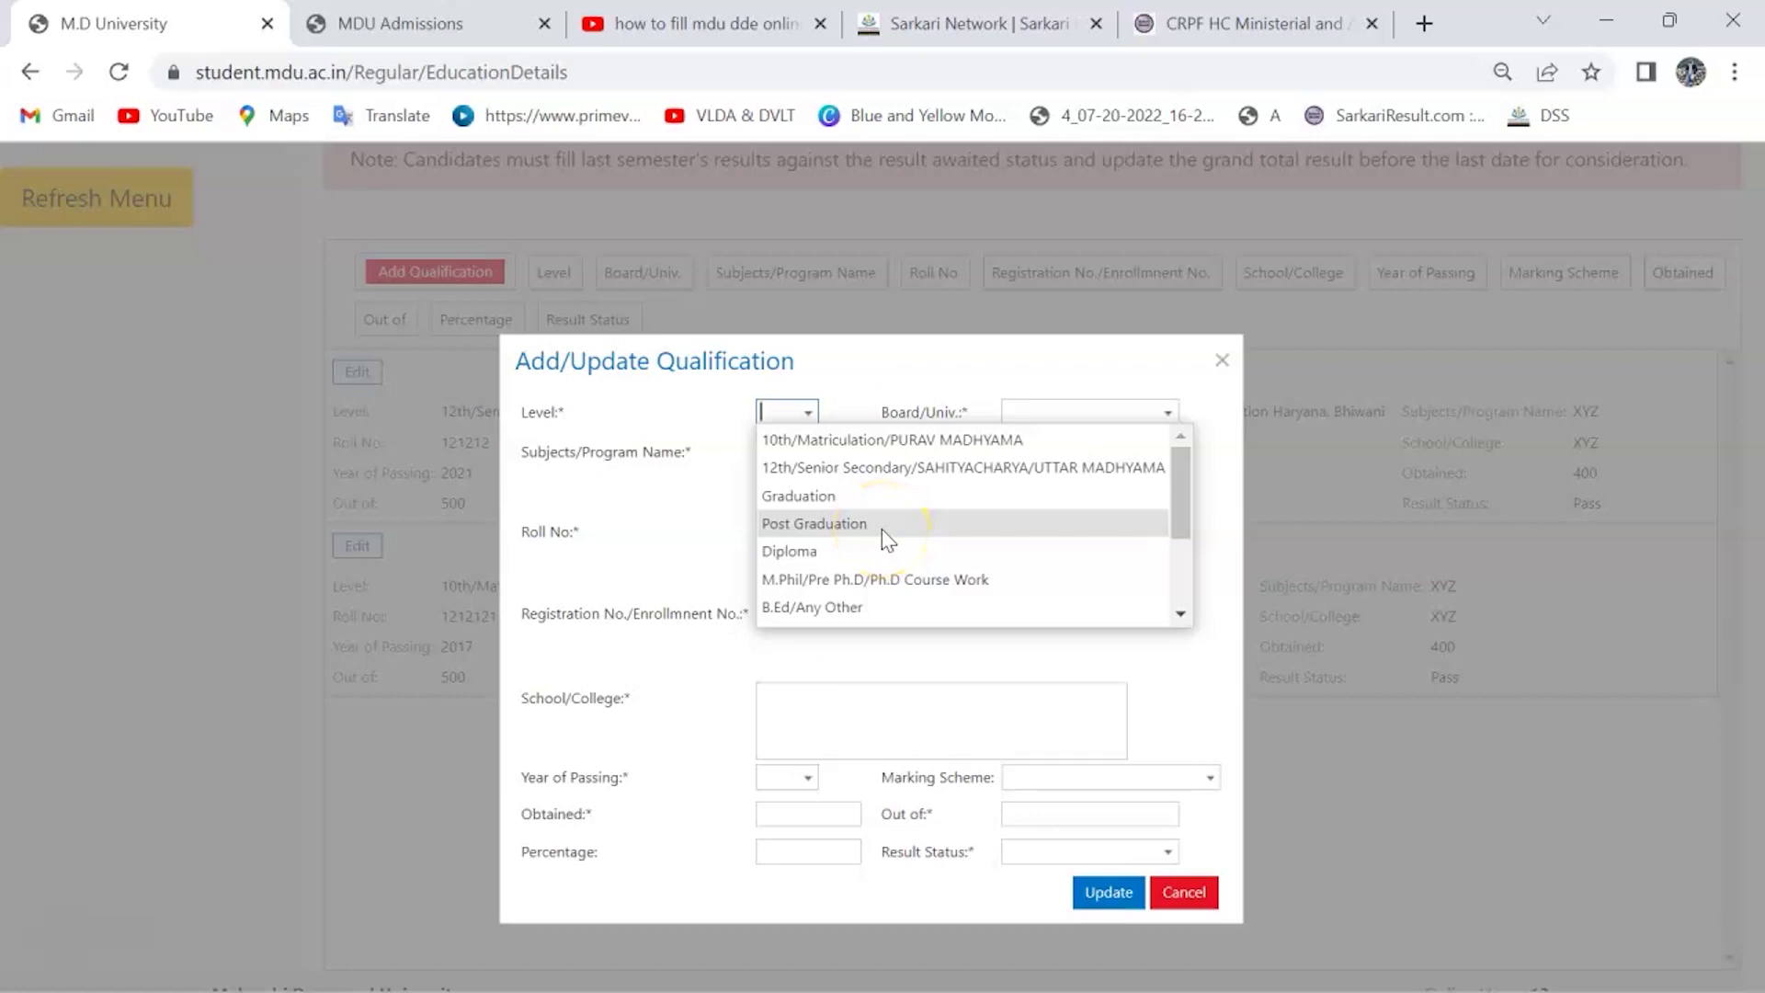
{"action": "left_click", "coordinate": [834, 438]}
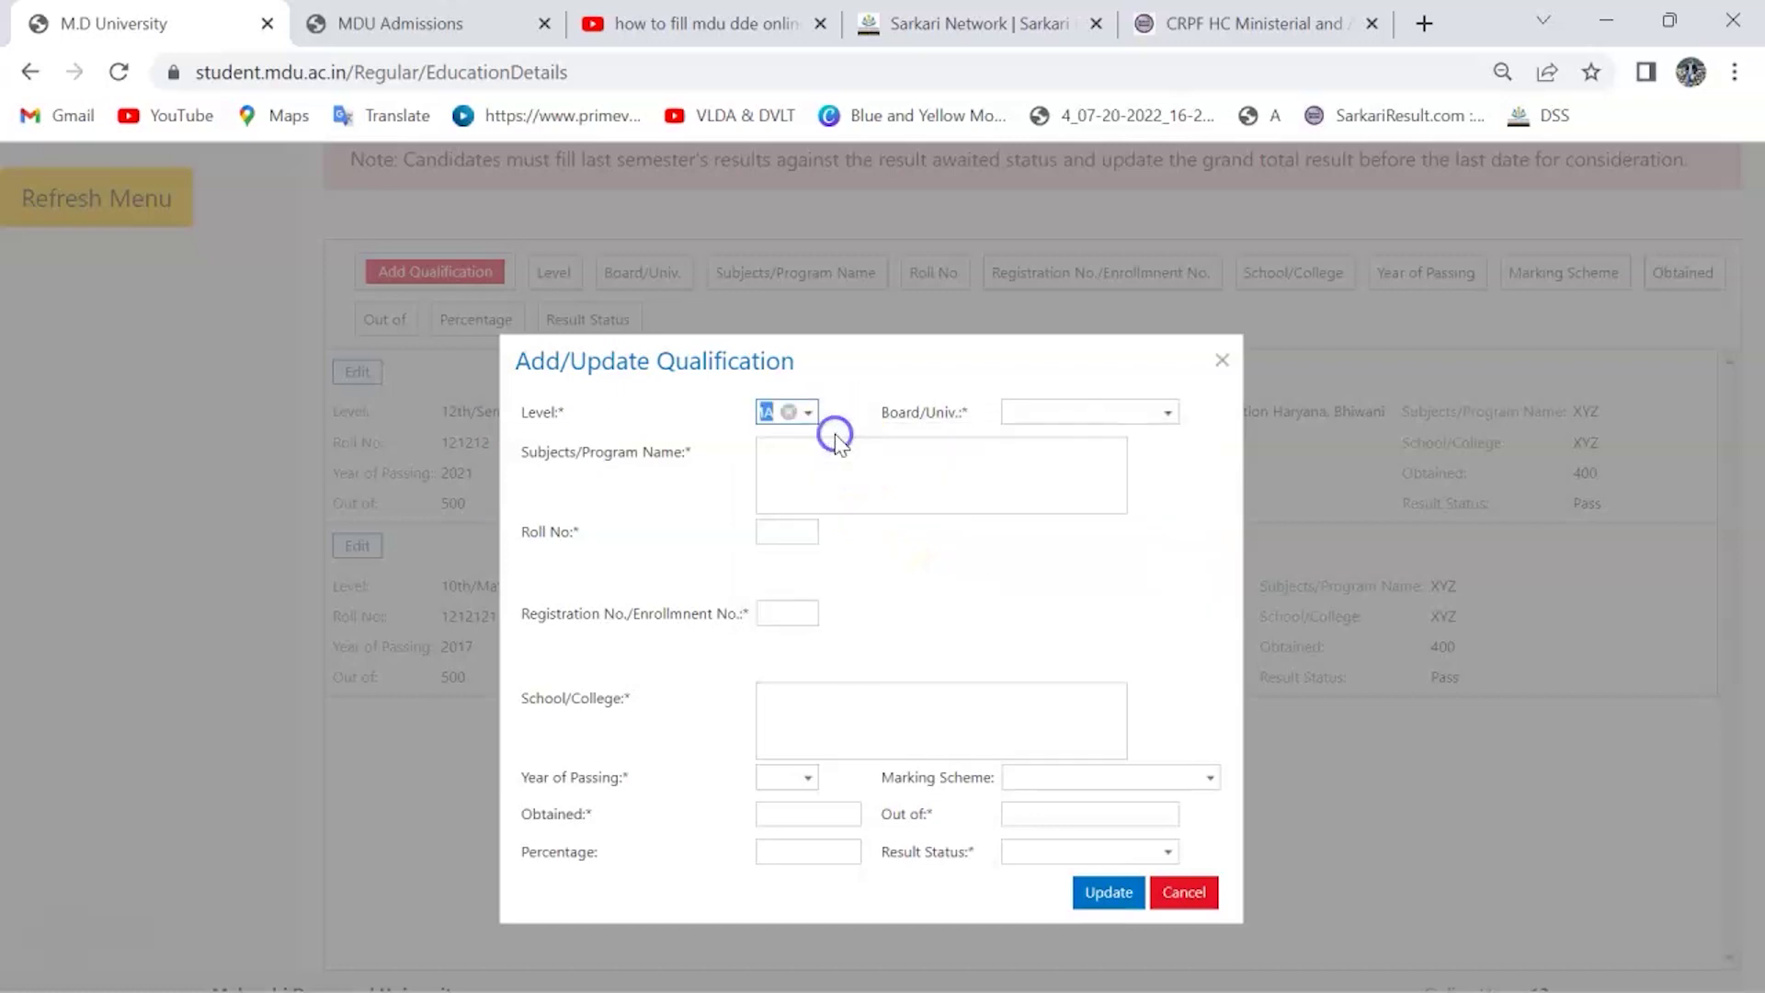
Step: Look through the fields of the qualification form, from board and subjects to year of passing, marking scheme, marks and result status
{"action": "left_click", "coordinate": [1058, 414]}
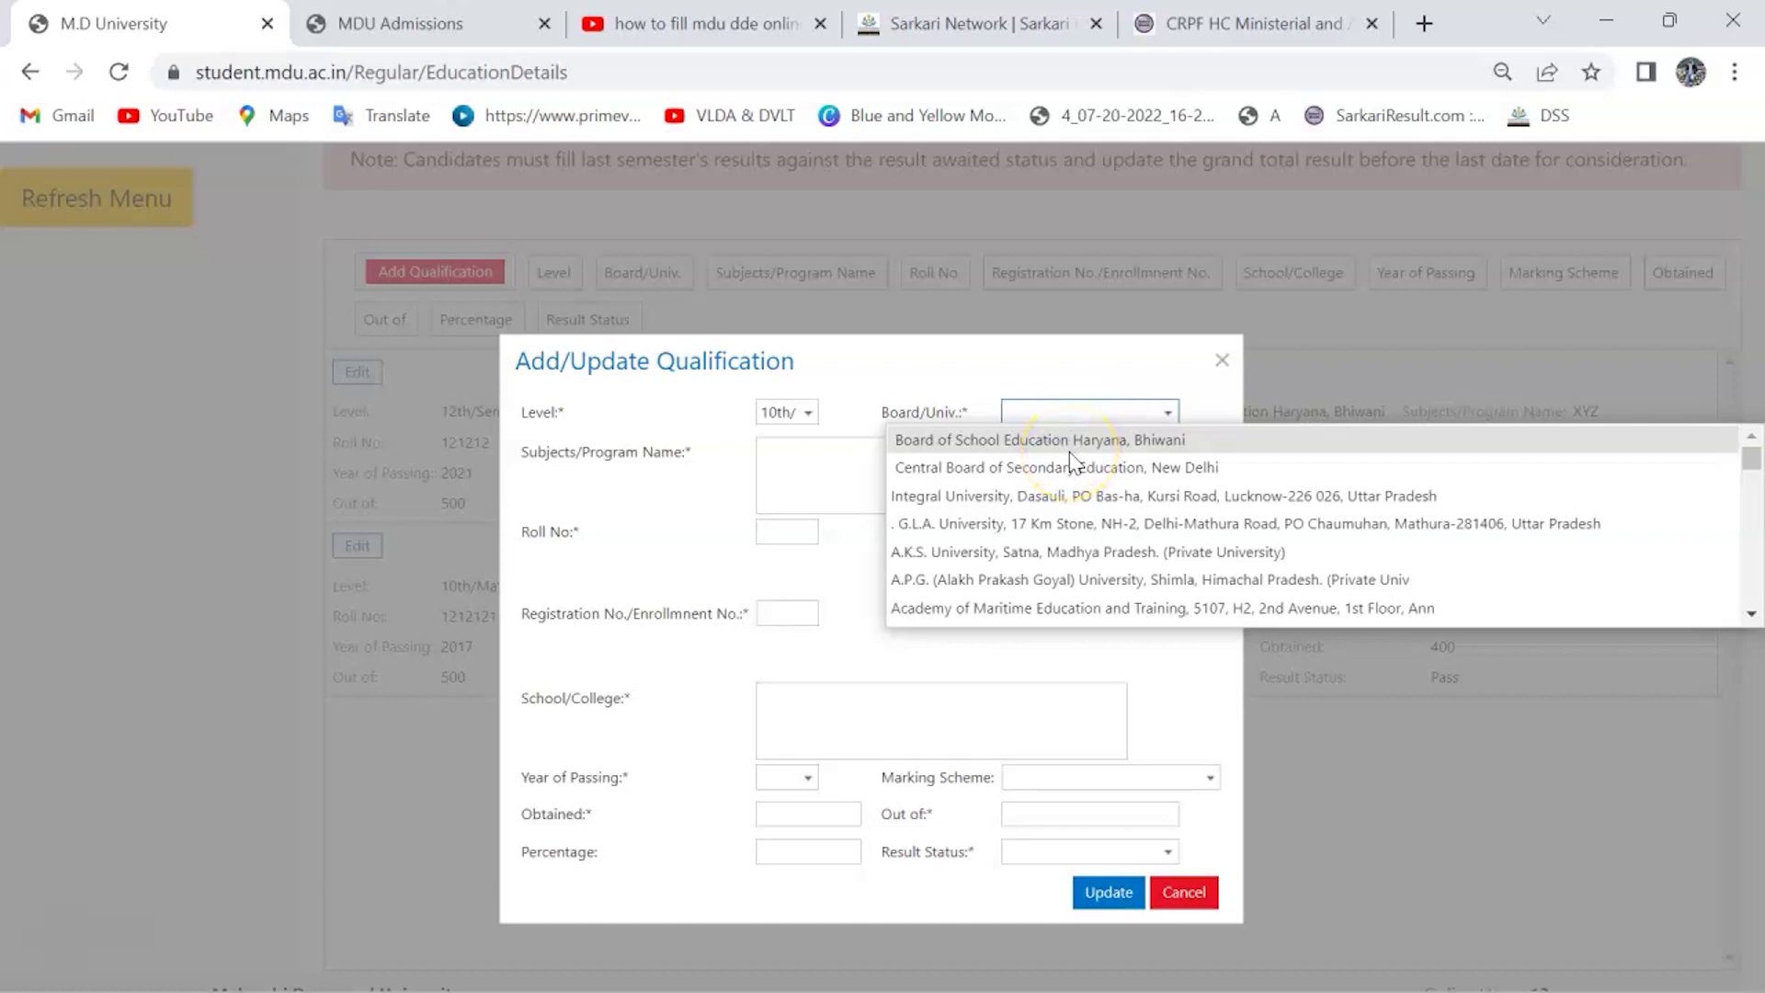
{"action": "left_click", "coordinate": [672, 477]}
{"action": "left_click", "coordinate": [871, 485]}
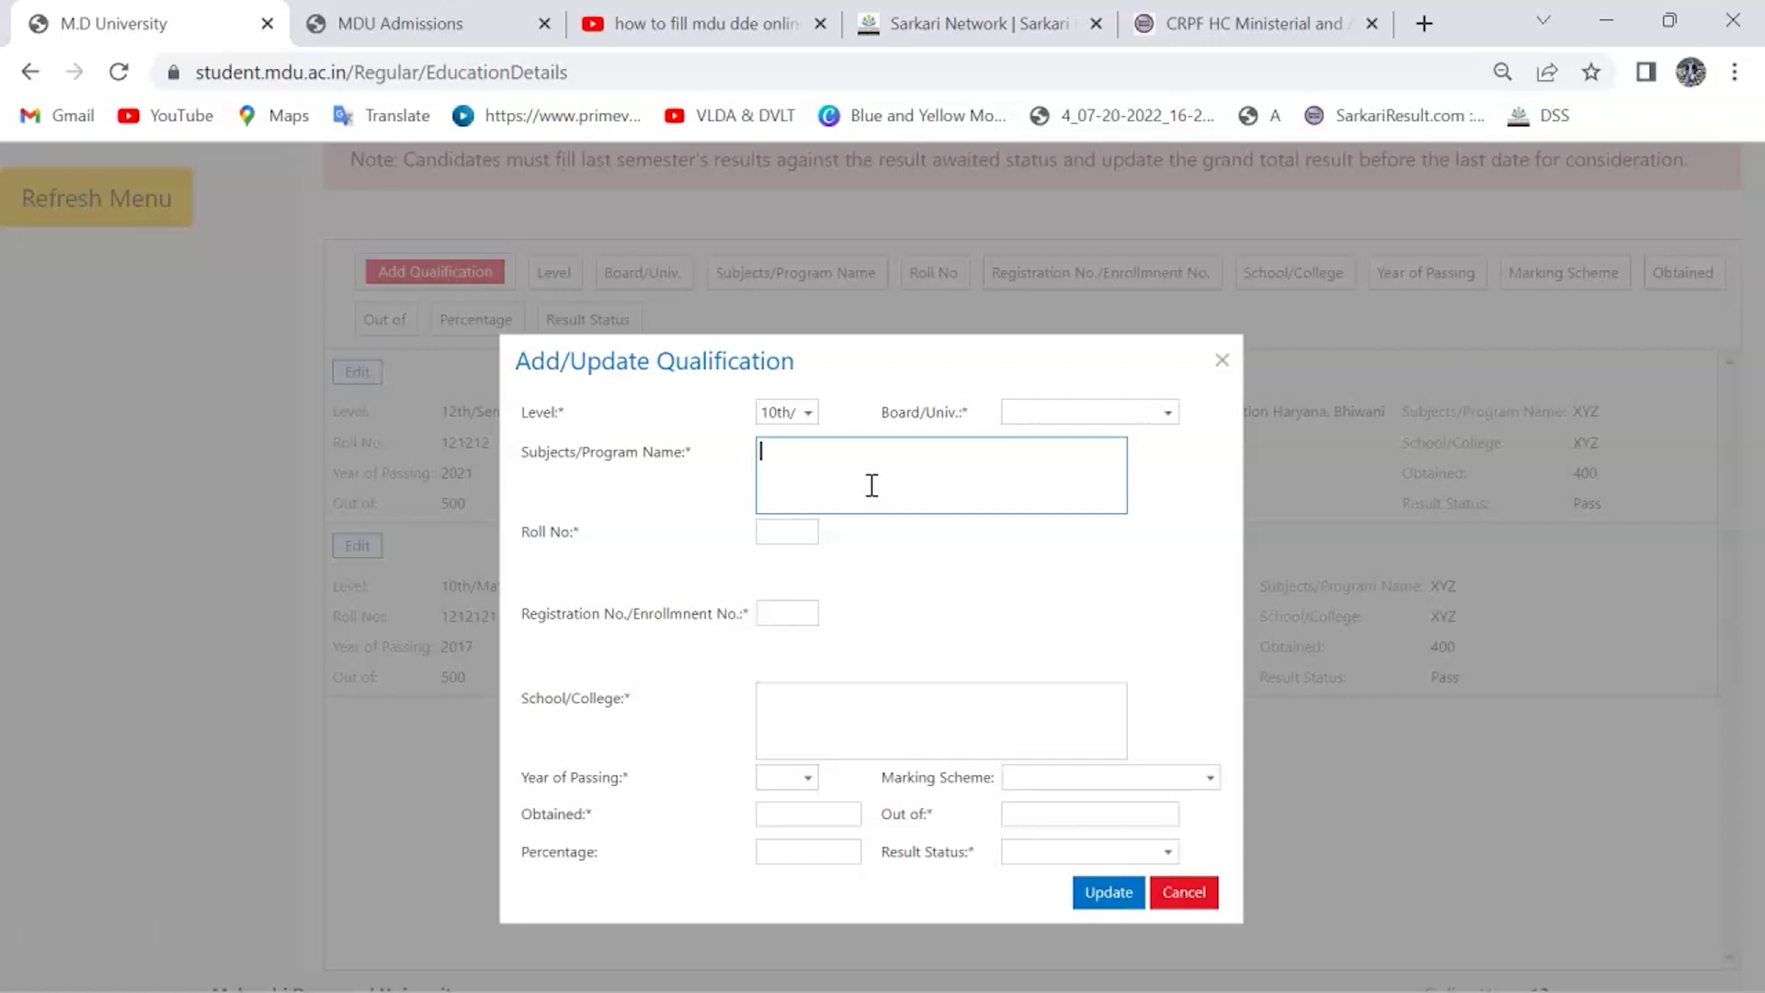
{"action": "left_click", "coordinate": [697, 529]}
{"action": "left_click", "coordinate": [768, 536]}
{"action": "left_click", "coordinate": [780, 611]}
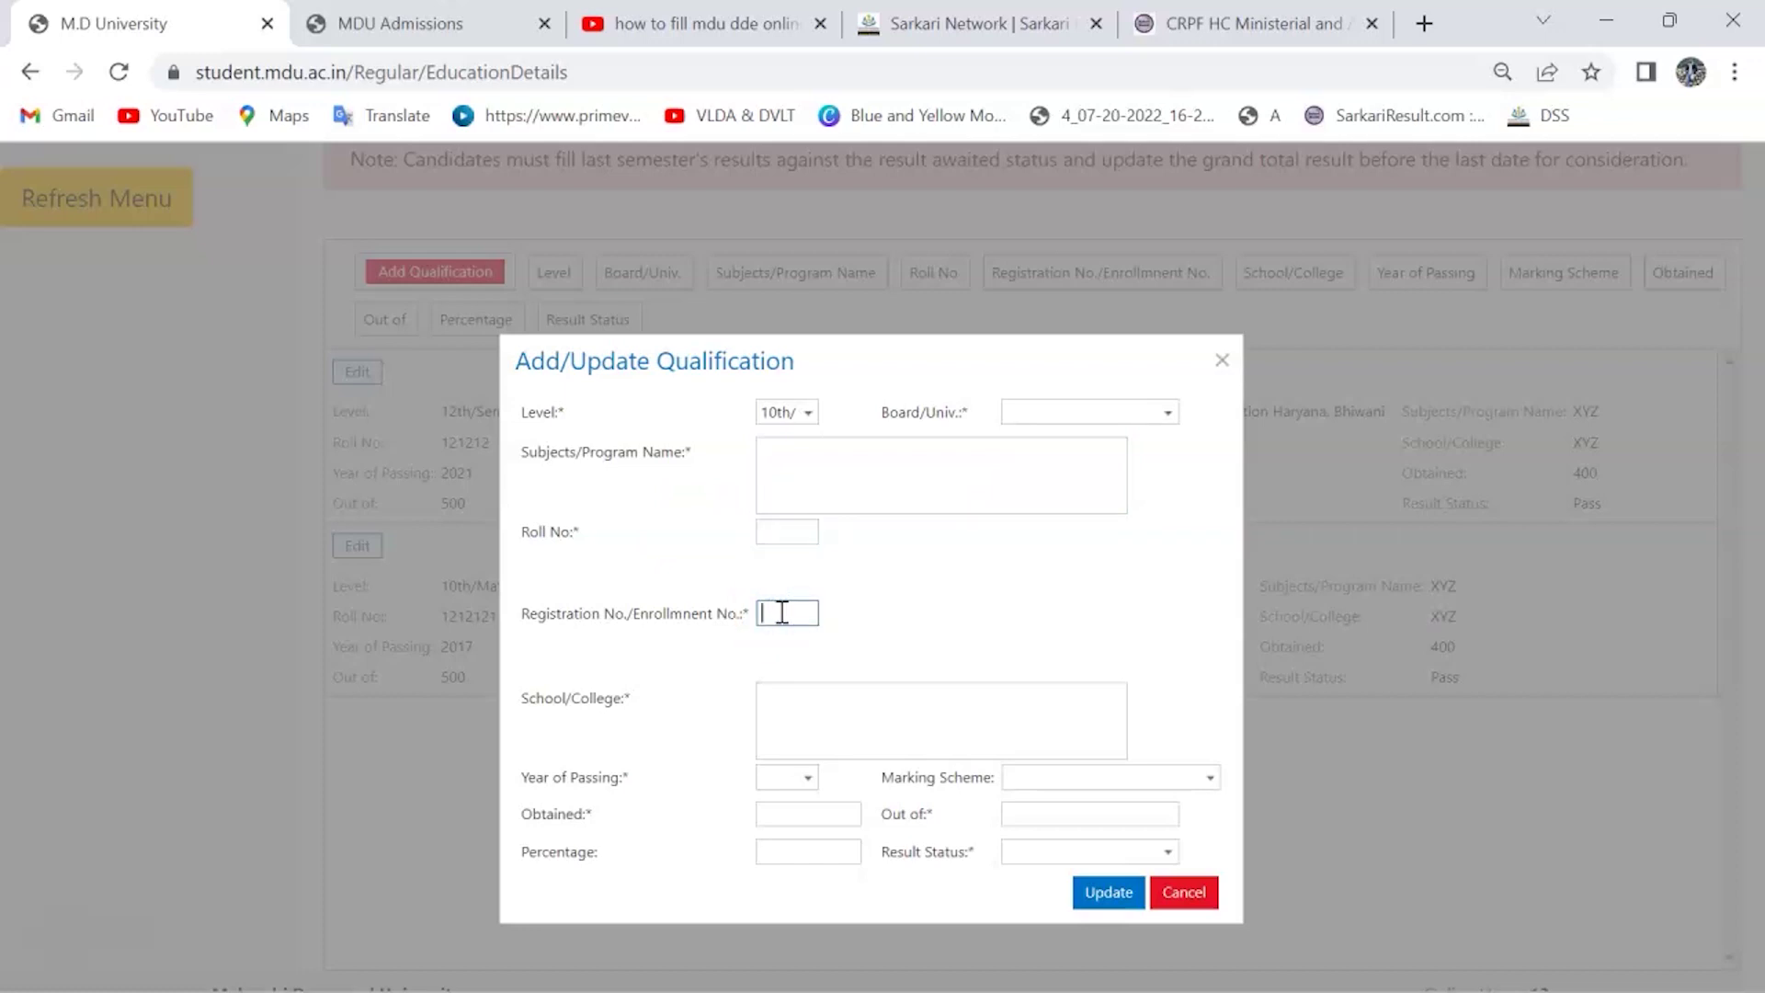
{"action": "left_click", "coordinate": [788, 697]}
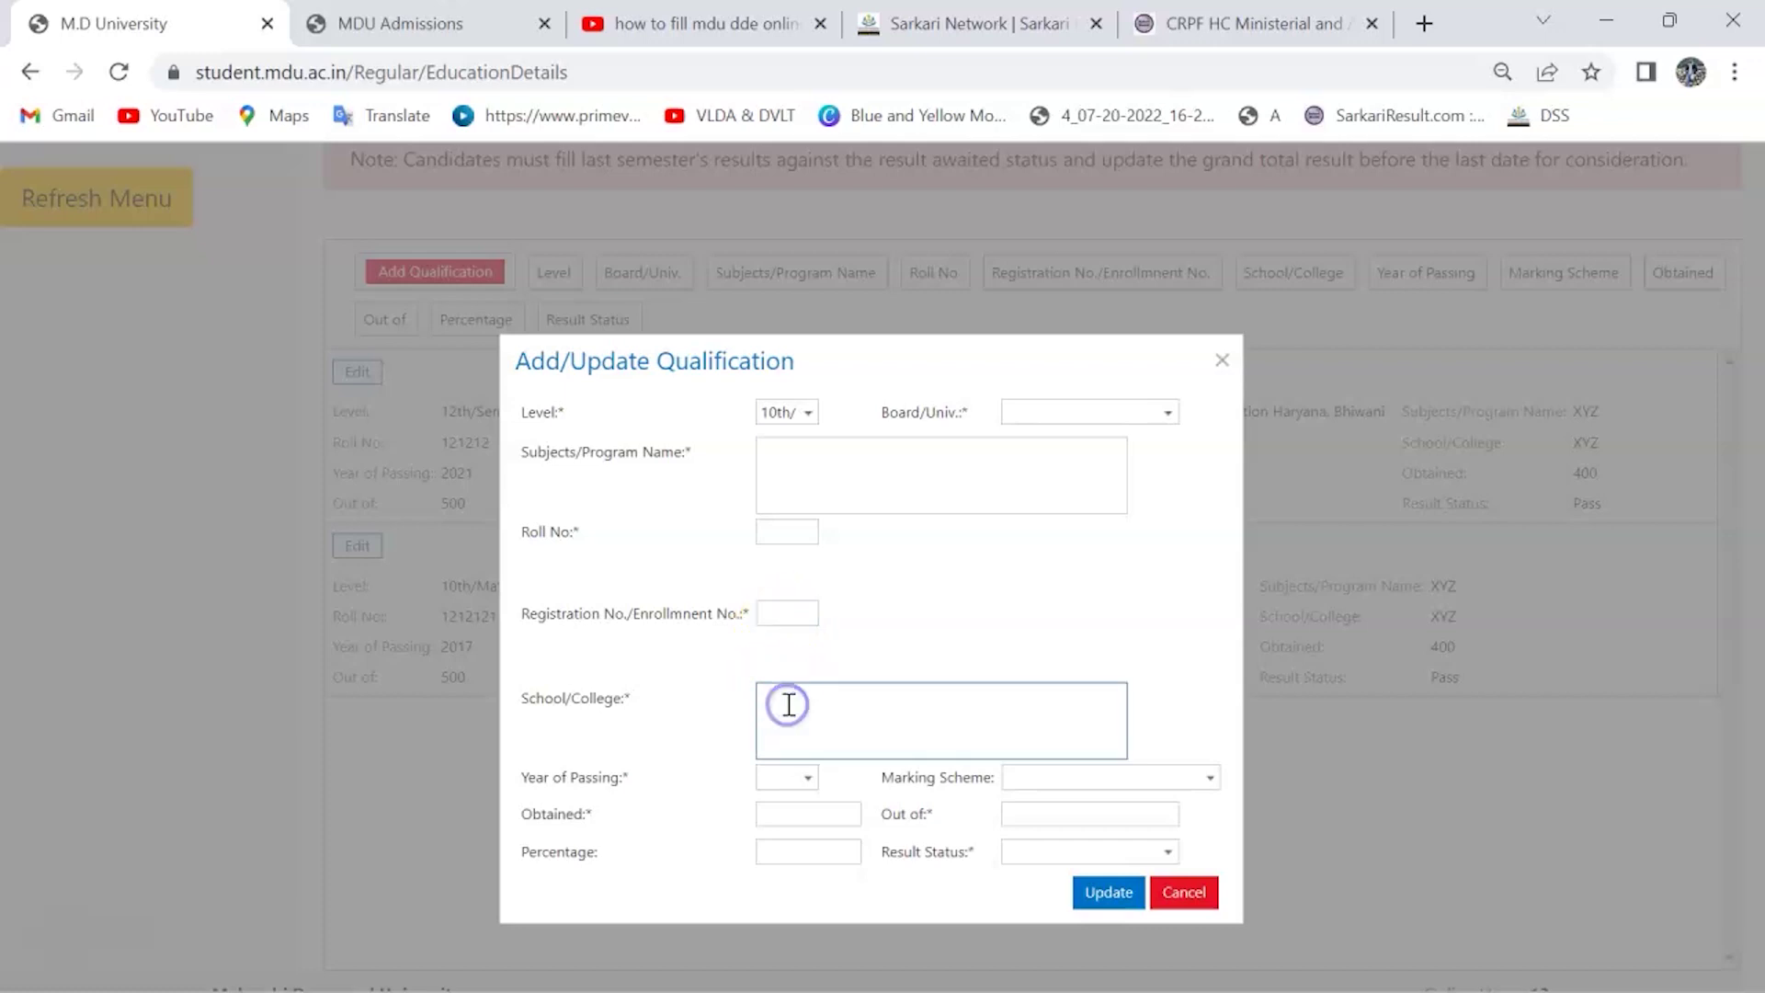
{"action": "left_click", "coordinate": [791, 778]}
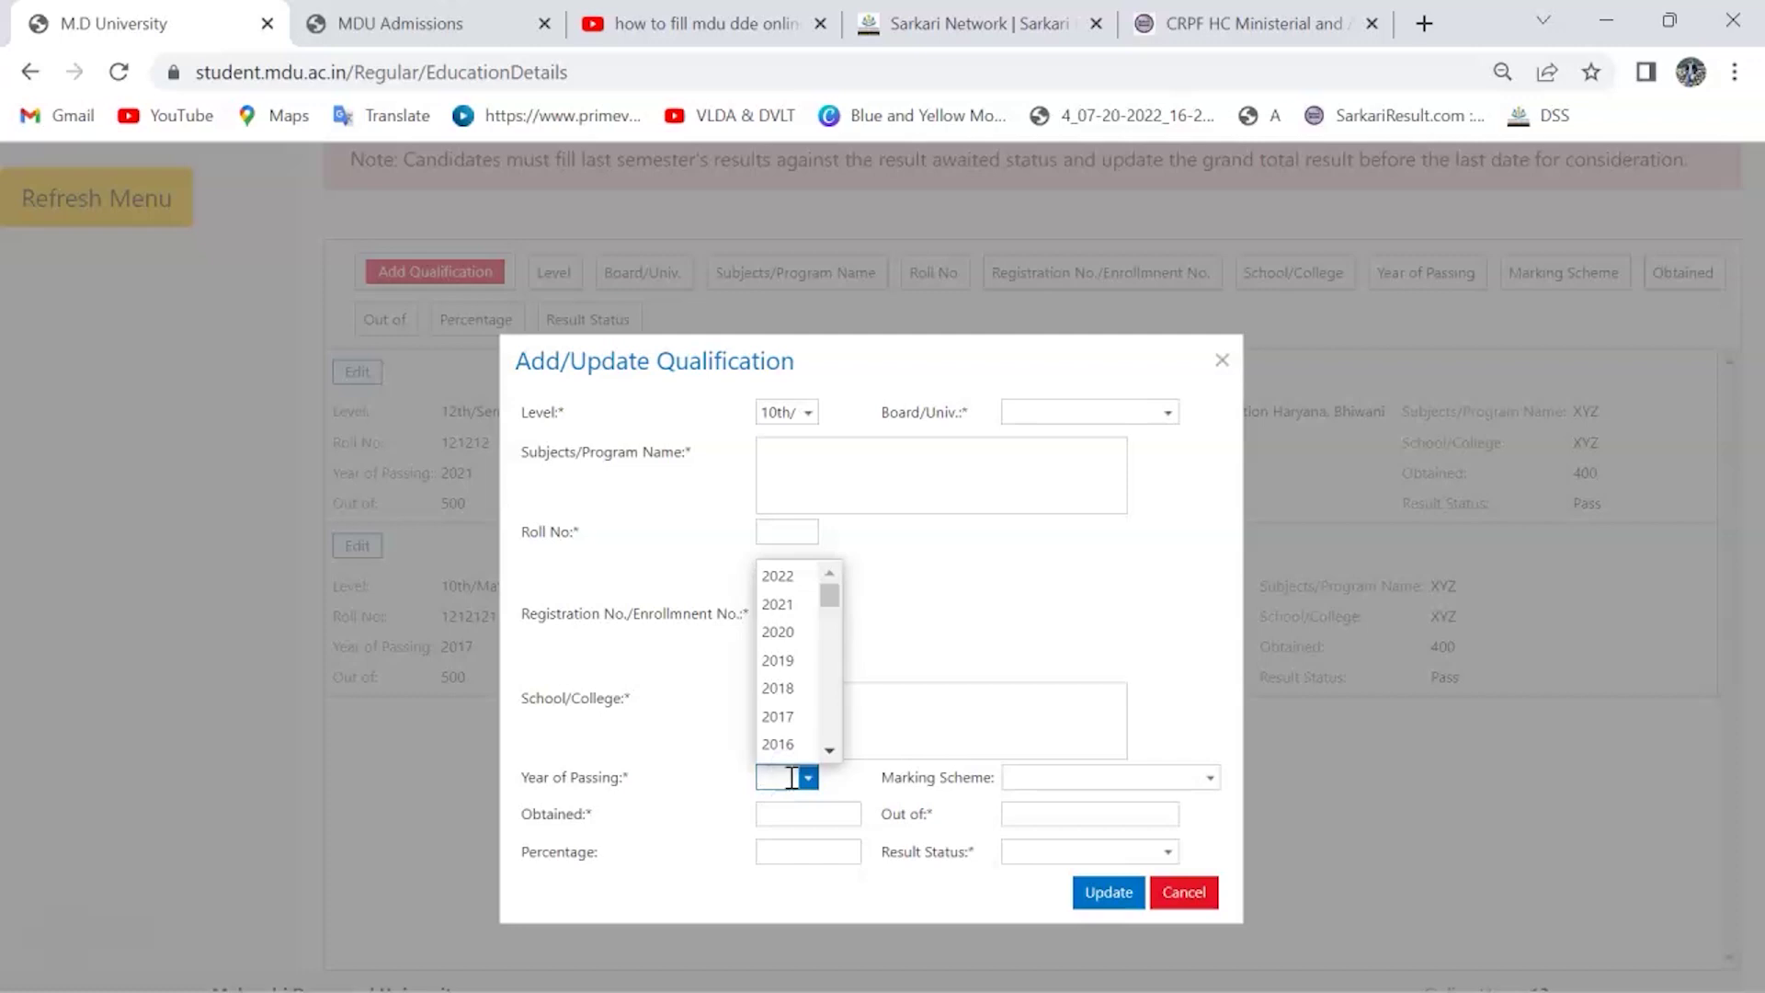
{"action": "left_click", "coordinate": [1062, 780]}
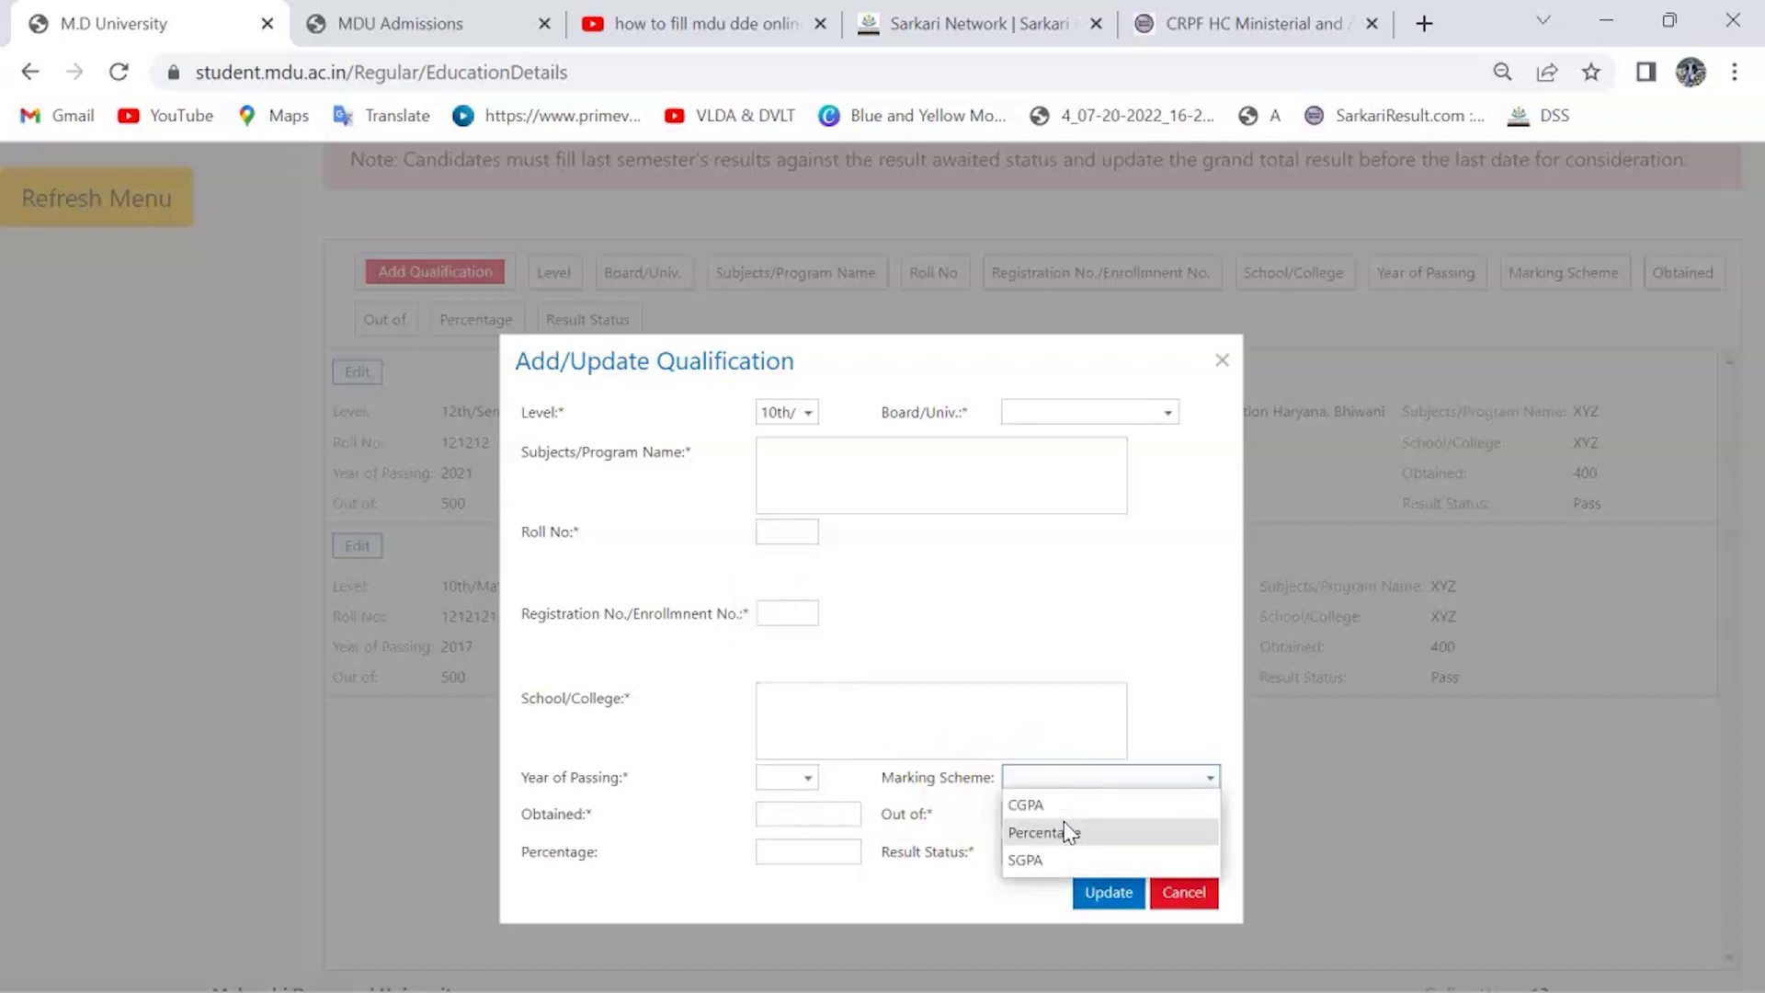
{"action": "left_click", "coordinate": [841, 815]}
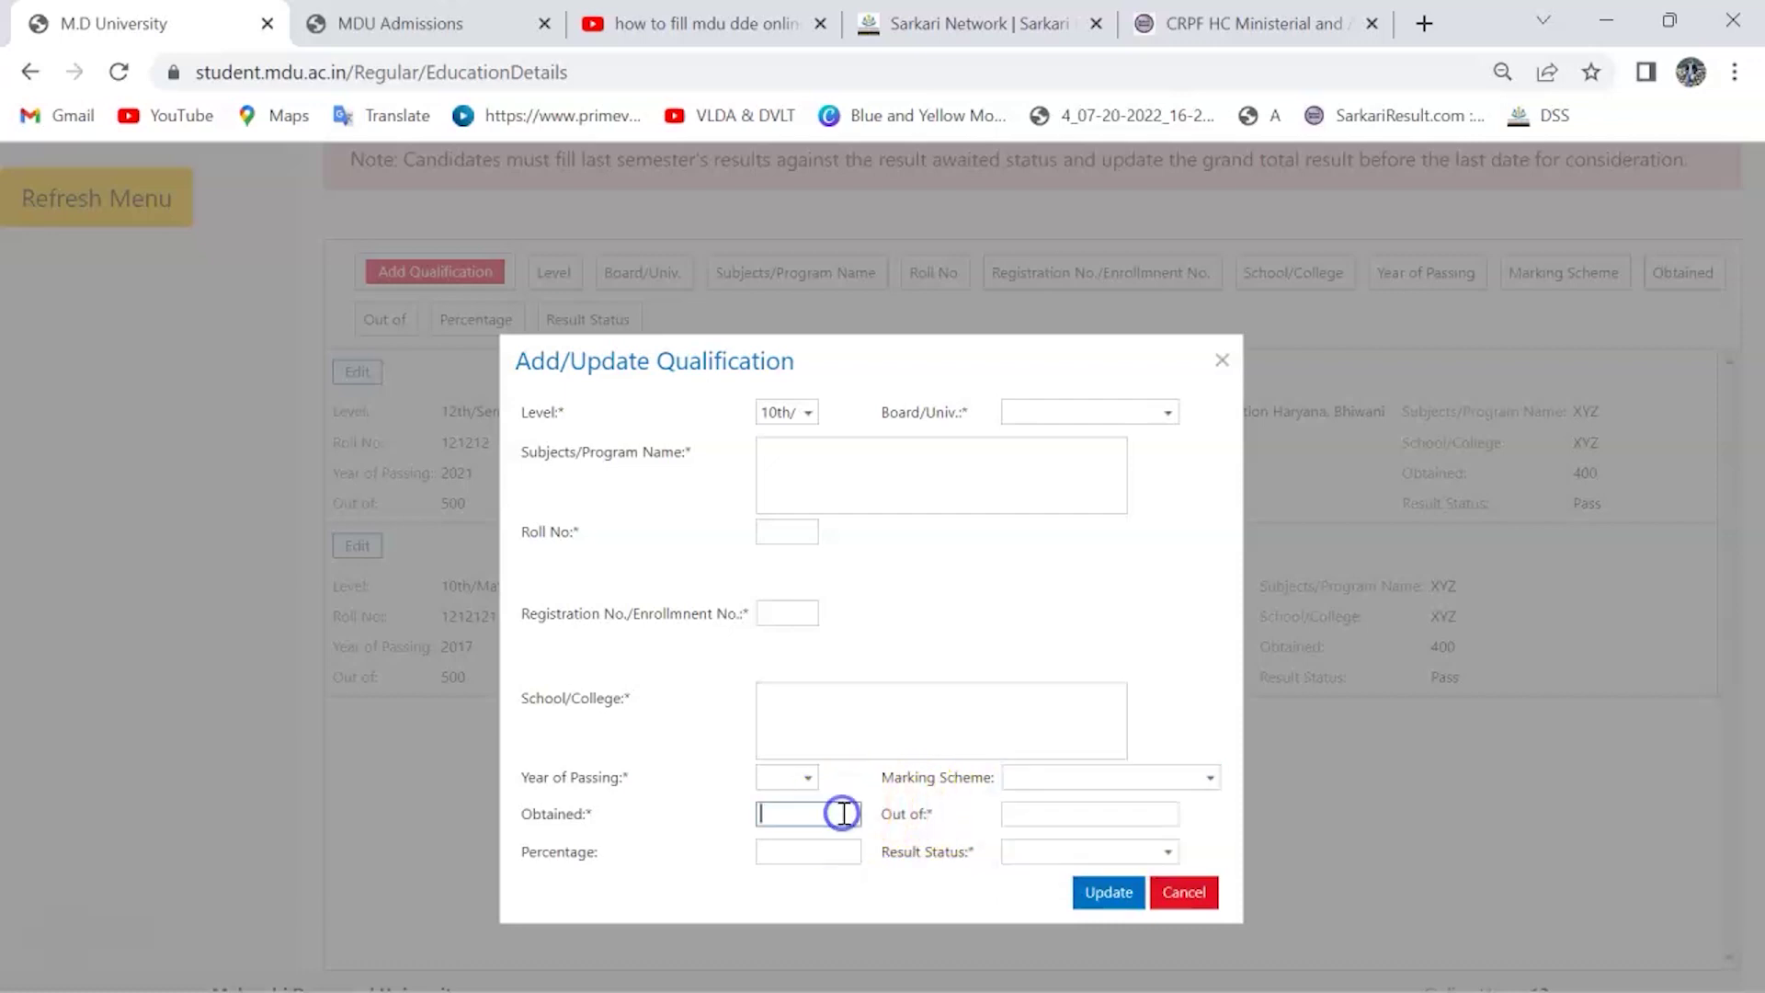
{"action": "left_click", "coordinate": [1036, 854]}
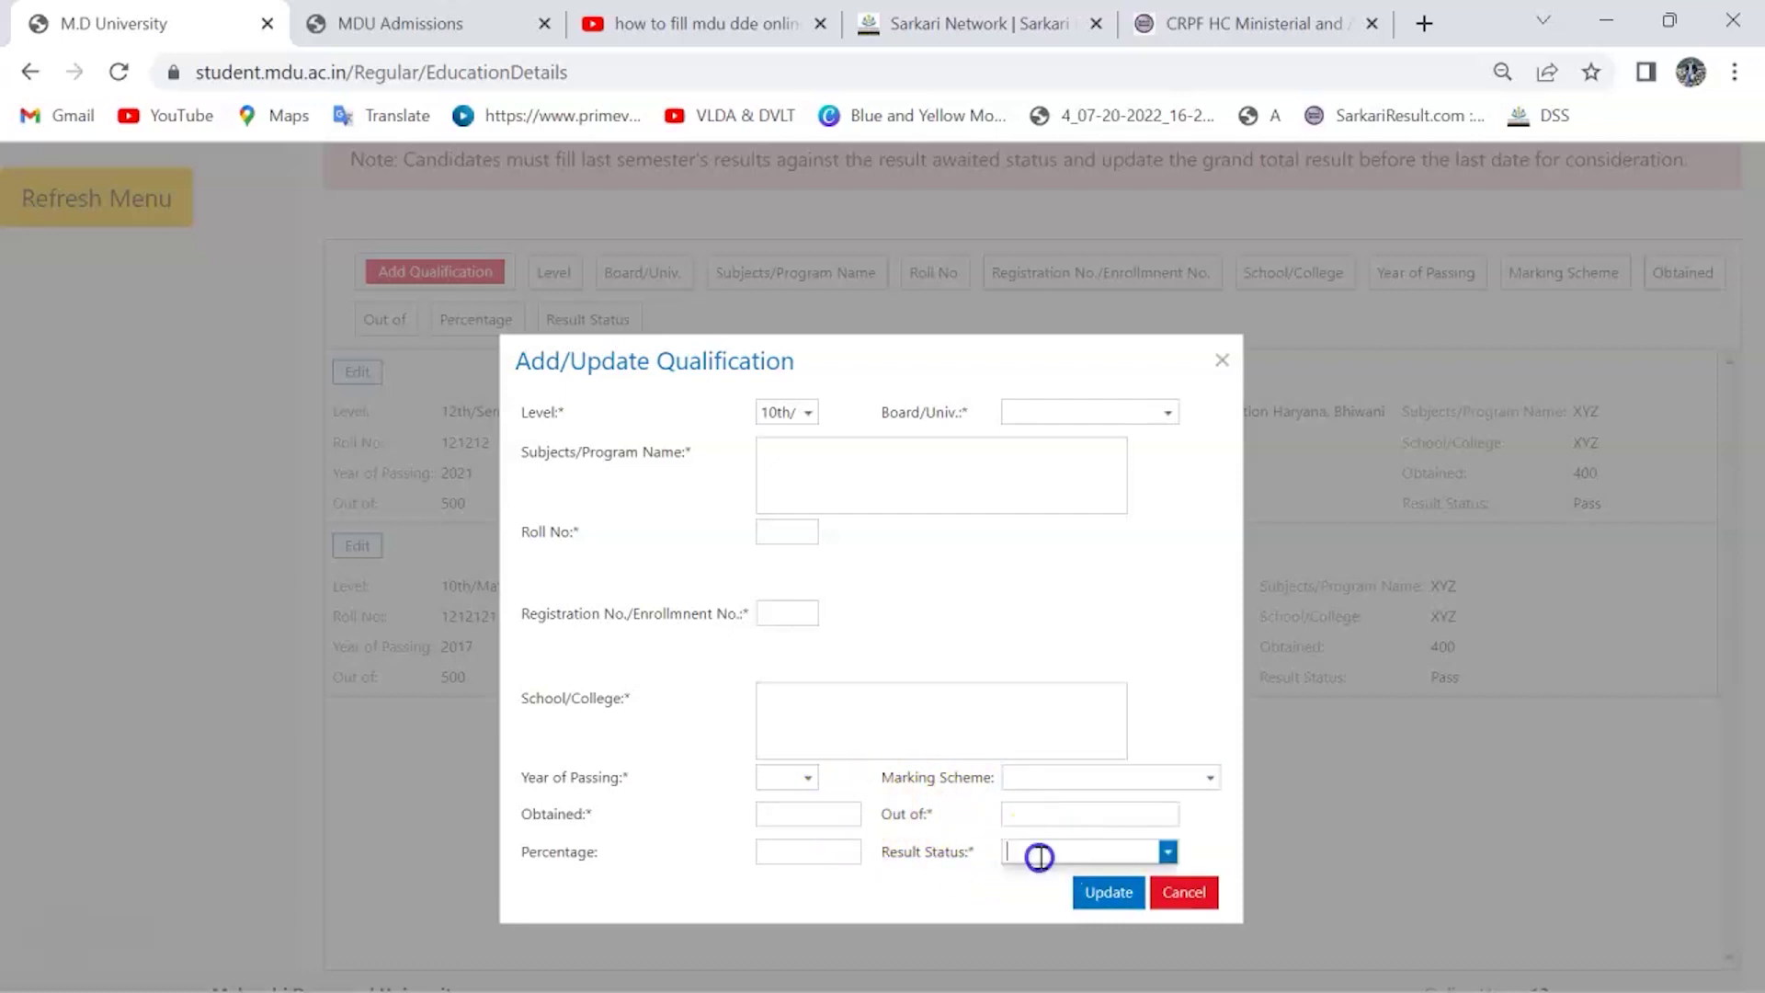
Step: Check the Result Status options for a graduation-level qualification and close the form without saving
{"action": "left_click", "coordinate": [784, 414]}
{"action": "left_click", "coordinate": [798, 494]}
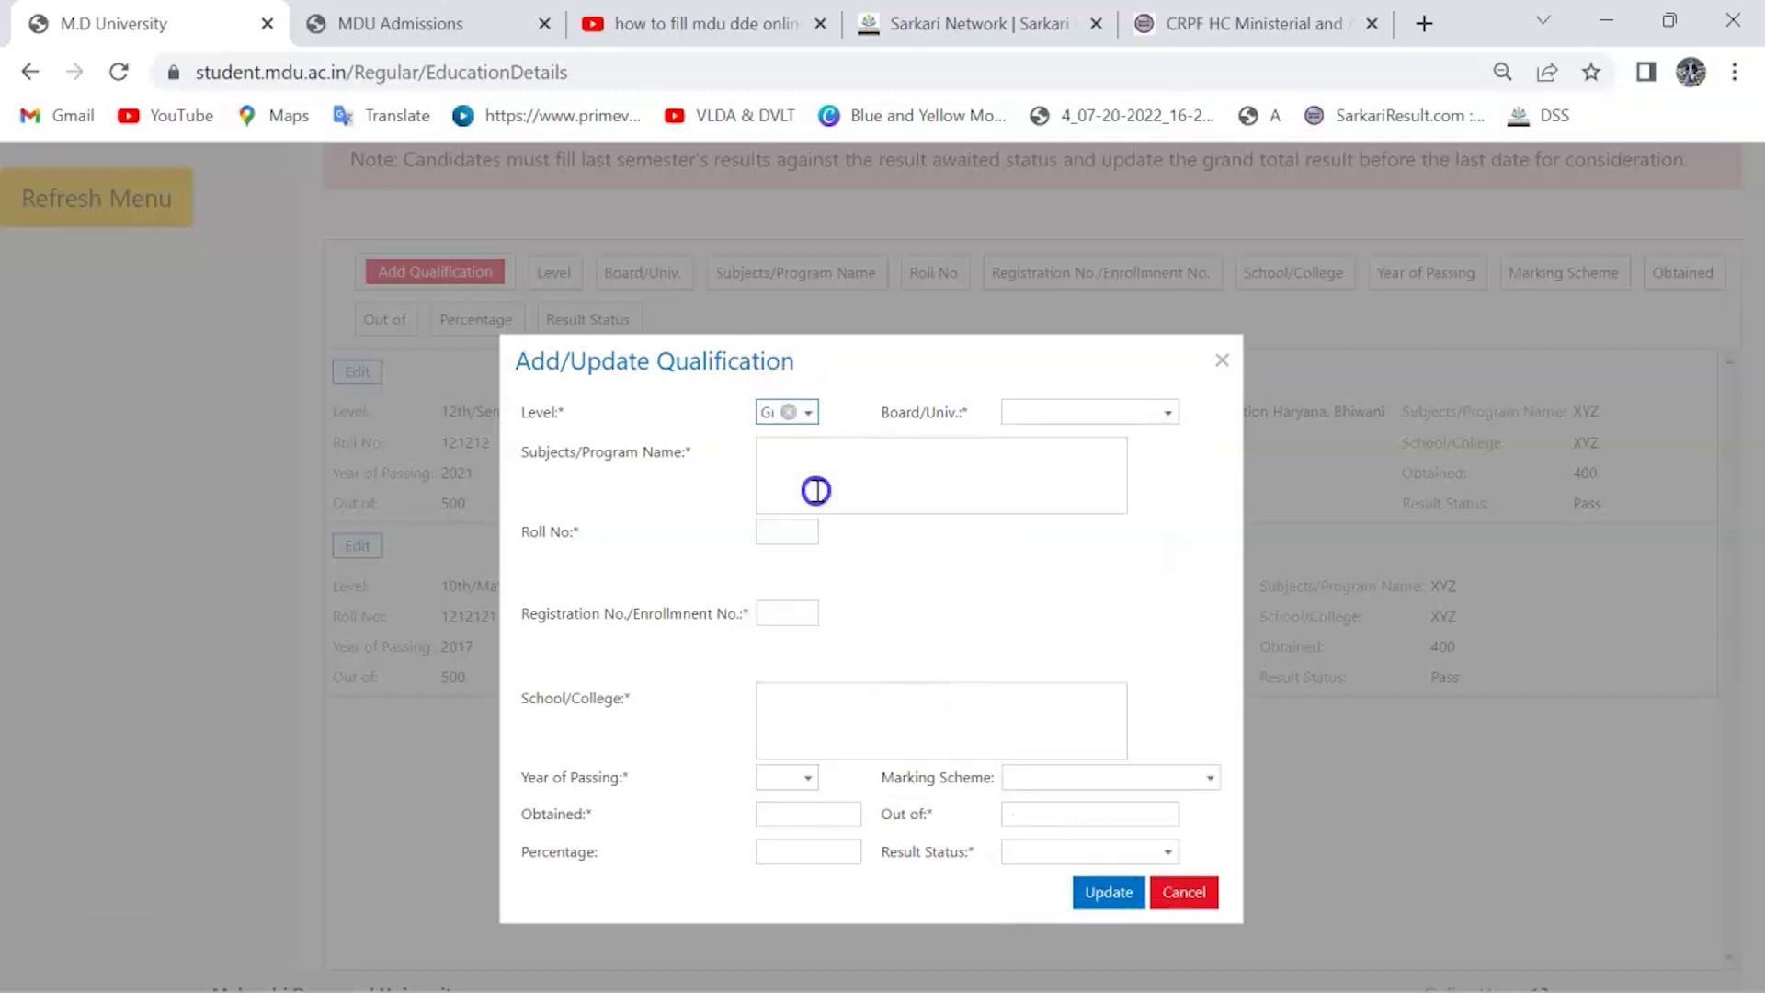
{"action": "left_click", "coordinate": [1018, 848]}
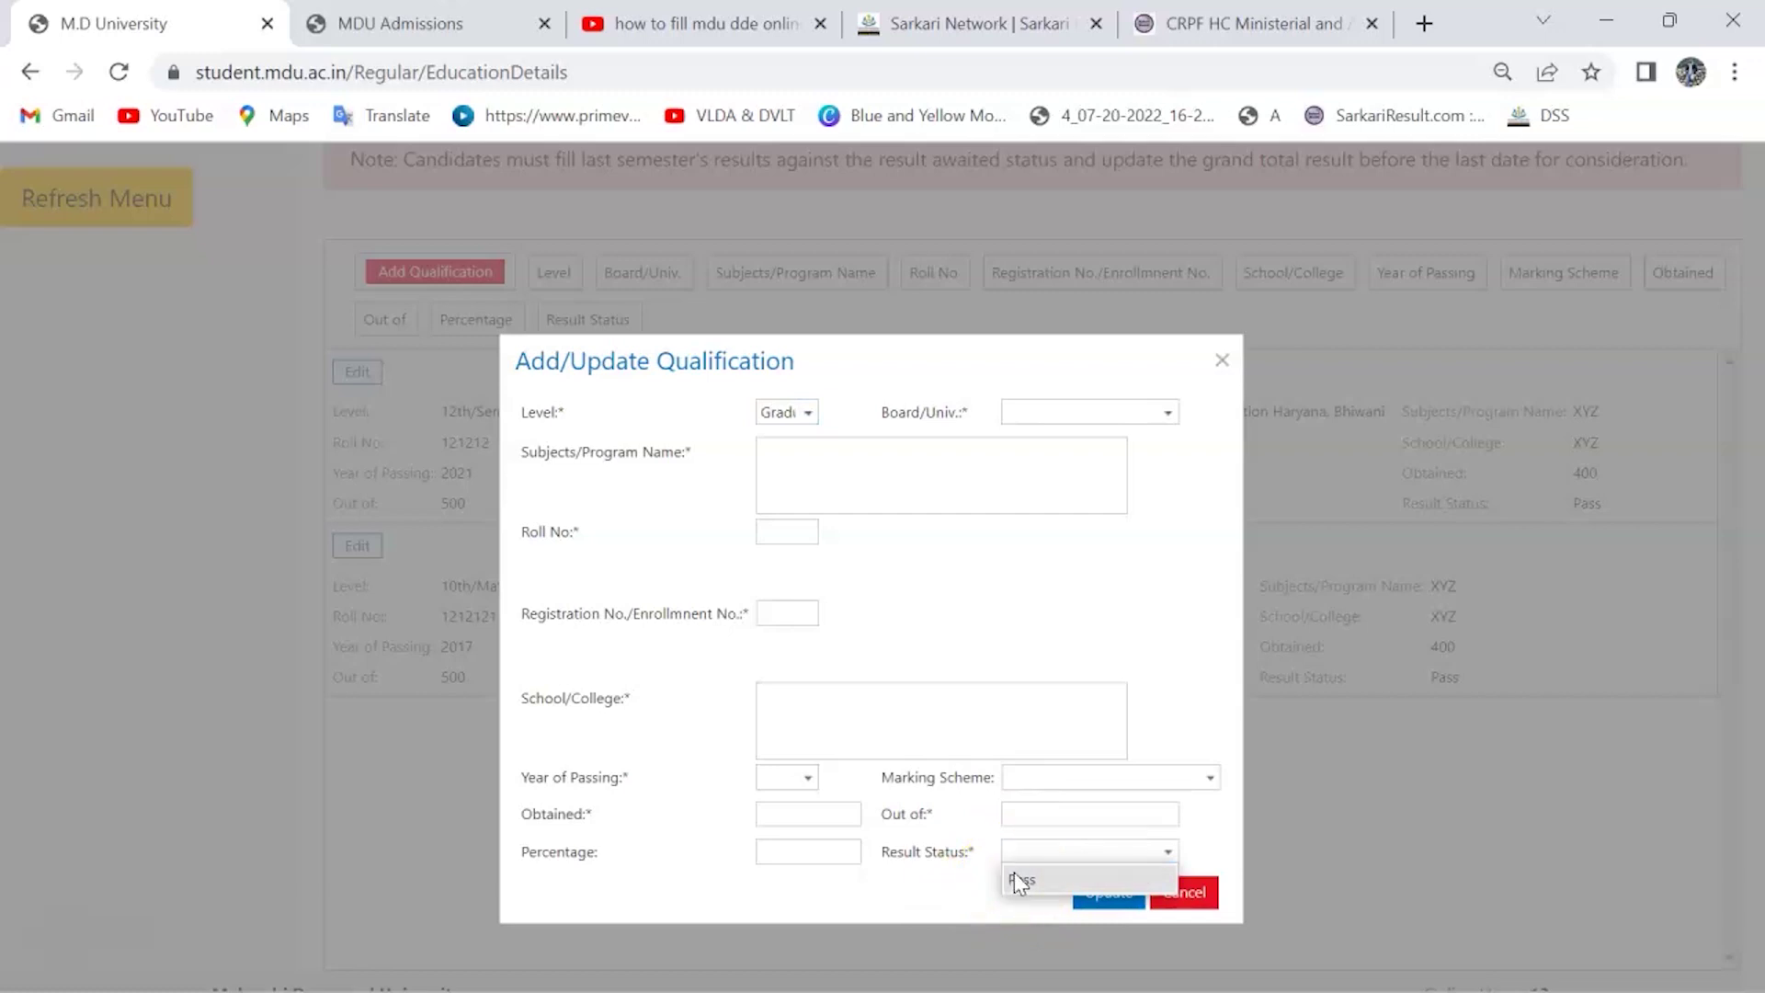
{"action": "left_click", "coordinate": [959, 878]}
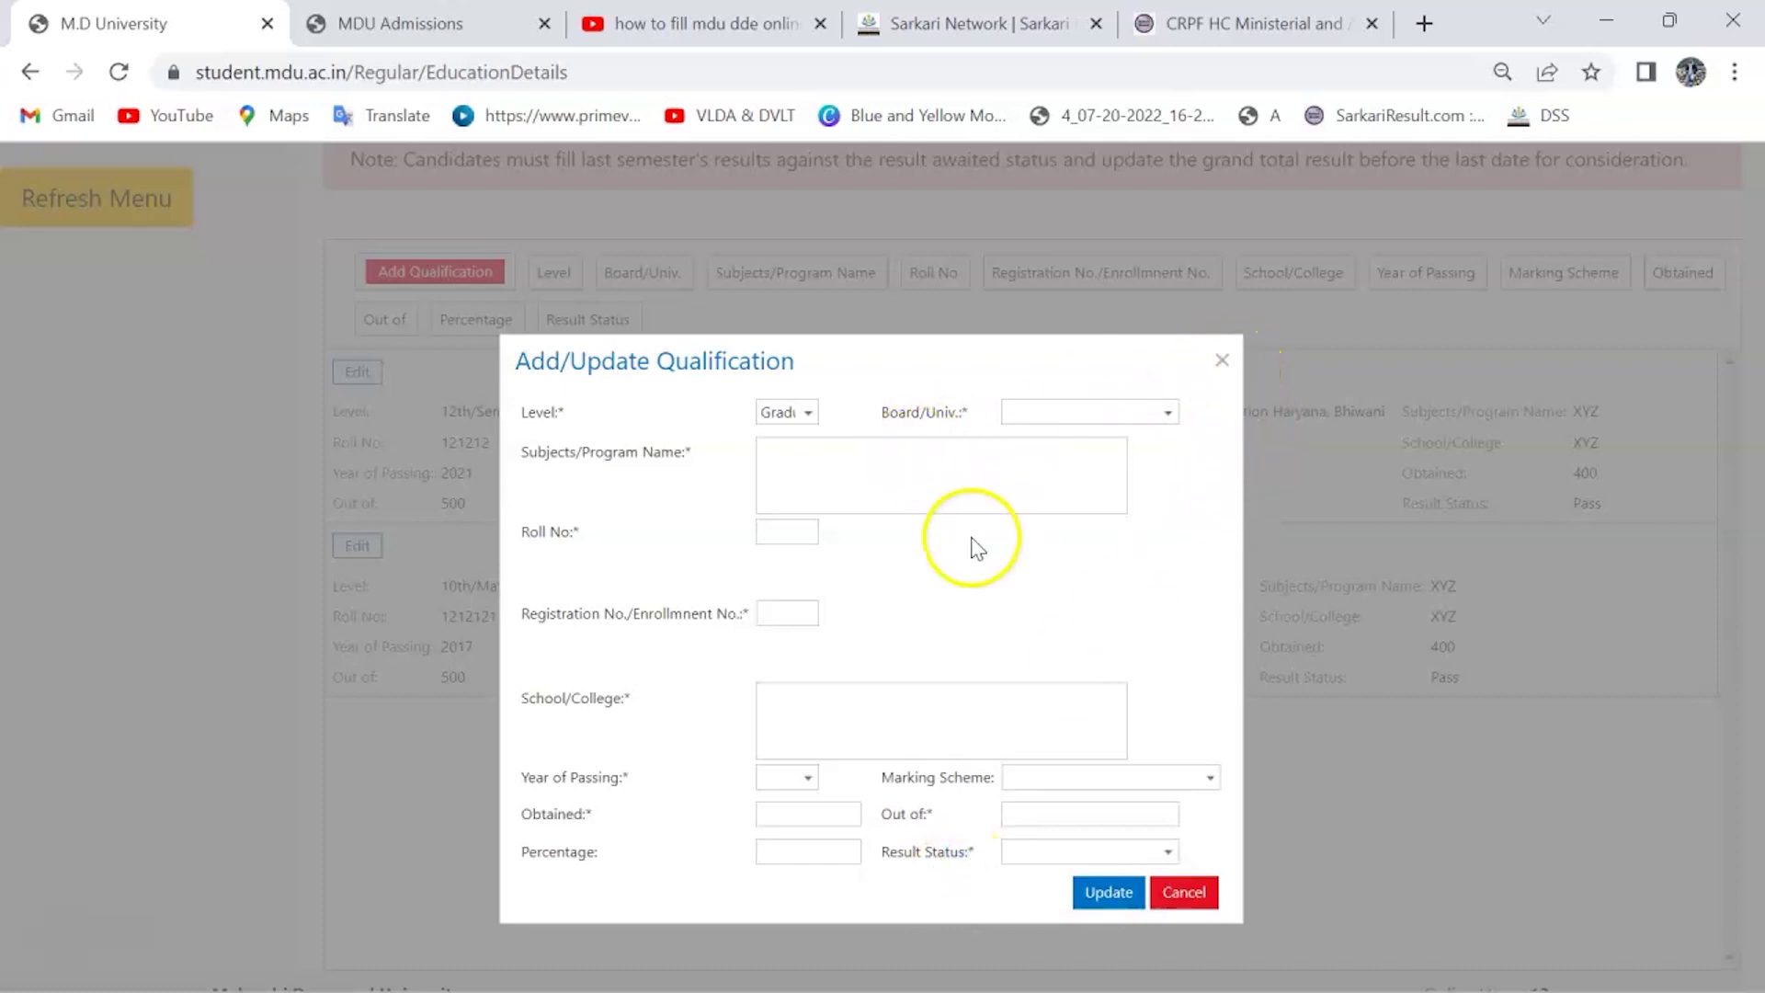
{"action": "left_click", "coordinate": [1228, 361]}
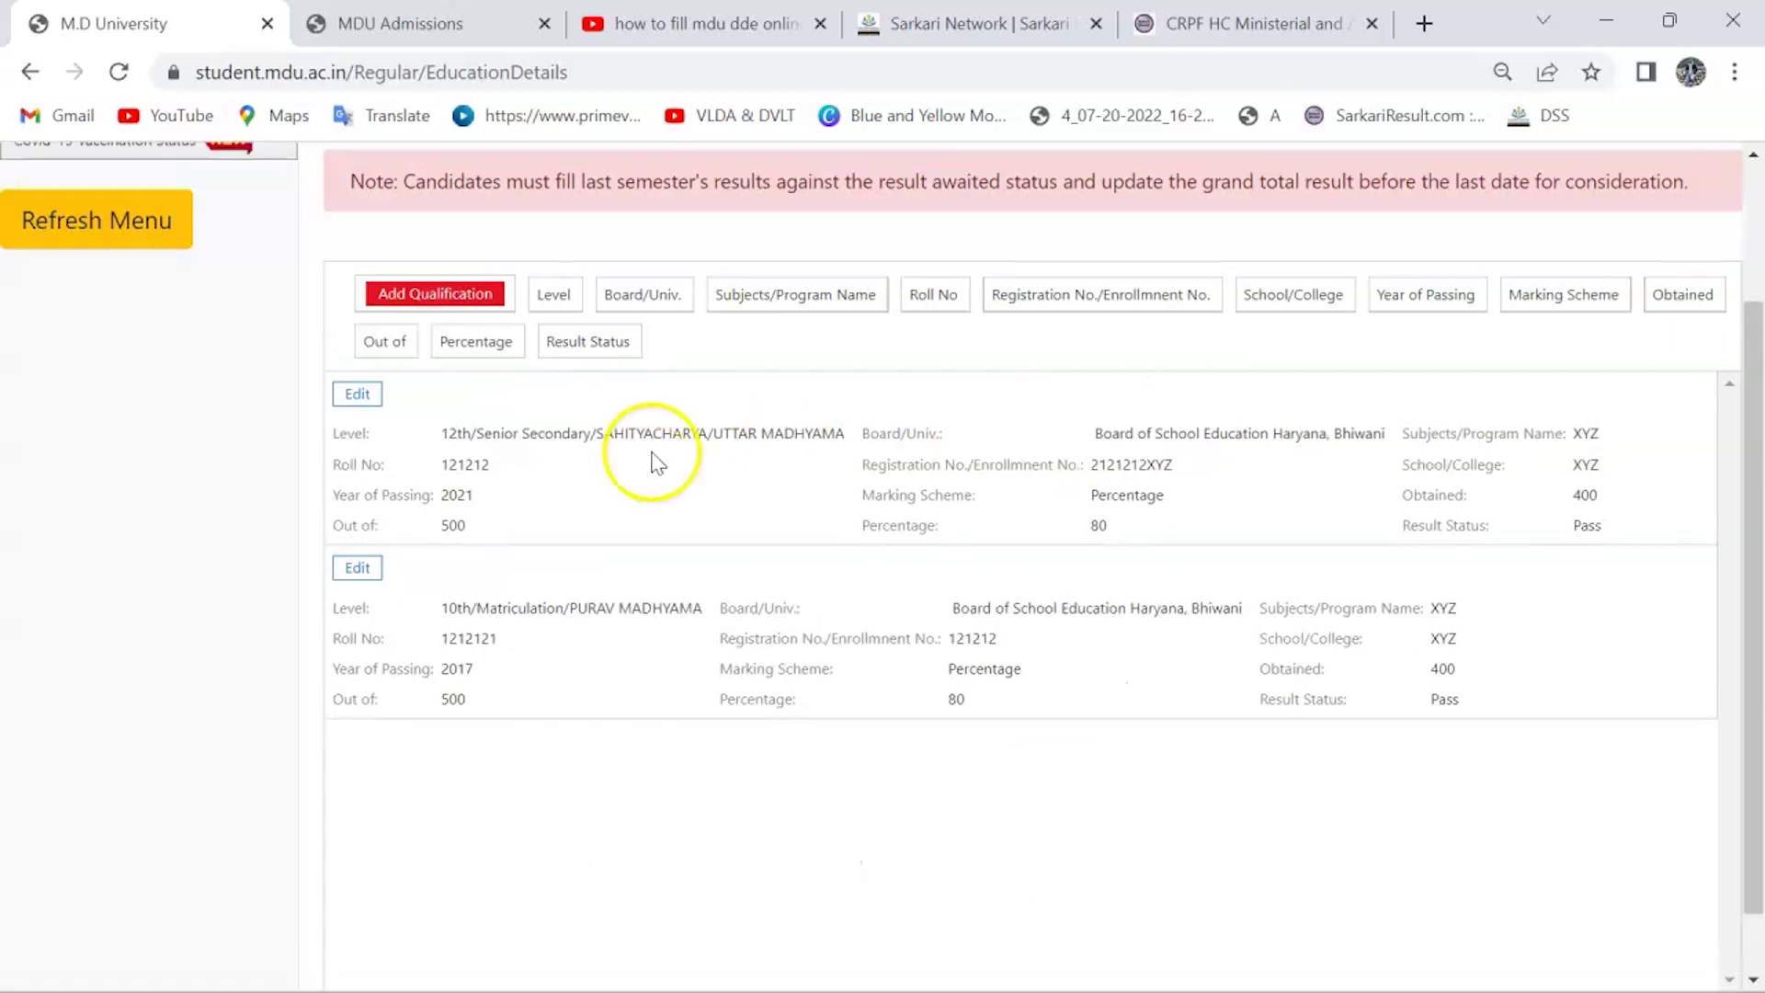
Step: Return to the account overview and review the completion status of the personal details
{"action": "scroll", "coordinate": [651, 461], "scroll_direction": "up", "scroll_amount": 3}
{"action": "left_click", "coordinate": [212, 330]}
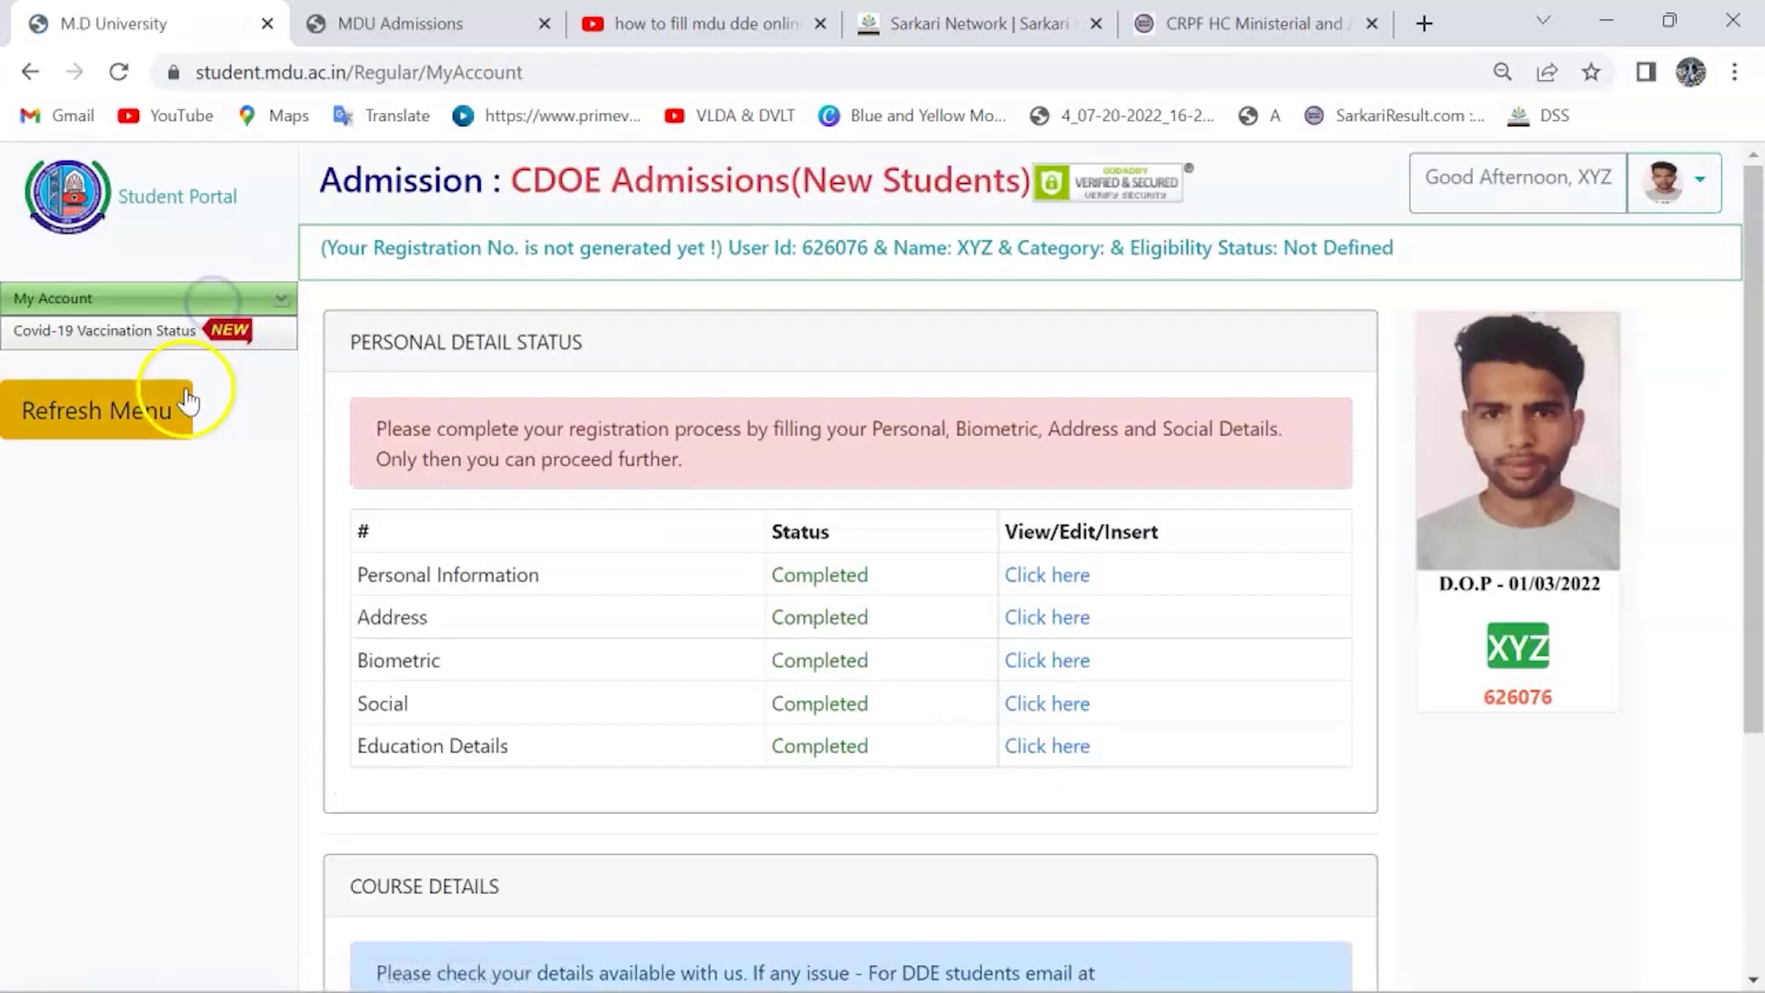
{"action": "scroll", "coordinate": [503, 608], "scroll_direction": "down", "scroll_amount": 1}
{"action": "scroll", "coordinate": [504, 608], "scroll_direction": "up", "scroll_amount": 1}
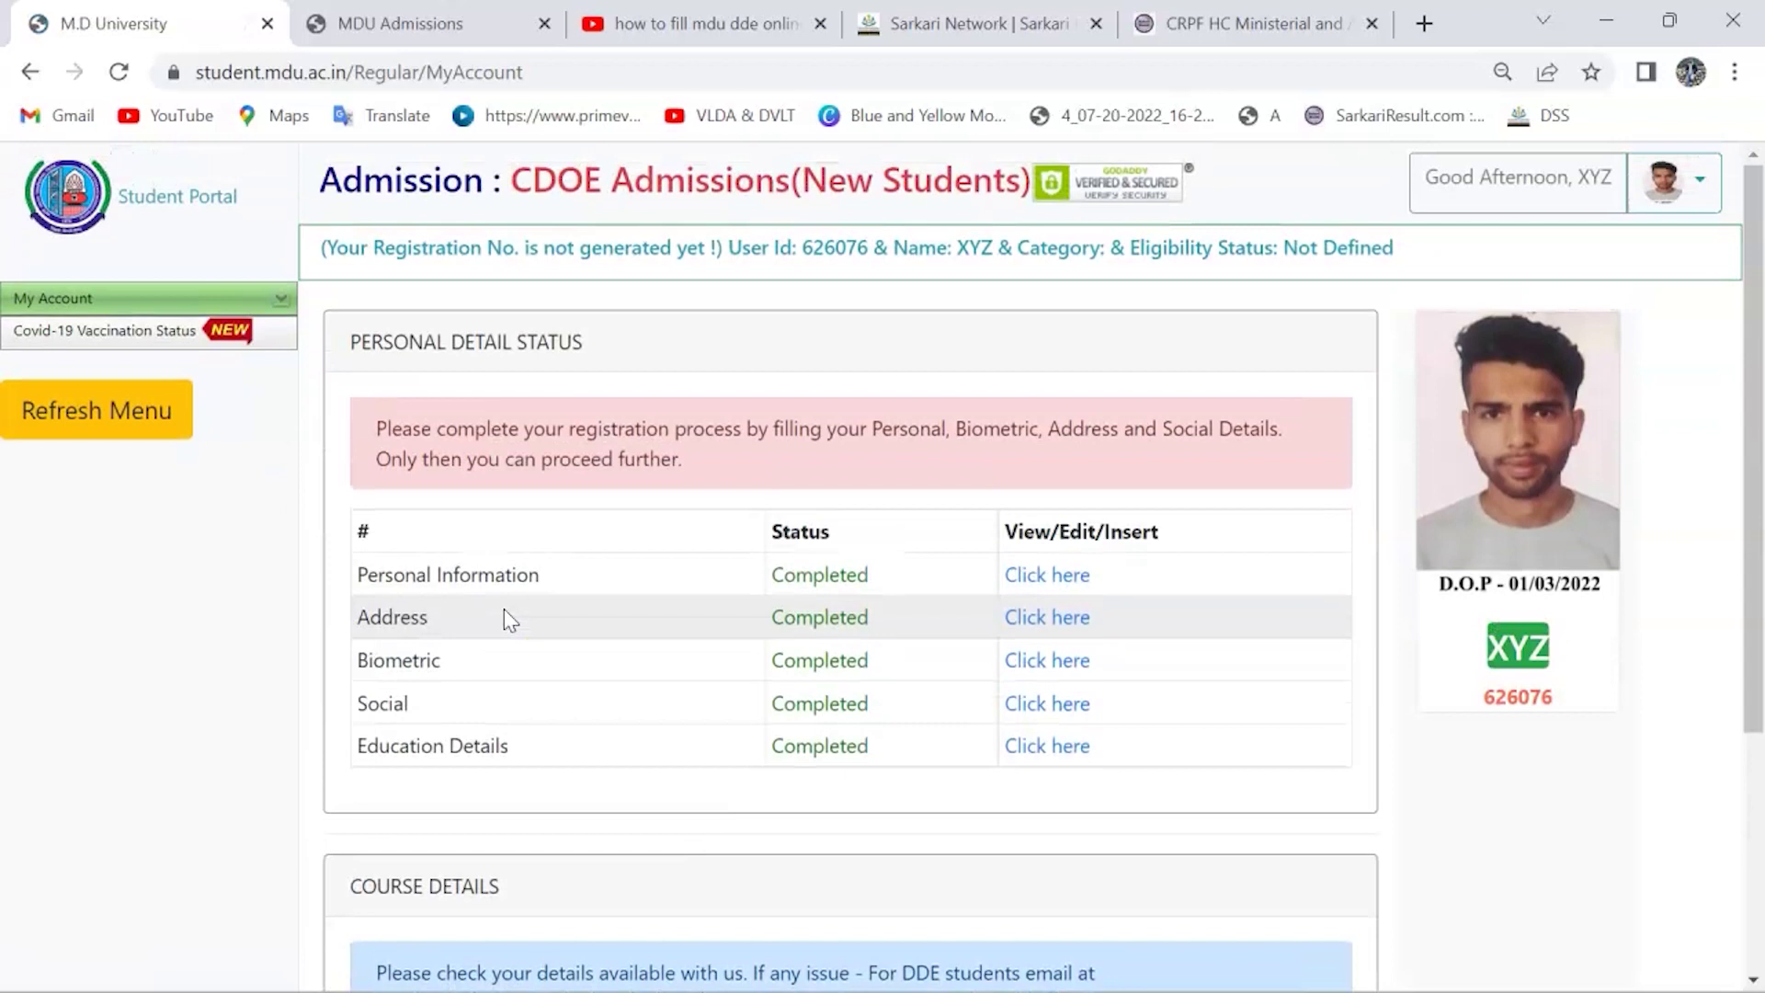
{"action": "left_click", "coordinate": [184, 580]}
{"action": "left_click", "coordinate": [129, 504]}
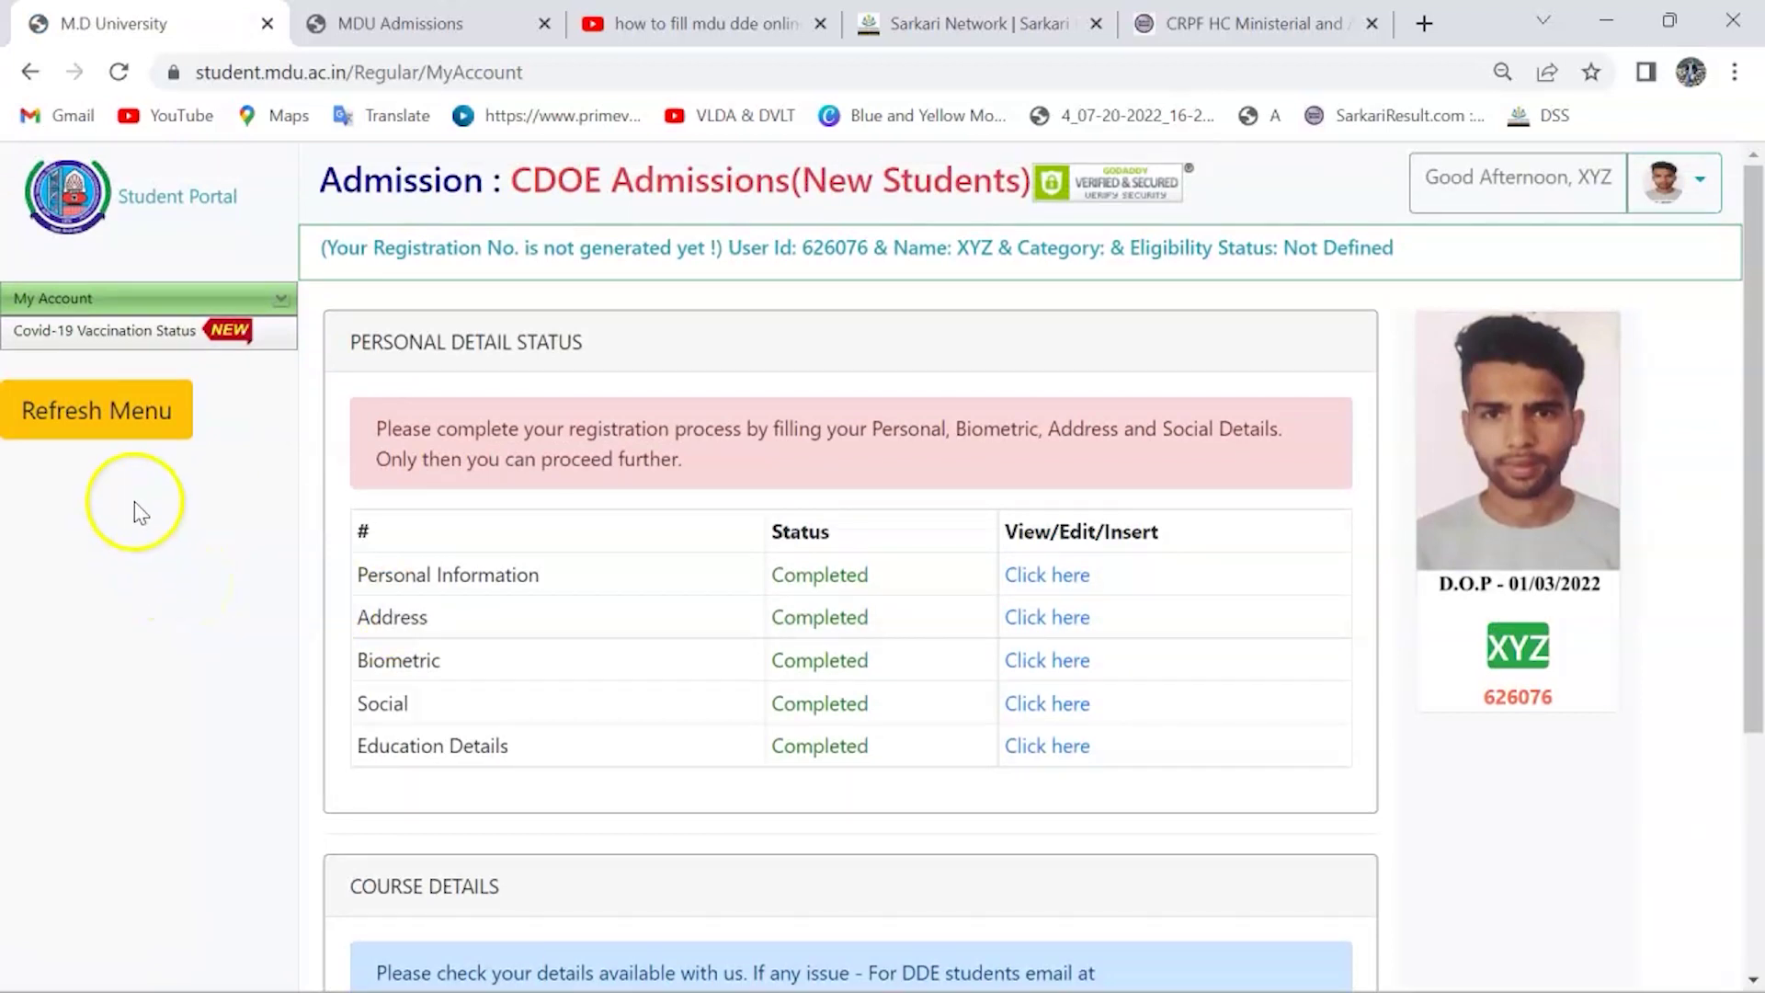
{"action": "left_click", "coordinate": [206, 303]}
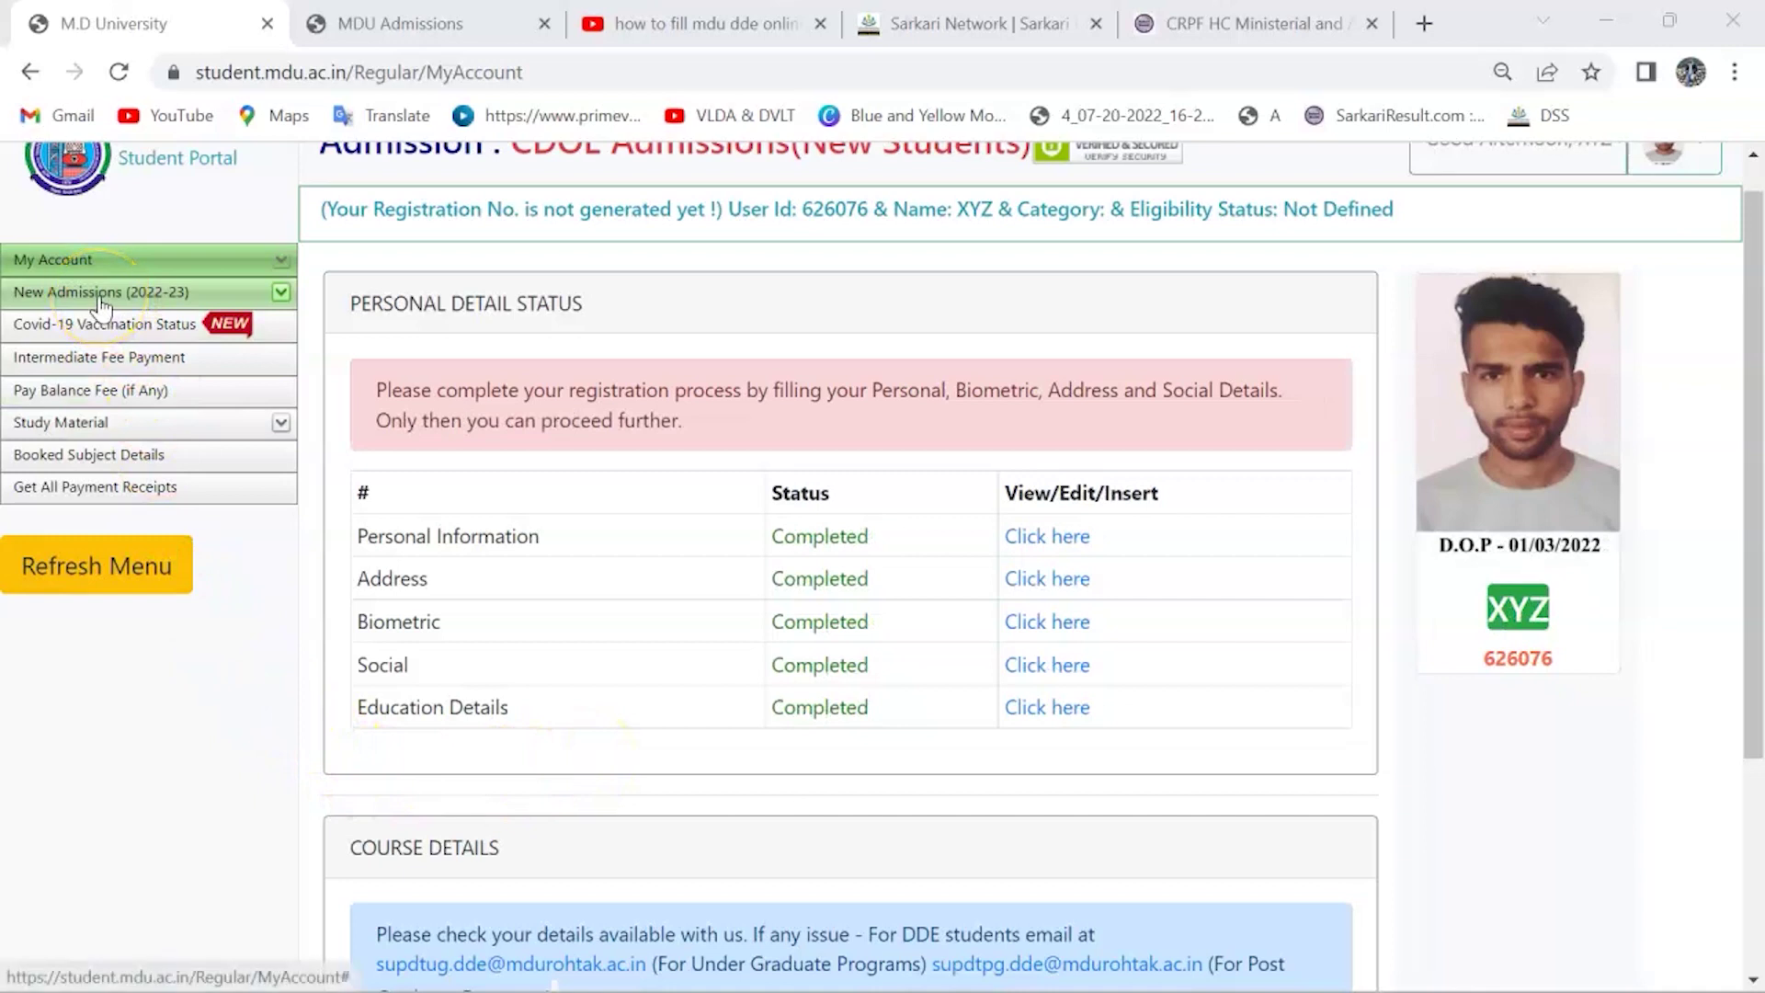
Step: Open Apply for New Admissions under New Admissions (2022-23)
{"action": "left_click", "coordinate": [138, 290]}
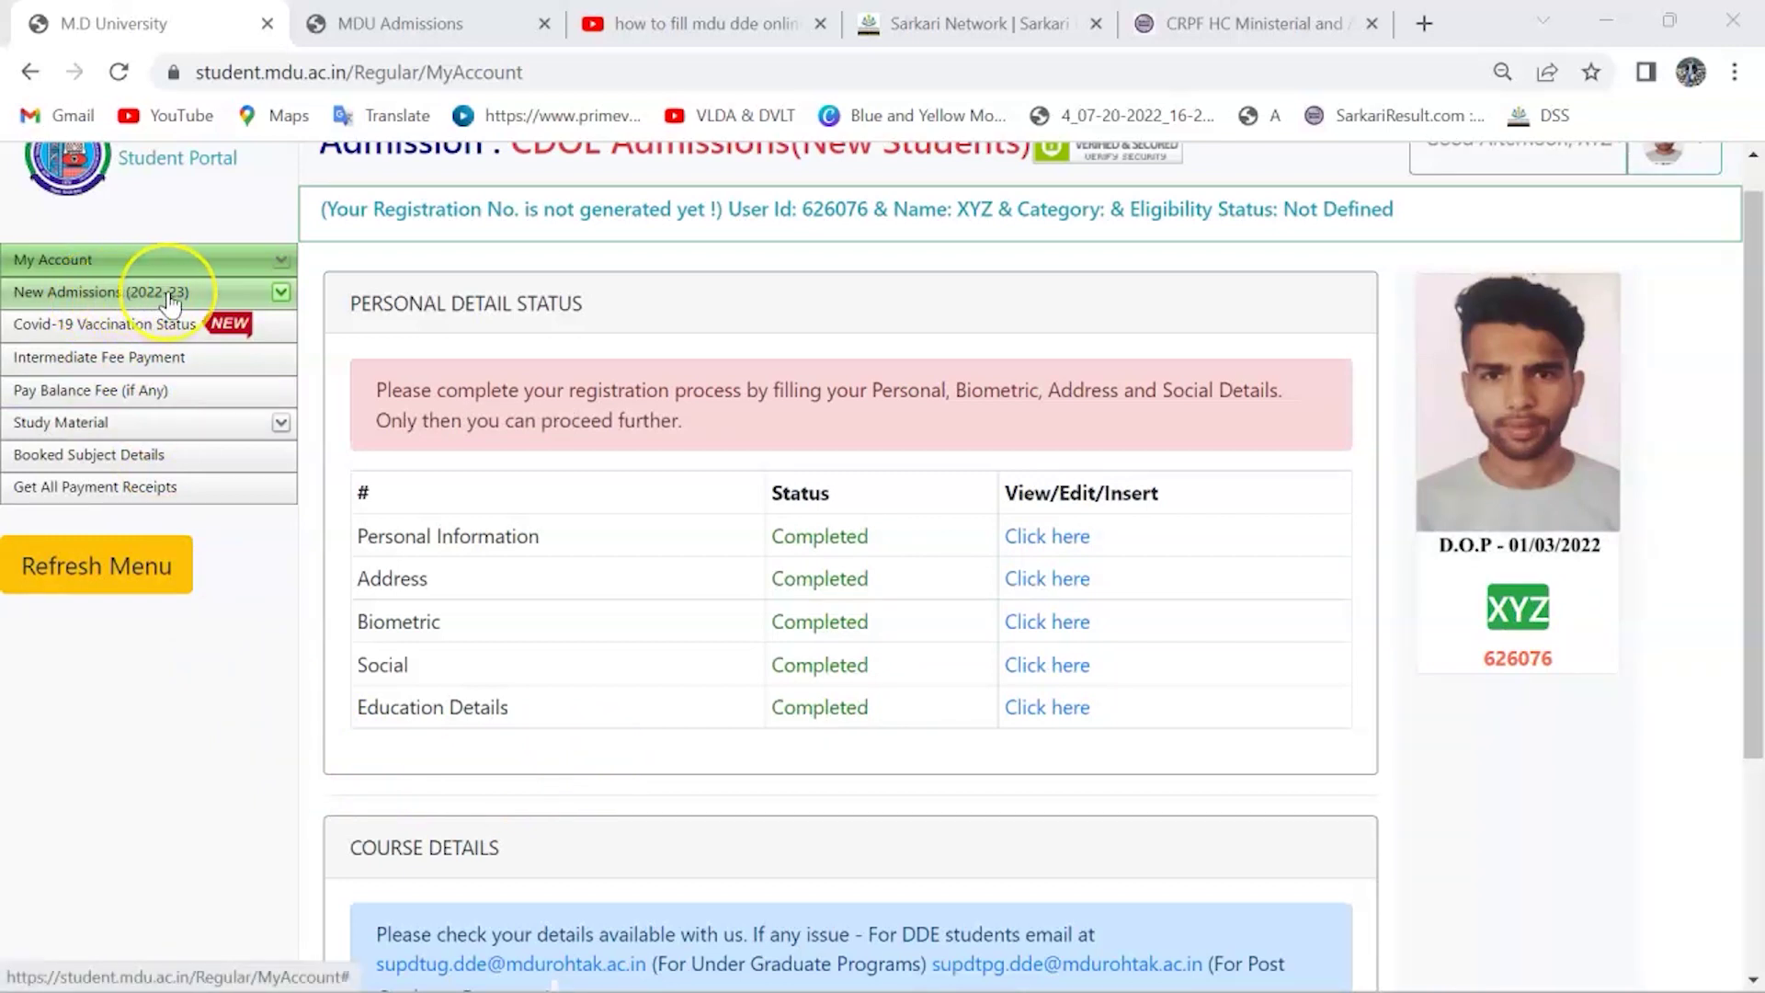
{"action": "left_click", "coordinate": [170, 294]}
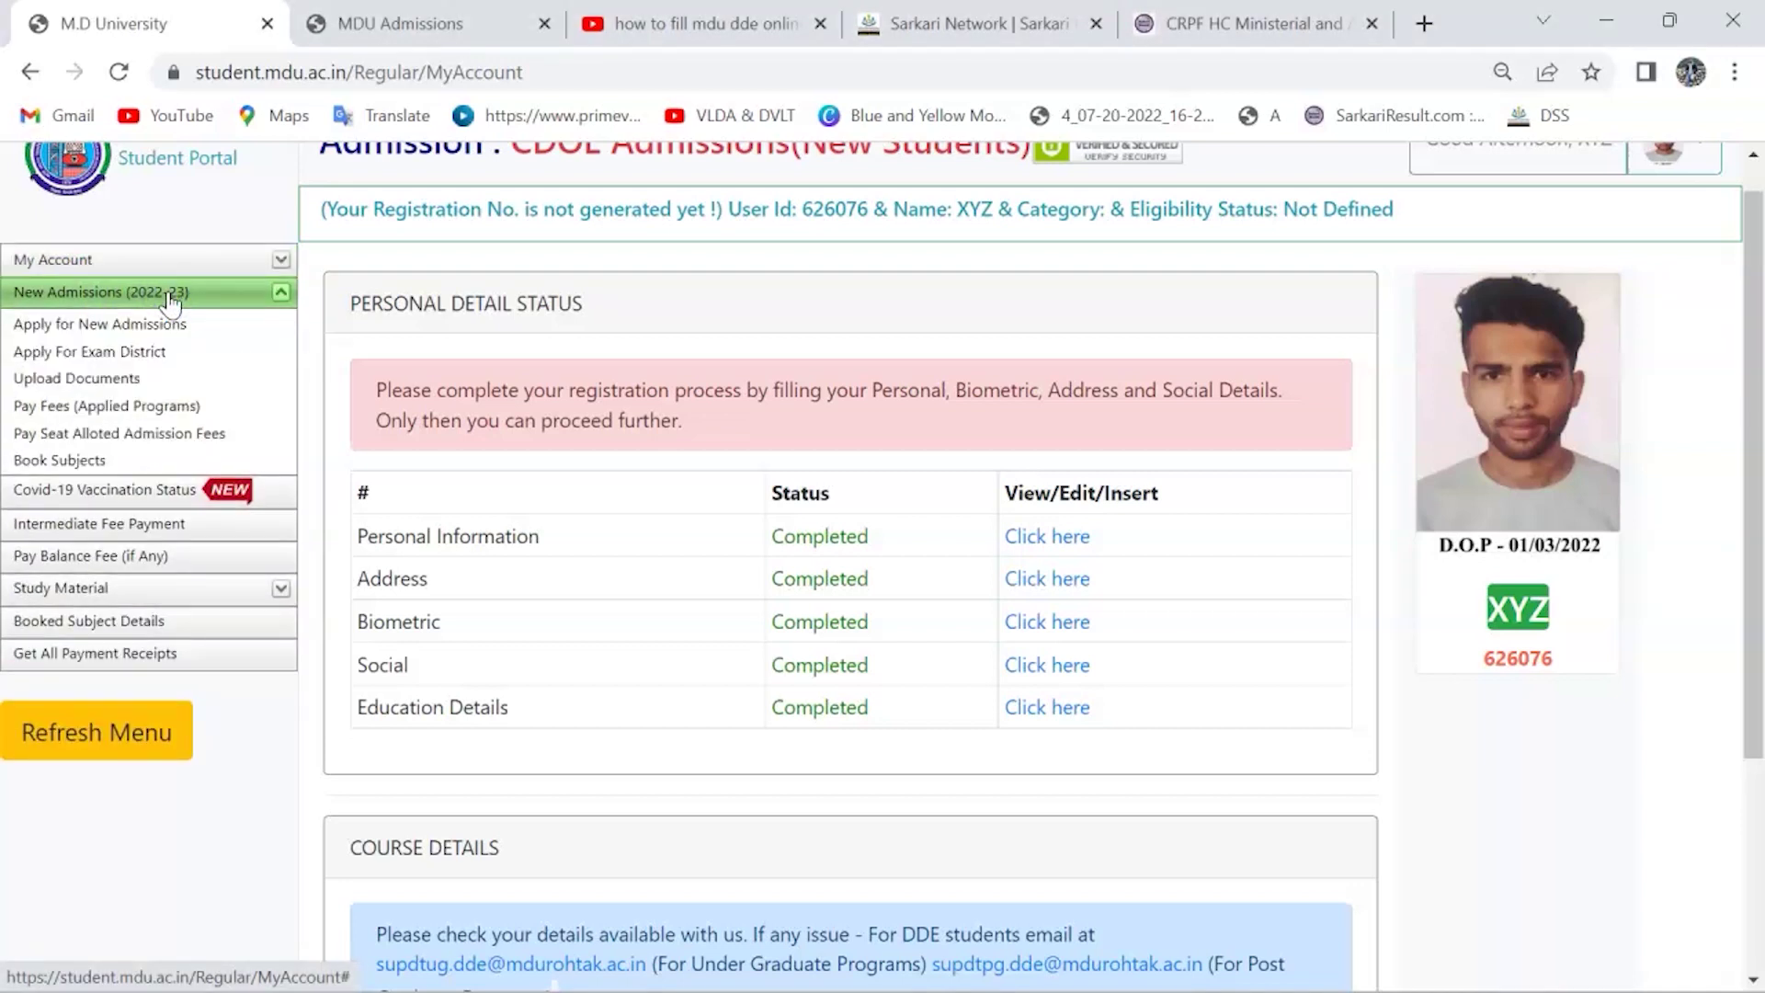
{"action": "left_click", "coordinate": [136, 351]}
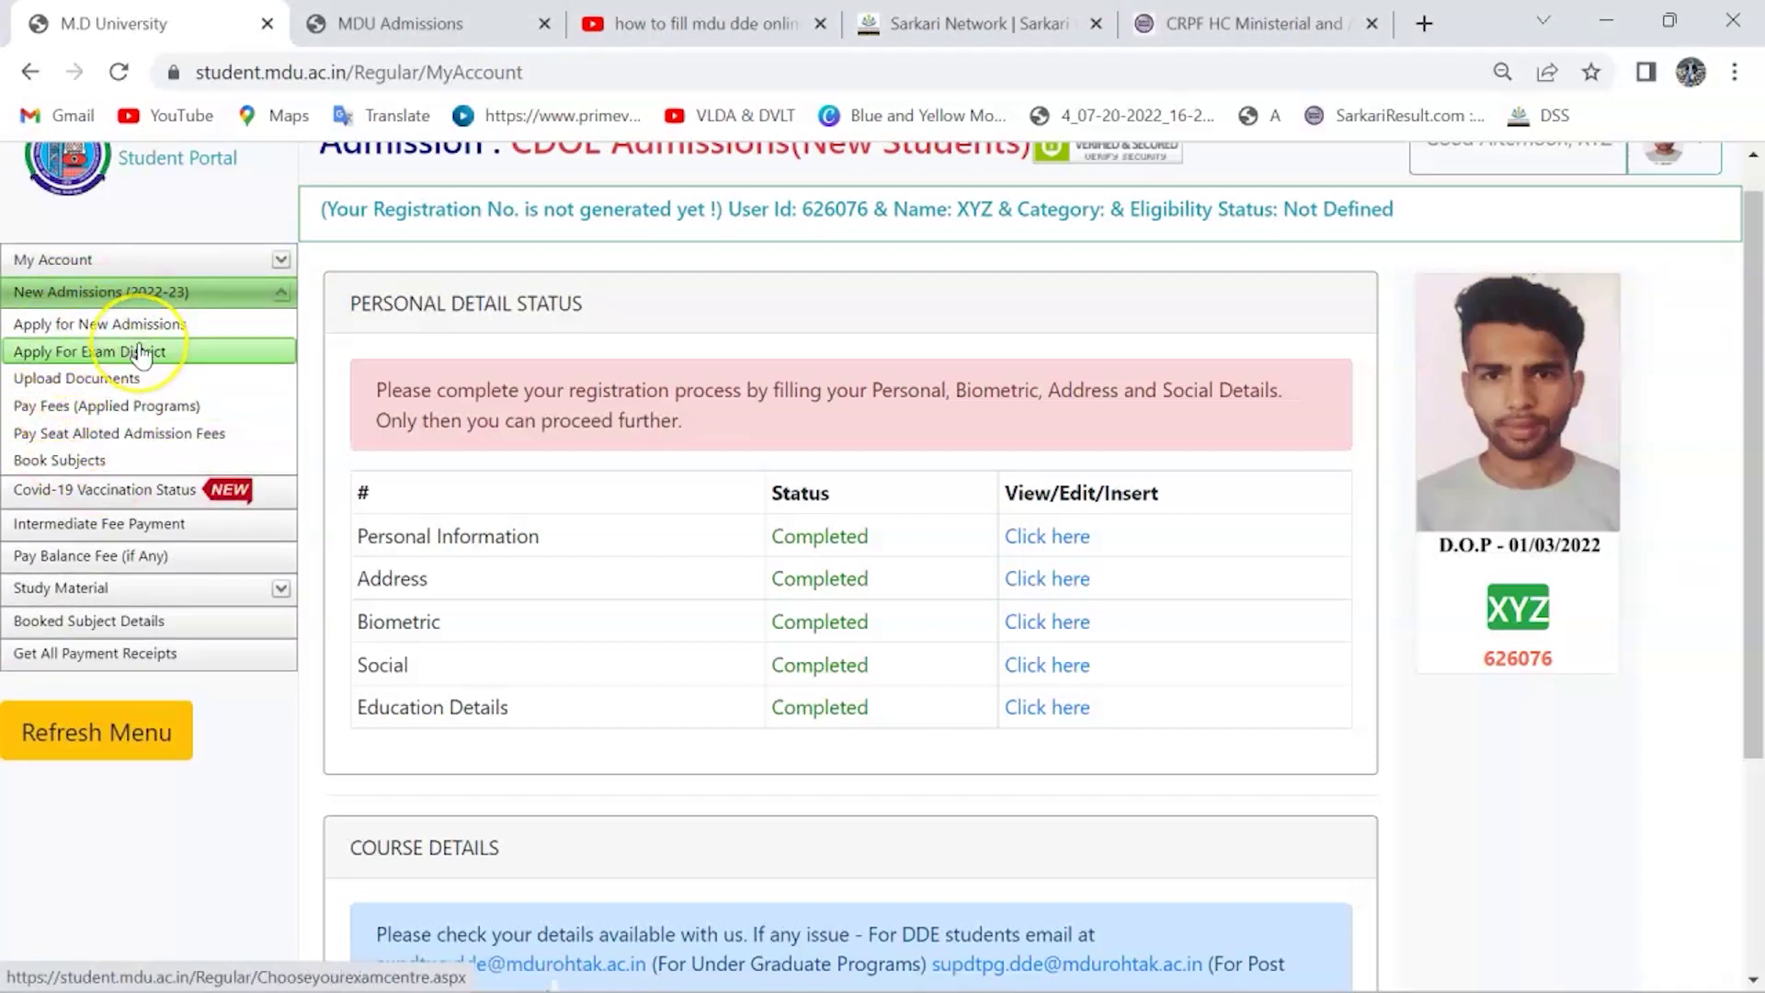
{"action": "left_click", "coordinate": [120, 327]}
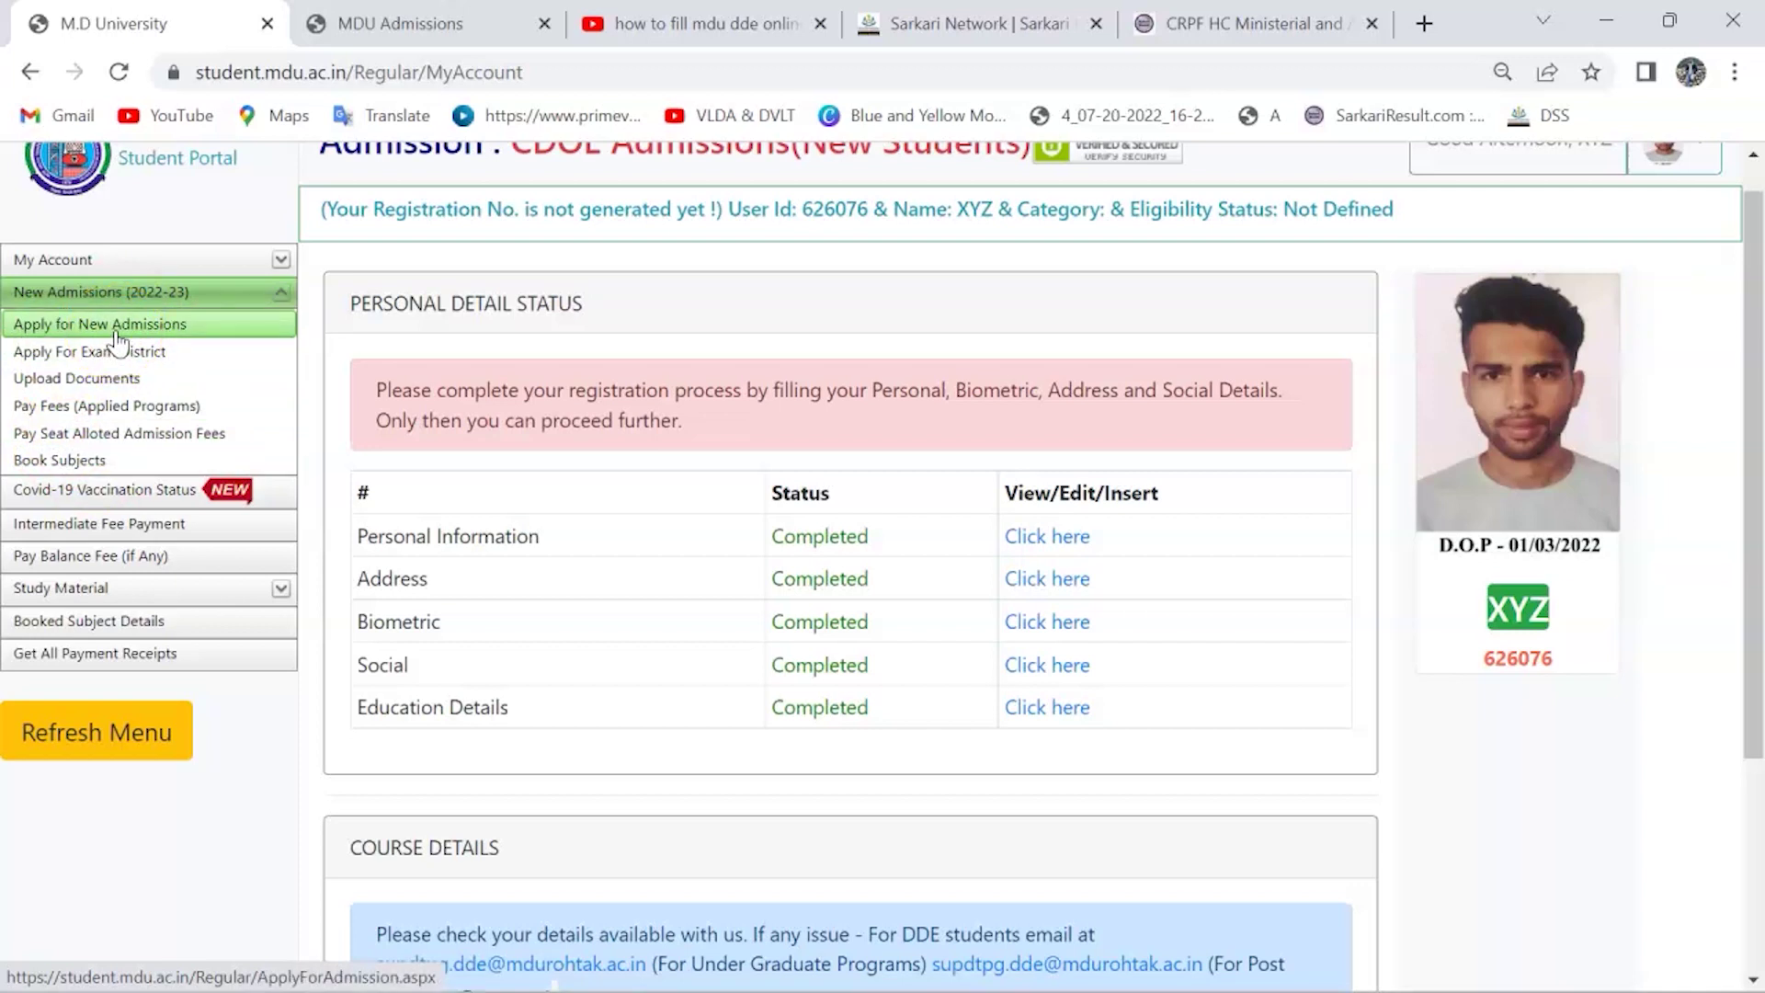
{"action": "left_click", "coordinate": [116, 329]}
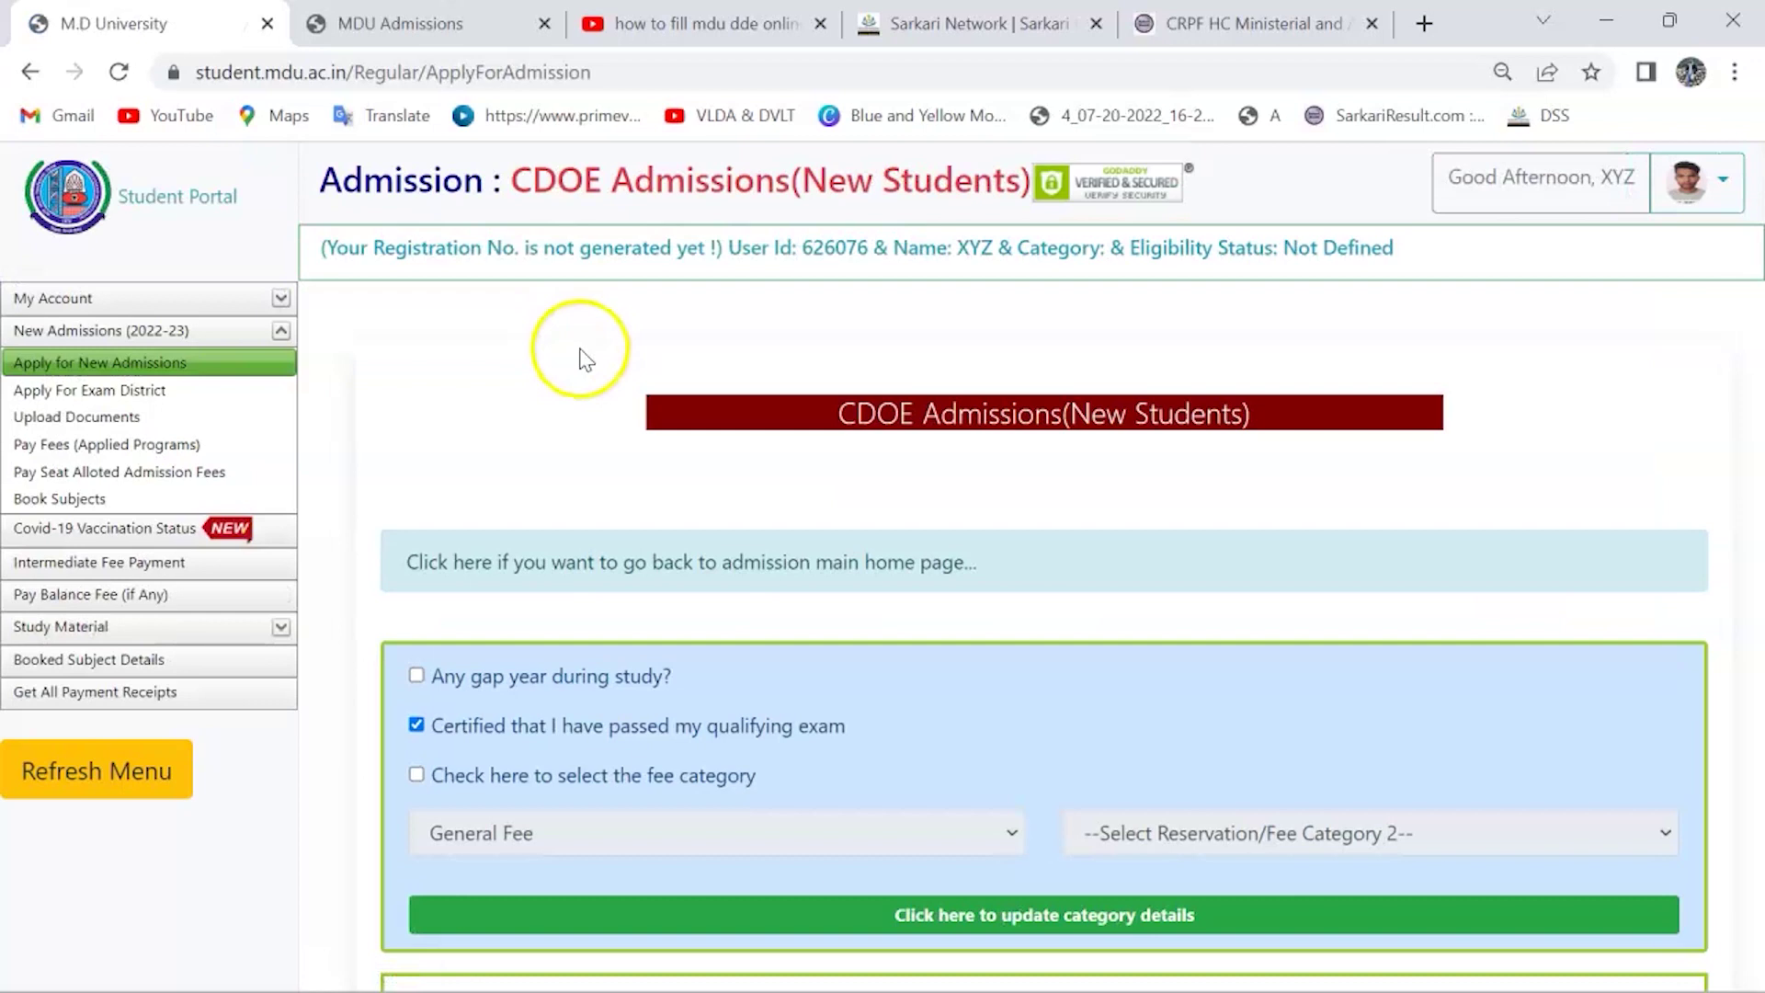
Step: Review the admission application and delete the first unpaid BACHELOR OF ARTS (DDE SEMESTER) program entry
{"action": "scroll", "coordinate": [789, 464], "scroll_direction": "down", "scroll_amount": 3}
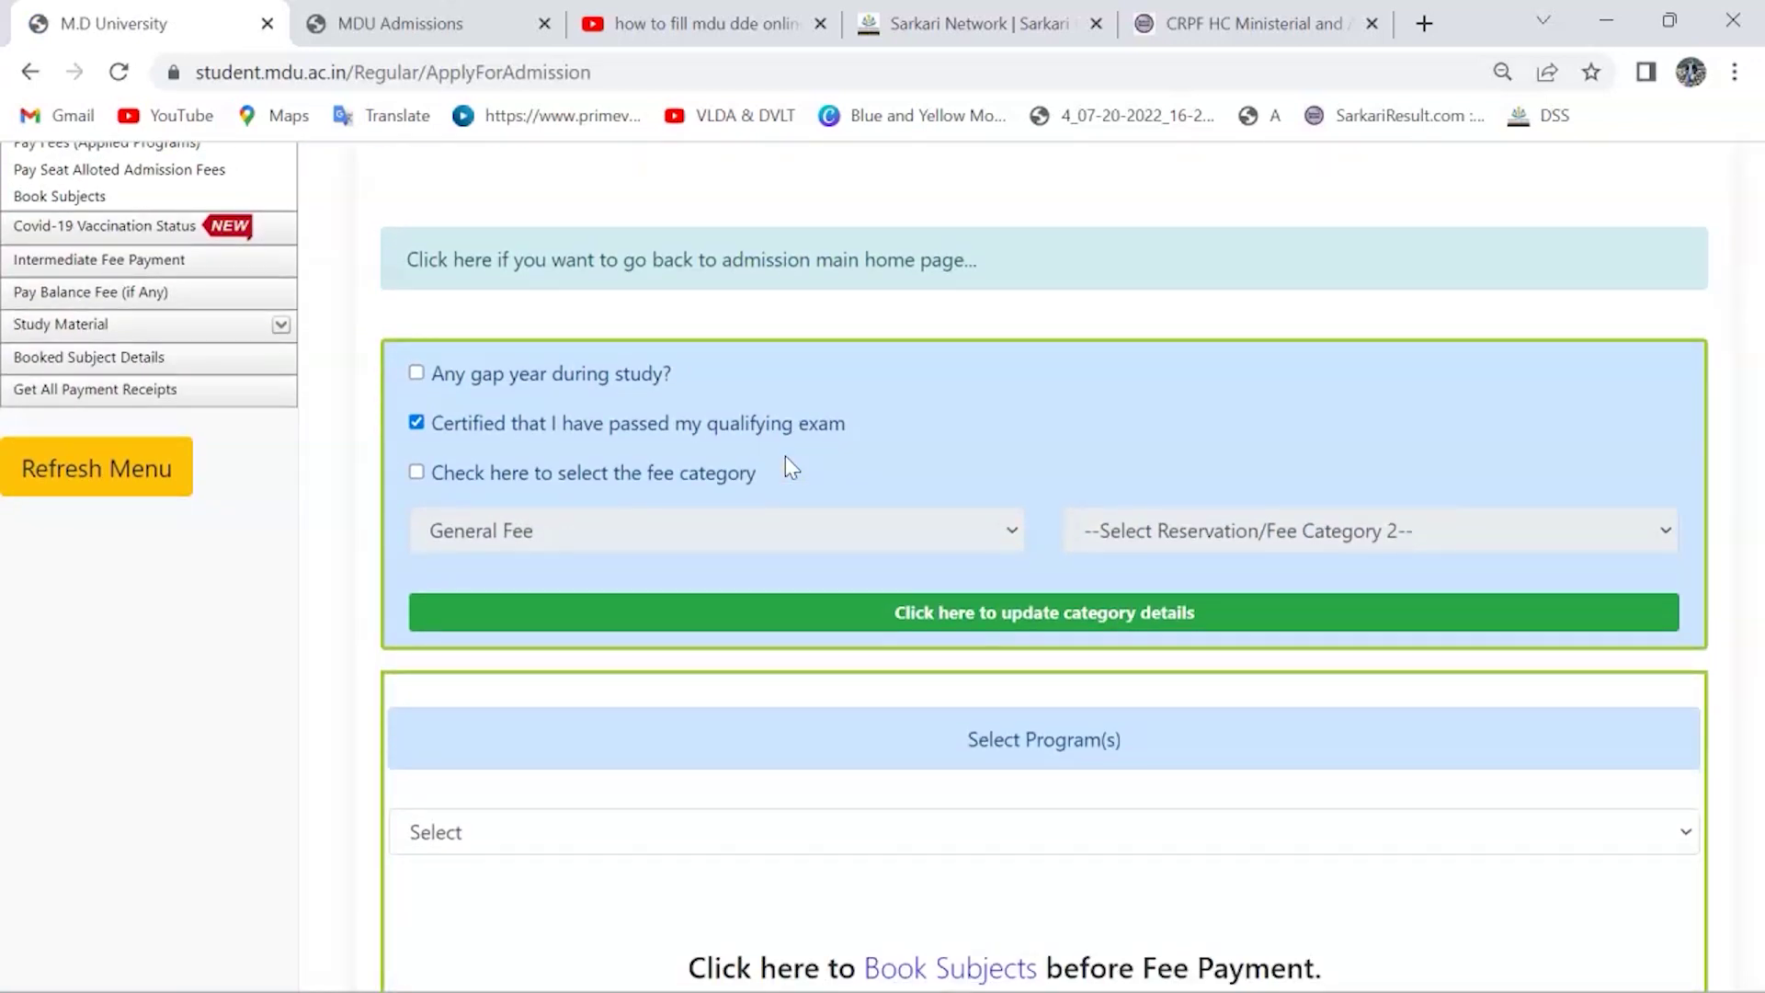
{"action": "left_click", "coordinate": [465, 382]}
{"action": "scroll", "coordinate": [900, 565], "scroll_direction": "down", "scroll_amount": 1}
{"action": "scroll", "coordinate": [922, 531], "scroll_direction": "down", "scroll_amount": 4}
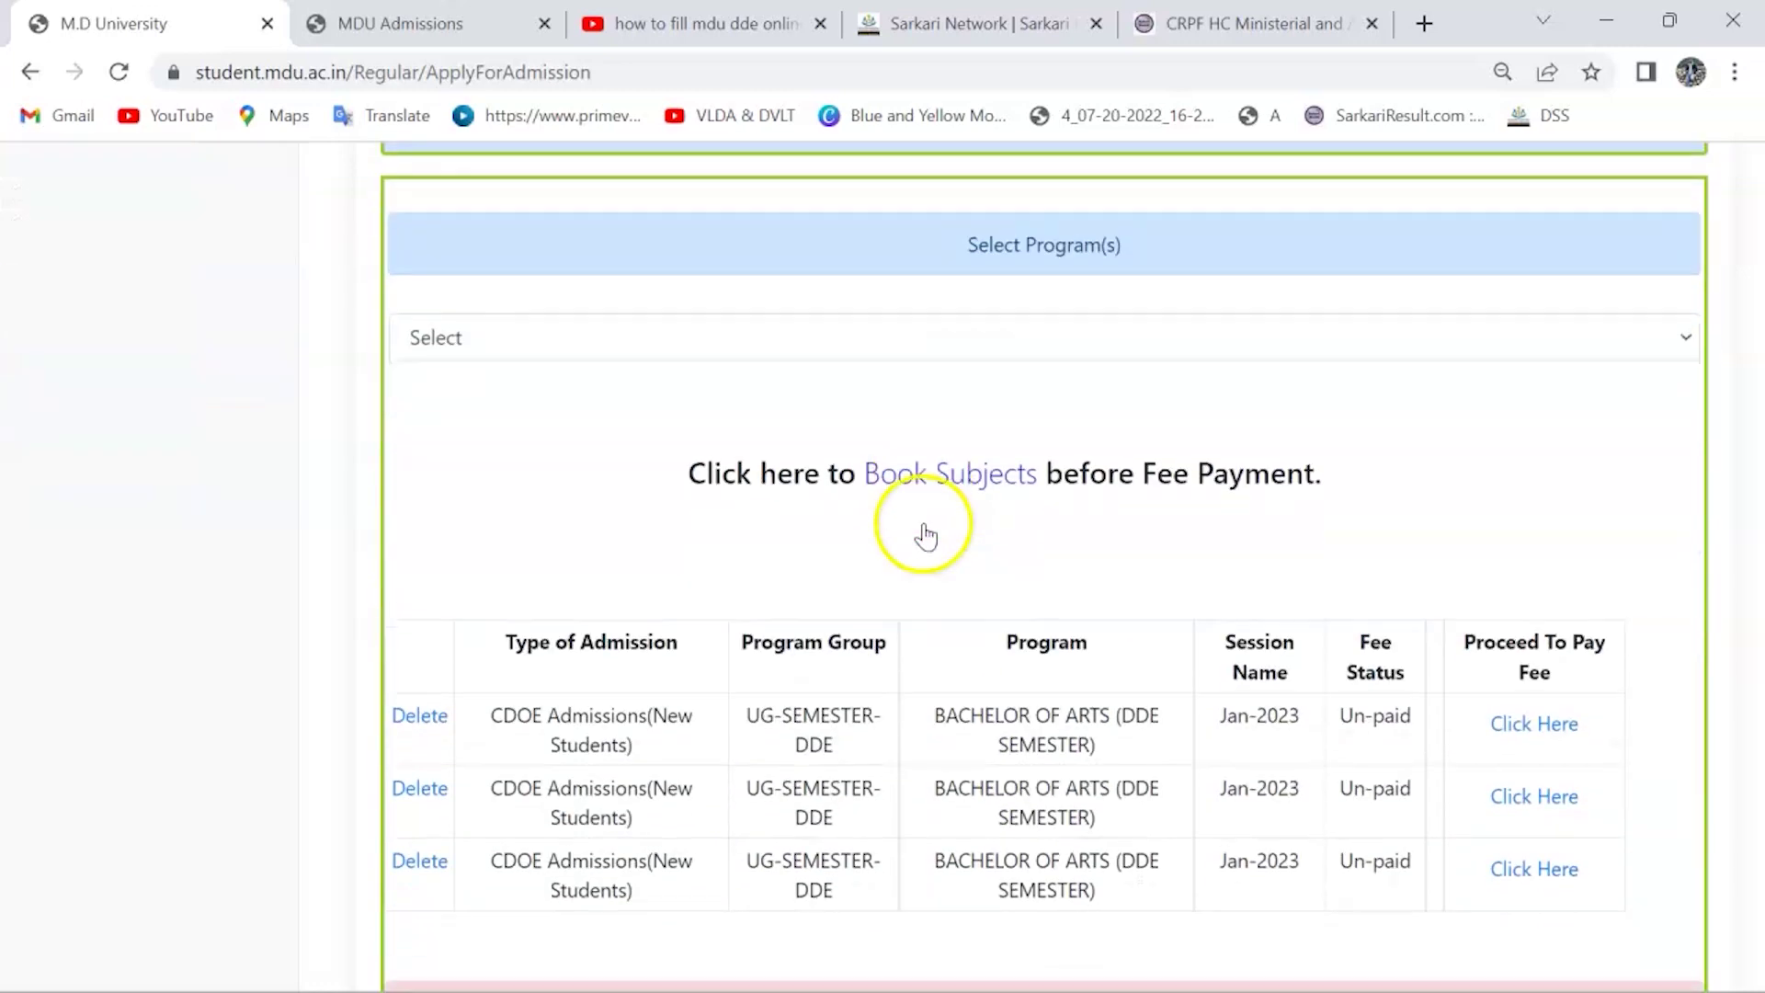
{"action": "left_click", "coordinate": [413, 715]}
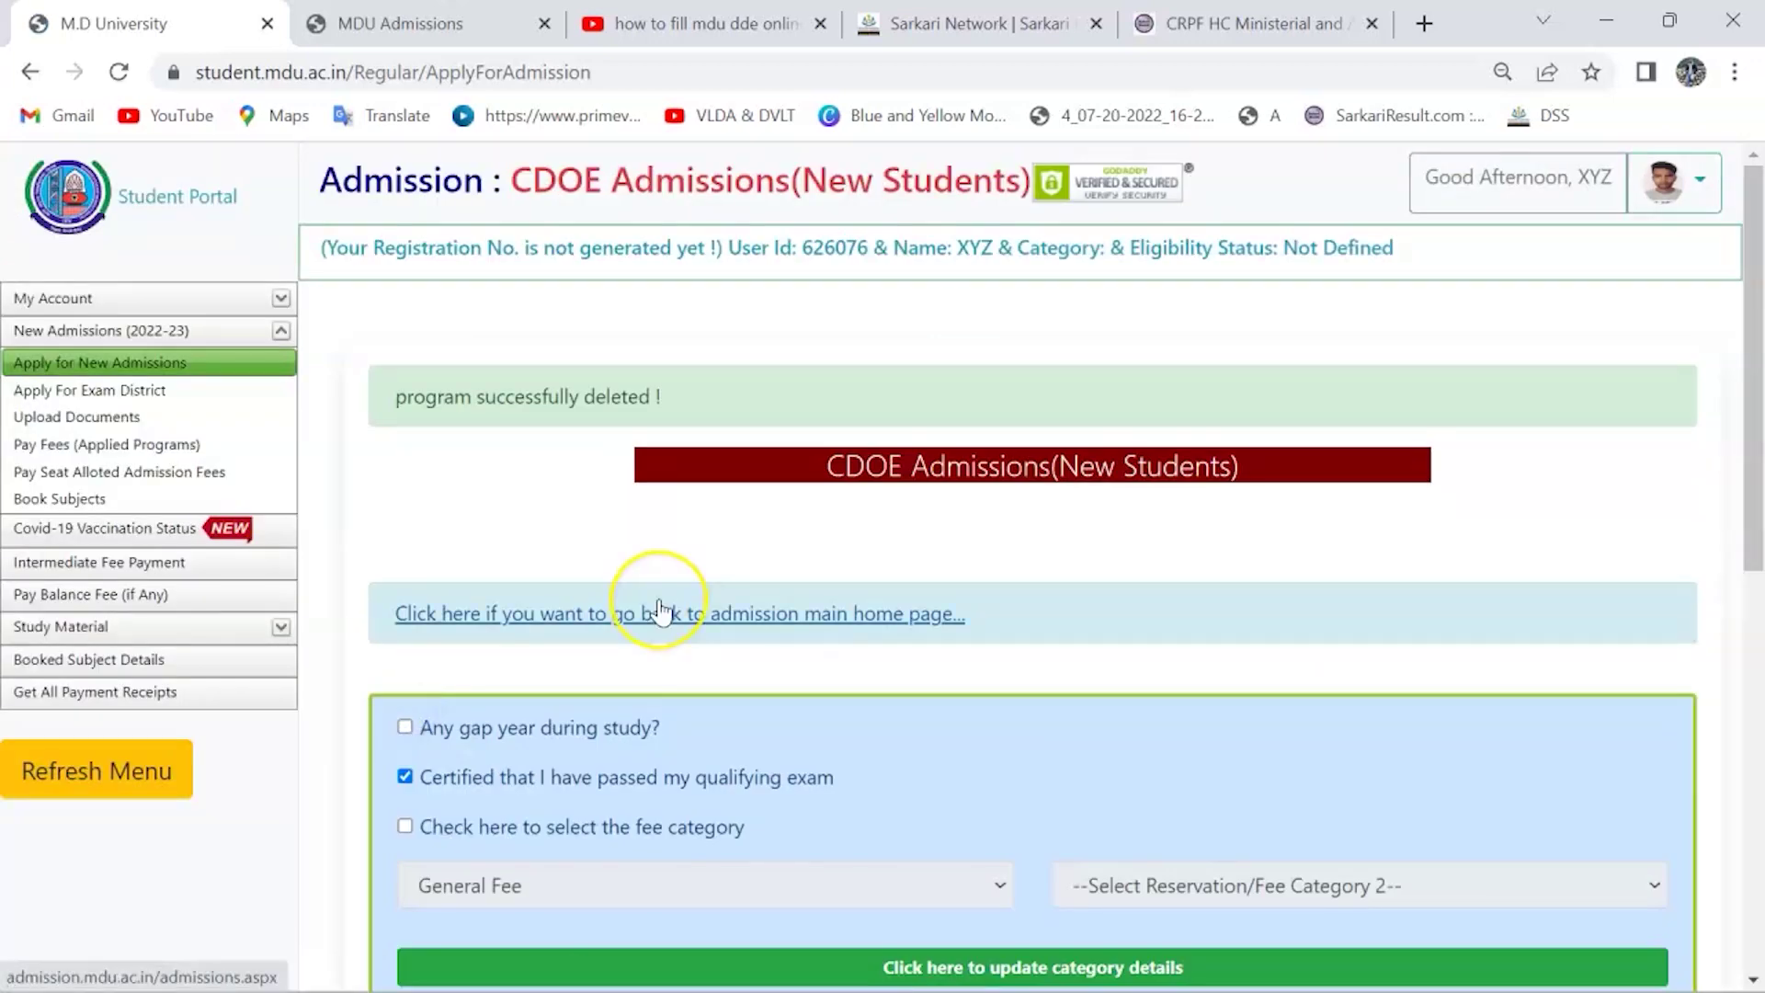
Step: Enable fee category selection, set category 1 to General Fee and category 2 to Not Applicable, and update the category details
{"action": "scroll", "coordinate": [655, 597], "scroll_direction": "down", "scroll_amount": 4}
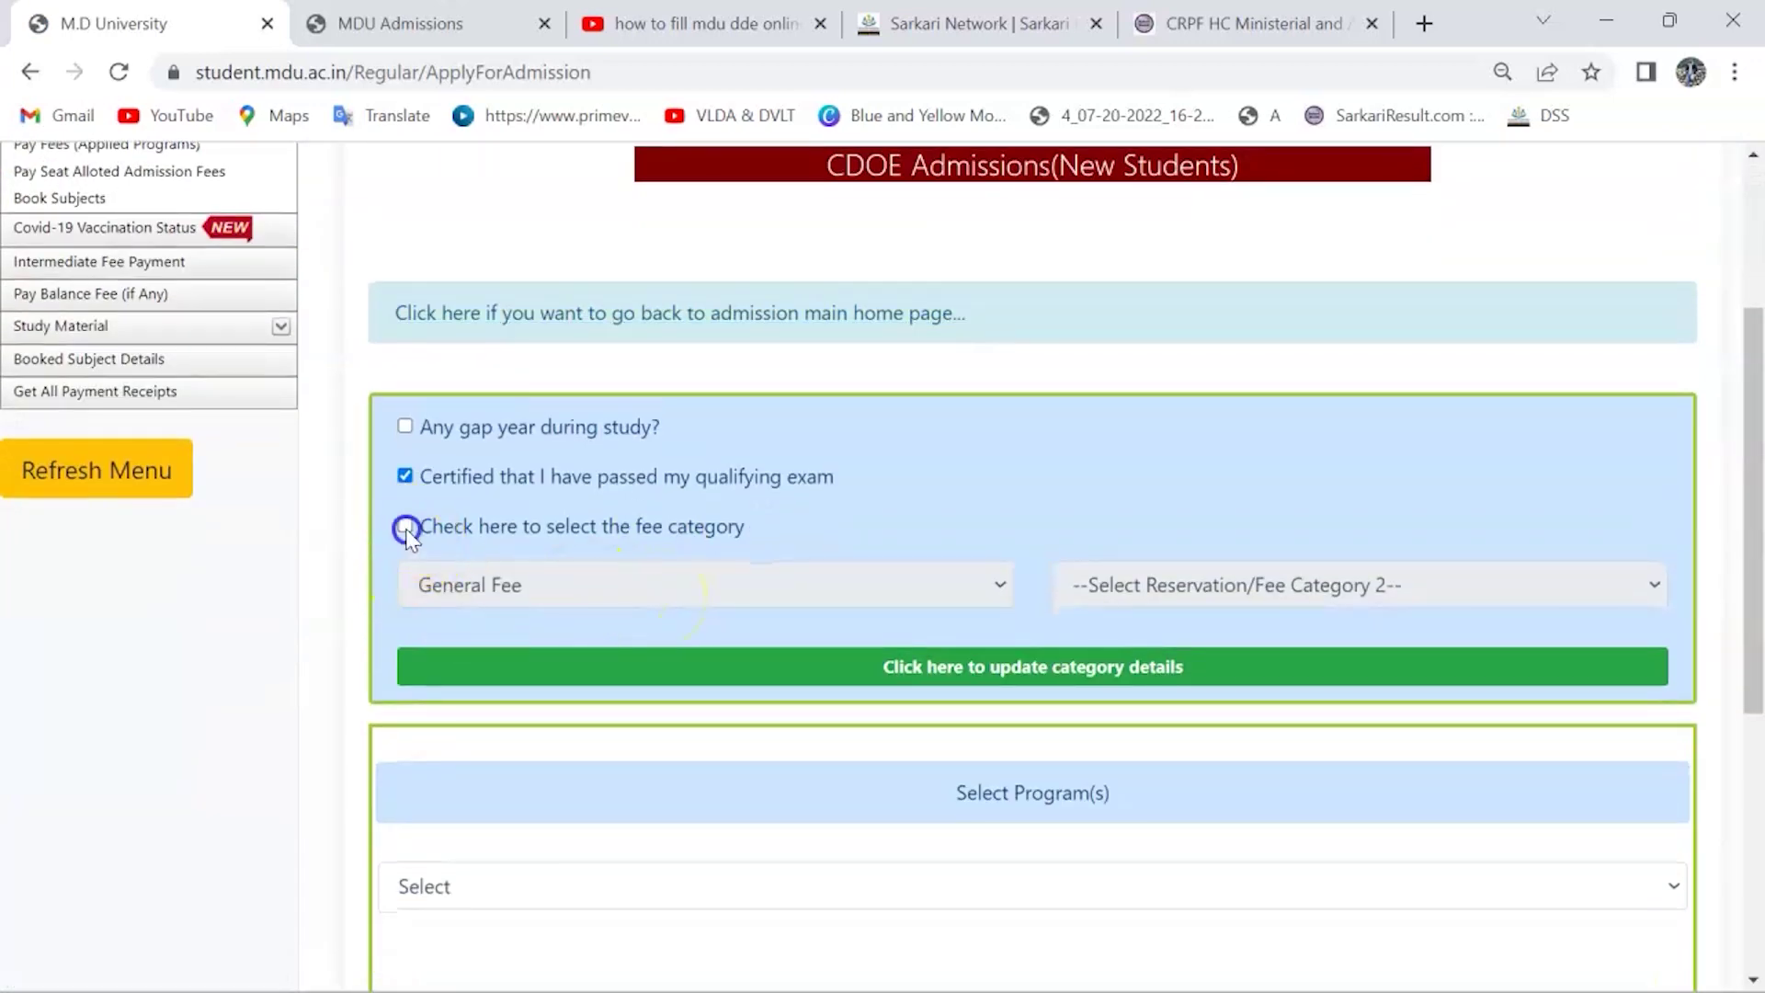
{"action": "left_click", "coordinate": [405, 530]}
{"action": "scroll", "coordinate": [641, 698], "scroll_direction": "down", "scroll_amount": 4}
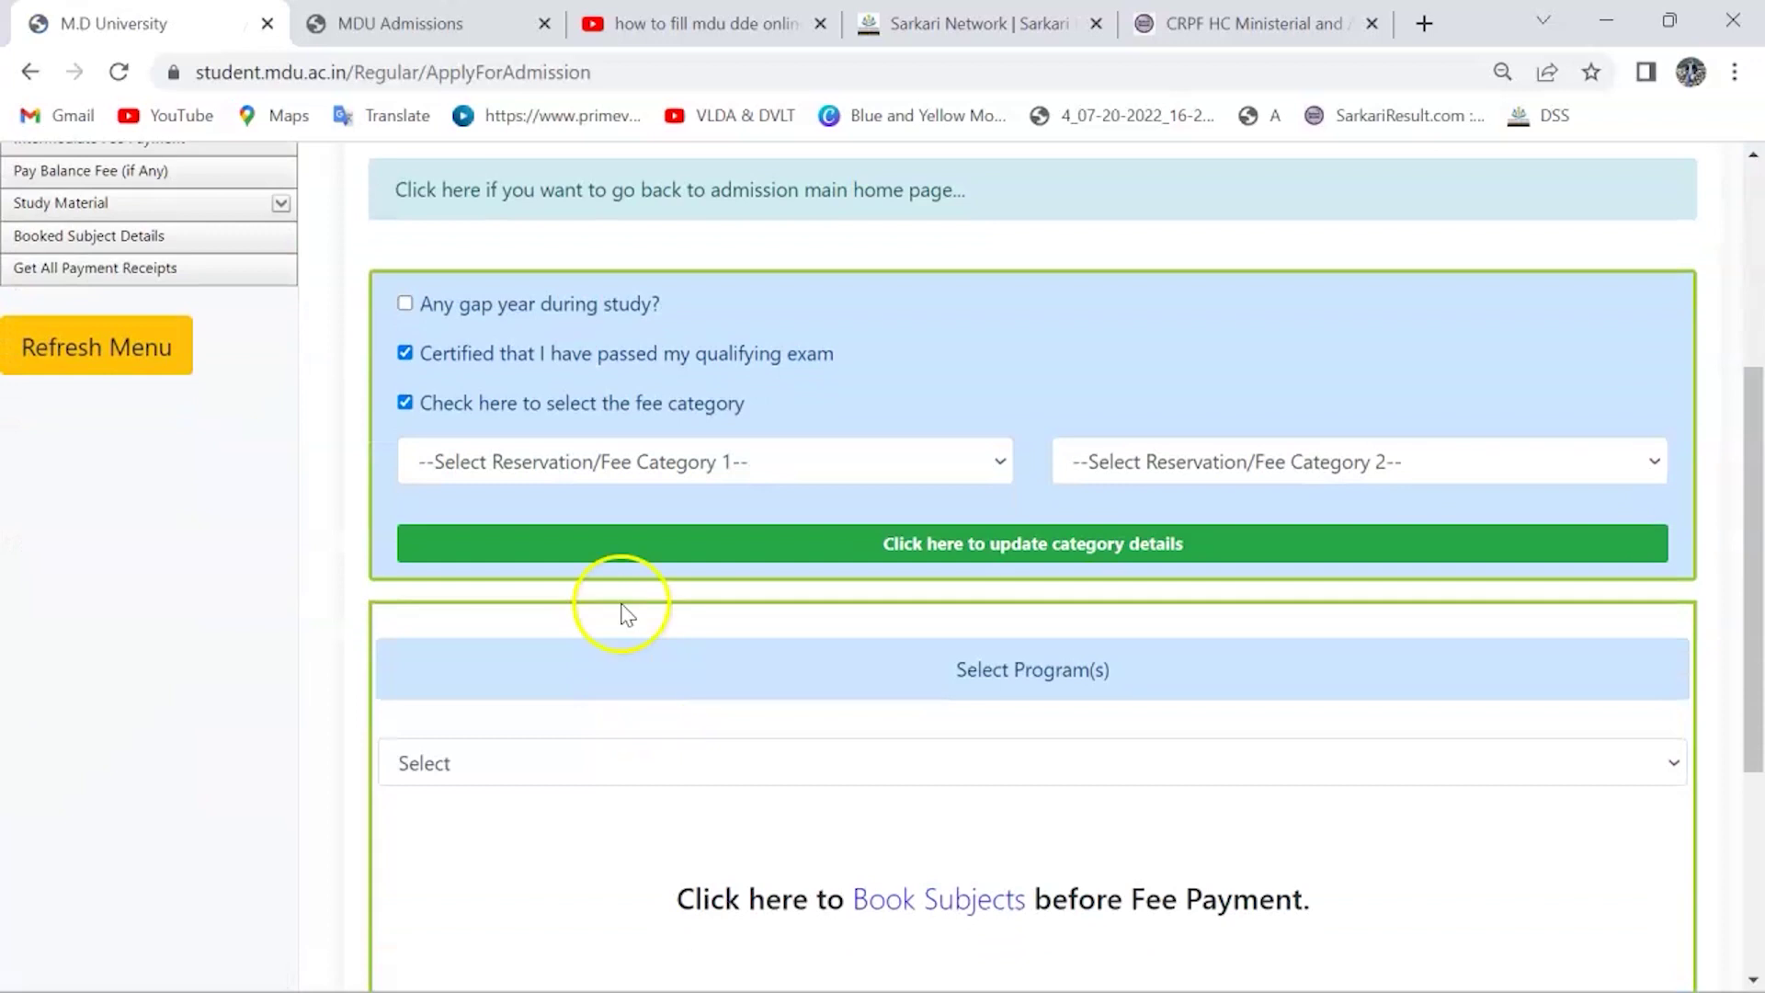
{"action": "left_click", "coordinate": [572, 464]}
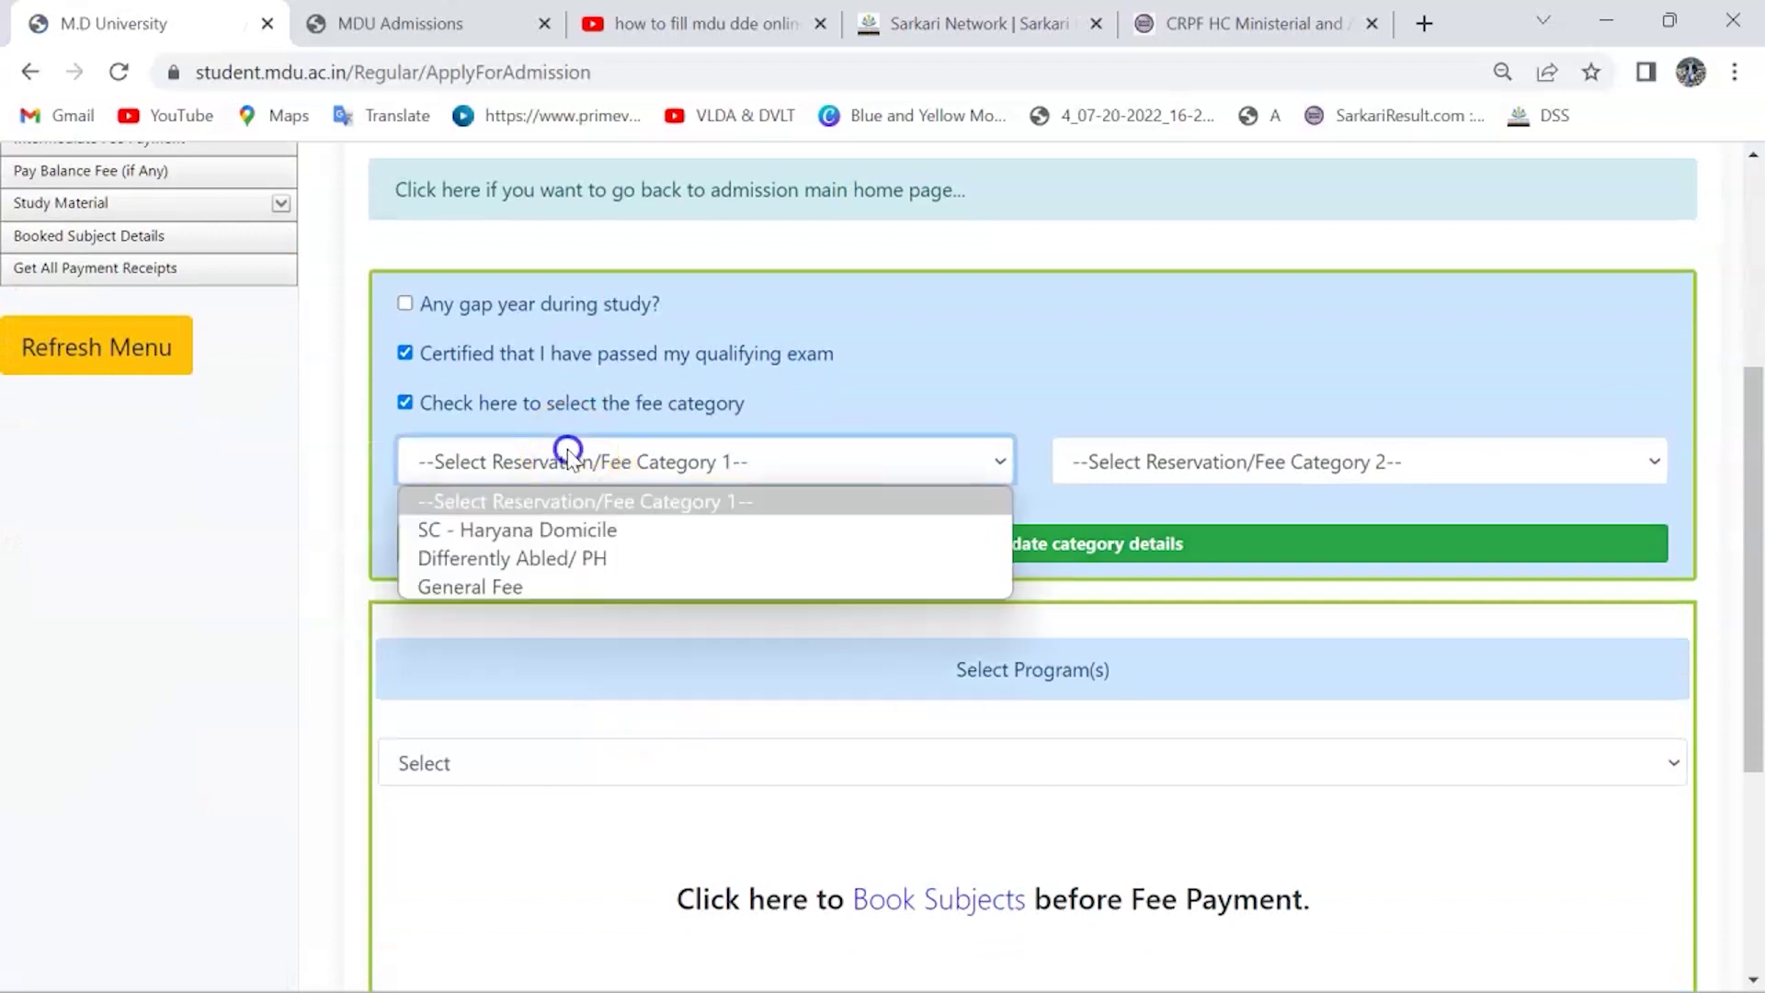
{"action": "left_click", "coordinate": [654, 588]}
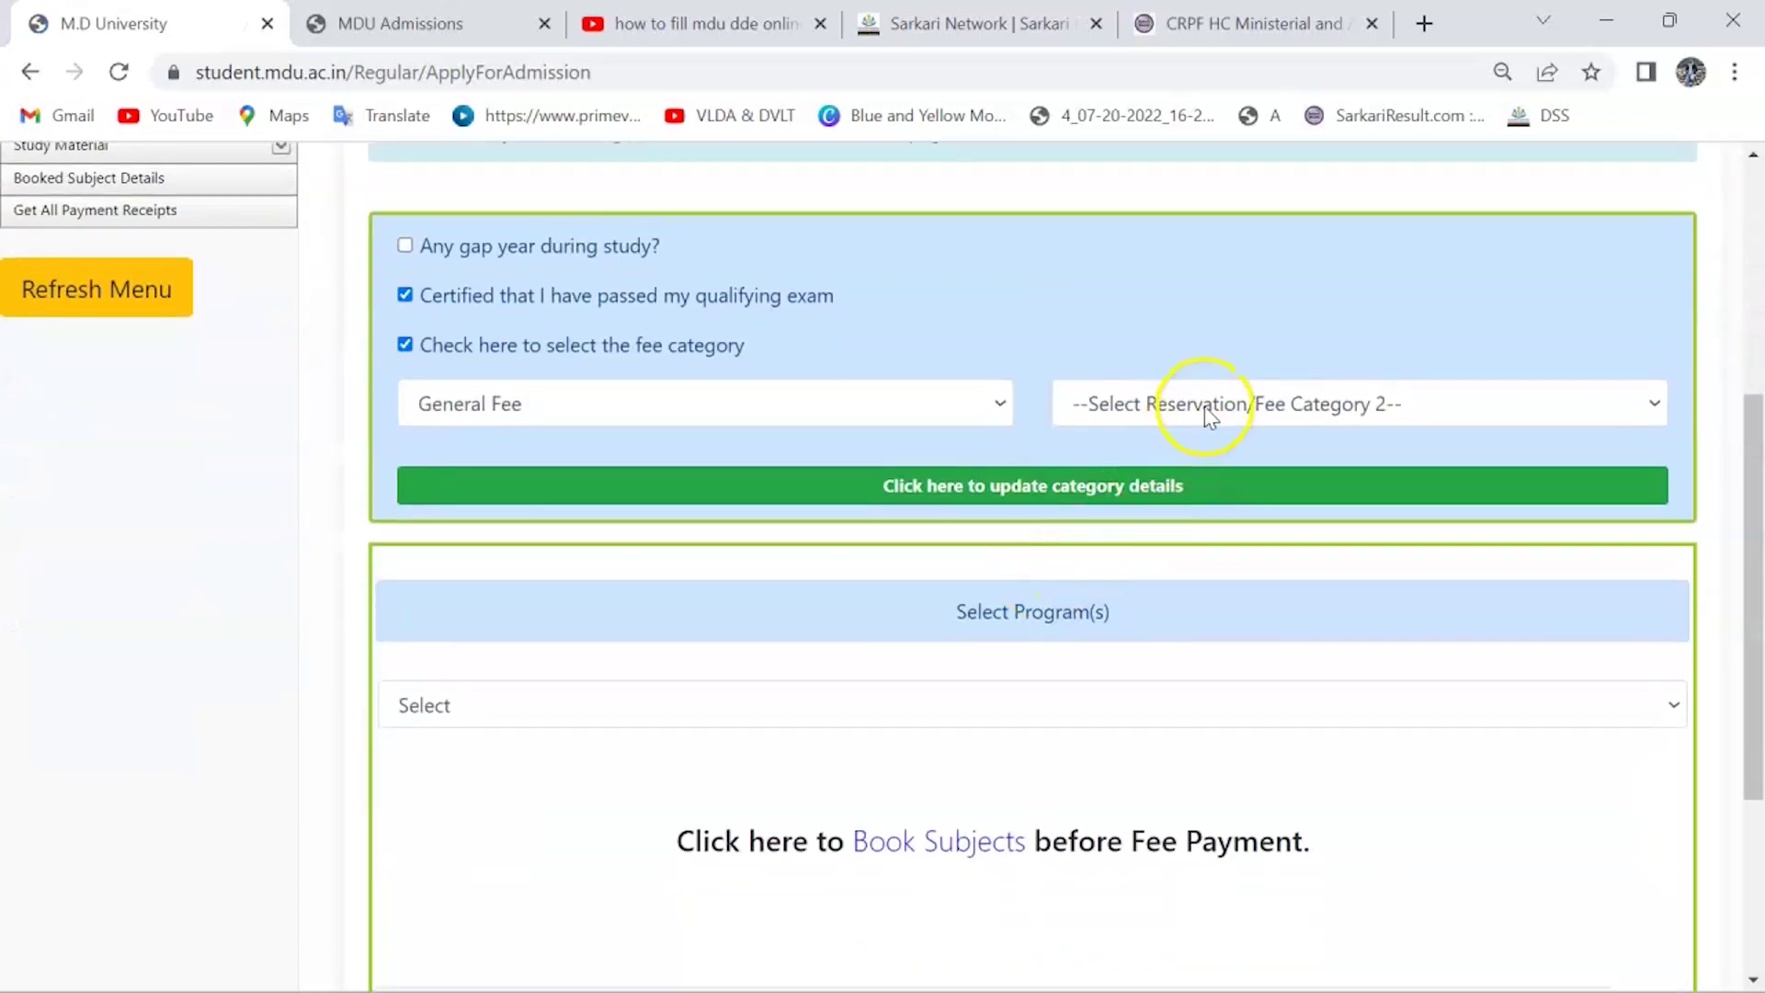
{"action": "left_click", "coordinate": [1204, 406]}
{"action": "left_click", "coordinate": [1190, 473]}
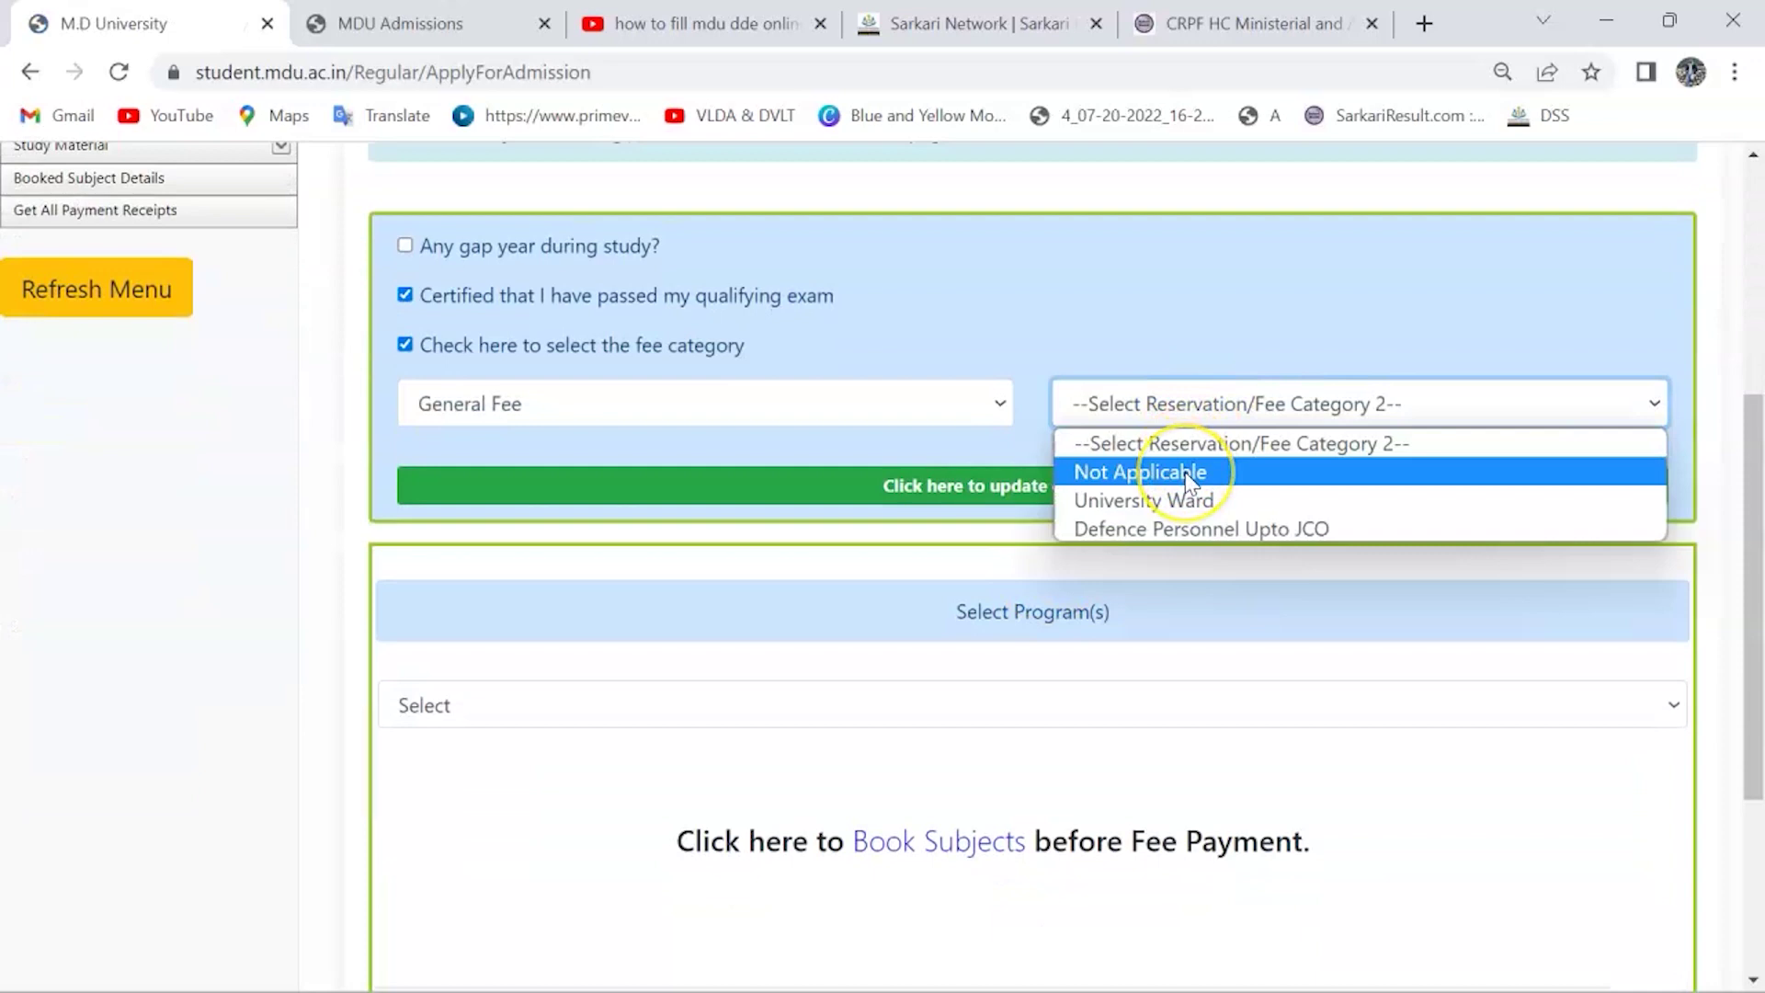
{"action": "left_click", "coordinate": [1190, 474]}
{"action": "left_click", "coordinate": [1003, 478]}
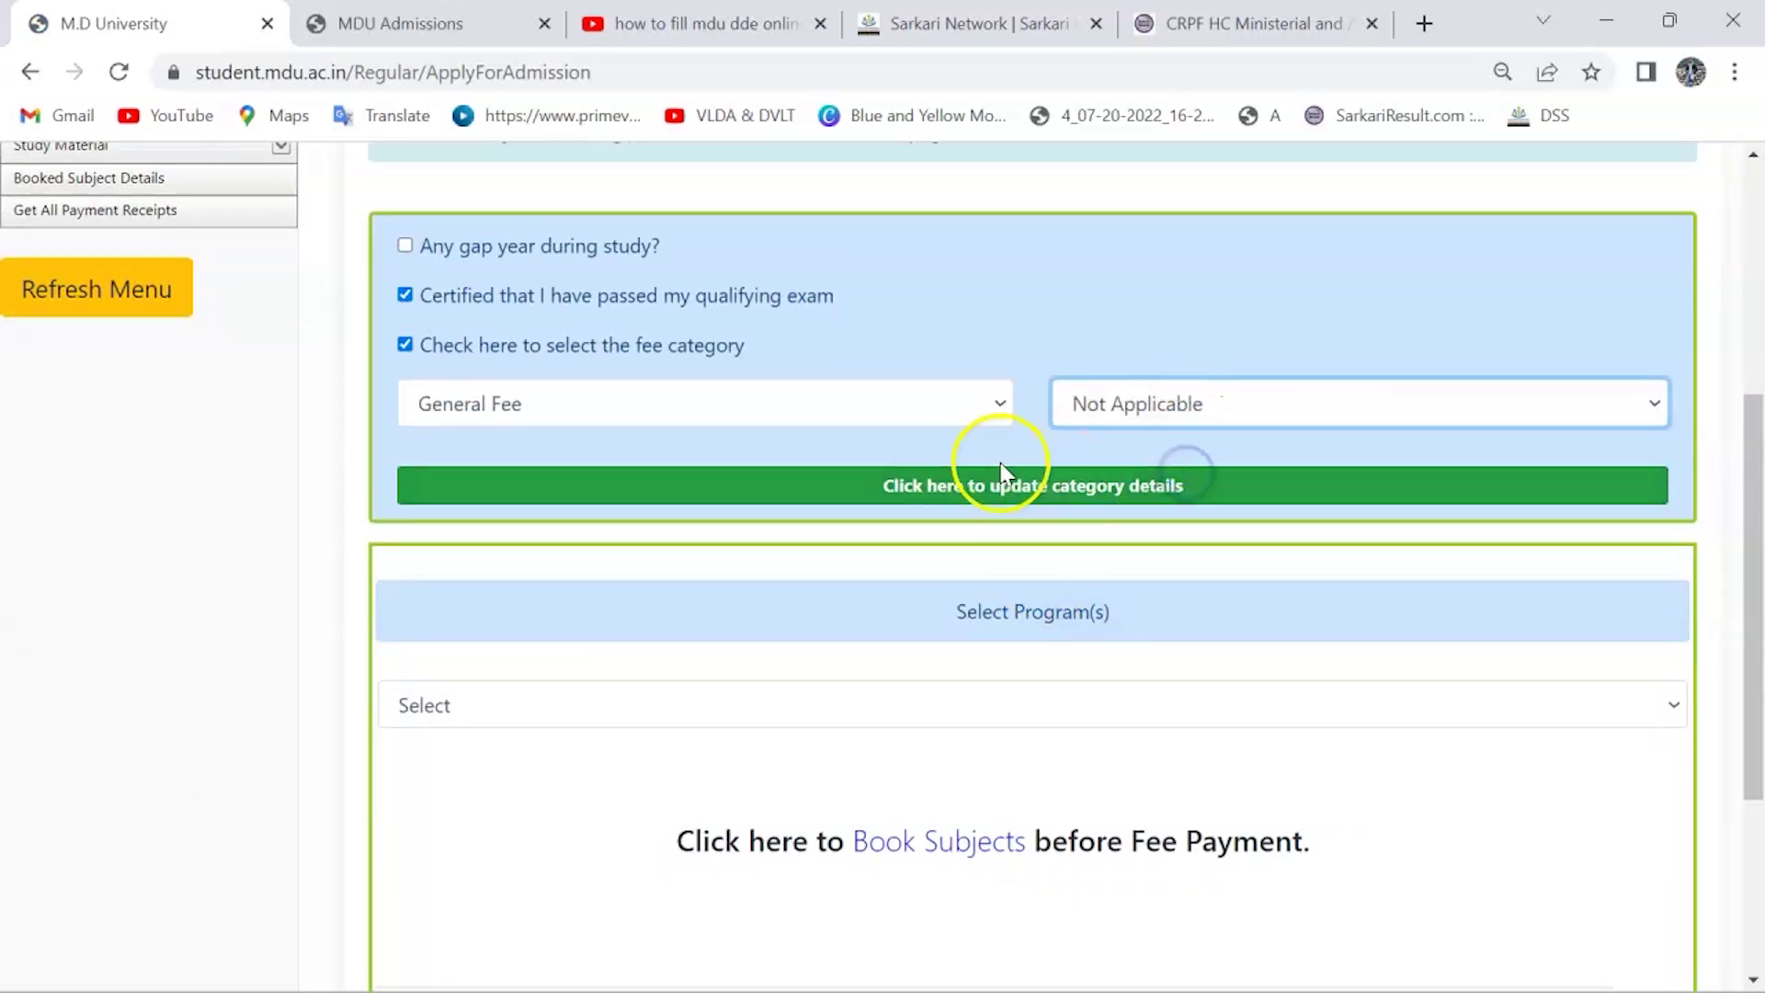
Step: Select the UG-SEMESTER-DDE program group and the BACHELOR OF ARTS (DDE SEMESTER) program for the application
{"action": "scroll", "coordinate": [1001, 482], "scroll_direction": "down", "scroll_amount": 8}
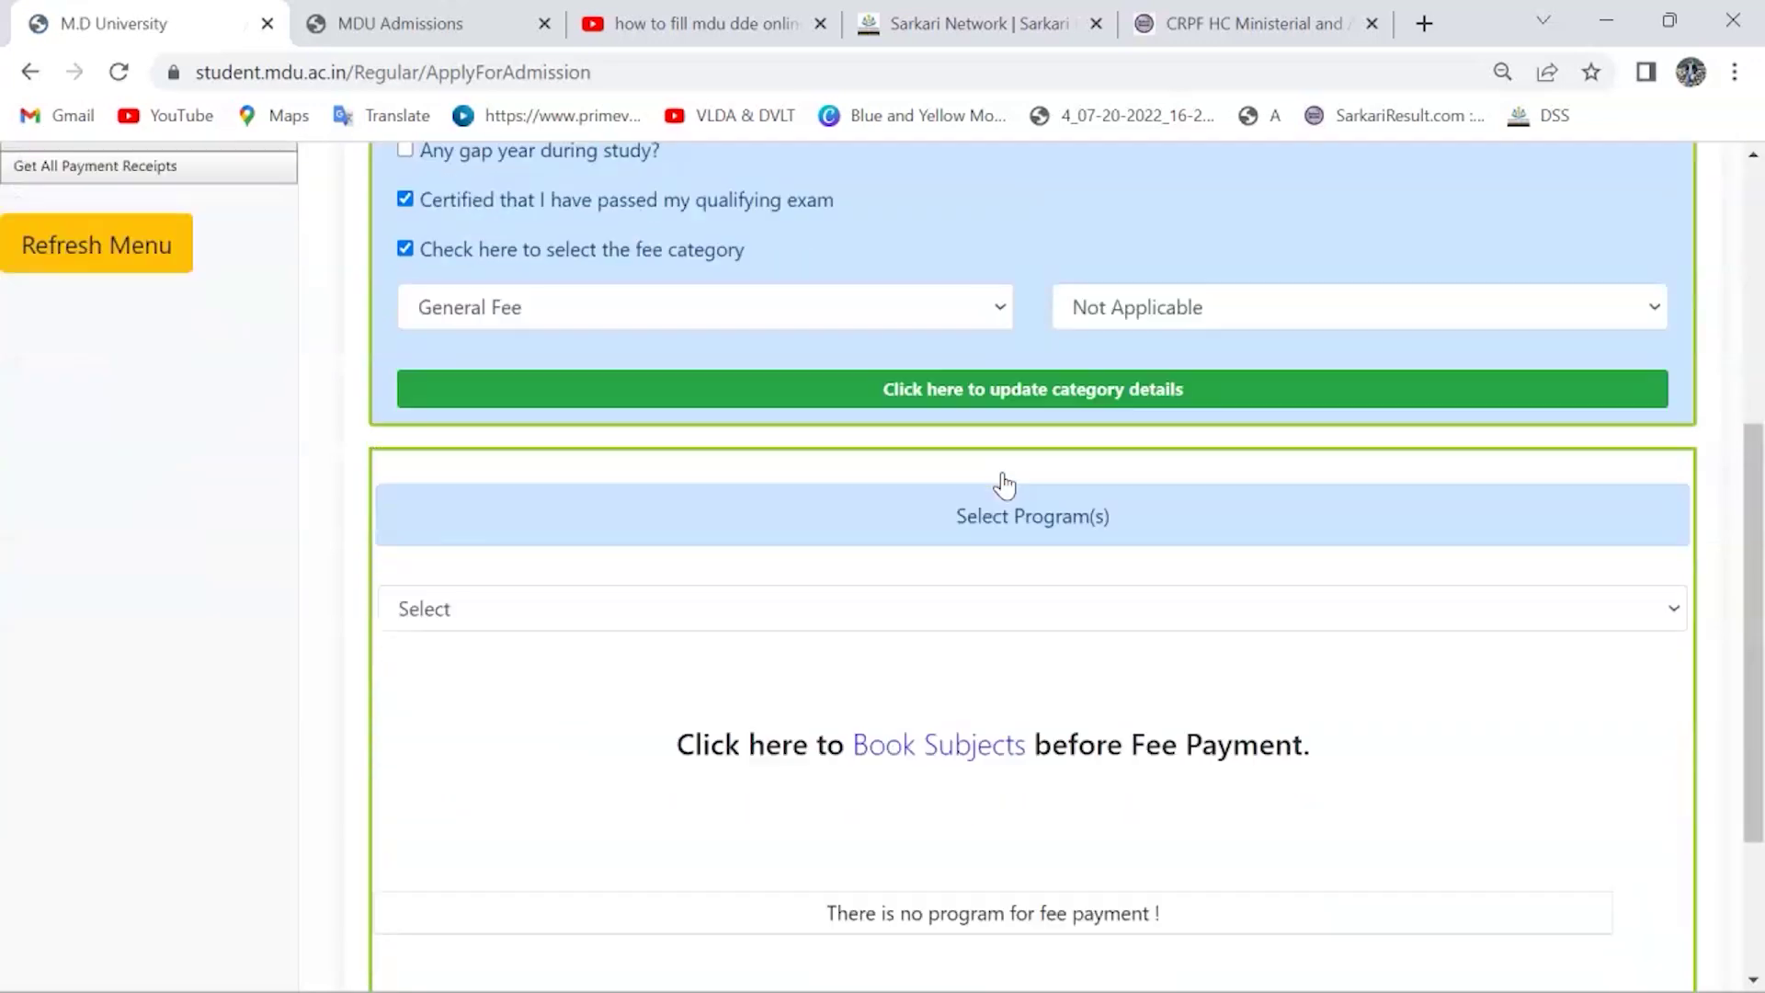
{"action": "left_click", "coordinate": [635, 389]}
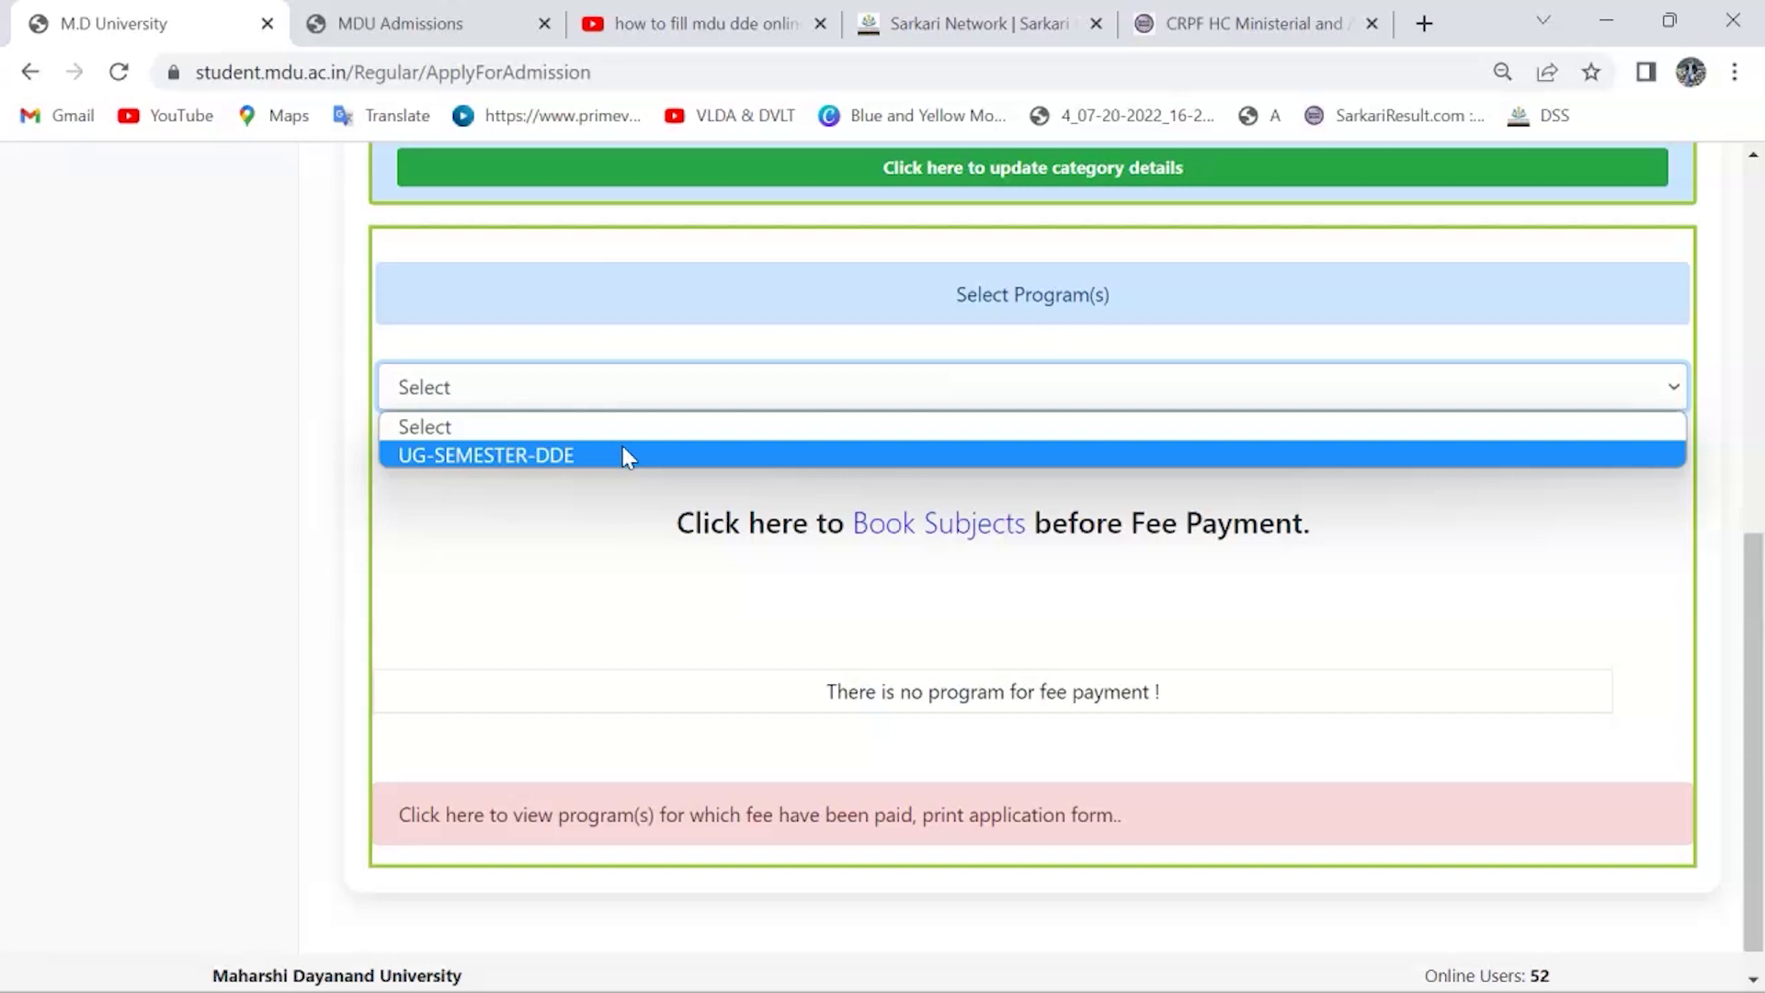
{"action": "left_click", "coordinate": [586, 456]}
{"action": "left_click", "coordinate": [582, 454]}
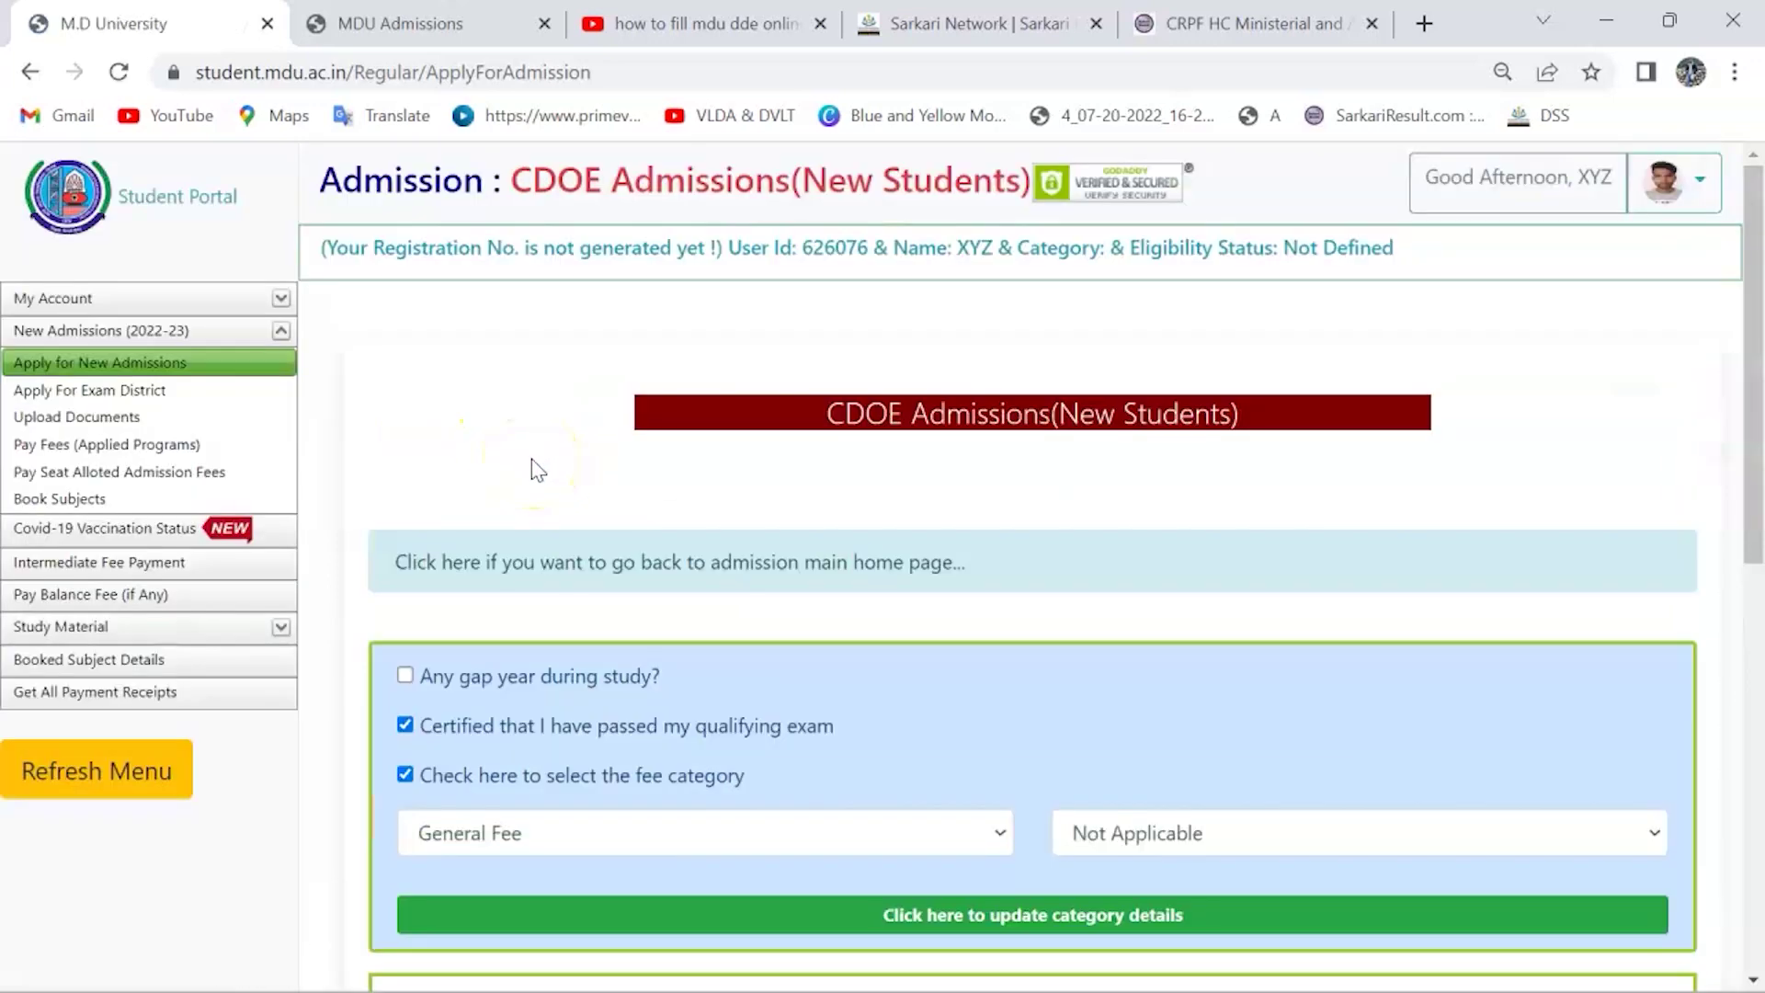
{"action": "scroll", "coordinate": [537, 469], "scroll_direction": "down", "scroll_amount": 8}
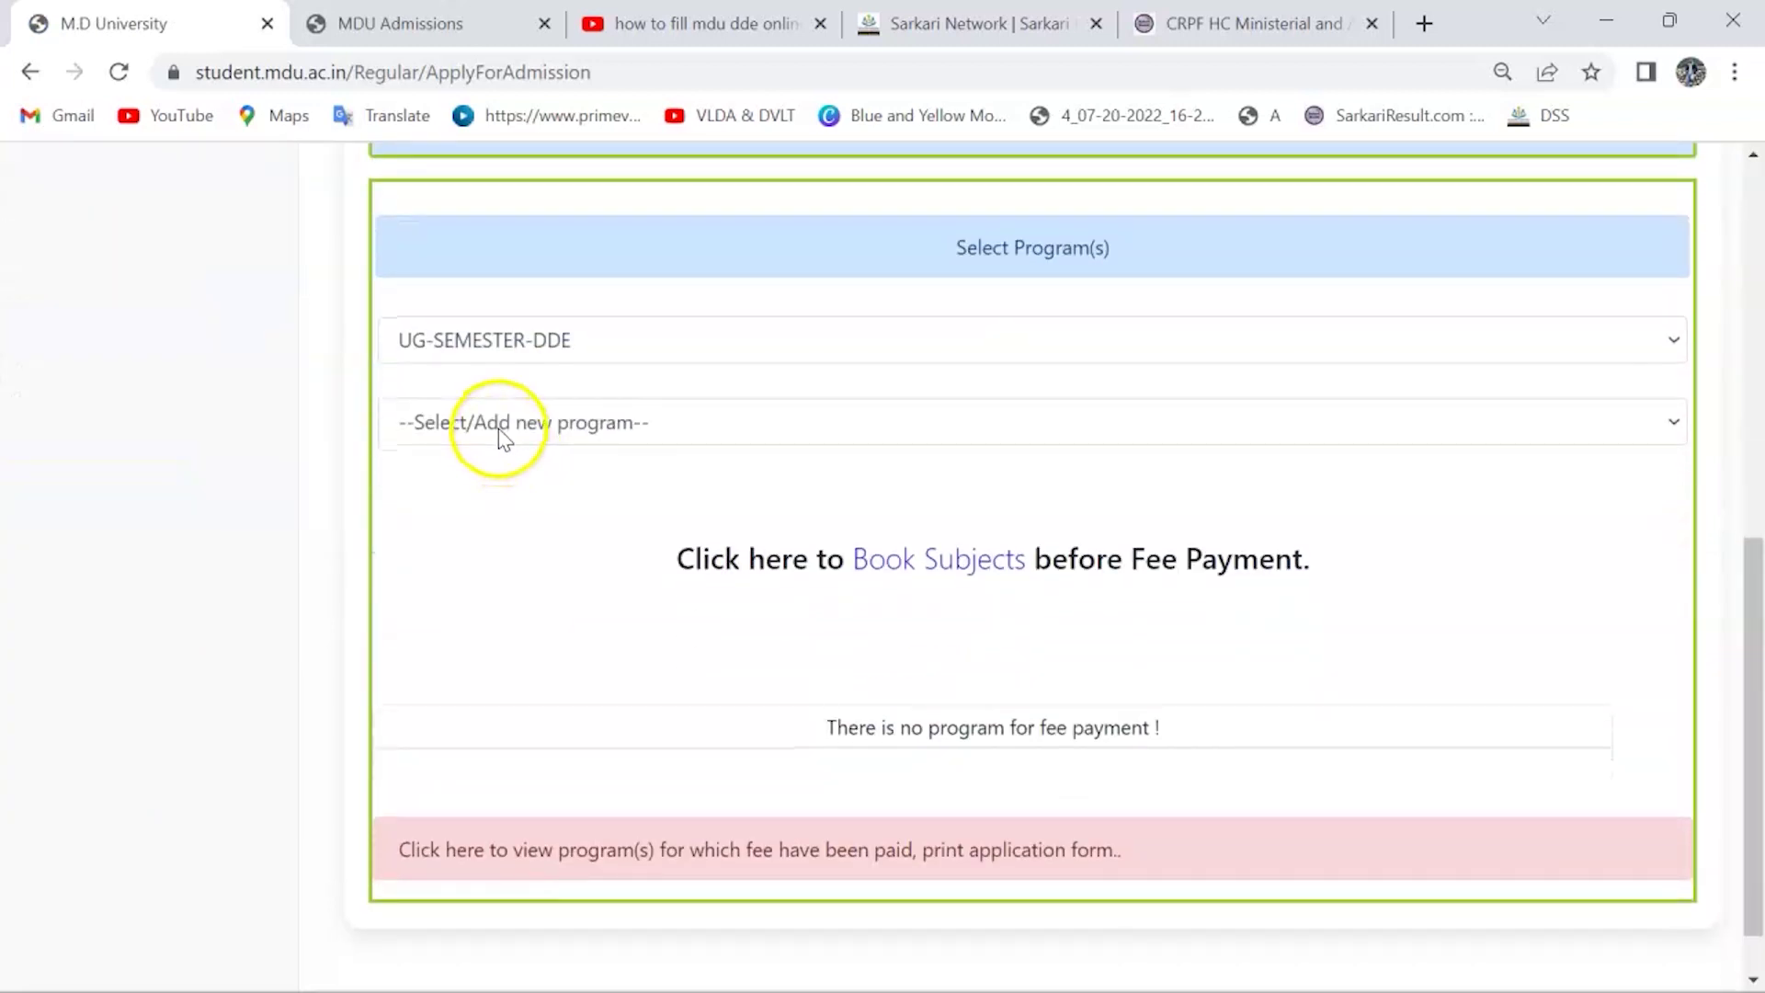
{"action": "left_click", "coordinate": [498, 428]}
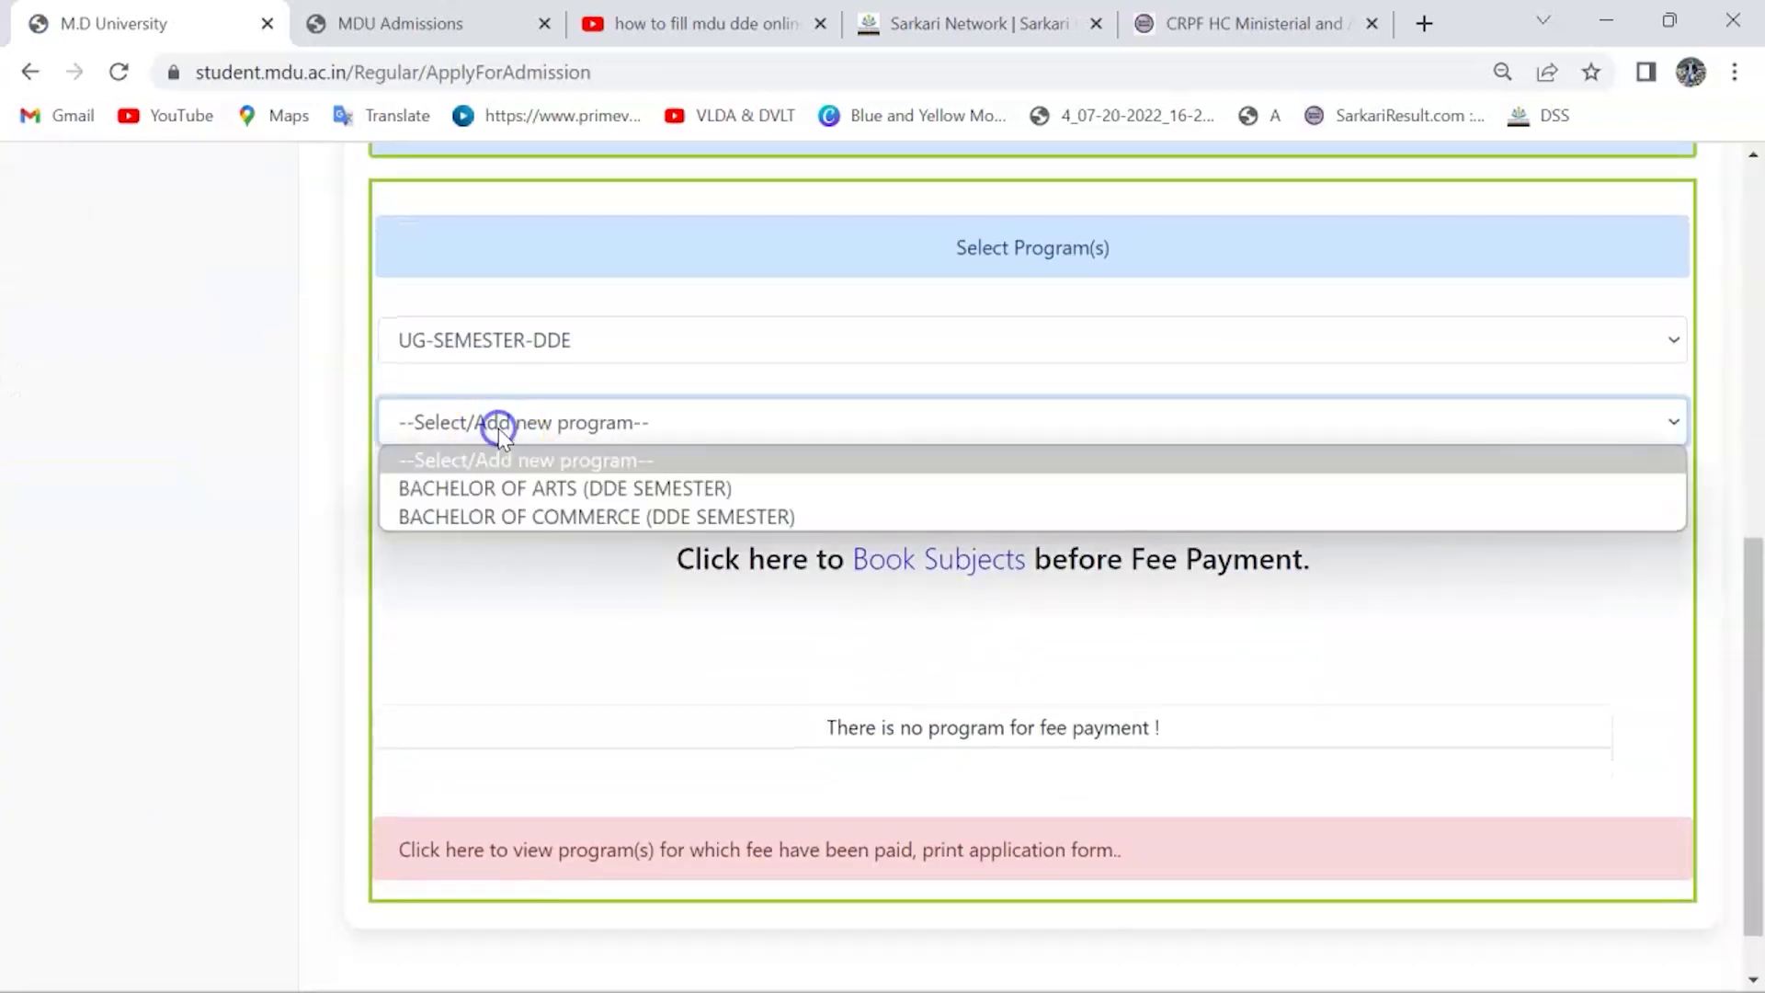
{"action": "left_click", "coordinate": [514, 490]}
Step: Choose the Senior Secondary Examination (10+2) prerequisite with ENGLISH as requisite subject and save the program
{"action": "scroll", "coordinate": [511, 487], "scroll_direction": "down", "scroll_amount": 10}
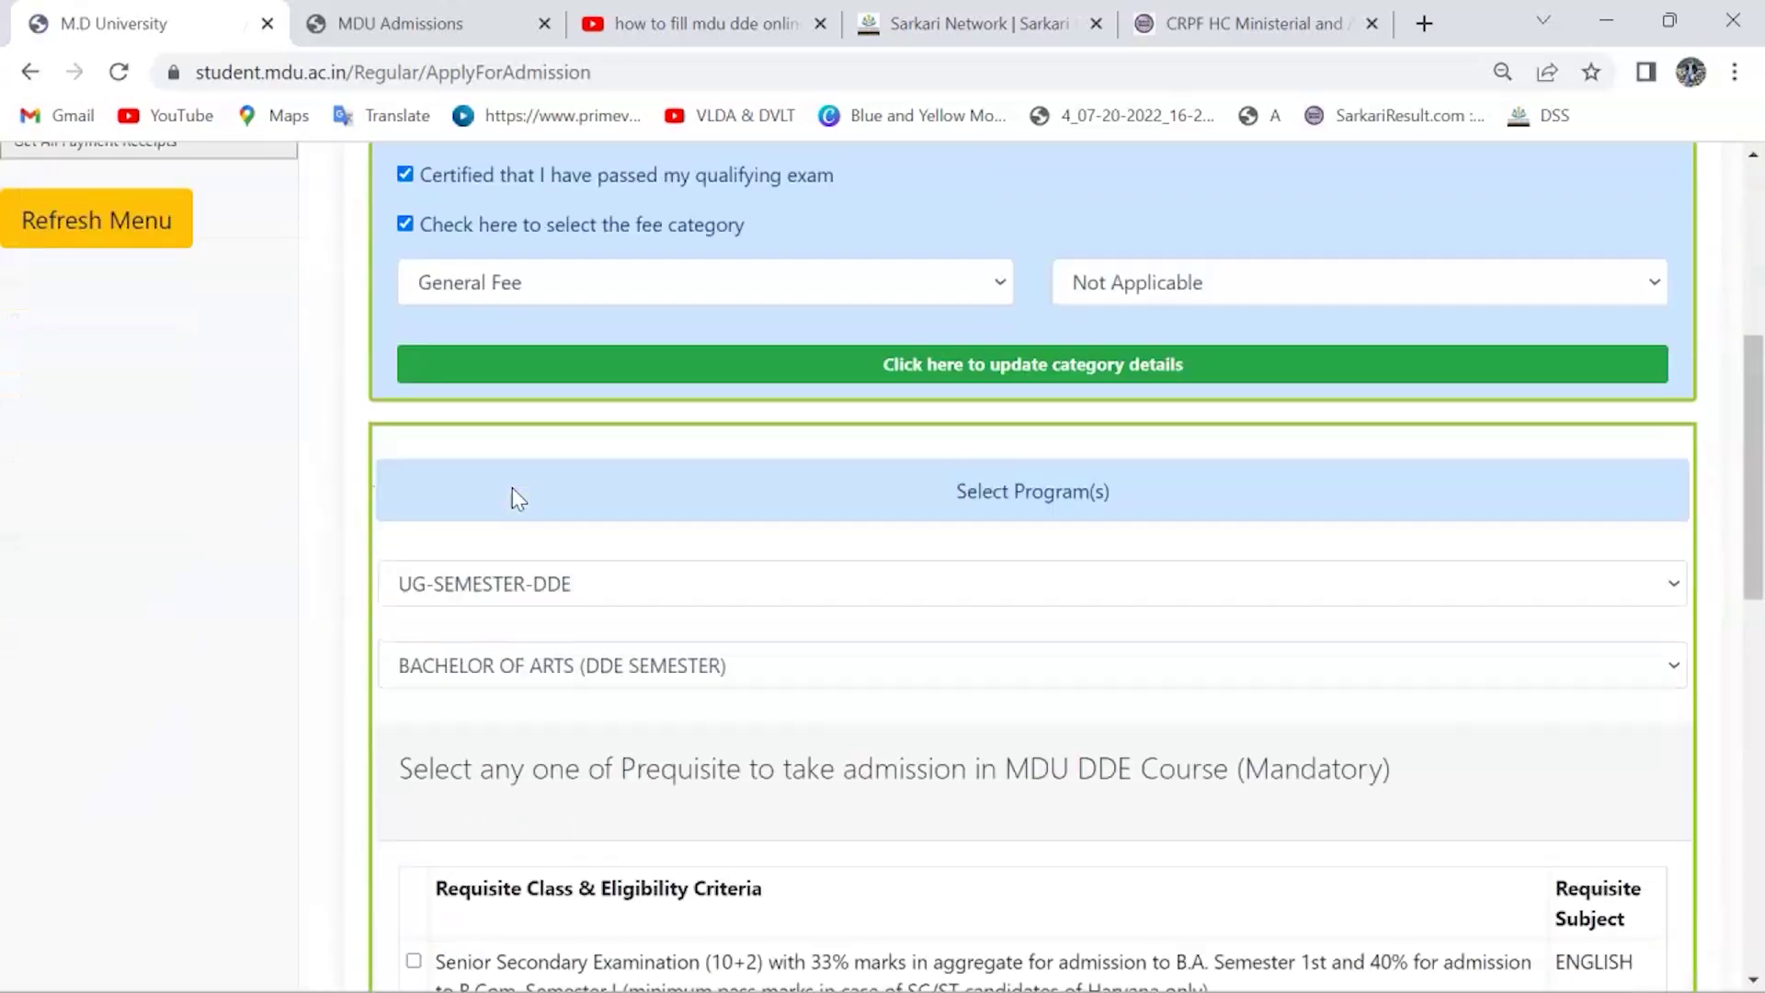
{"action": "scroll", "coordinate": [542, 550], "scroll_direction": "down", "scroll_amount": 2}
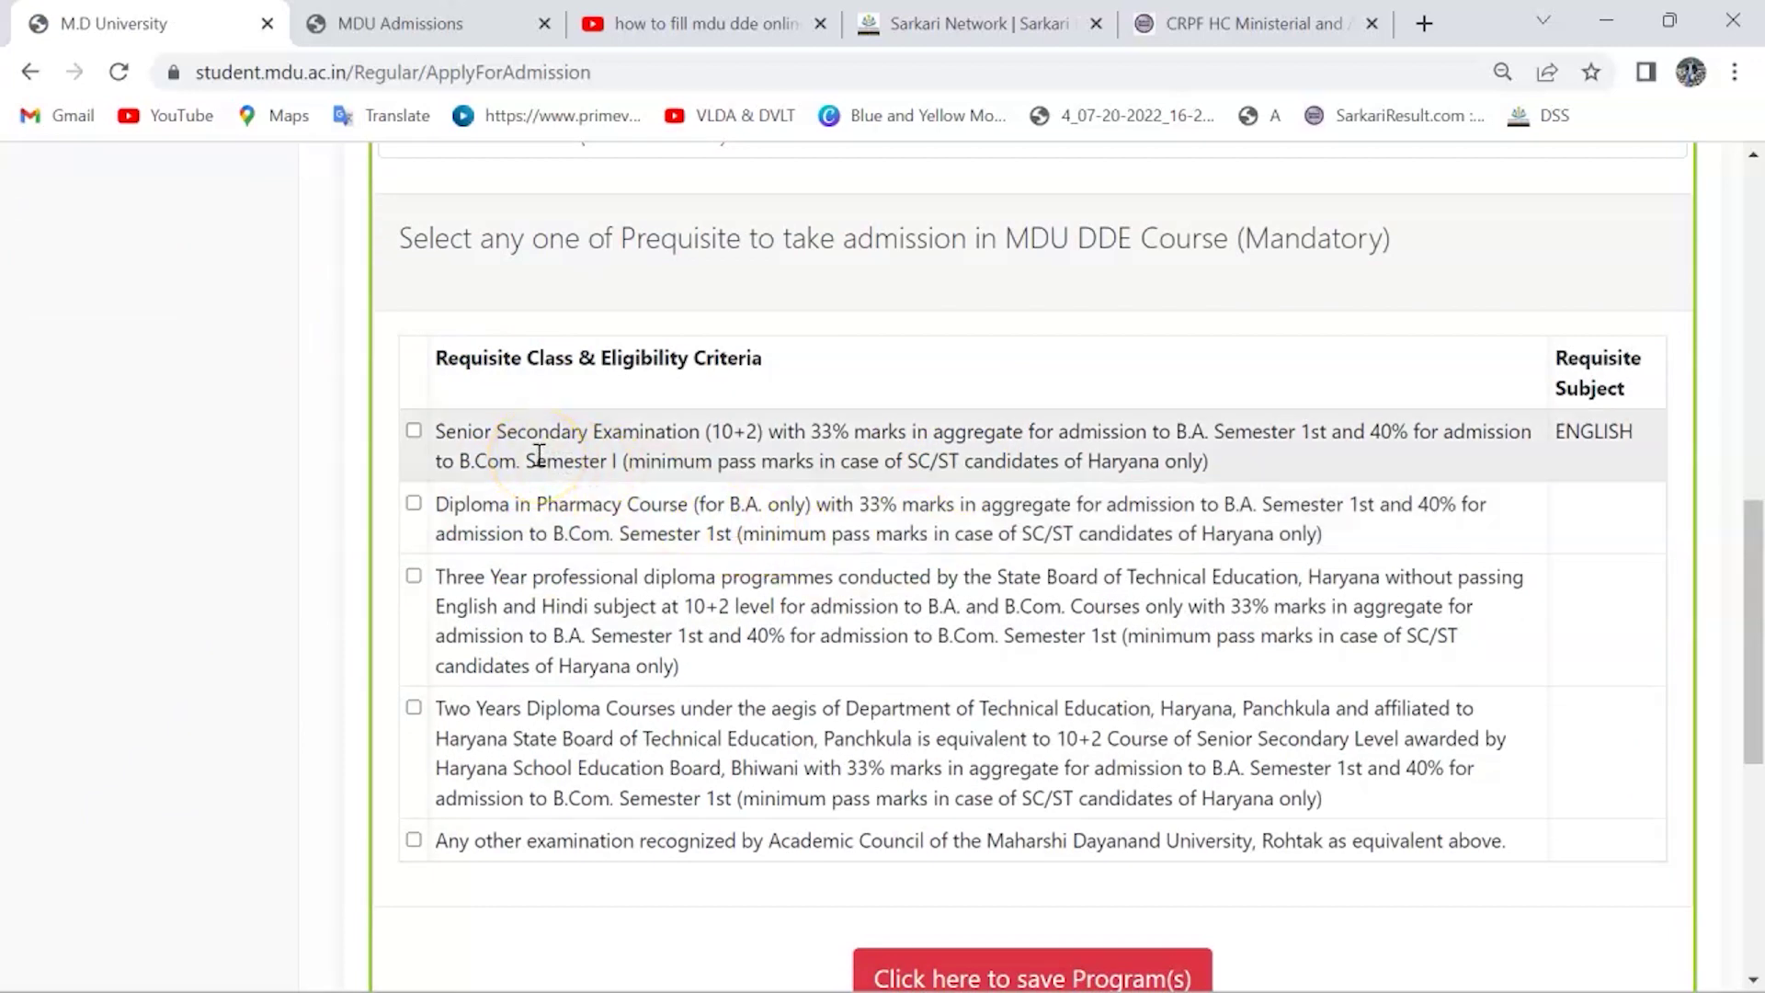
{"action": "left_click", "coordinate": [414, 432]}
{"action": "scroll", "coordinate": [720, 636], "scroll_direction": "down", "scroll_amount": 3}
{"action": "left_click", "coordinate": [1064, 765]}
{"action": "scroll", "coordinate": [1063, 770], "scroll_direction": "down", "scroll_amount": 5}
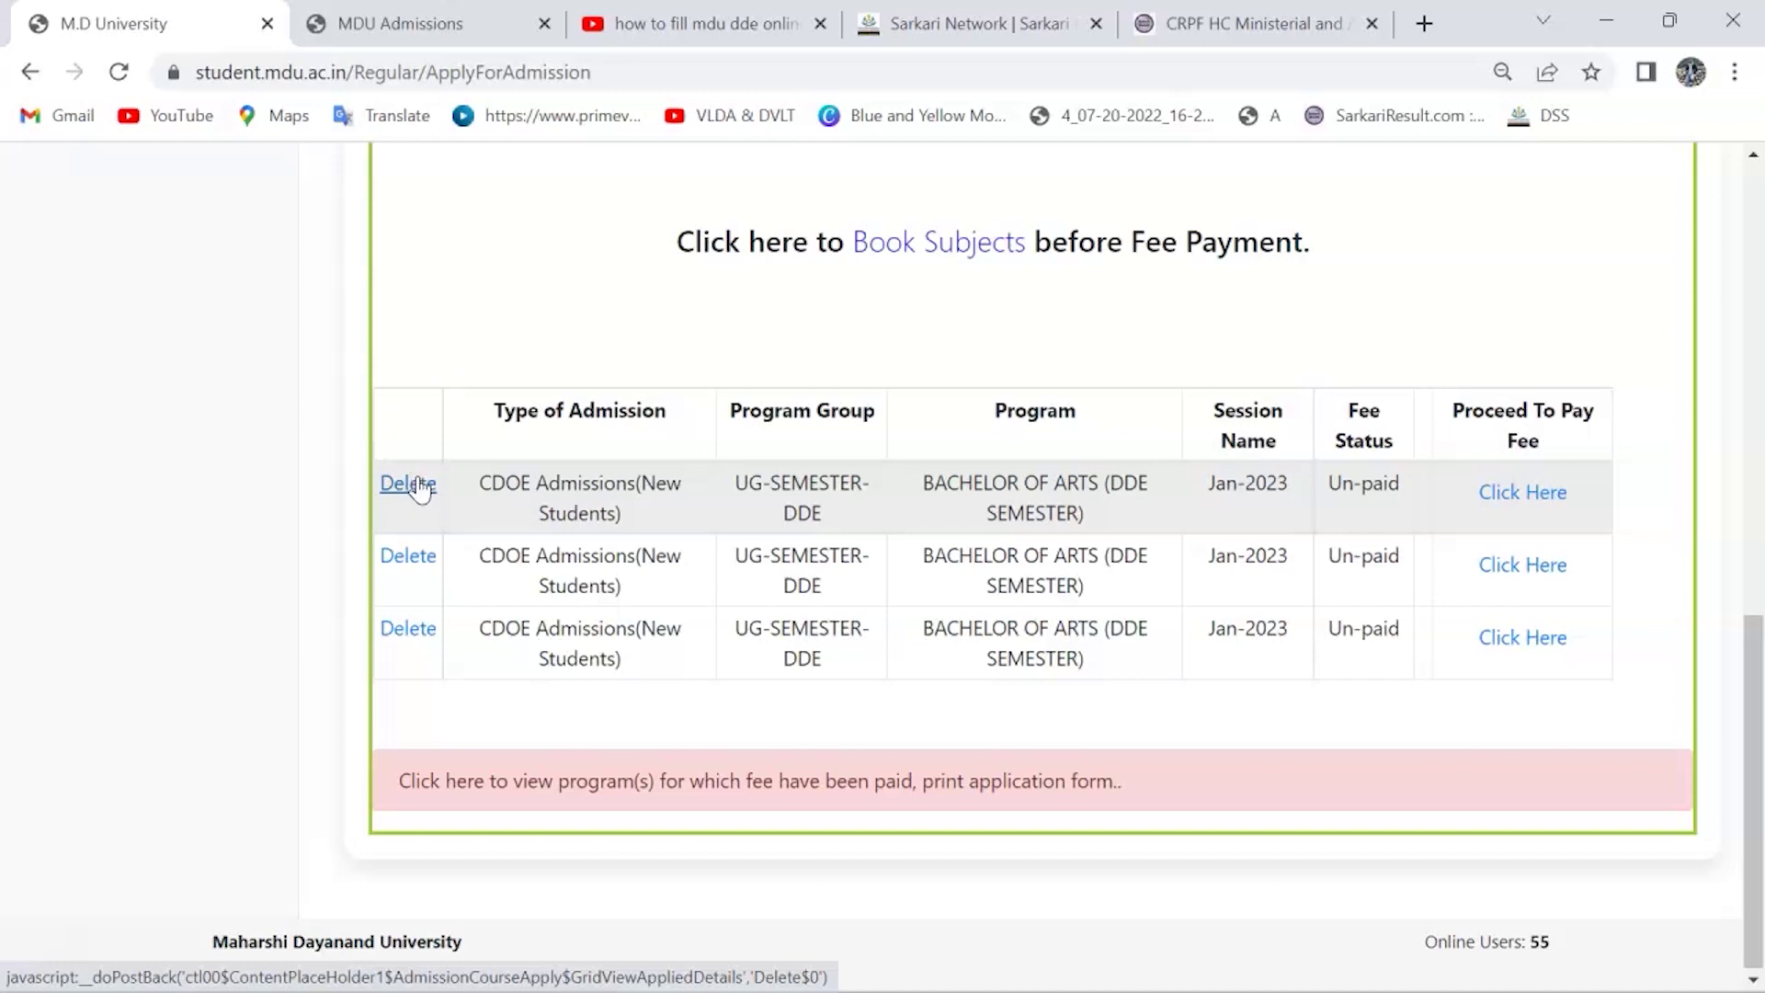
Step: Open the subject booking page and delete the Group A subject History of India (Earlier to 1200 AD) from the booked subjects
{"action": "left_click", "coordinate": [805, 589]}
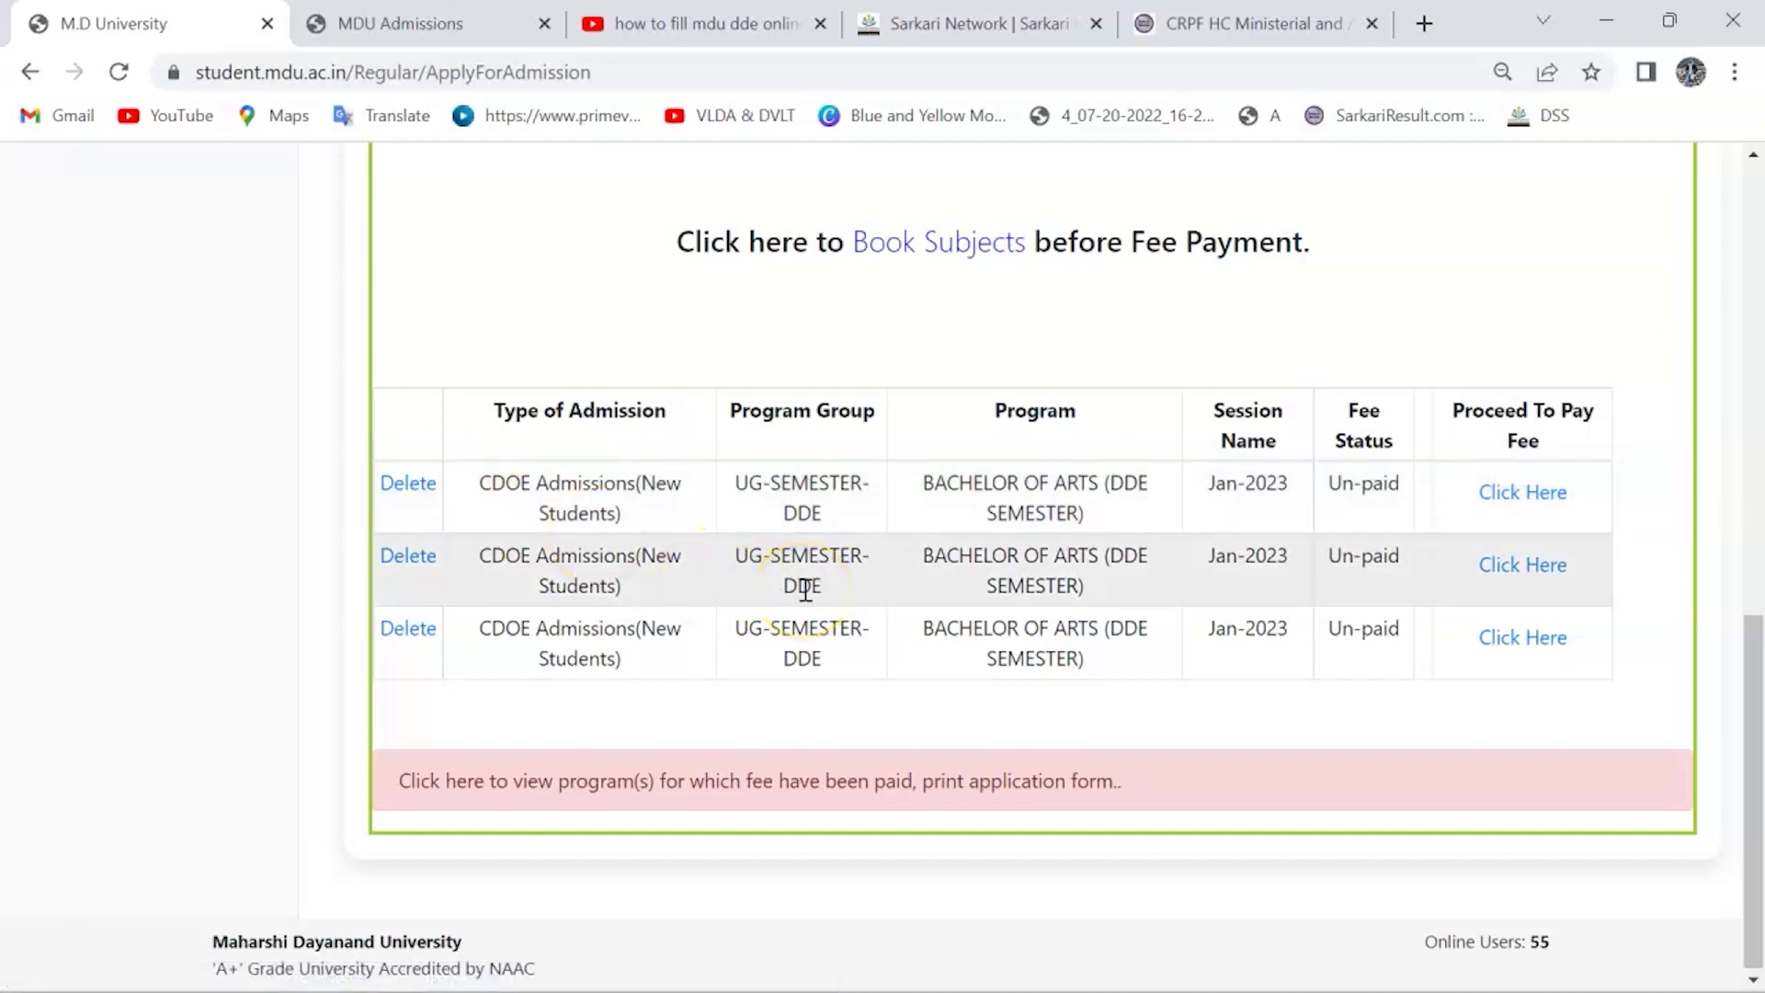
{"action": "scroll", "coordinate": [805, 589], "scroll_direction": "up", "scroll_amount": 2}
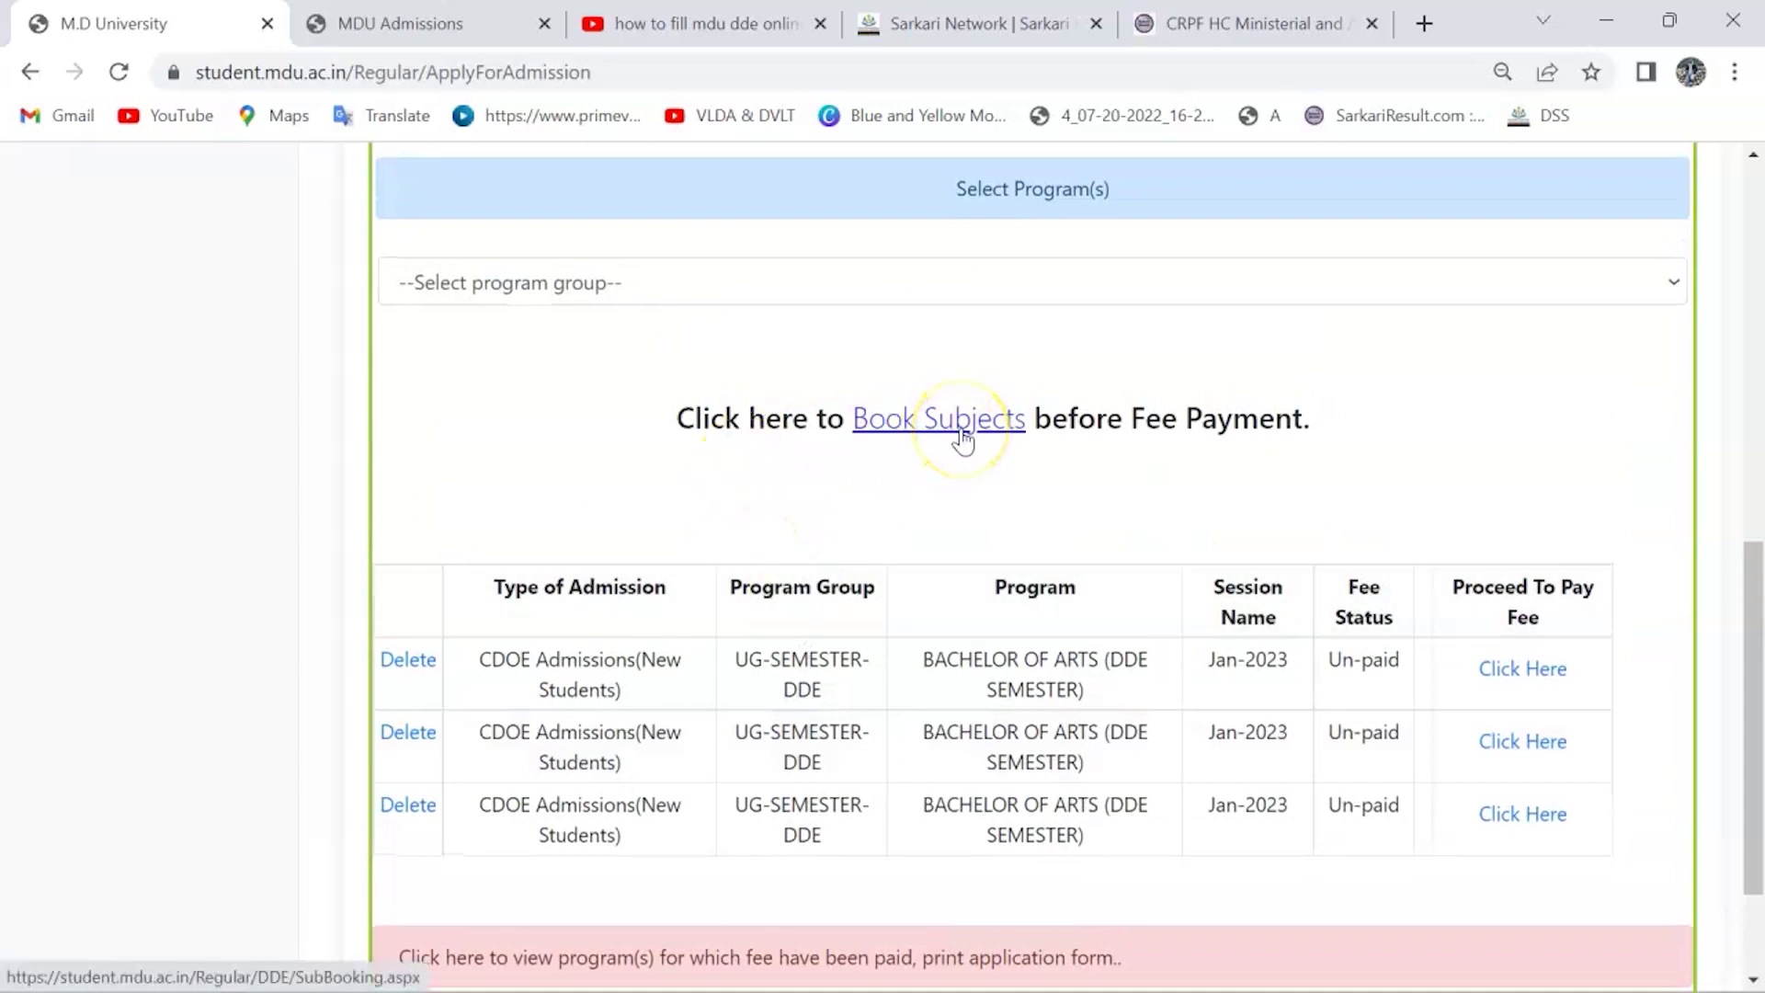
{"action": "left_click", "coordinate": [962, 440]}
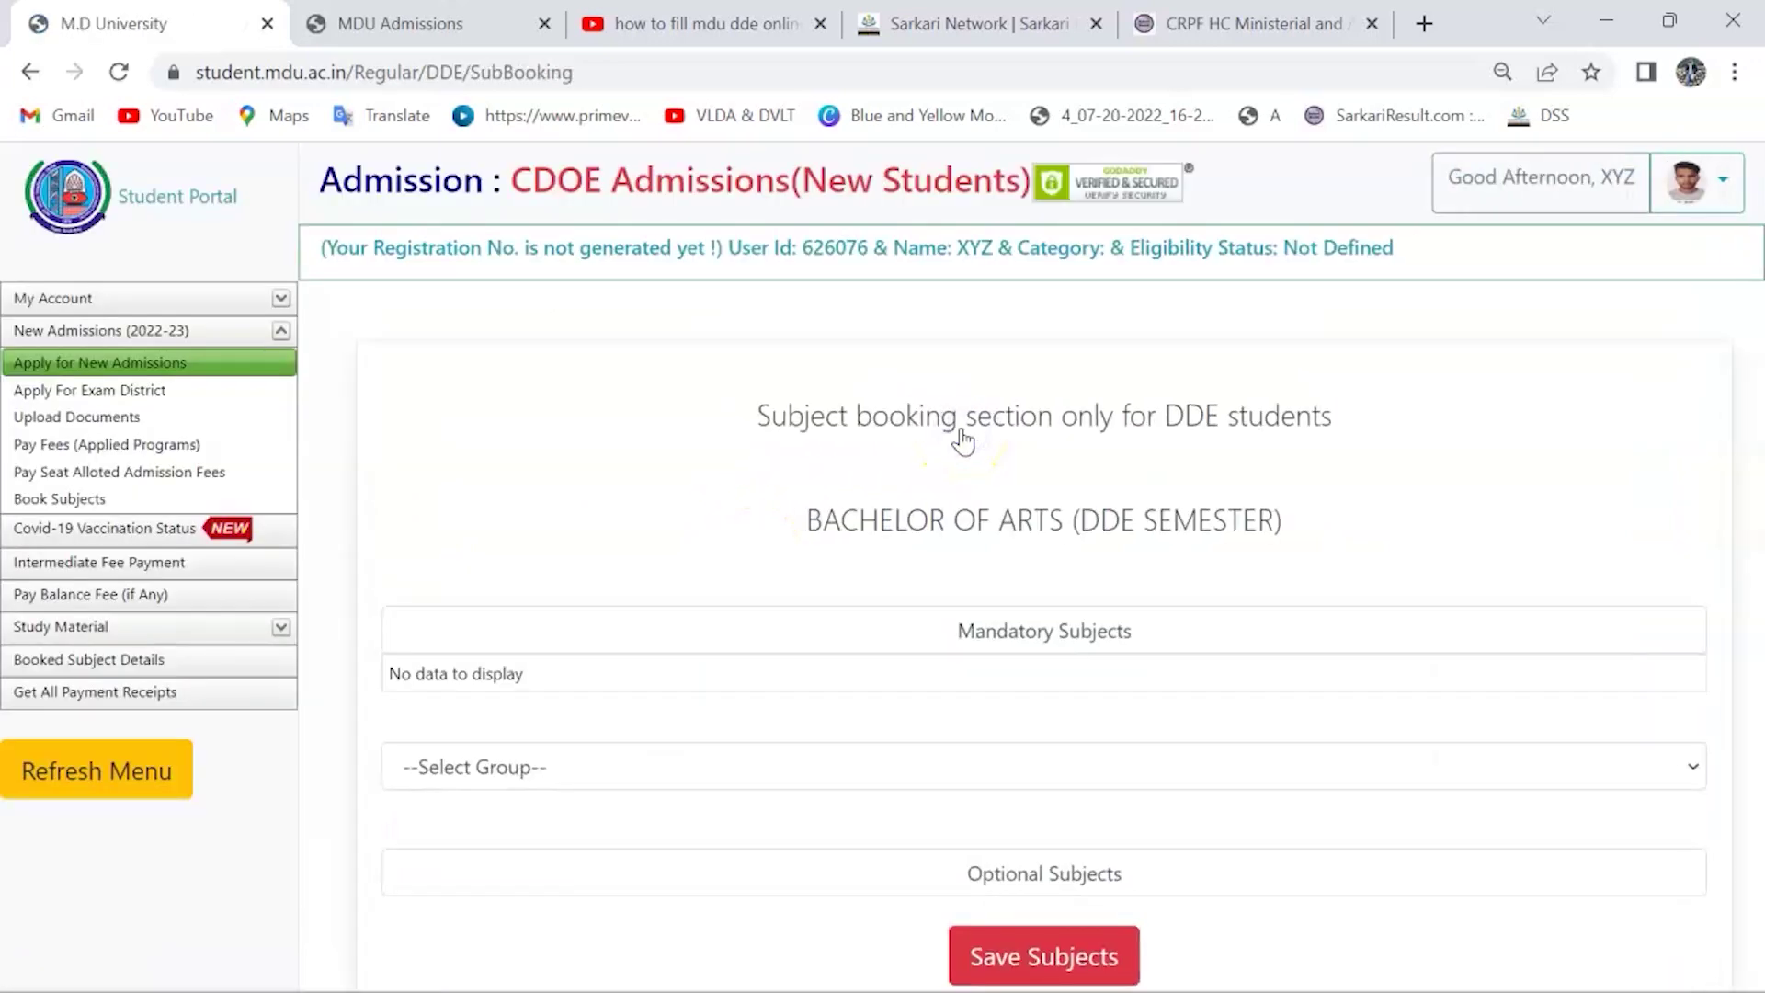
{"action": "scroll", "coordinate": [962, 441], "scroll_direction": "down", "scroll_amount": 2}
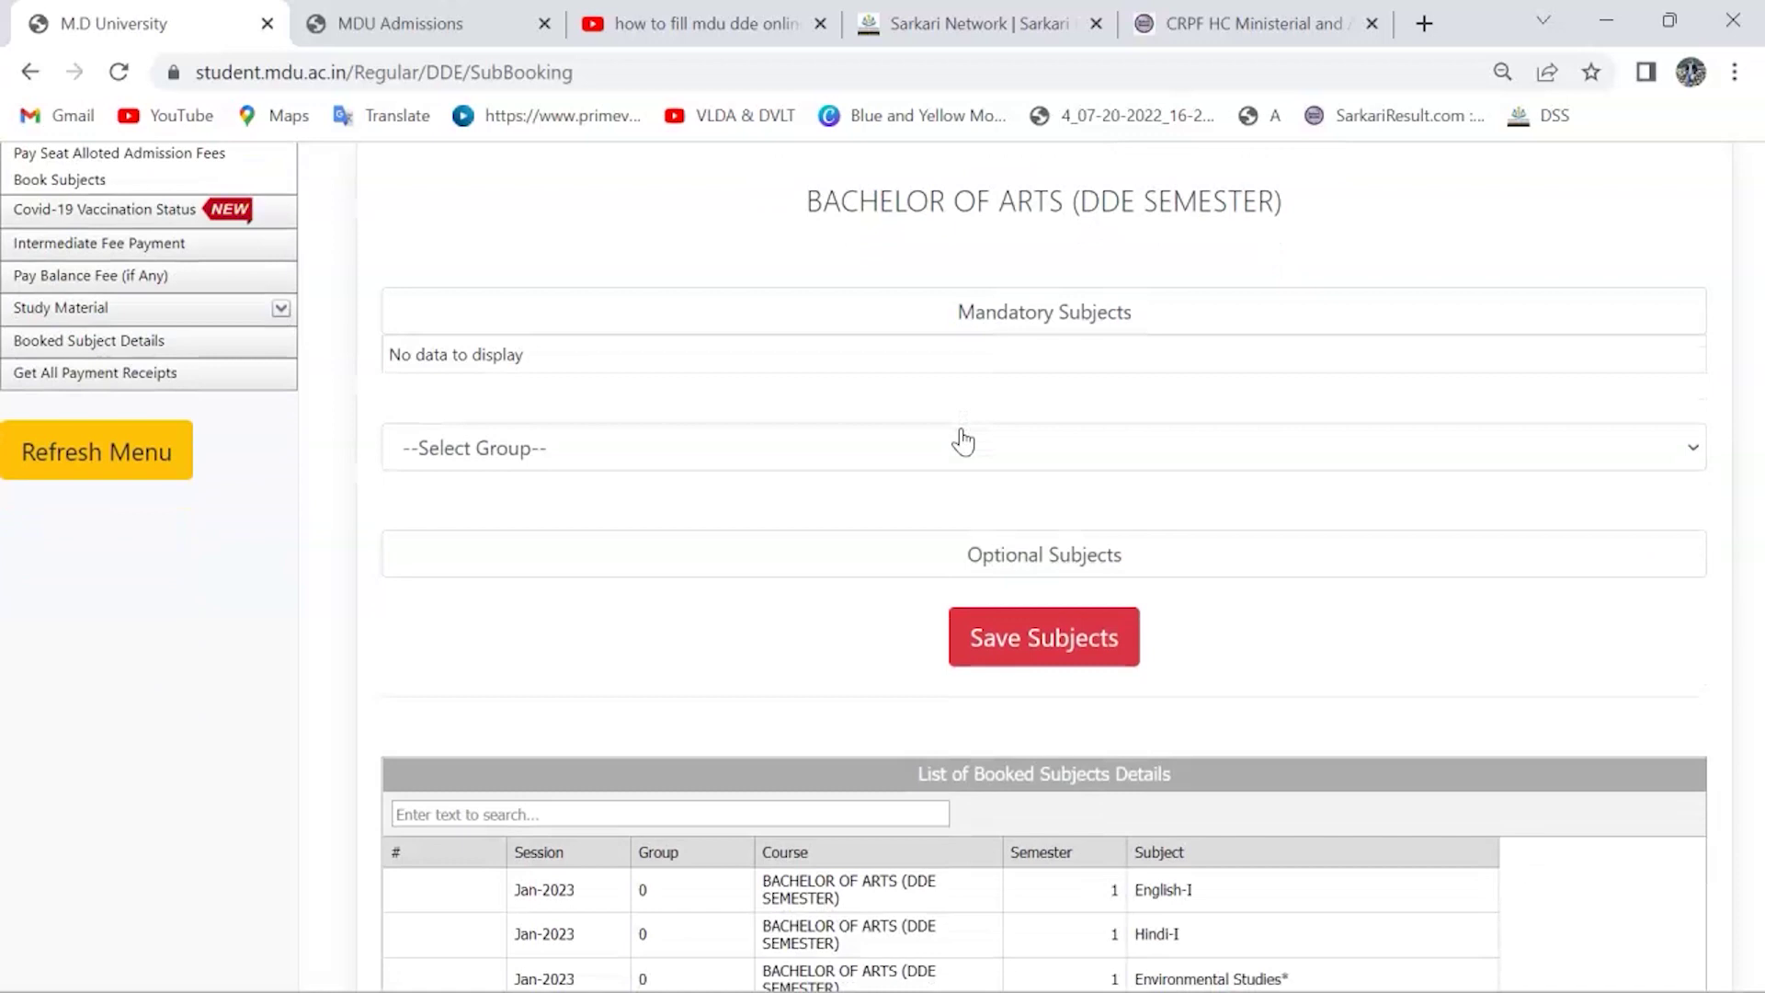
{"action": "scroll", "coordinate": [963, 441], "scroll_direction": "down", "scroll_amount": 3}
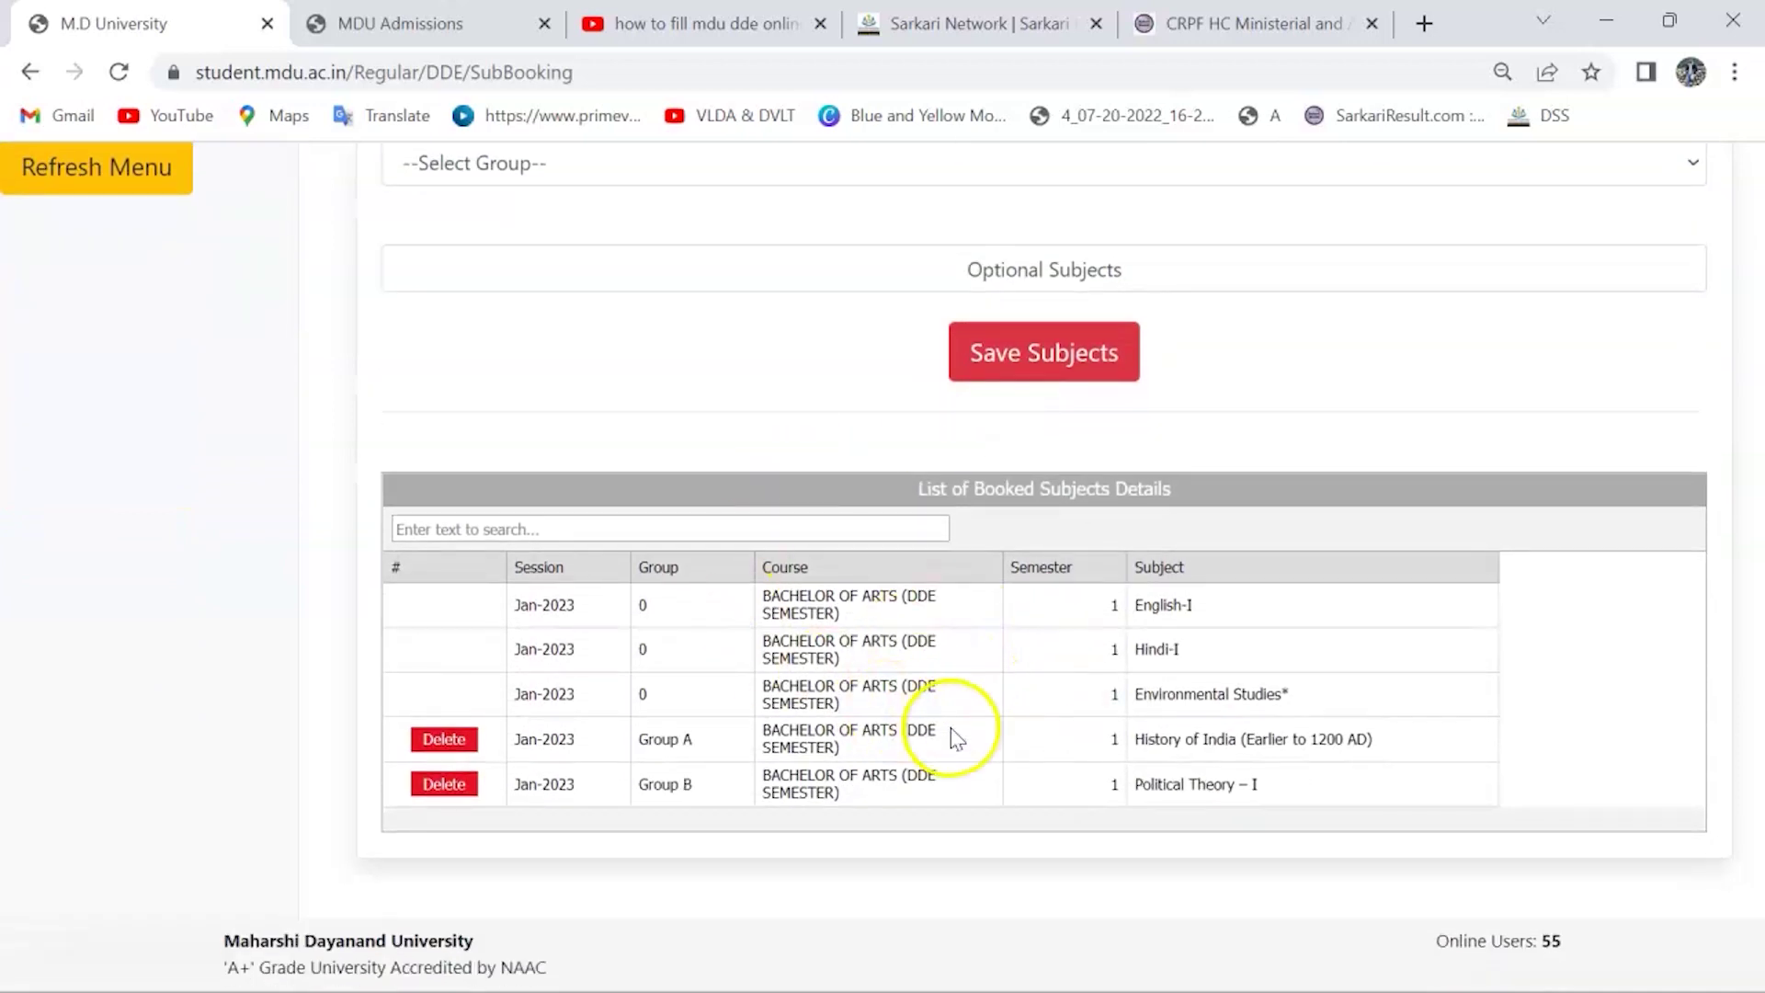
{"action": "left_click", "coordinate": [445, 739]}
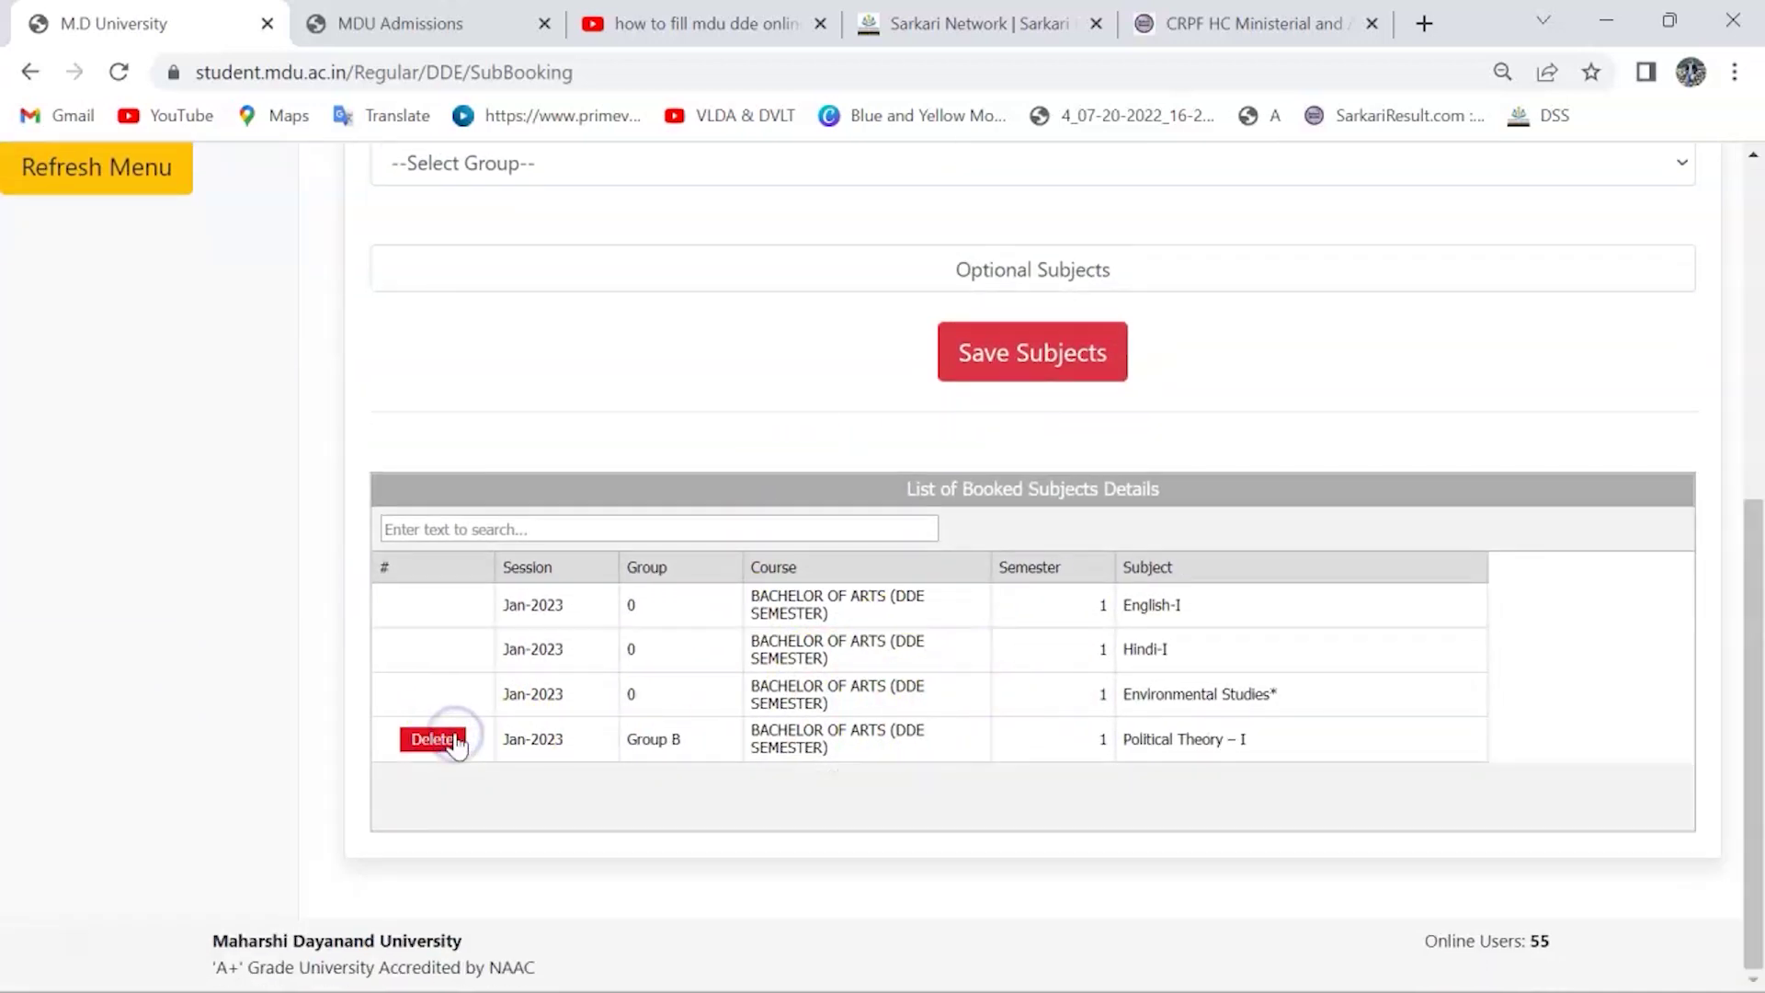
{"action": "scroll", "coordinate": [455, 739], "scroll_direction": "up", "scroll_amount": 3}
{"action": "left_click", "coordinate": [512, 476]}
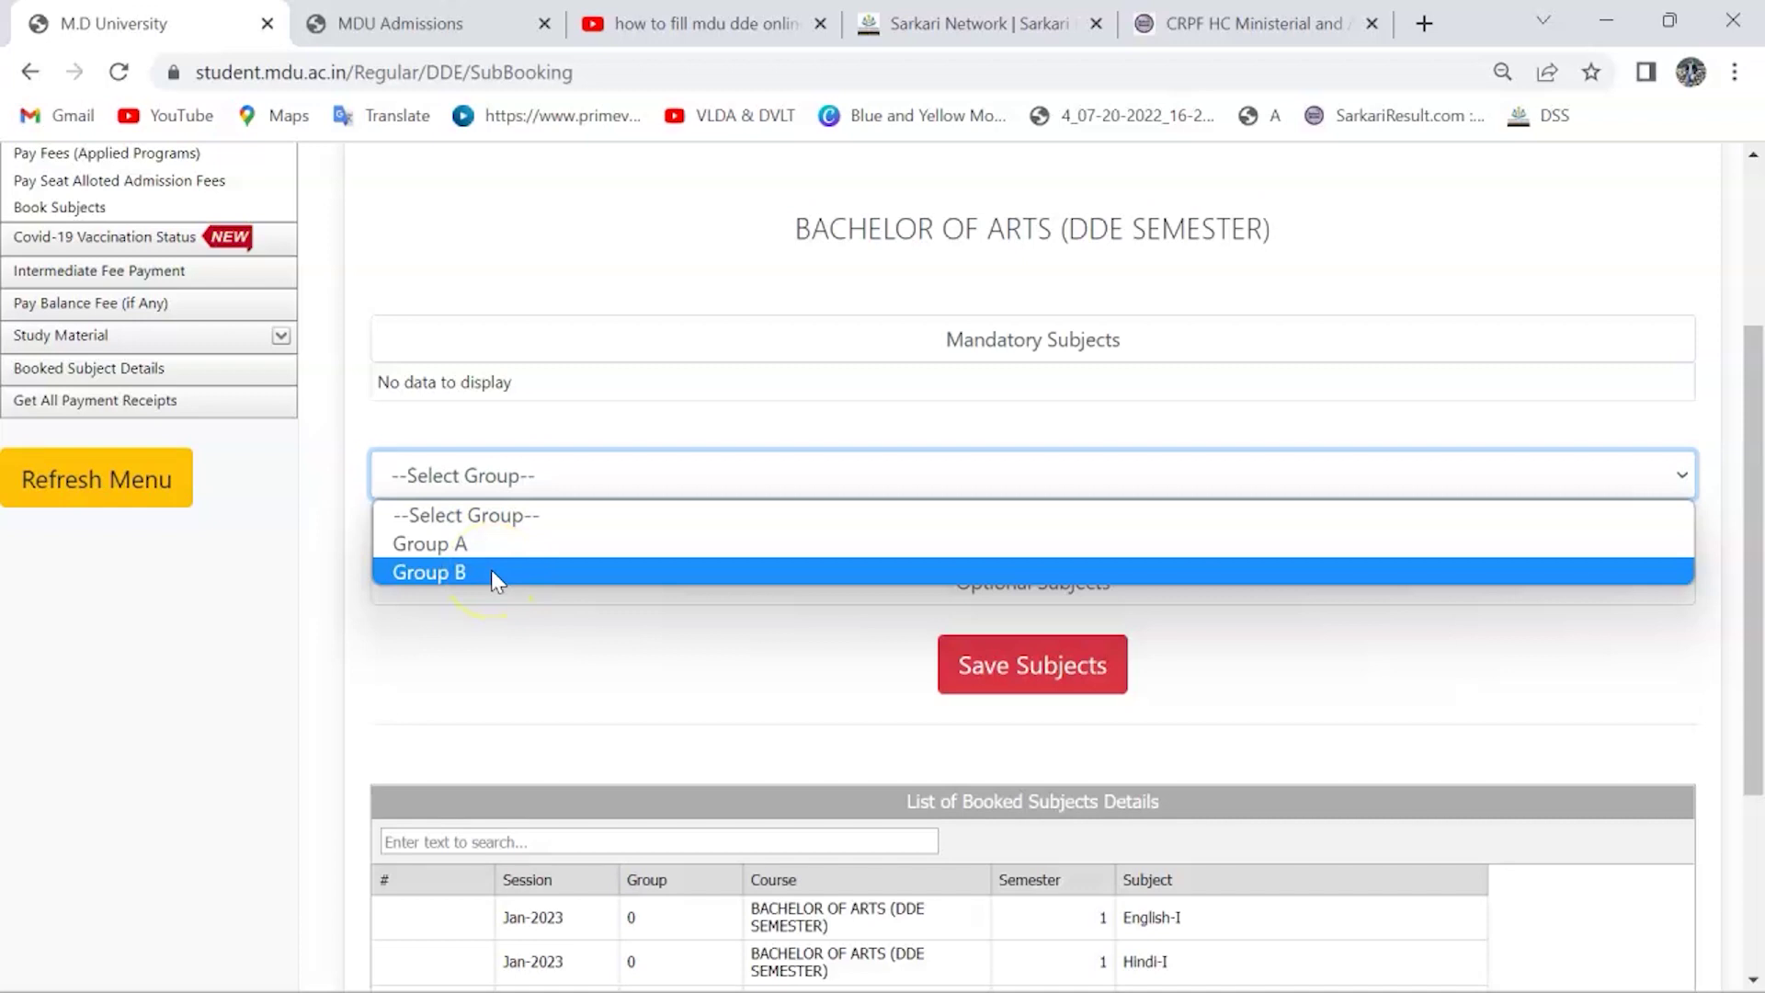
{"action": "left_click", "coordinate": [490, 570]}
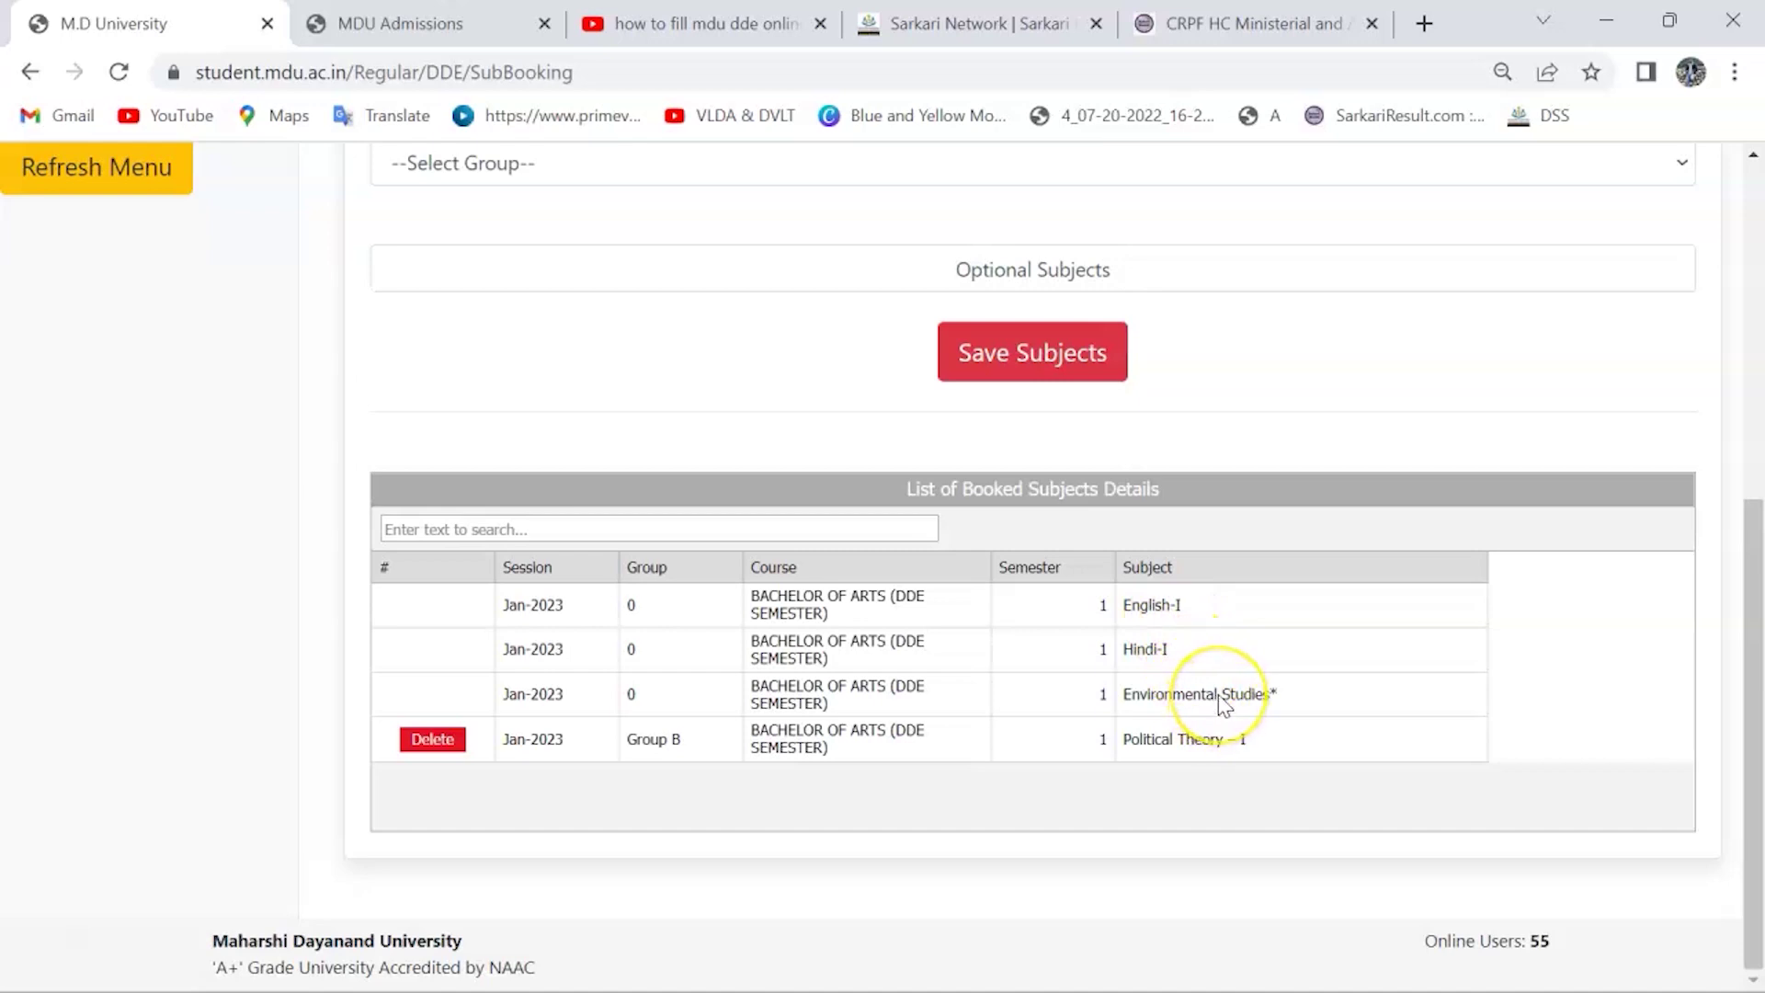
Step: Book the Group A optional subject History of India (Earlier to 1200 AD), save it, and review the booked subjects list
{"action": "scroll", "coordinate": [1223, 704], "scroll_direction": "up", "scroll_amount": 2}
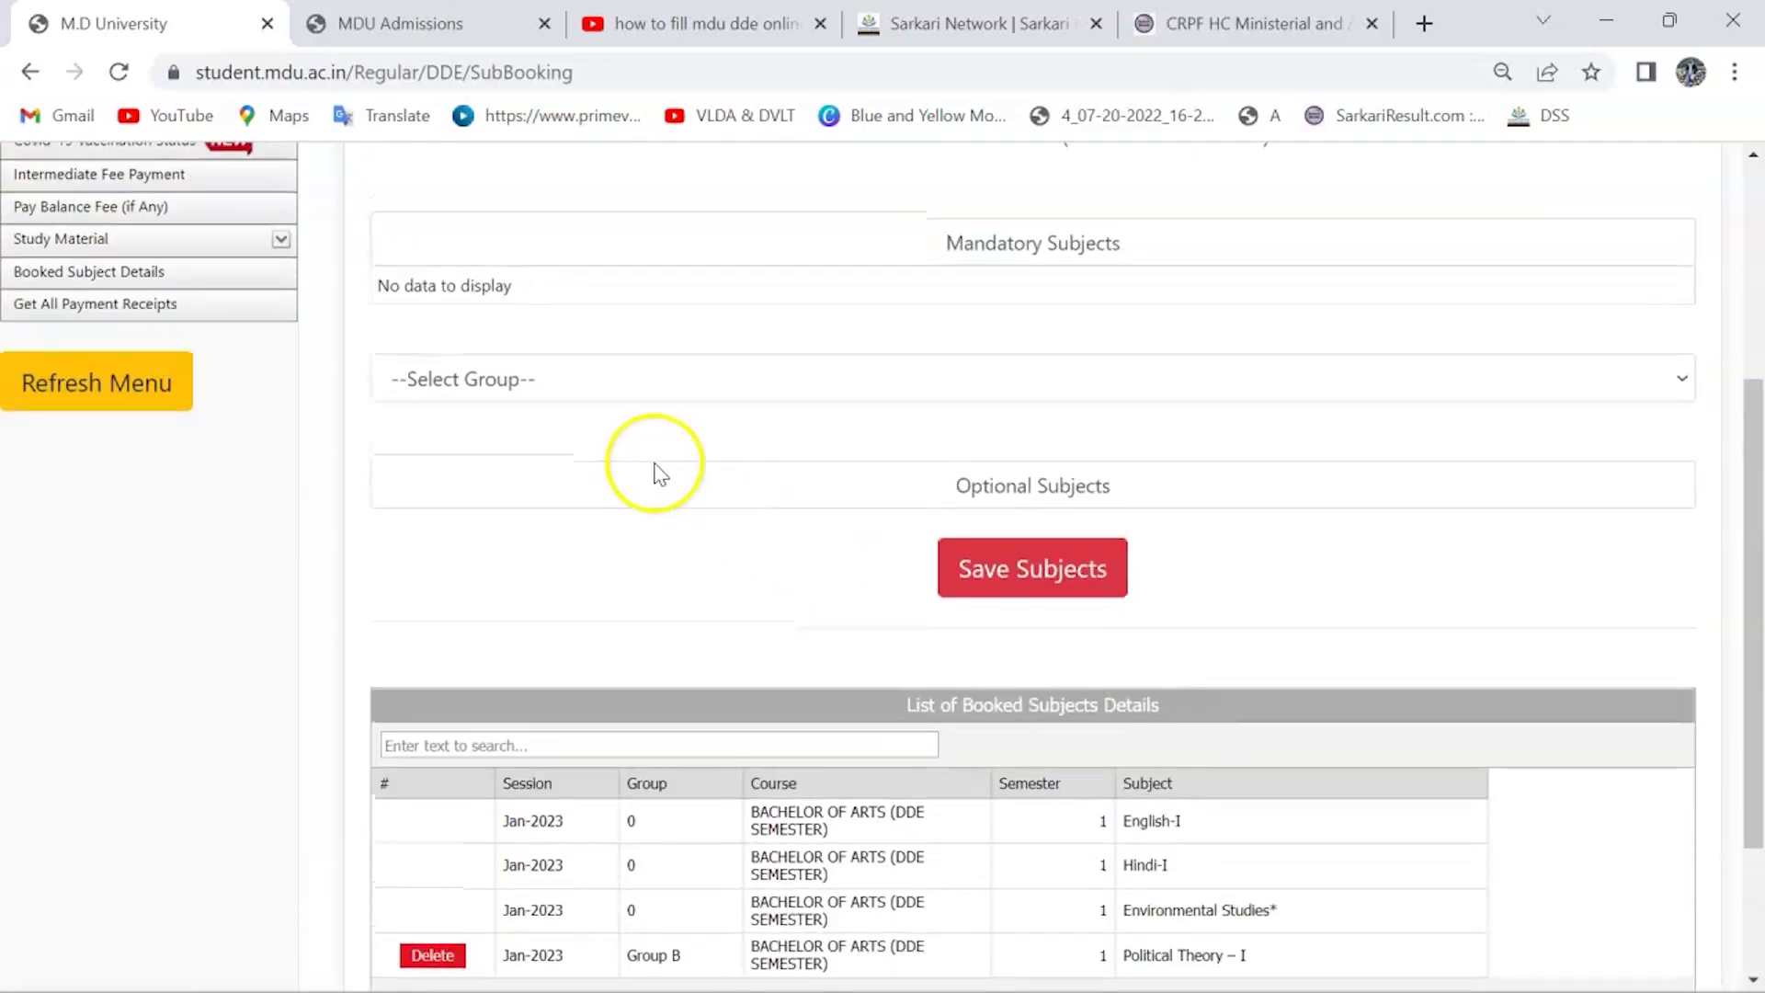
{"action": "left_click", "coordinate": [615, 384]}
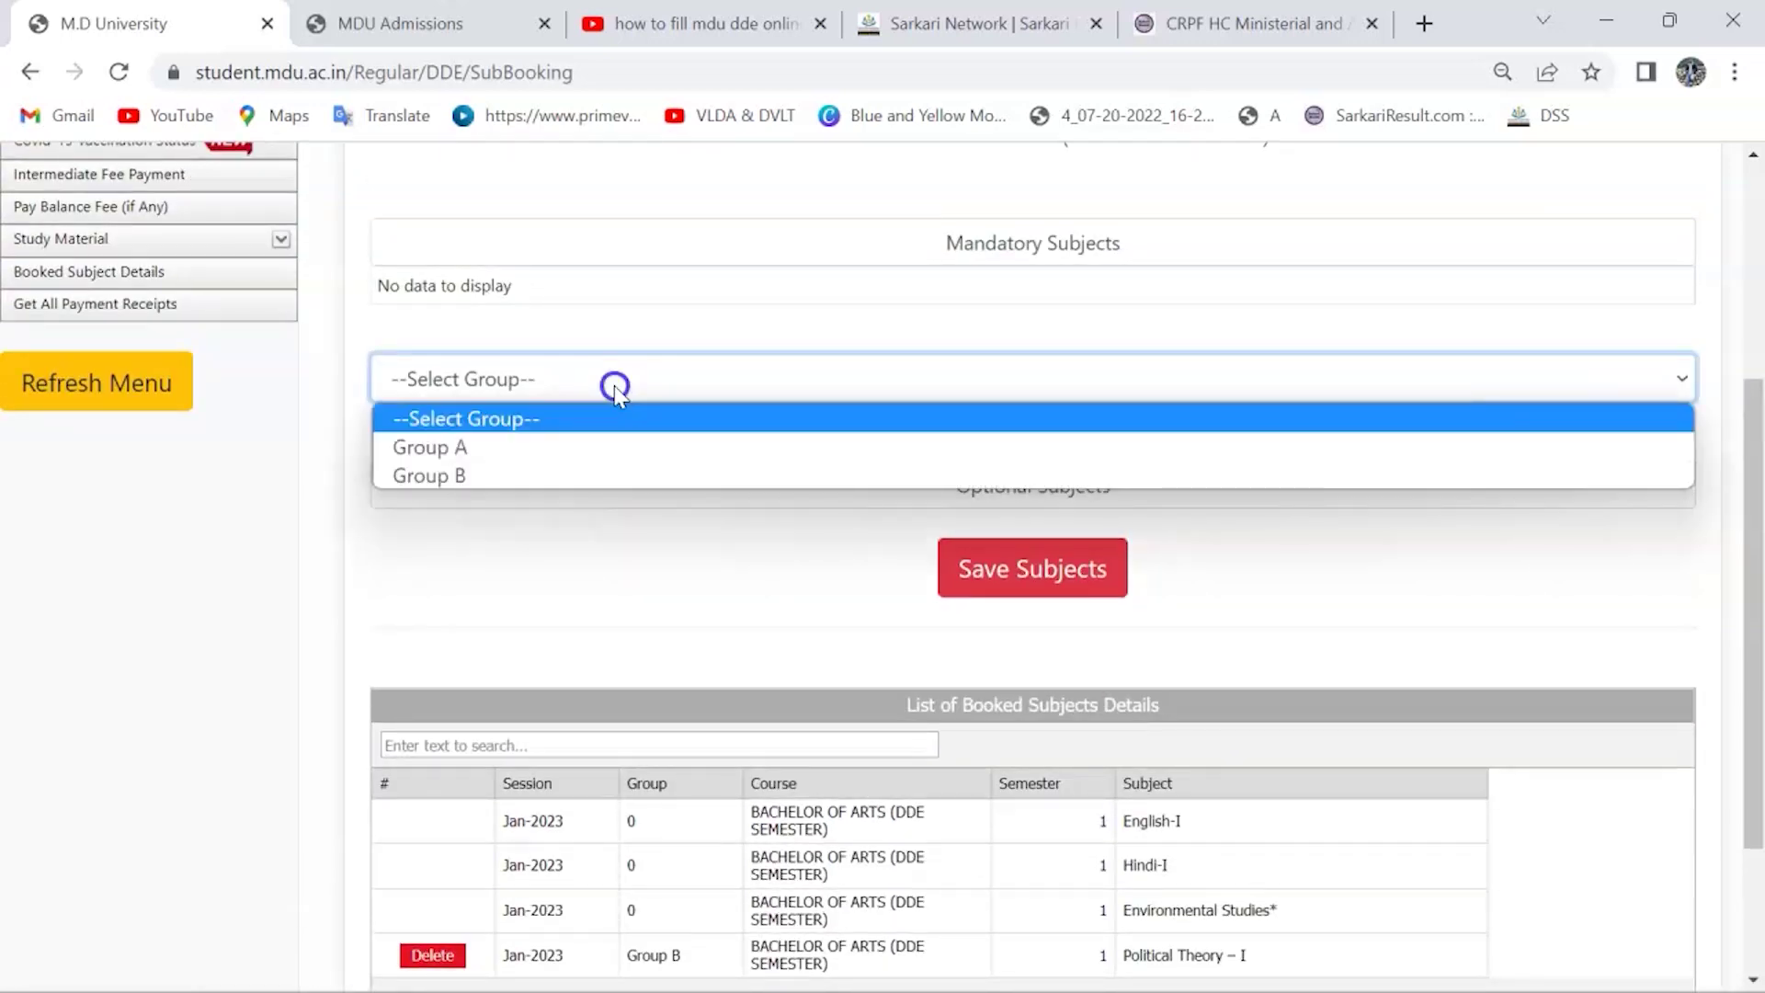
{"action": "left_click", "coordinate": [574, 448]}
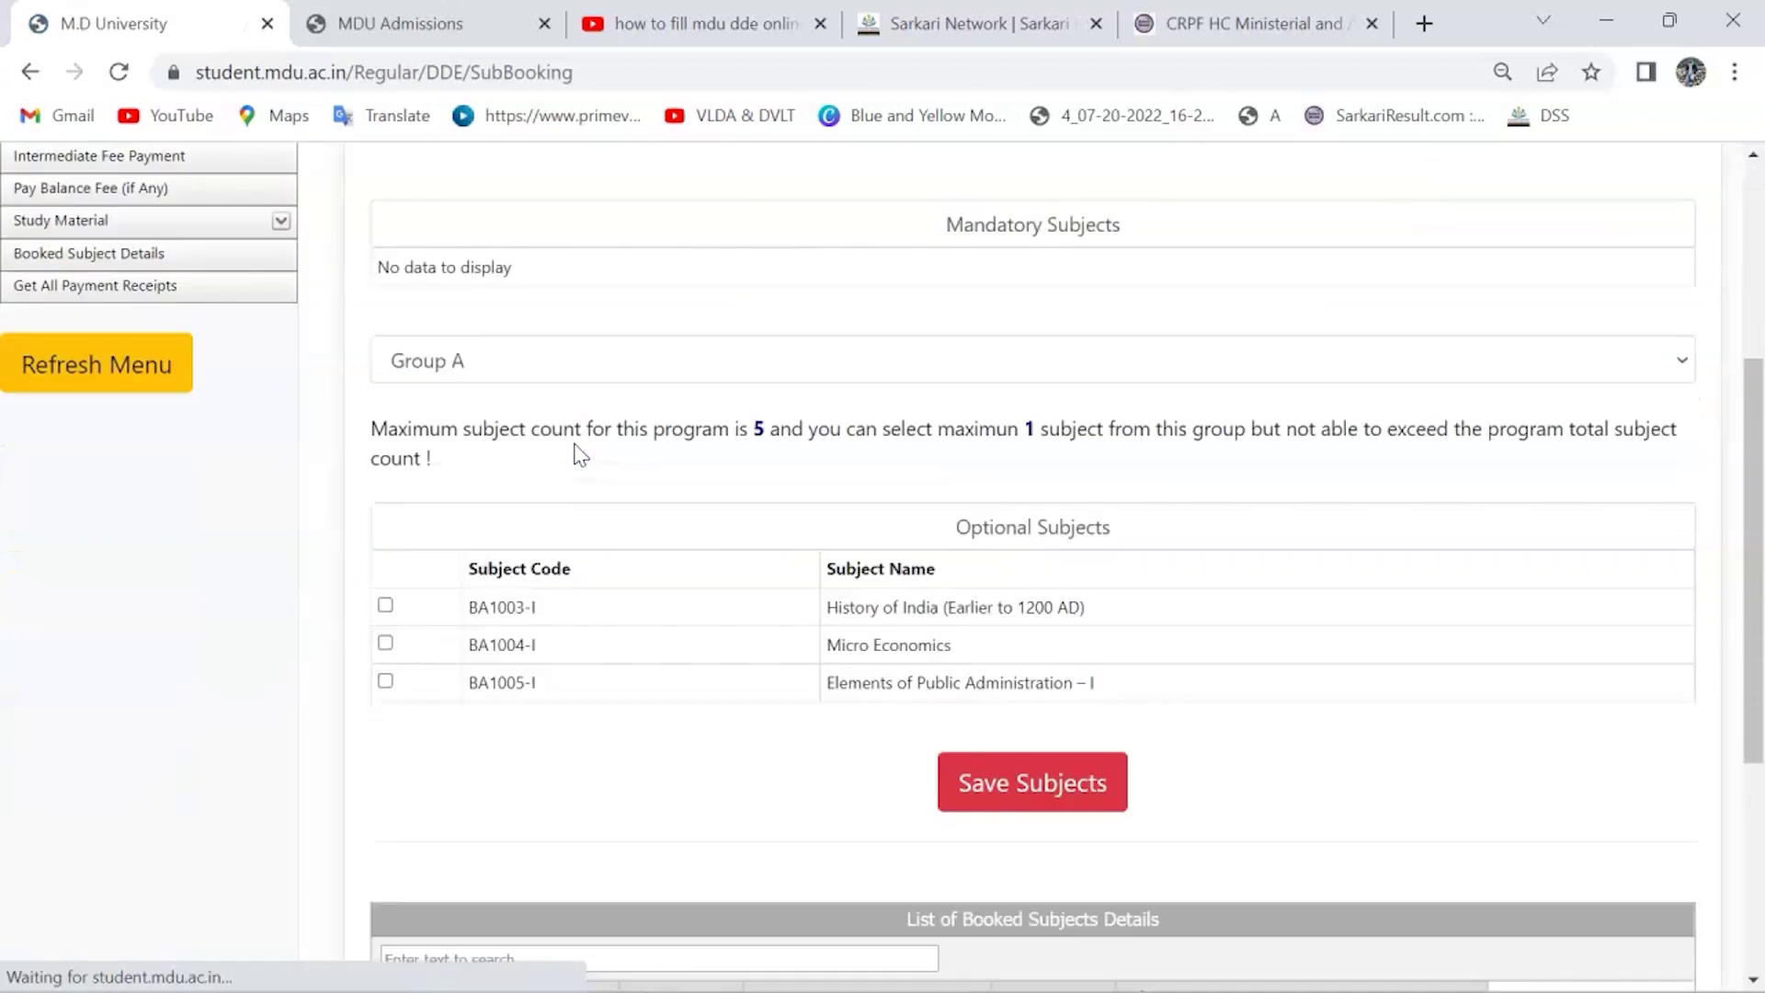
{"action": "scroll", "coordinate": [571, 453], "scroll_direction": "down", "scroll_amount": 3}
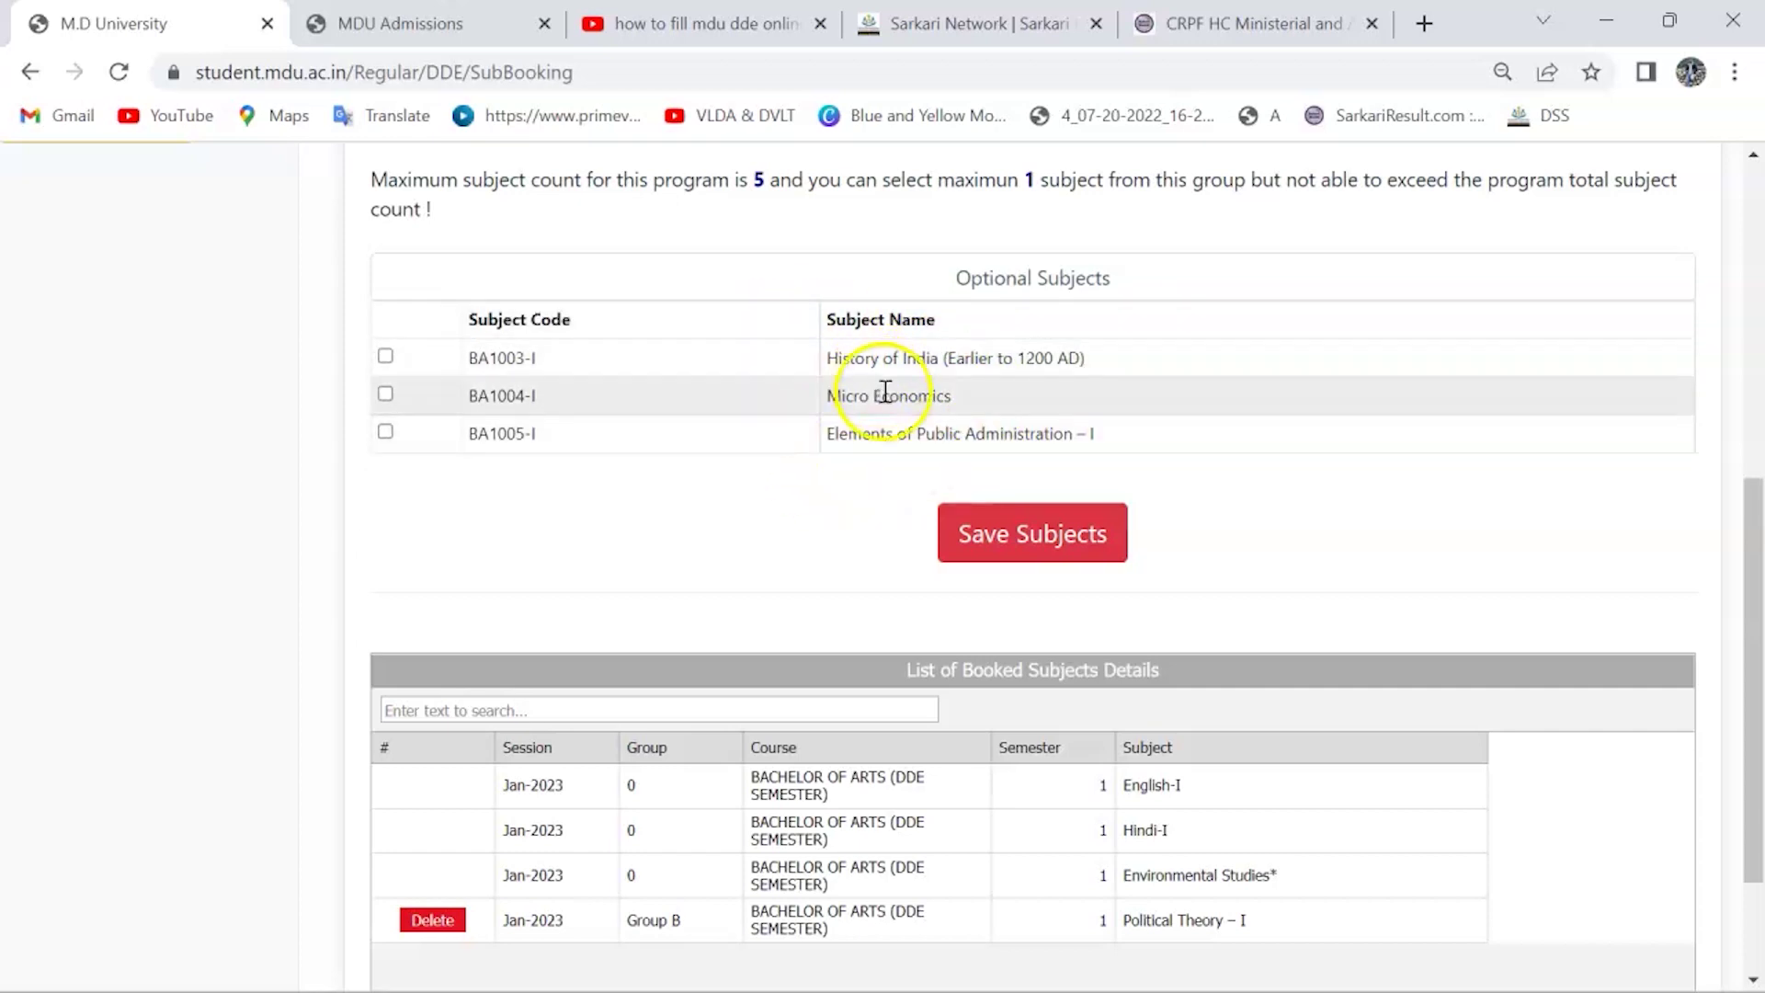
{"action": "left_click", "coordinate": [385, 356]}
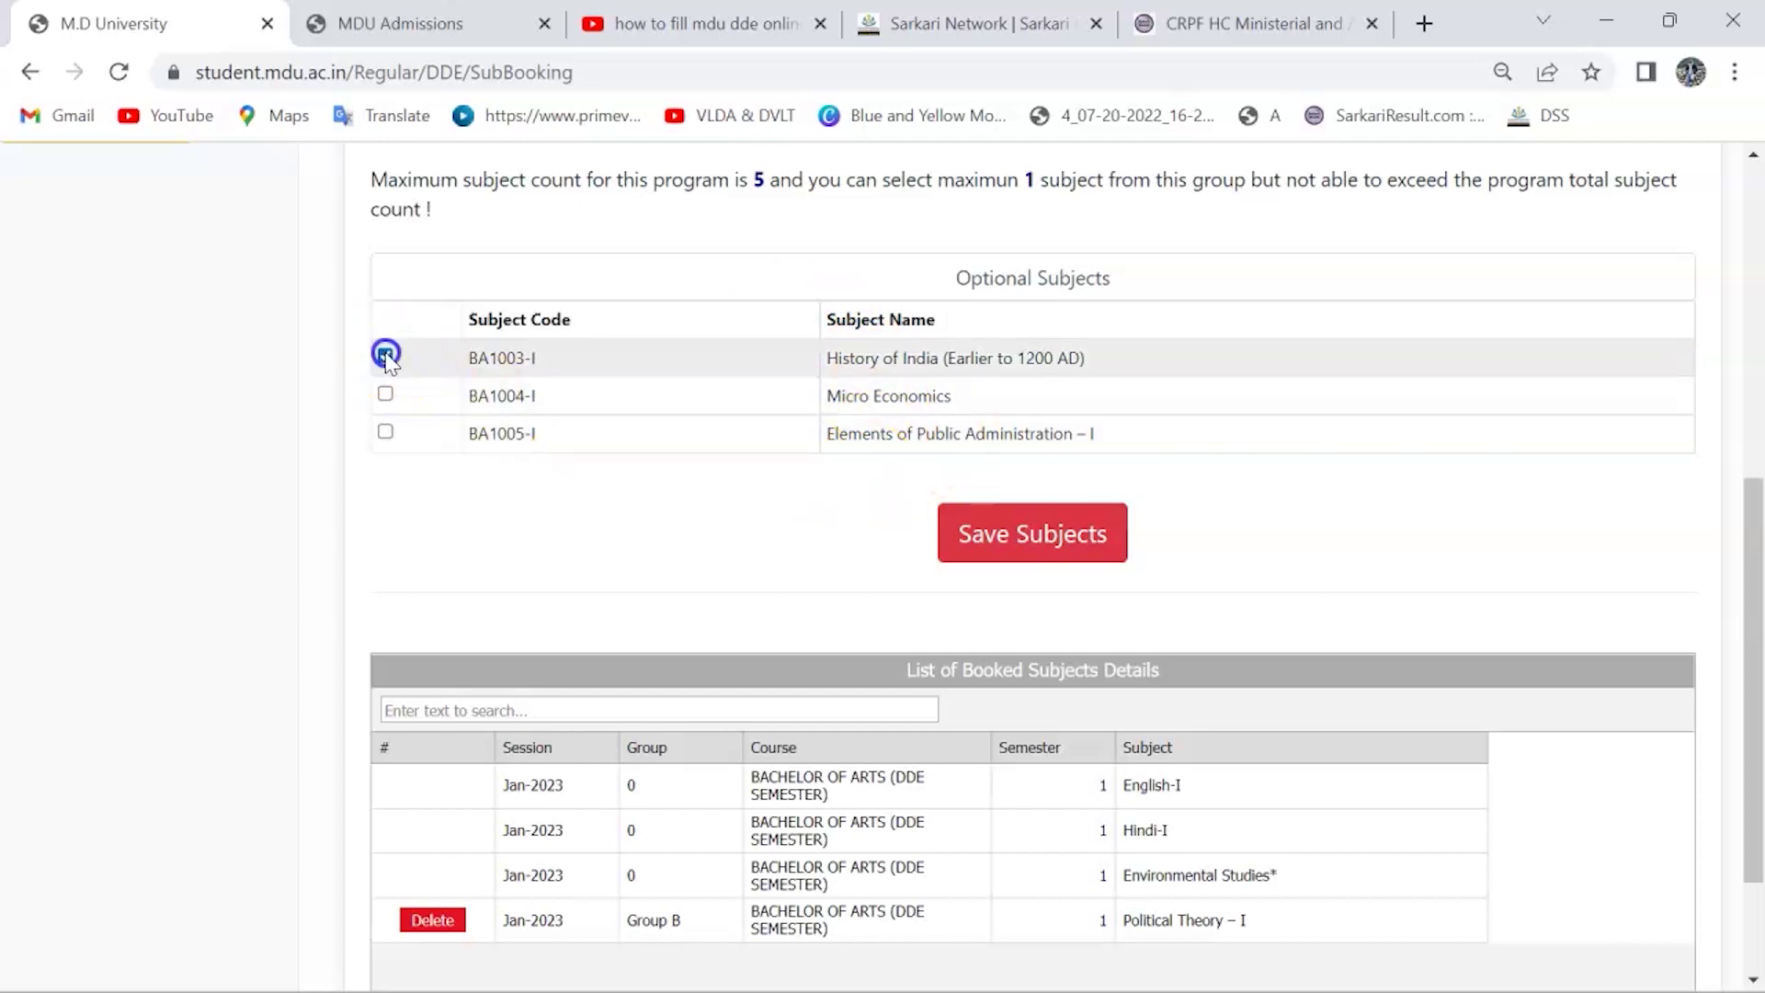
{"action": "left_click", "coordinate": [999, 533]}
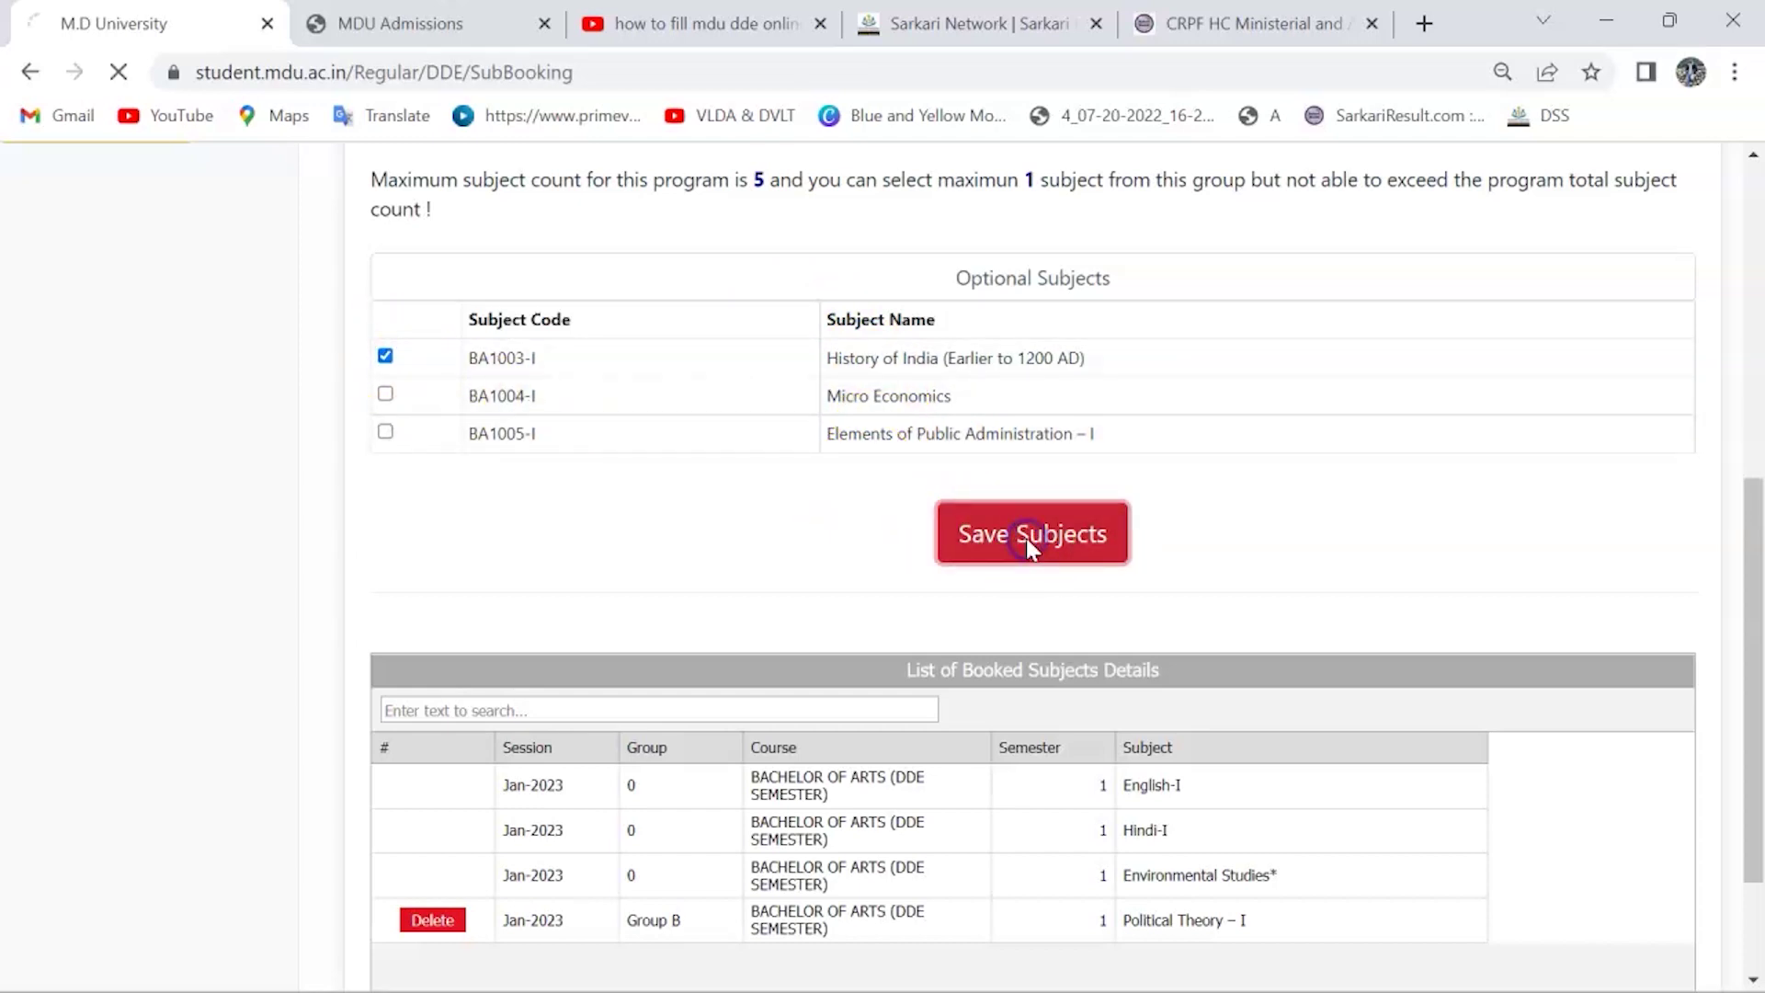
{"action": "scroll", "coordinate": [1025, 546], "scroll_direction": "down", "scroll_amount": 1}
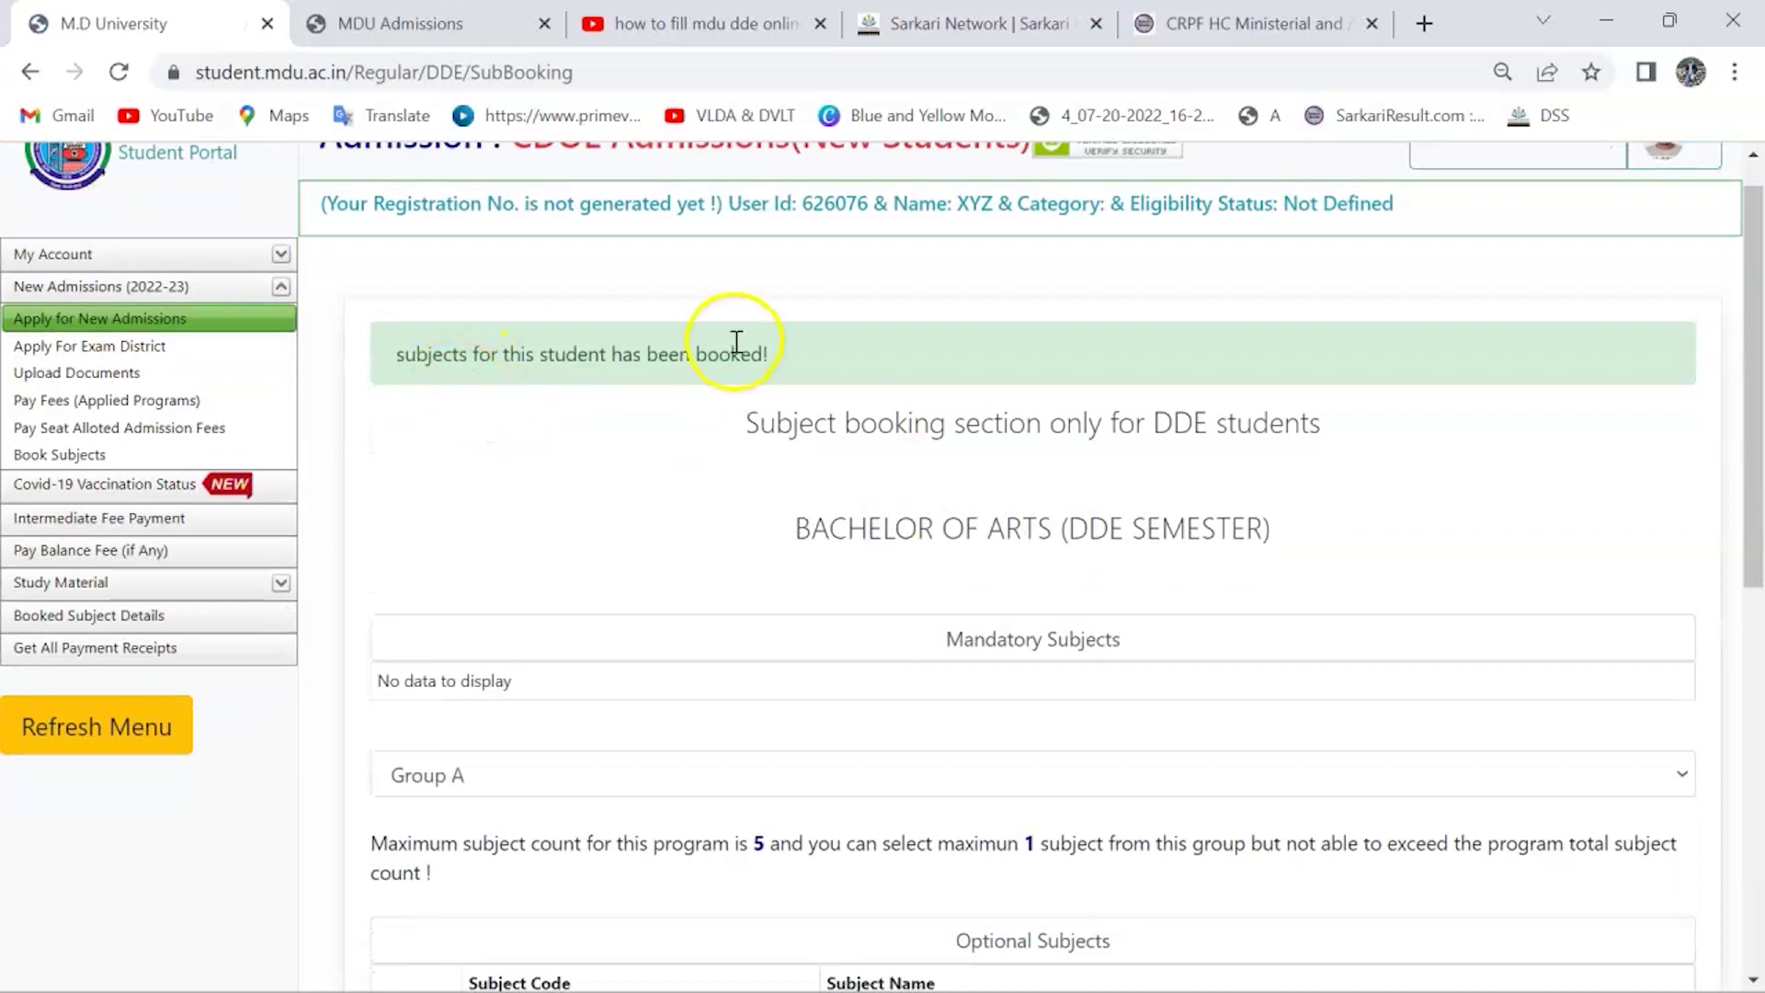
{"action": "scroll", "coordinate": [735, 432], "scroll_direction": "down", "scroll_amount": 6}
{"action": "scroll", "coordinate": [772, 487], "scroll_direction": "down", "scroll_amount": 2}
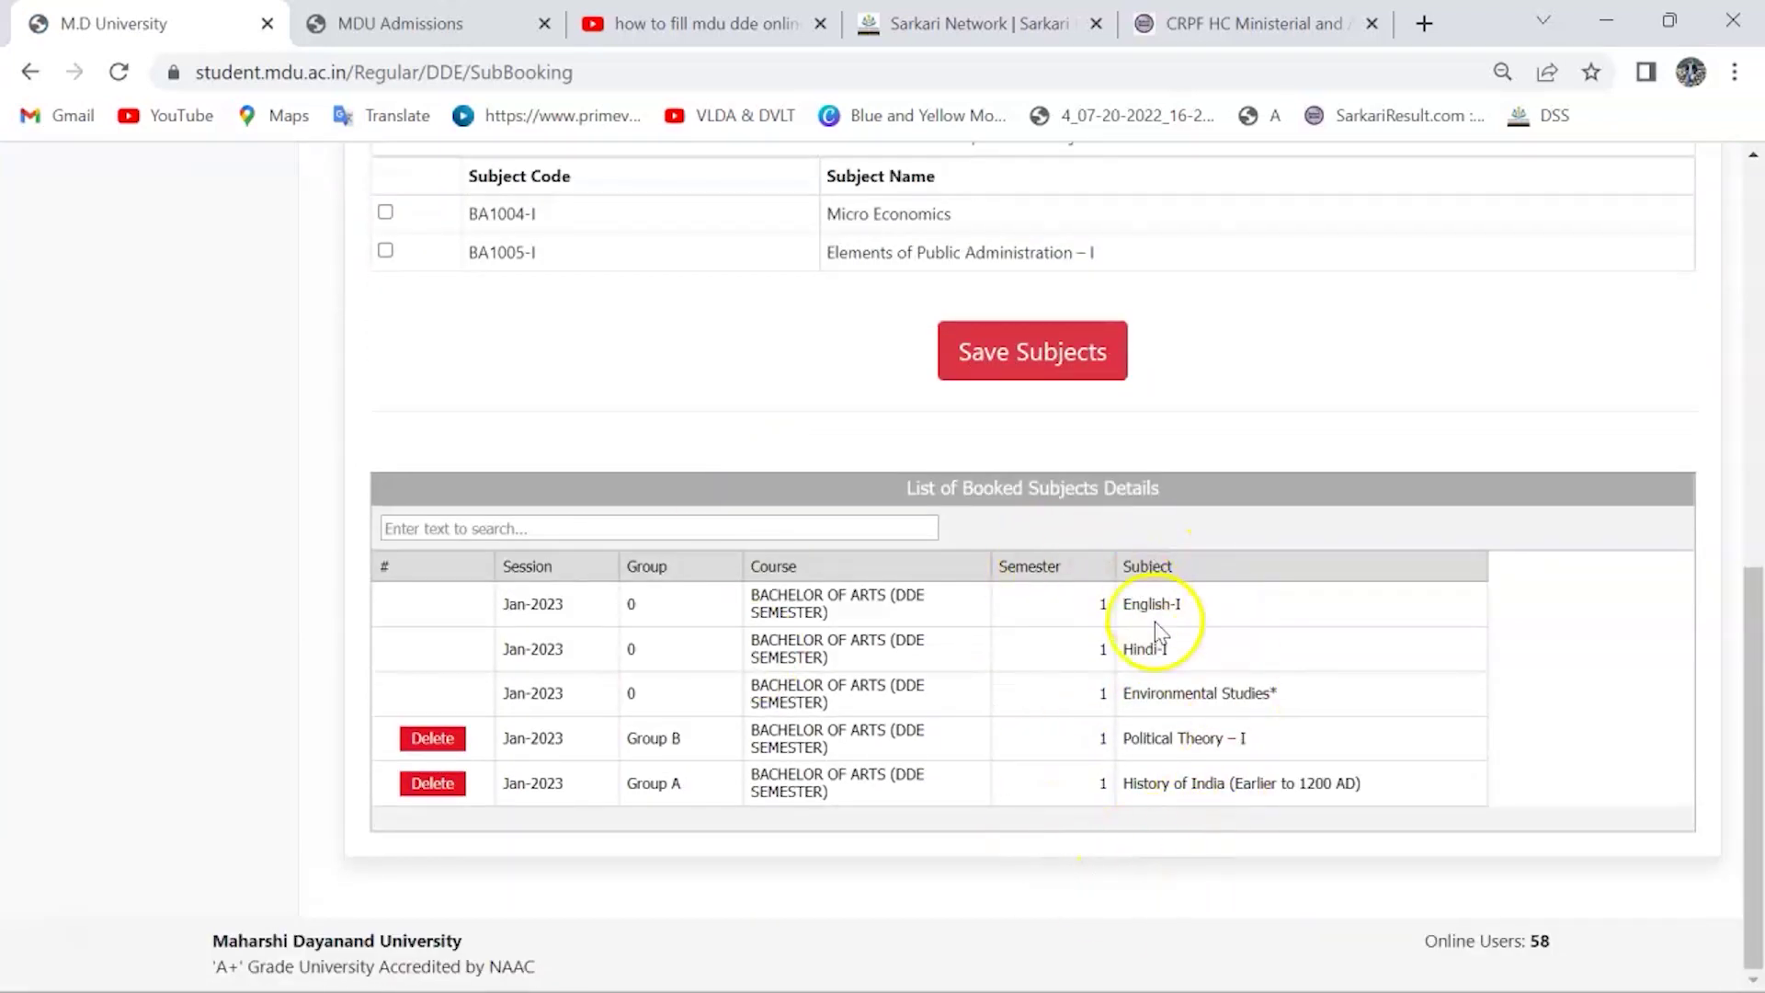
{"action": "left_click_drag", "start_coordinate": [1132, 695], "coordinate": [1287, 715]}
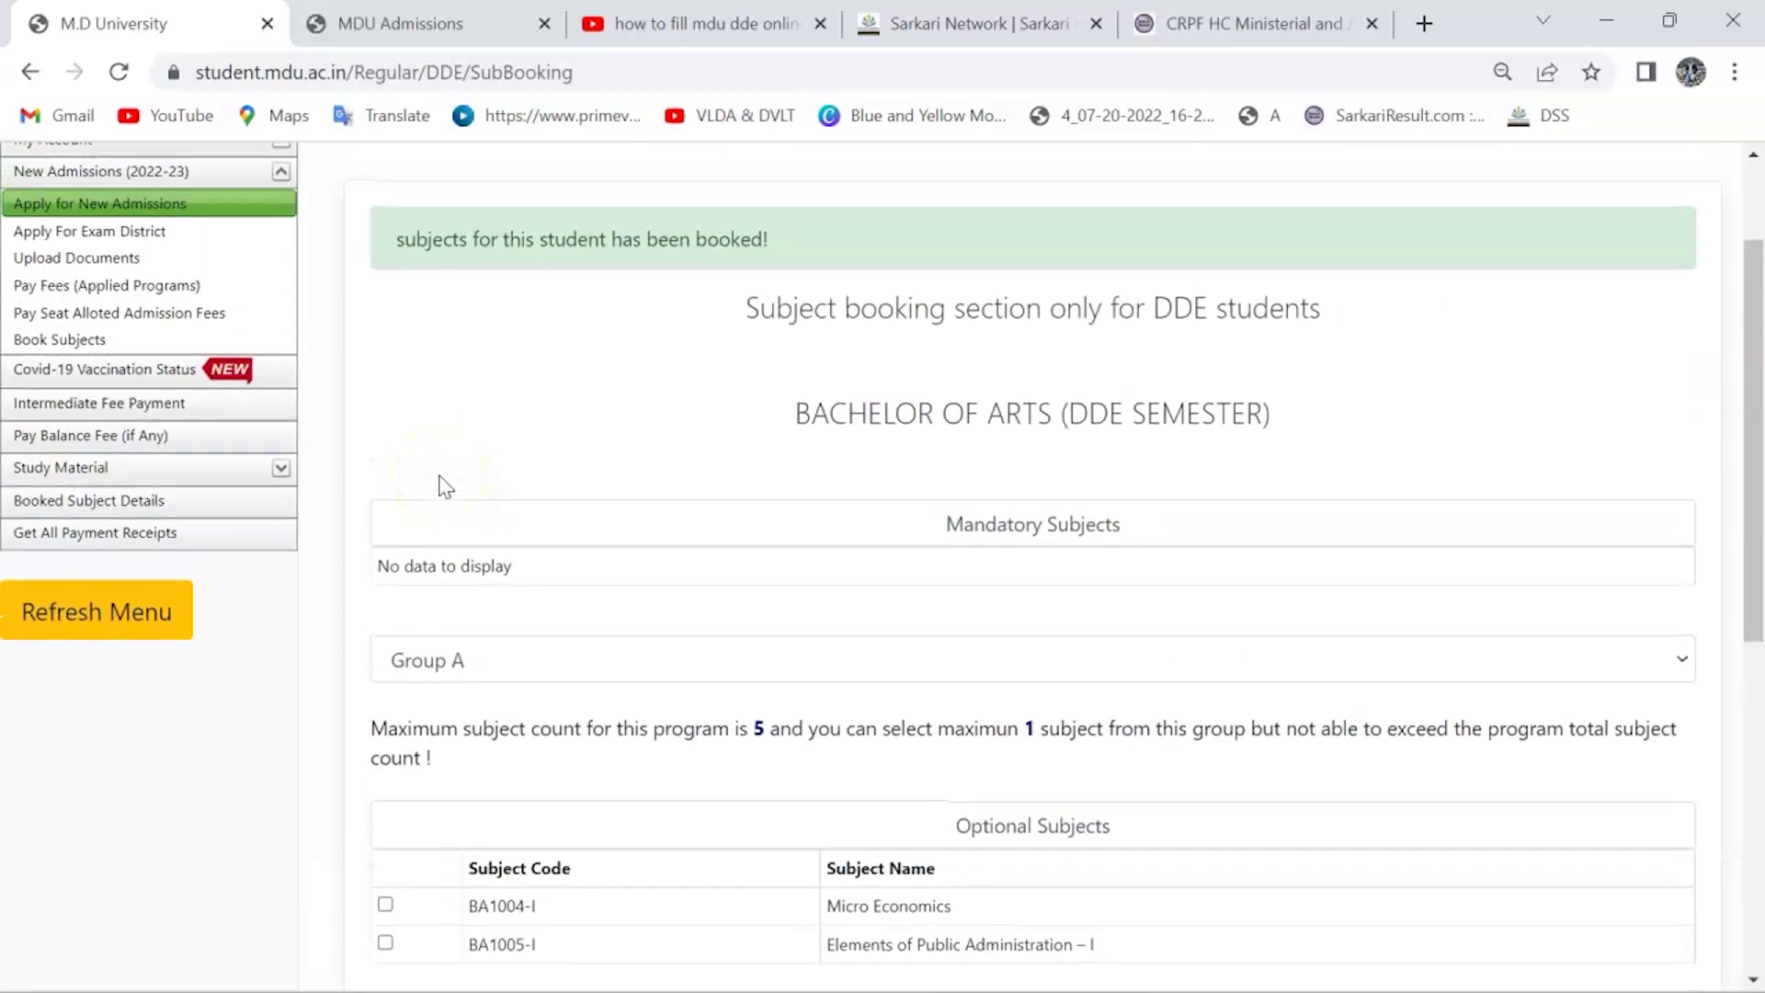
Step: Open Apply For Exam District and choose the BACHELOR OF ARTS (DDE SEMESTER) course for the exam centre
{"action": "left_click", "coordinate": [134, 233]}
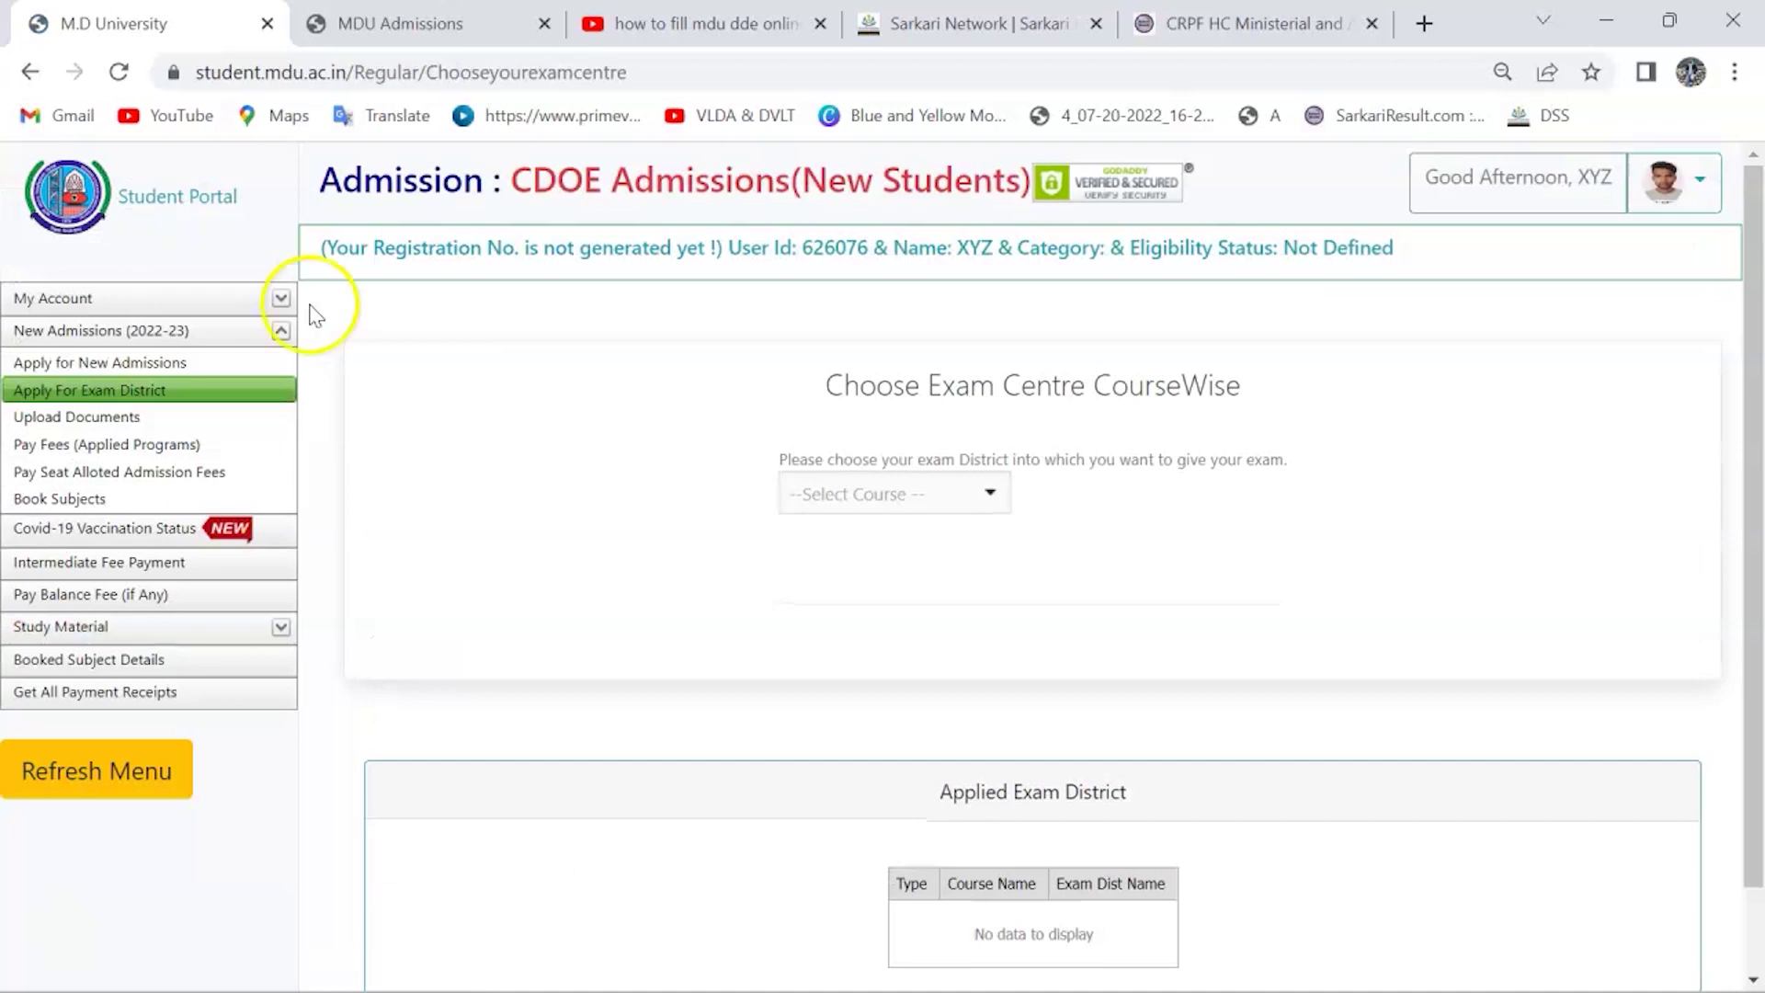
{"action": "scroll", "coordinate": [670, 511], "scroll_direction": "down", "scroll_amount": 1}
{"action": "left_click", "coordinate": [932, 390]}
{"action": "left_click", "coordinate": [930, 440]}
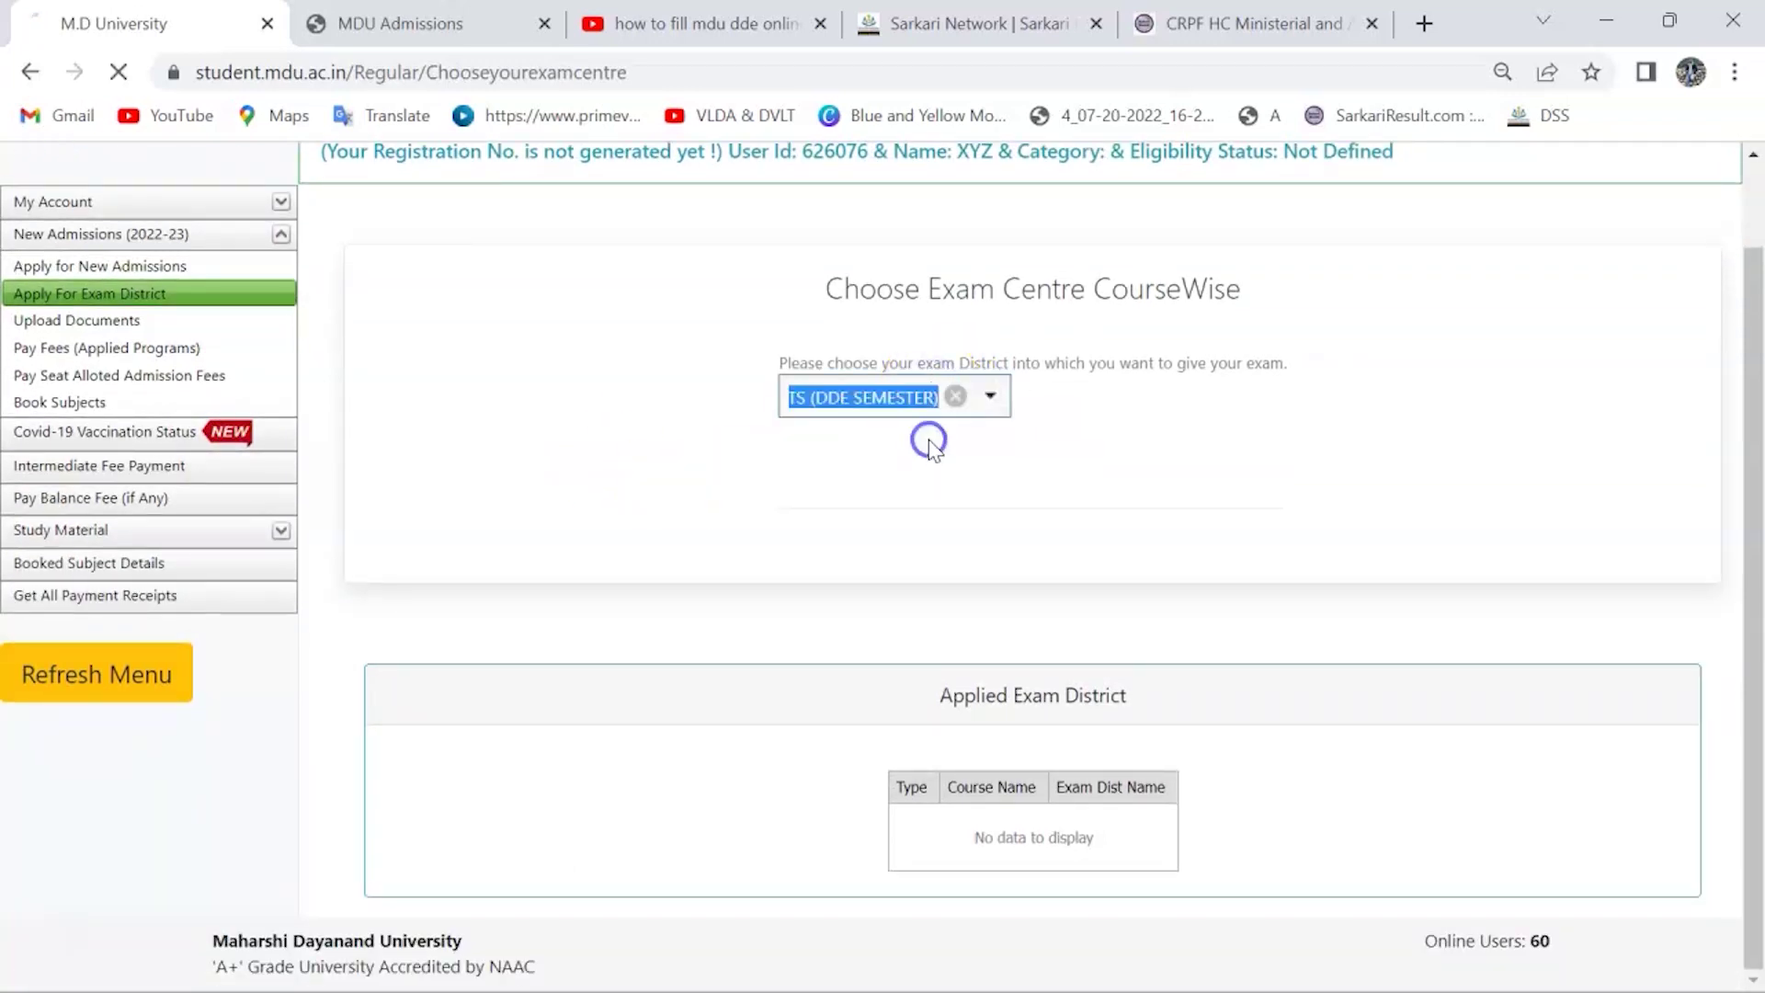
{"action": "scroll", "coordinate": [928, 439], "scroll_direction": "down", "scroll_amount": 1}
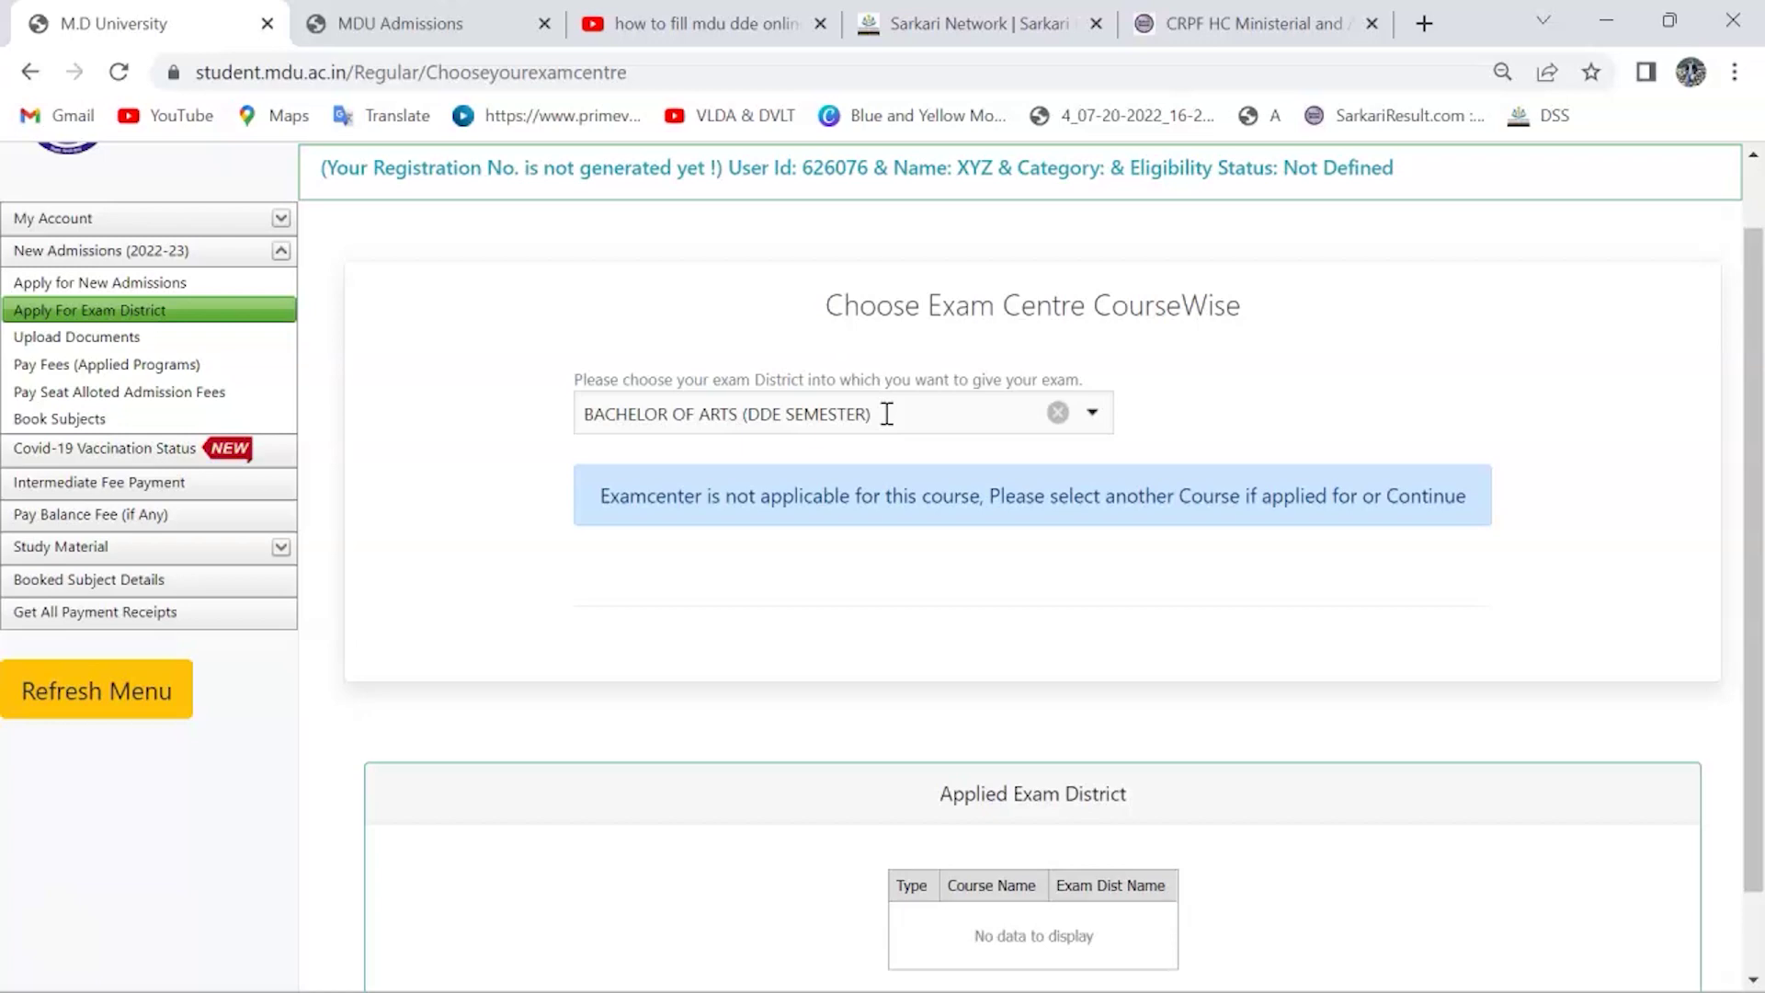
{"action": "scroll", "coordinate": [887, 414], "scroll_direction": "down", "scroll_amount": 1}
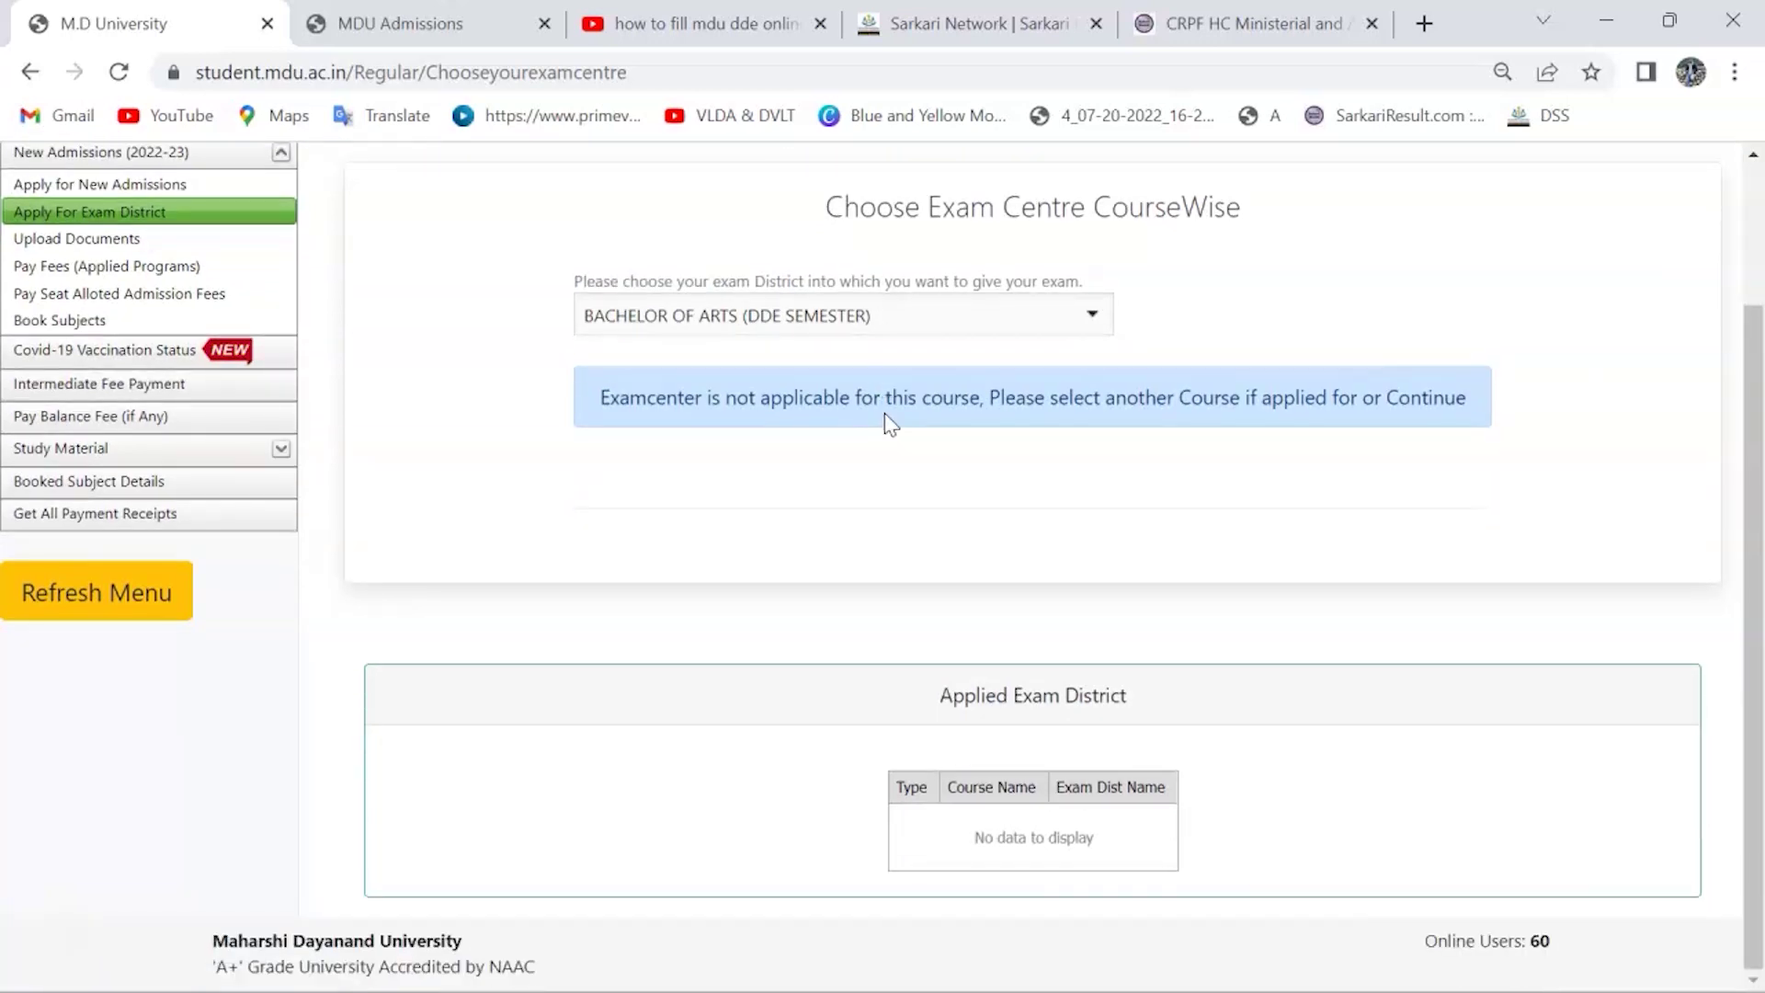
{"action": "scroll", "coordinate": [887, 423], "scroll_direction": "up", "scroll_amount": 2}
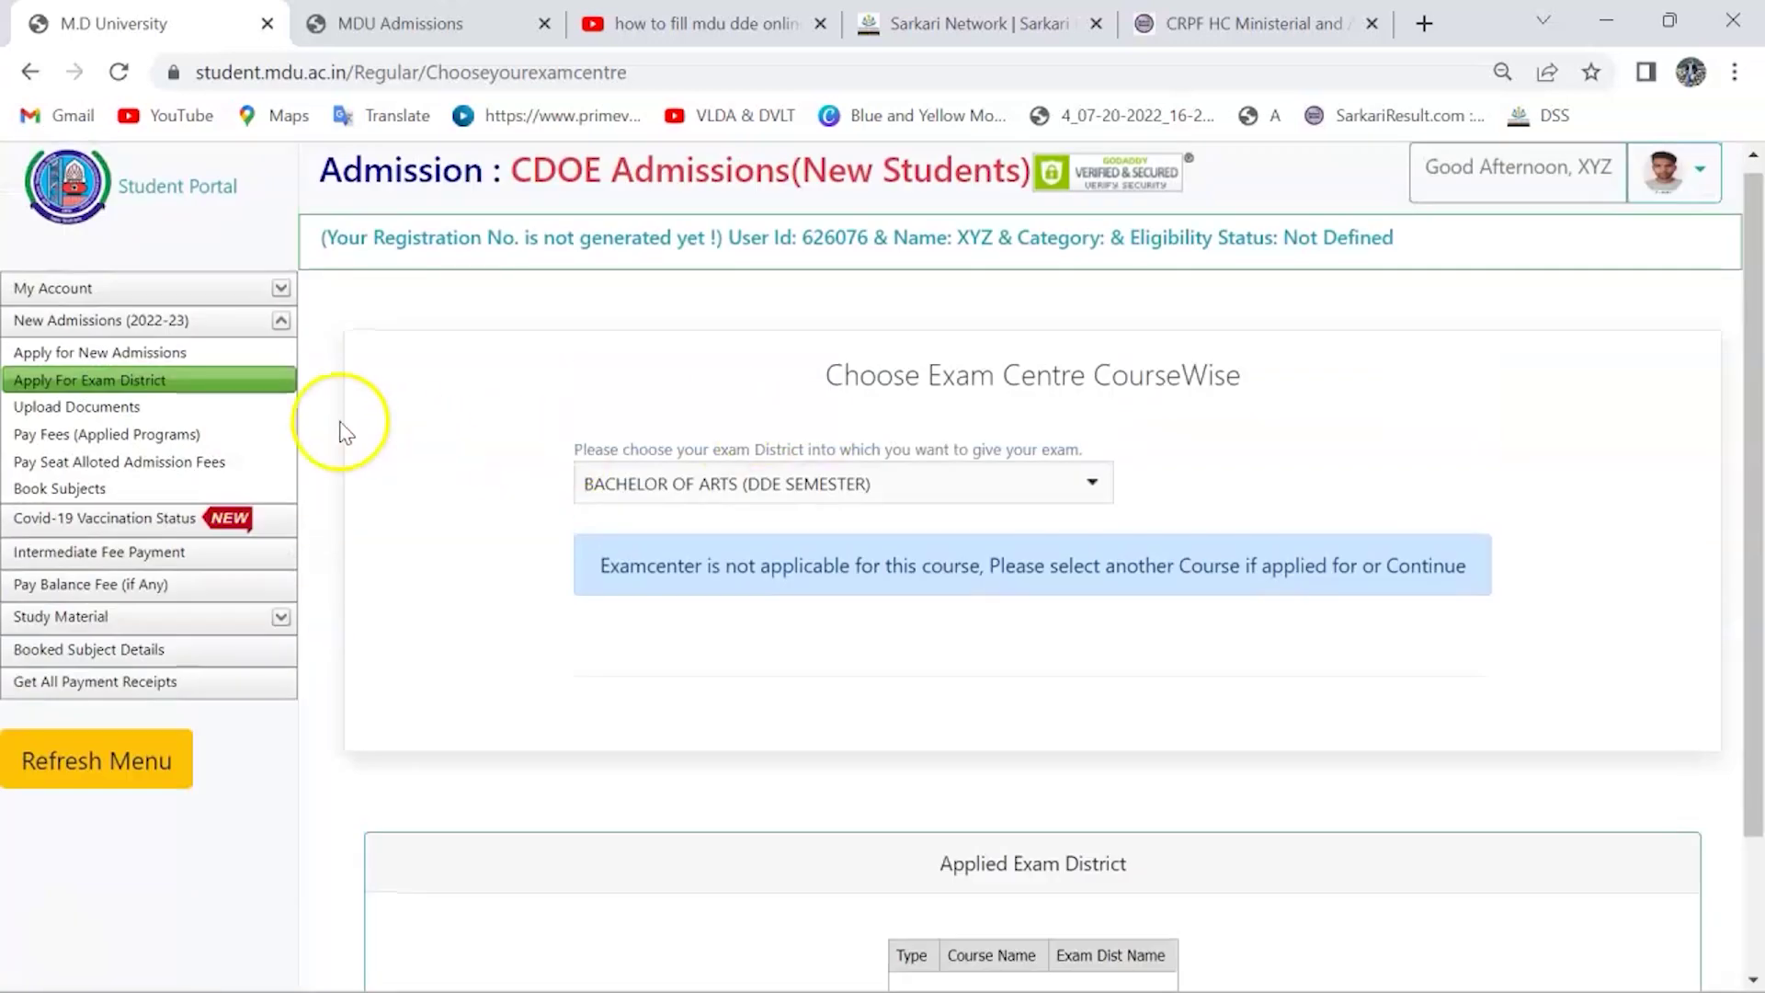
Step: Open Upload Documents and review the remaining documents required and the documents already uploaded
{"action": "left_click", "coordinate": [214, 409]}
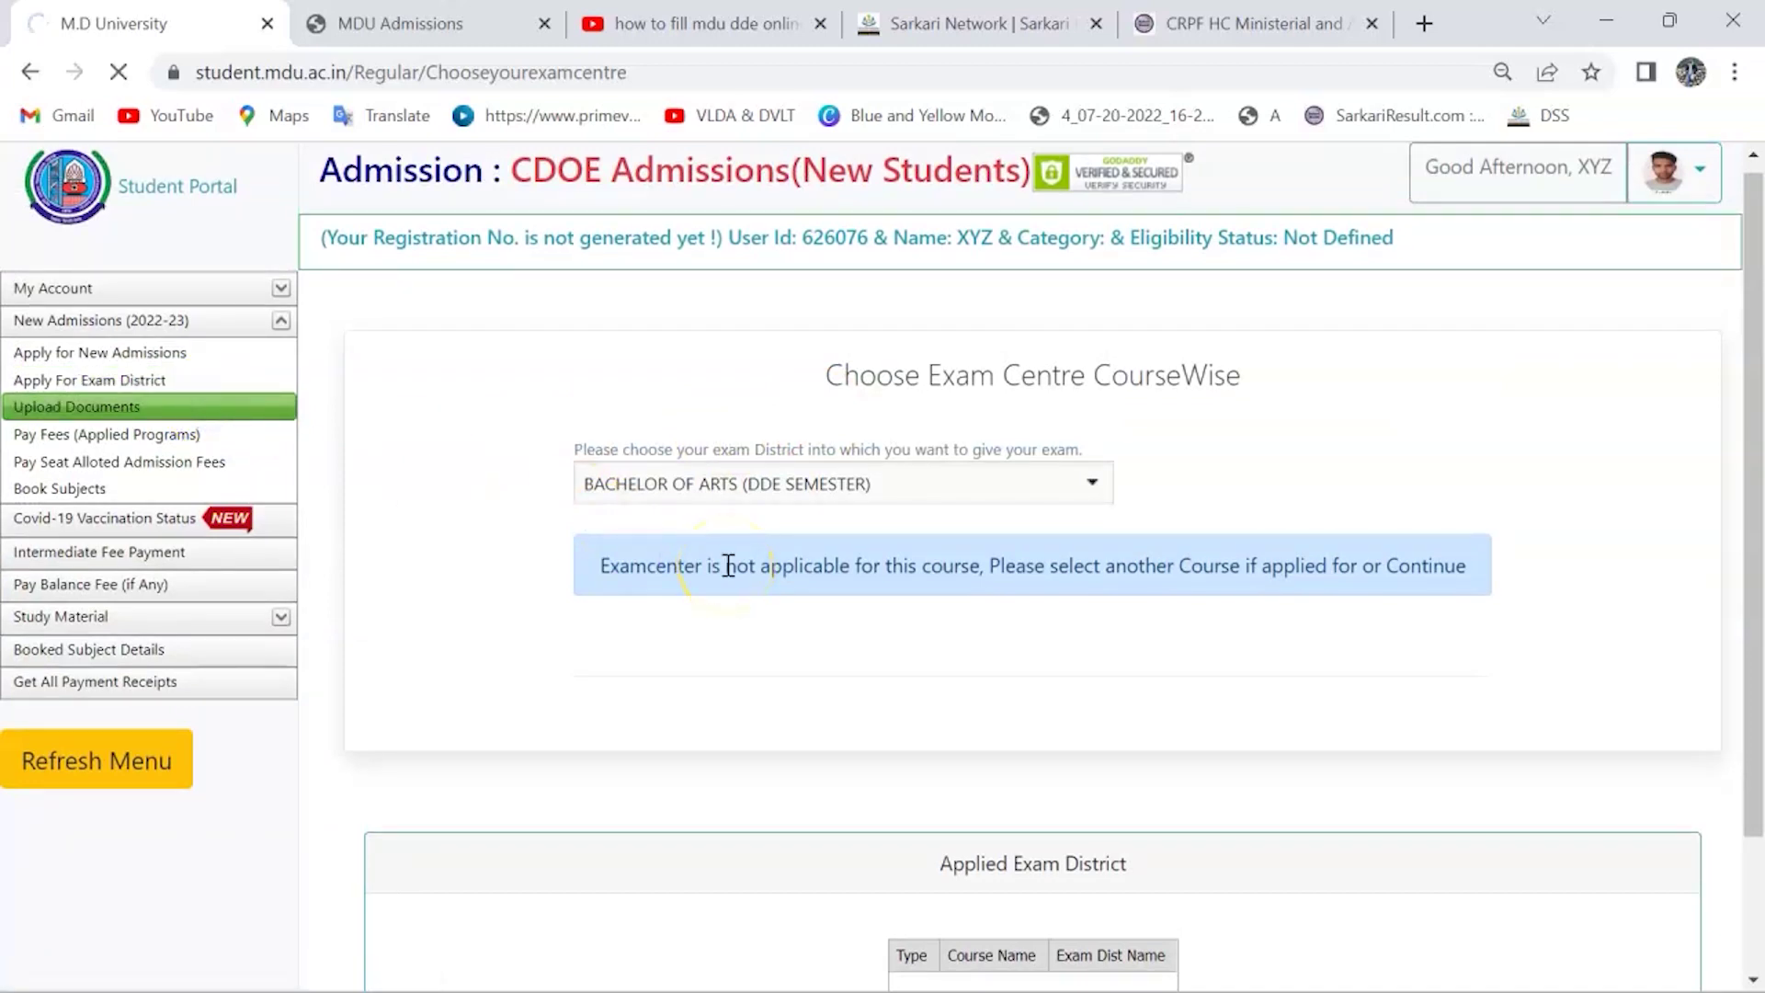
{"action": "scroll", "coordinate": [728, 565], "scroll_direction": "down", "scroll_amount": 7}
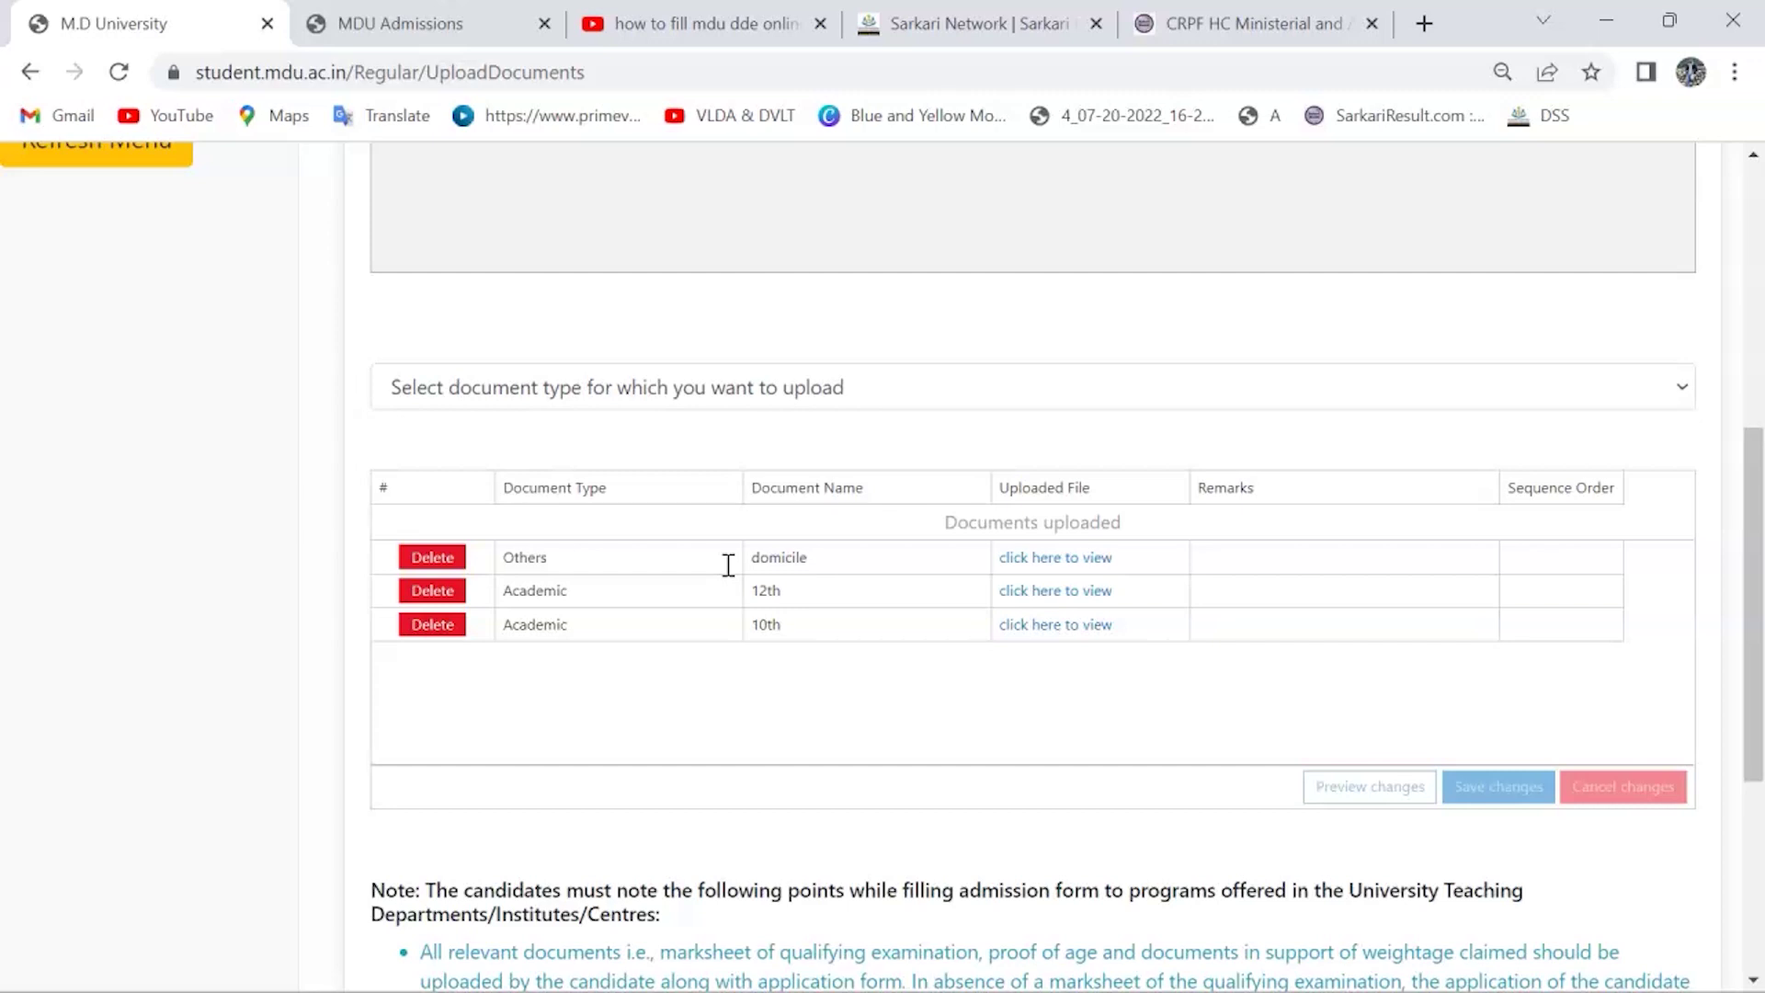
{"action": "scroll", "coordinate": [728, 565], "scroll_direction": "up", "scroll_amount": 1}
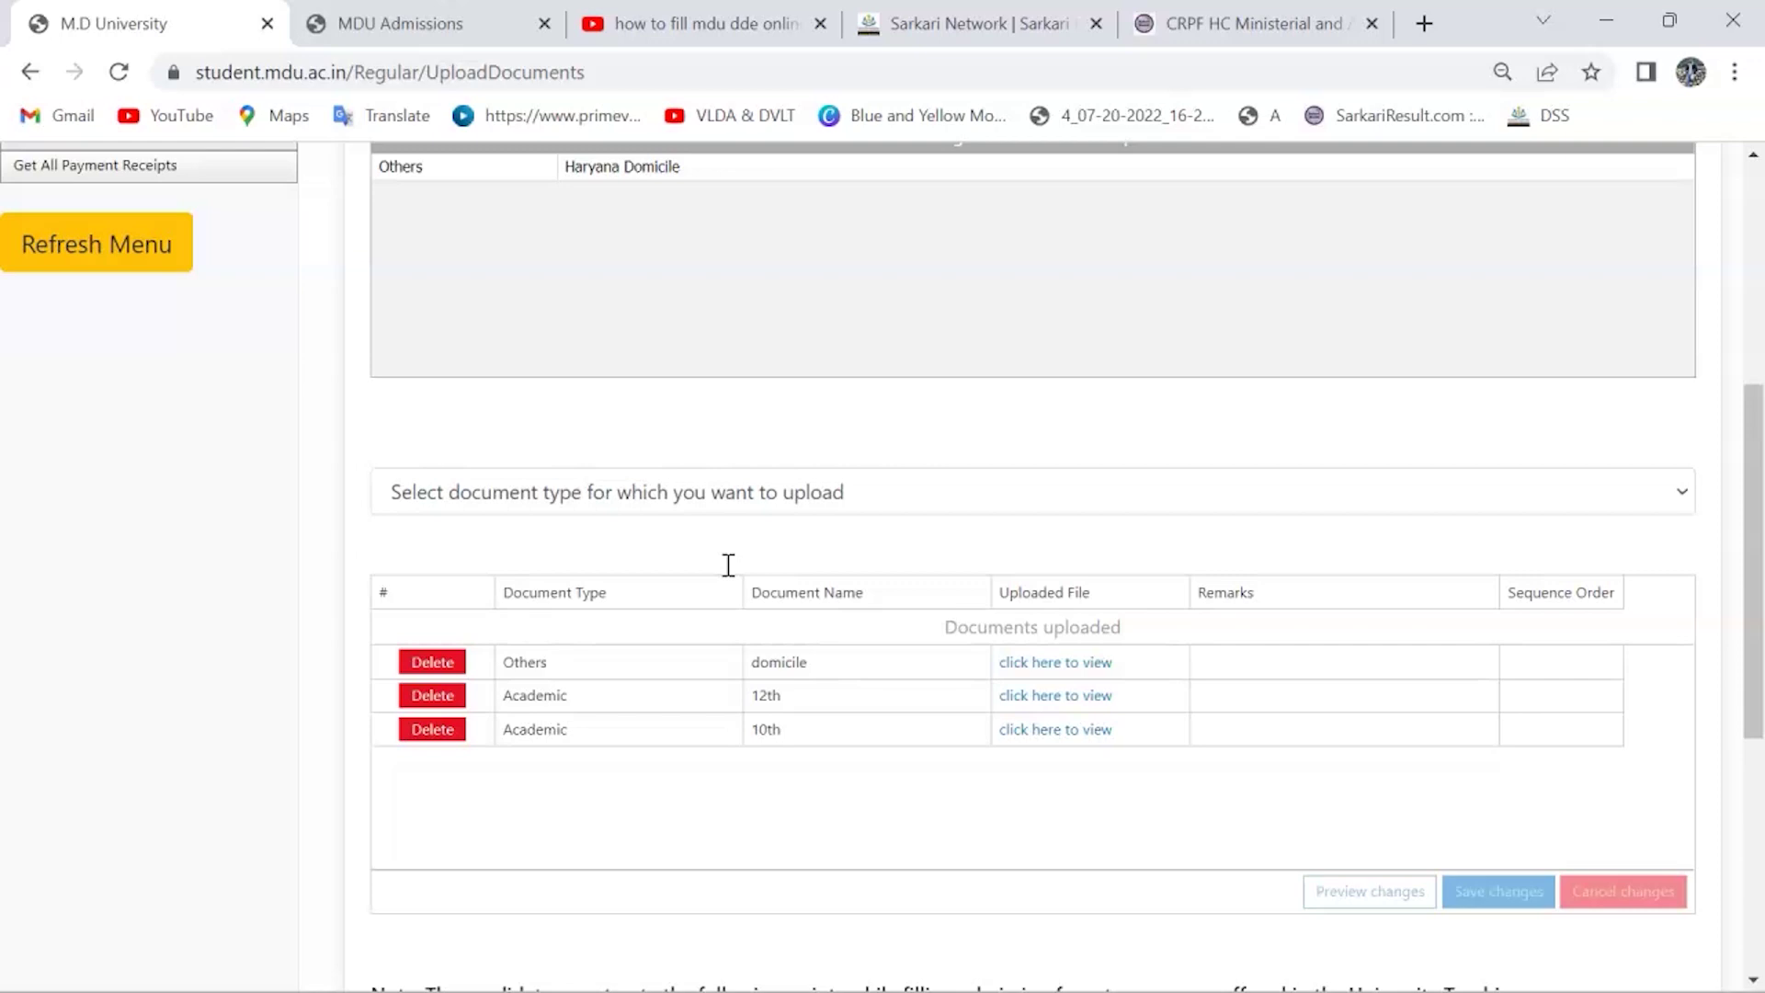
{"action": "scroll", "coordinate": [728, 564], "scroll_direction": "up", "scroll_amount": 2}
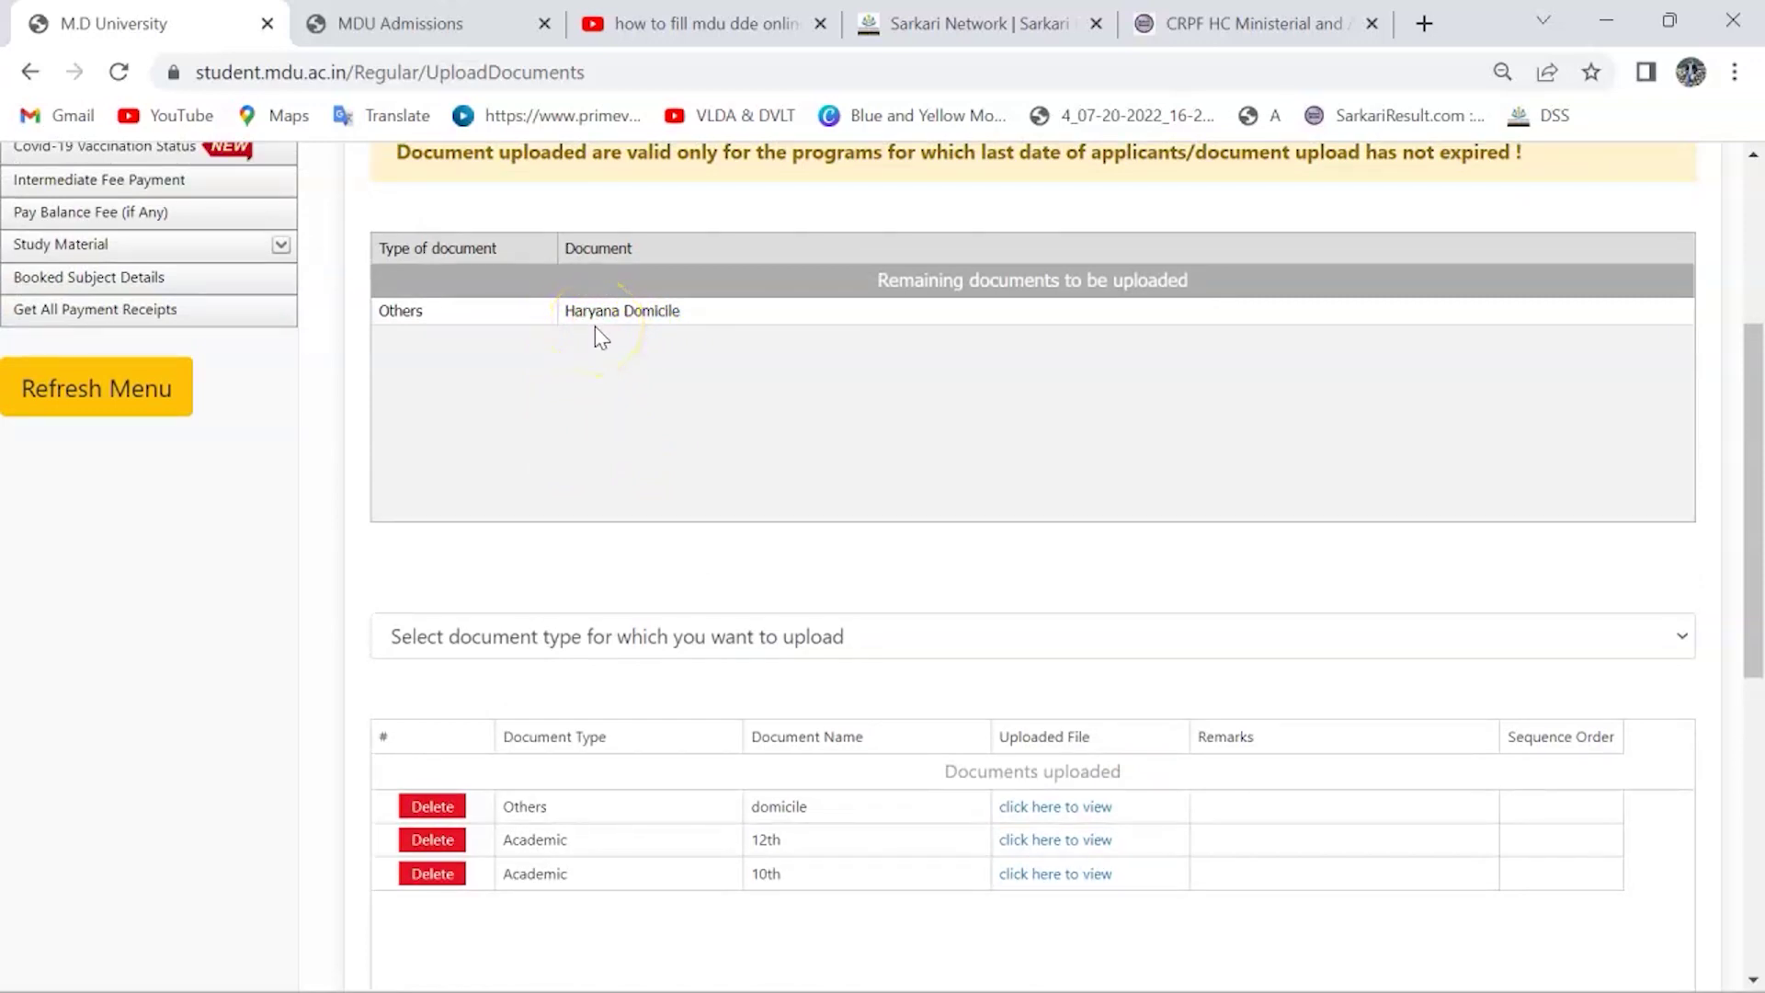
{"action": "scroll", "coordinate": [596, 329], "scroll_direction": "down", "scroll_amount": 2}
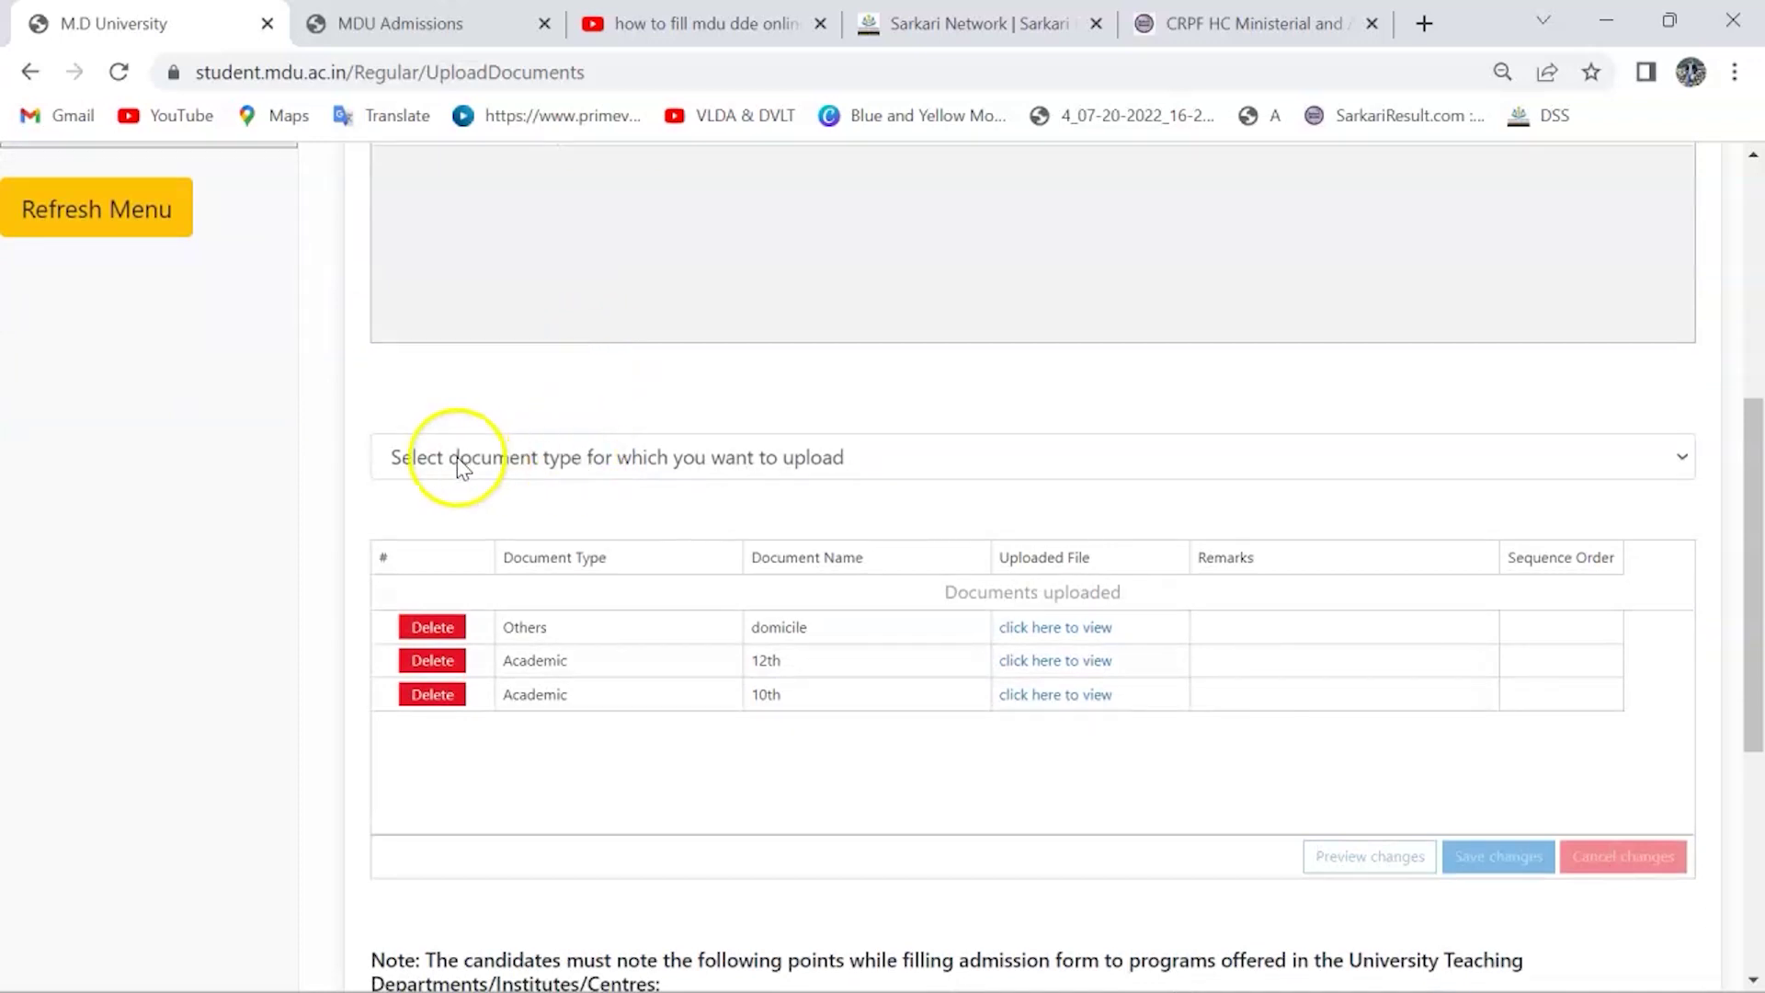
Step: Set the document type for upload to Others and the document to Haryana Domicile
{"action": "left_click", "coordinate": [538, 467]}
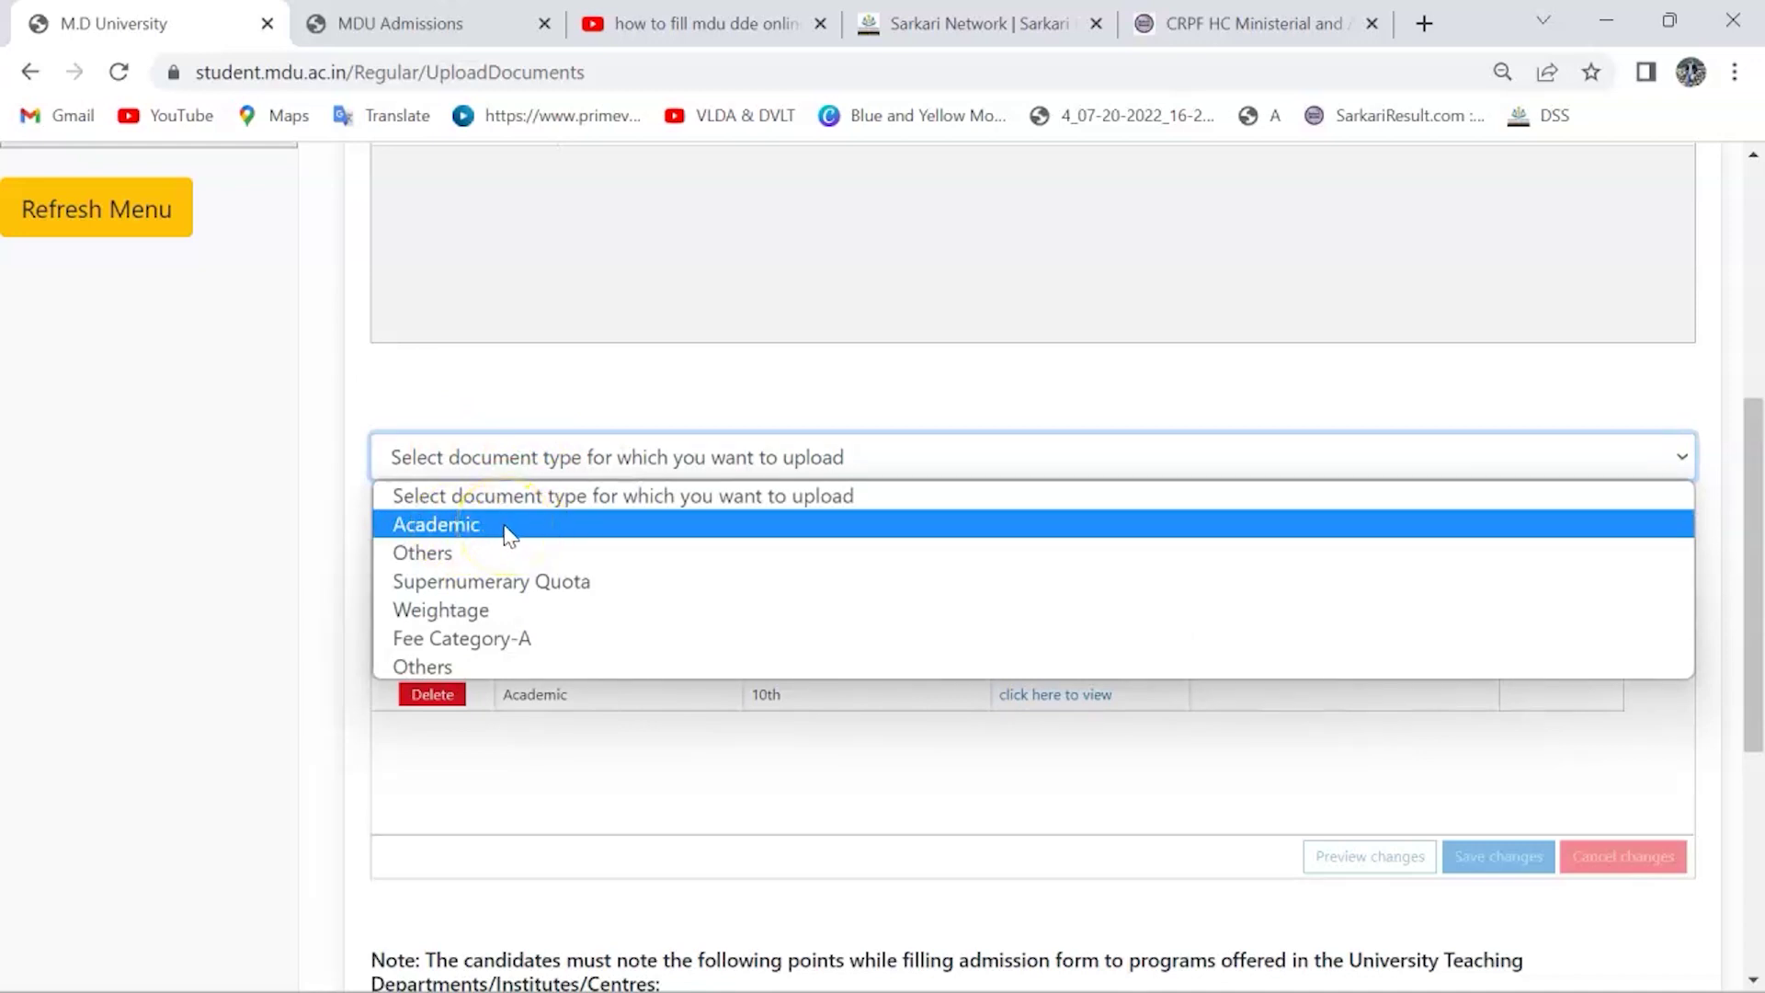
{"action": "left_click", "coordinate": [464, 554]}
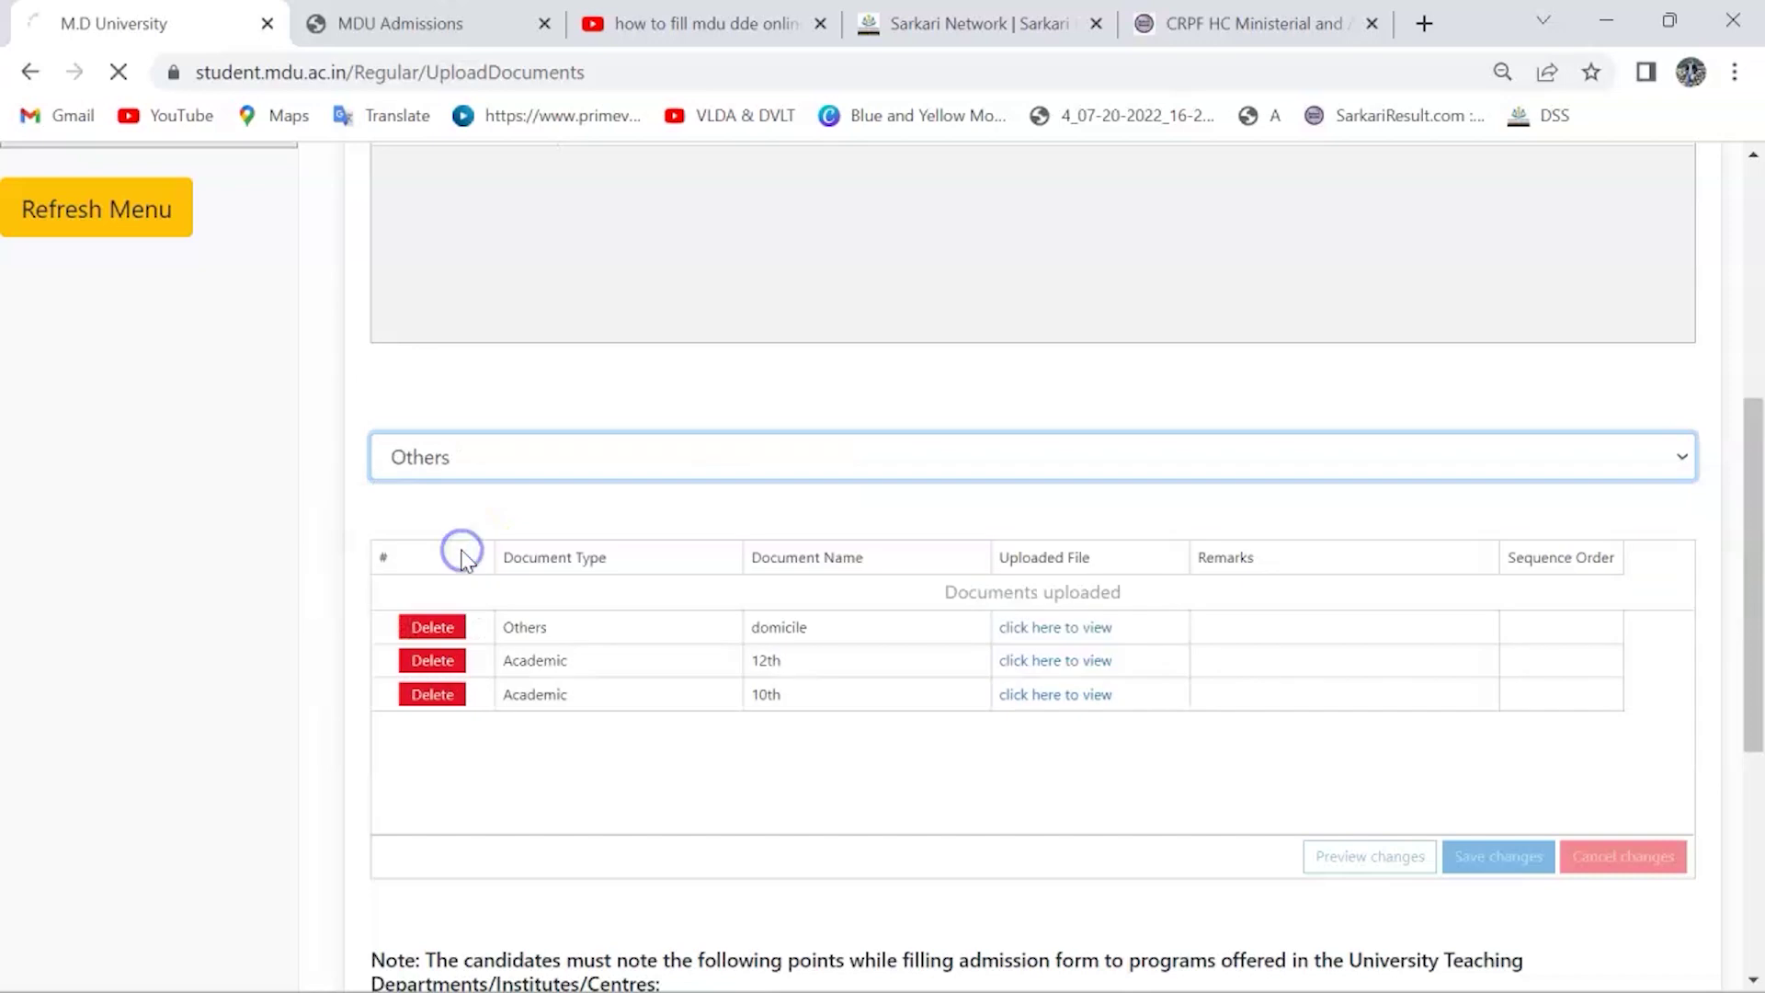
{"action": "scroll", "coordinate": [467, 561], "scroll_direction": "down", "scroll_amount": 6}
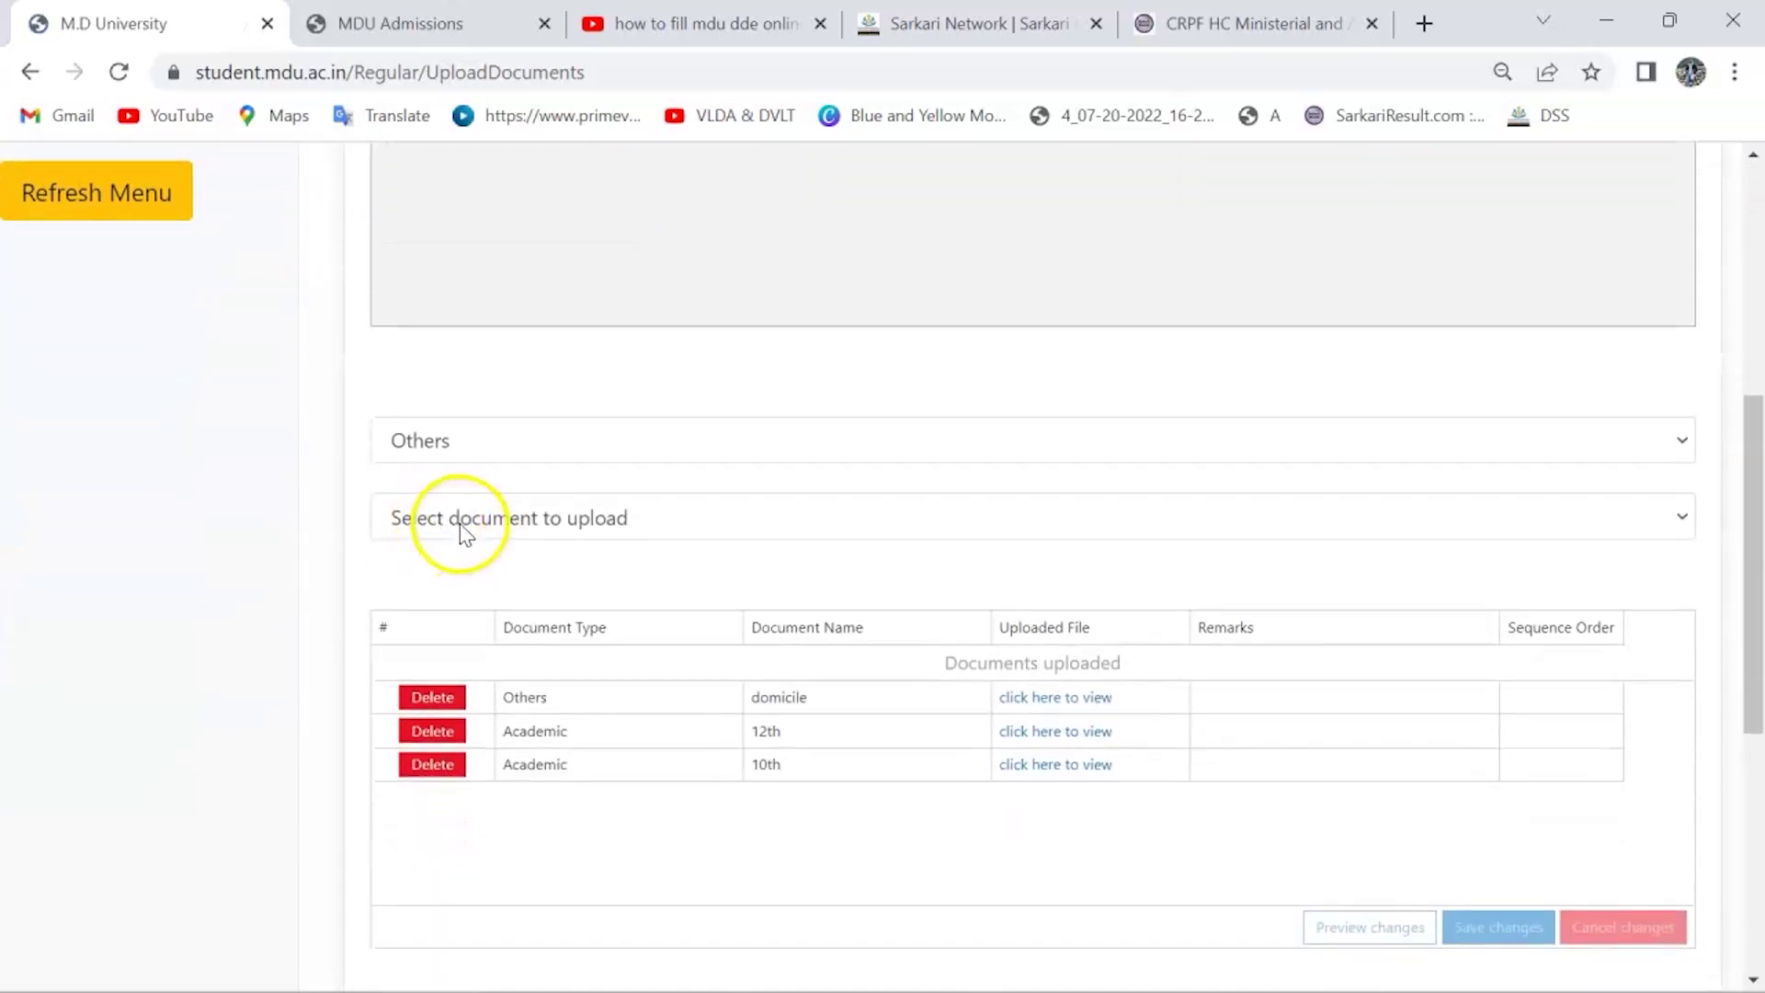
{"action": "left_click", "coordinate": [461, 522]}
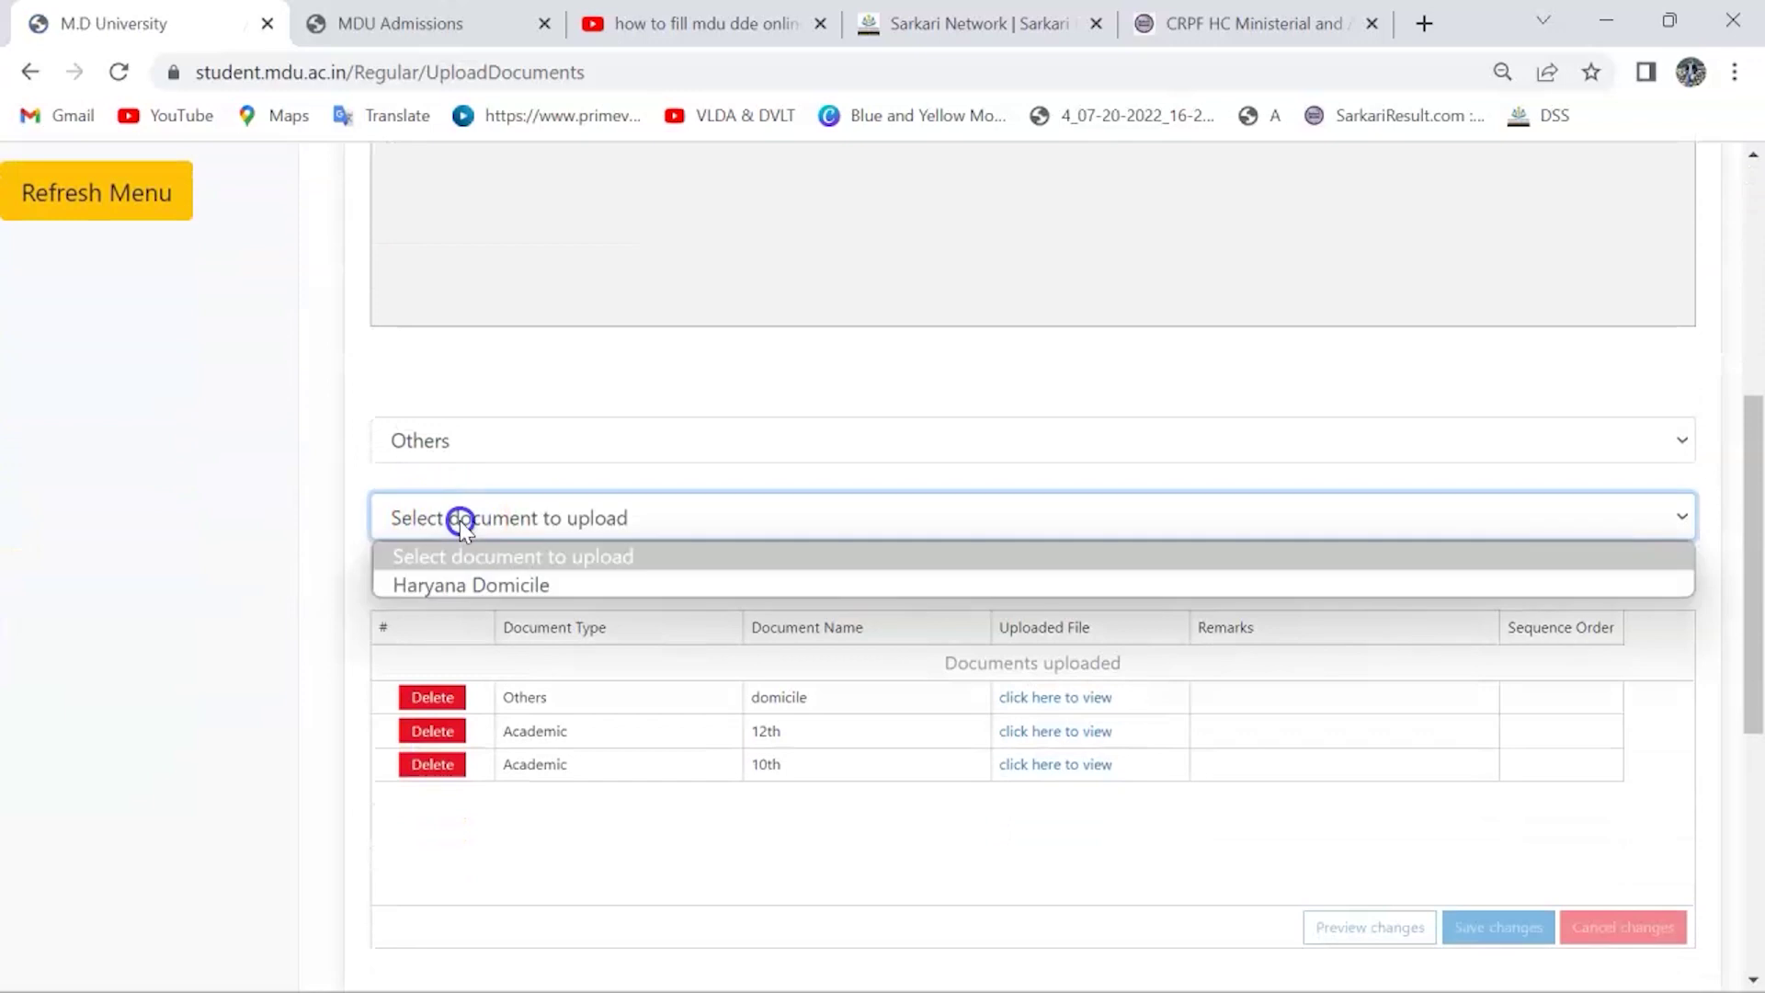
{"action": "left_click", "coordinate": [447, 583]}
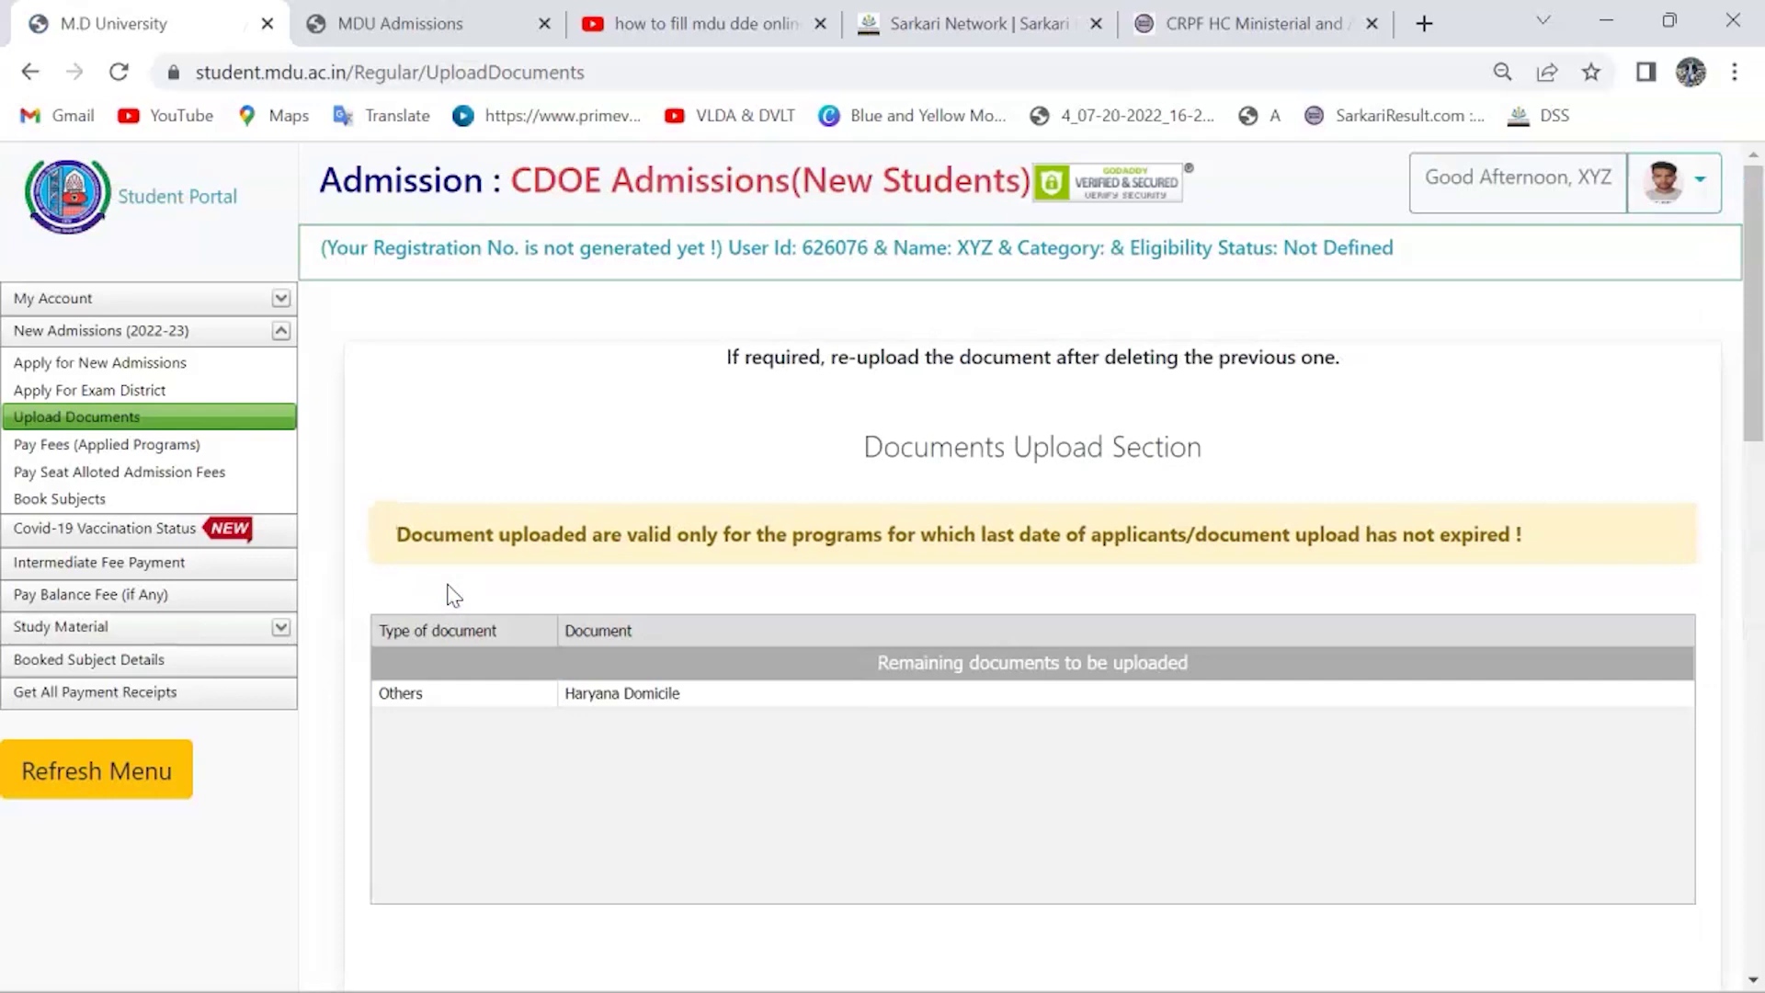
Step: Name the document domicile, choose its JPG file and upload it
{"action": "scroll", "coordinate": [453, 595], "scroll_direction": "down", "scroll_amount": 7}
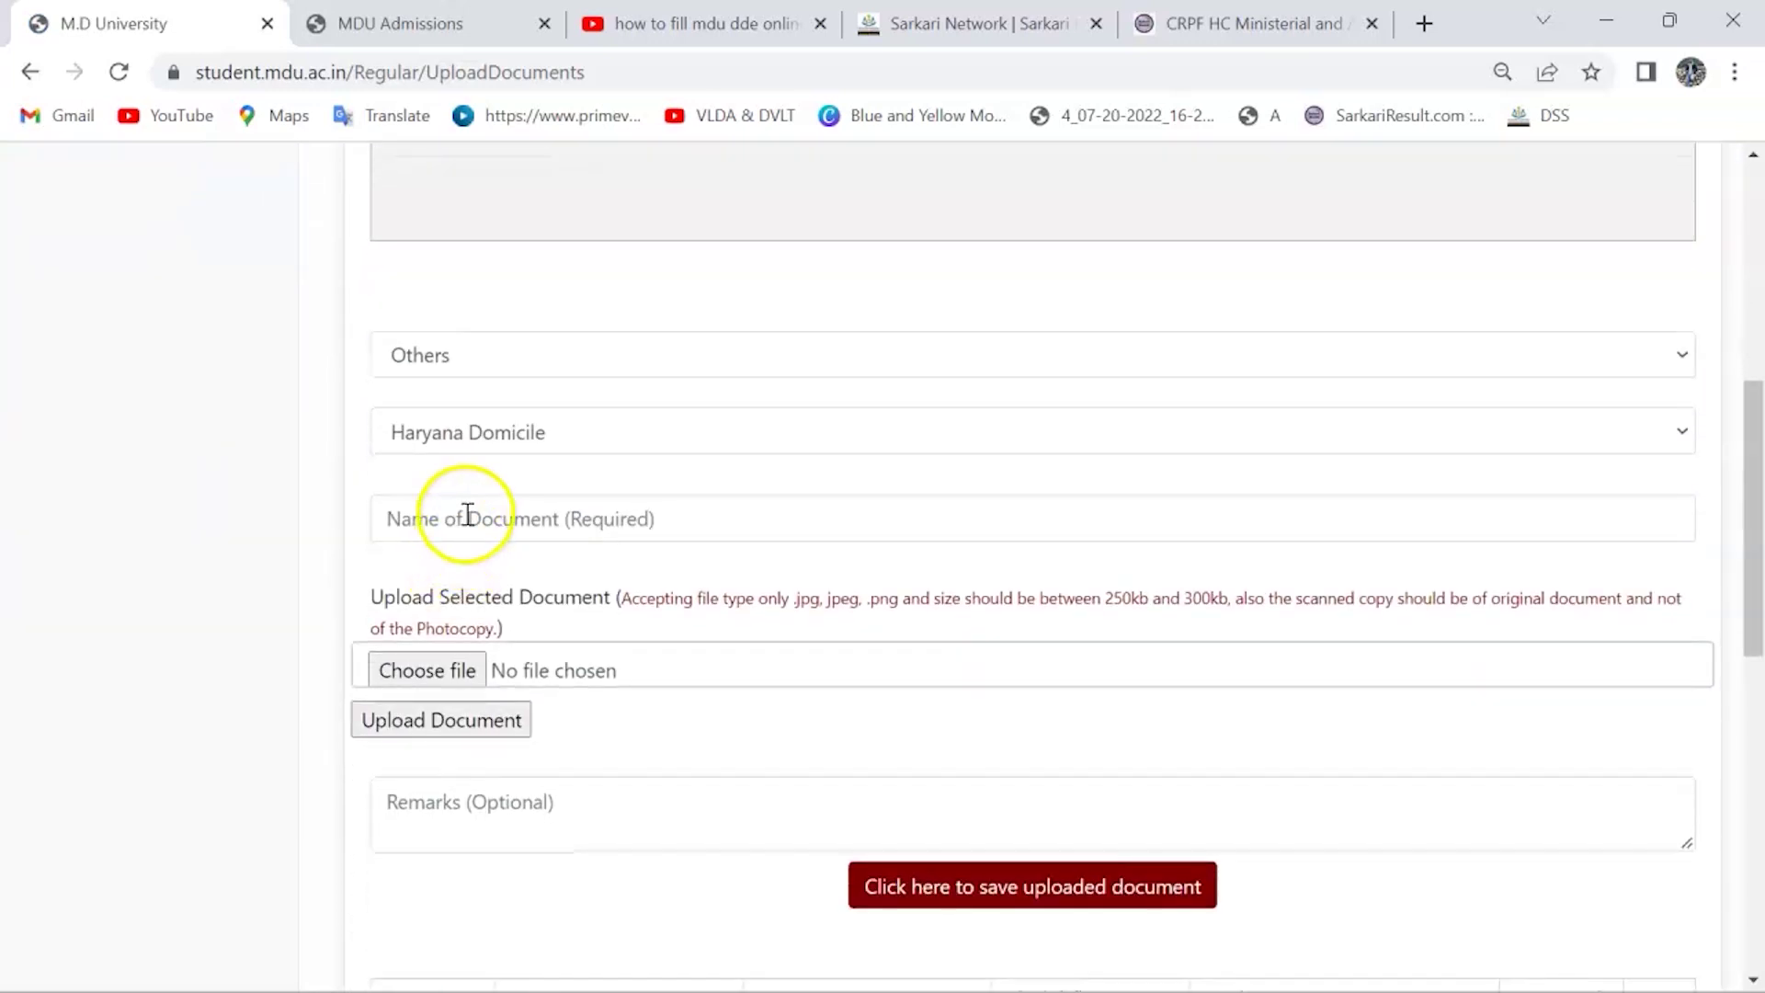
{"action": "left_click", "coordinate": [467, 515]}
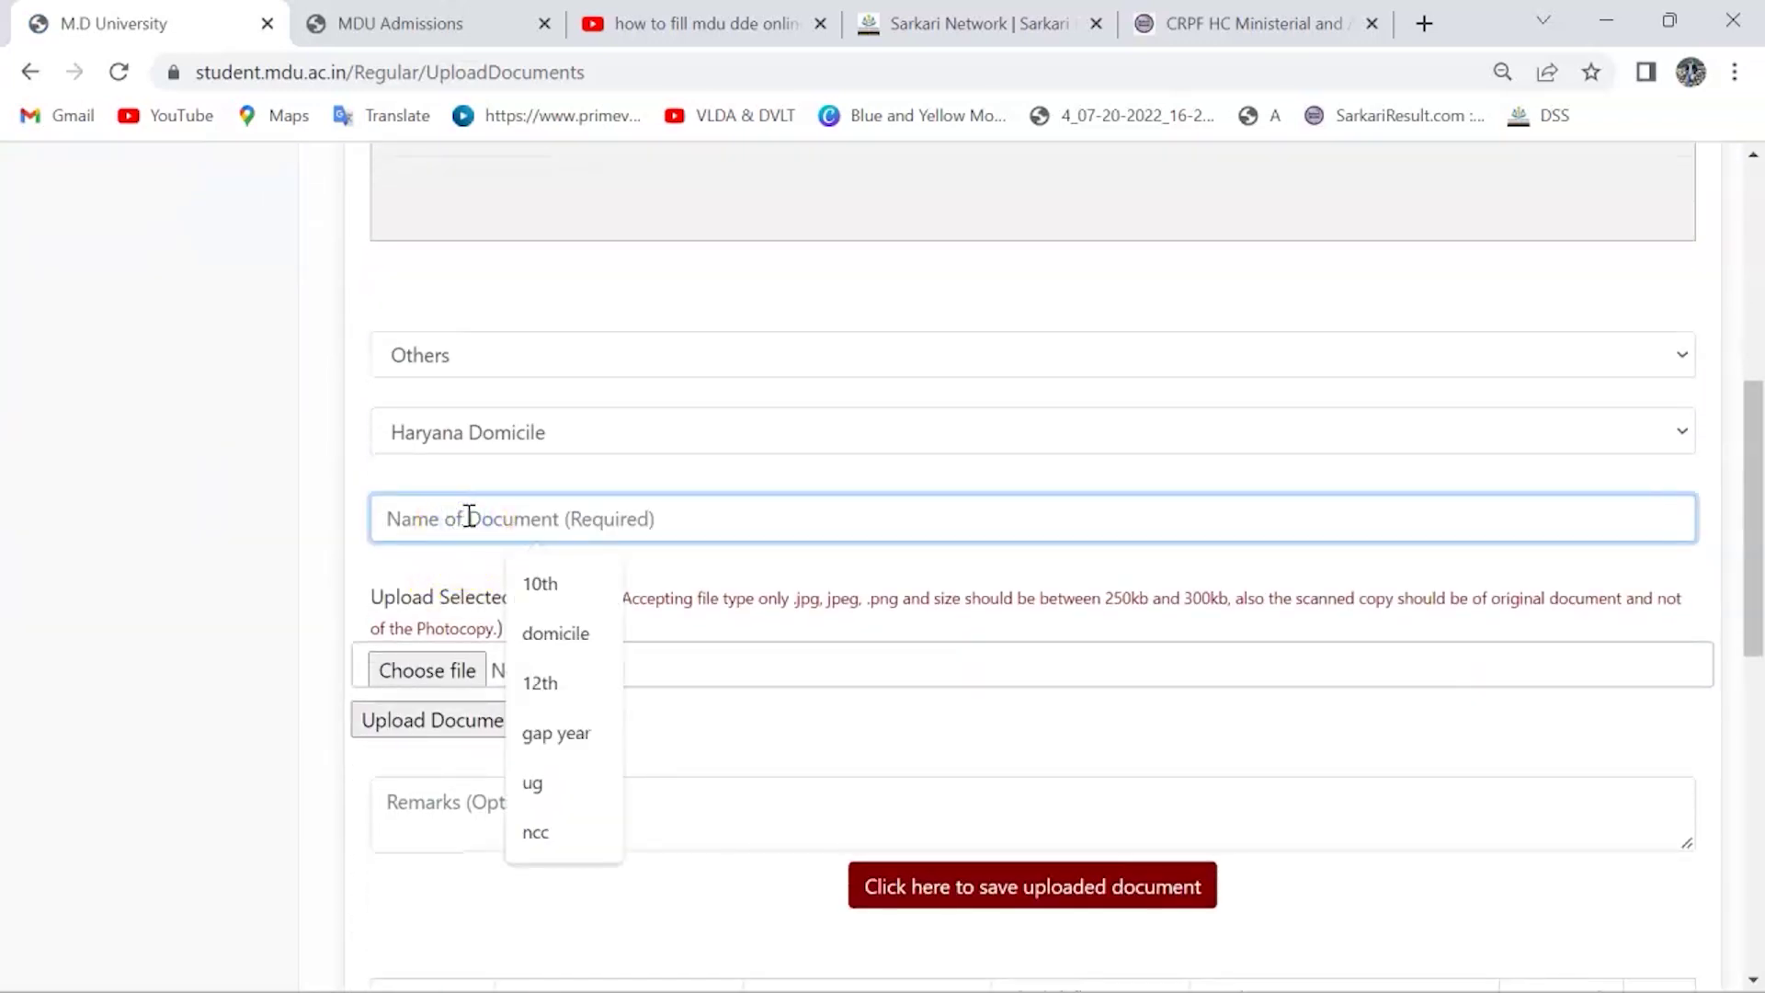
{"action": "left_click", "coordinate": [531, 647]}
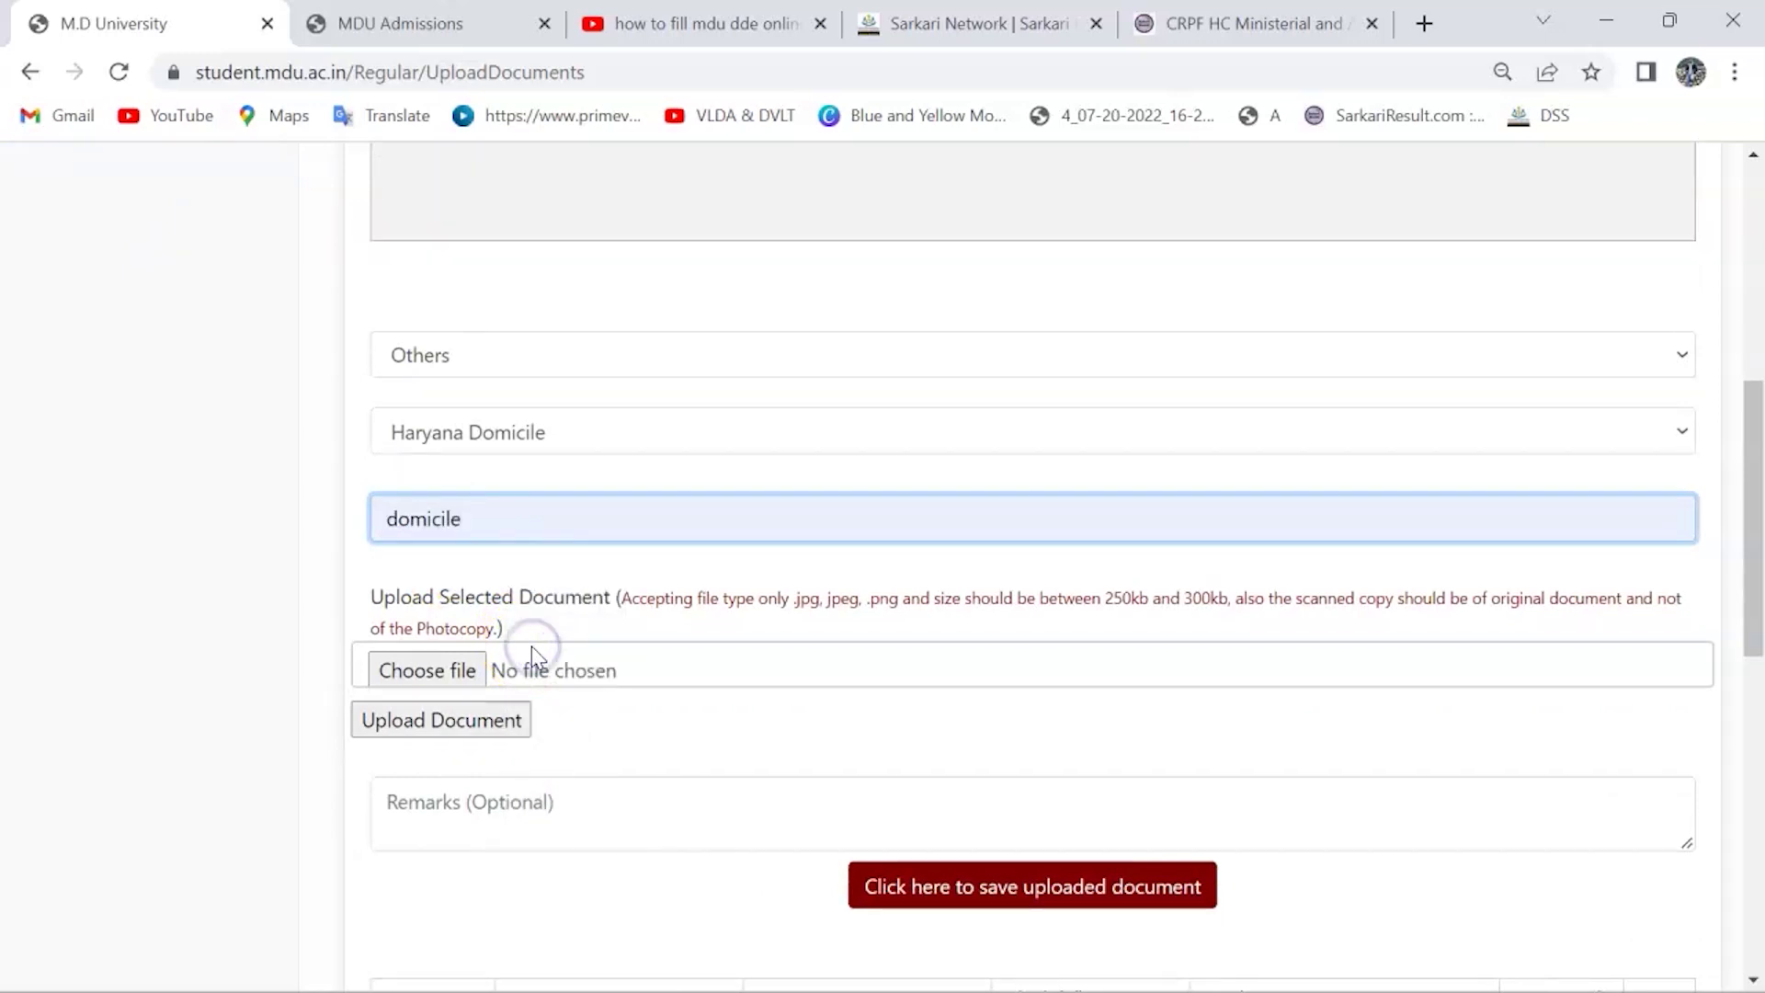
{"action": "scroll", "coordinate": [531, 647], "scroll_direction": "down", "scroll_amount": 2}
{"action": "left_click", "coordinate": [416, 524]}
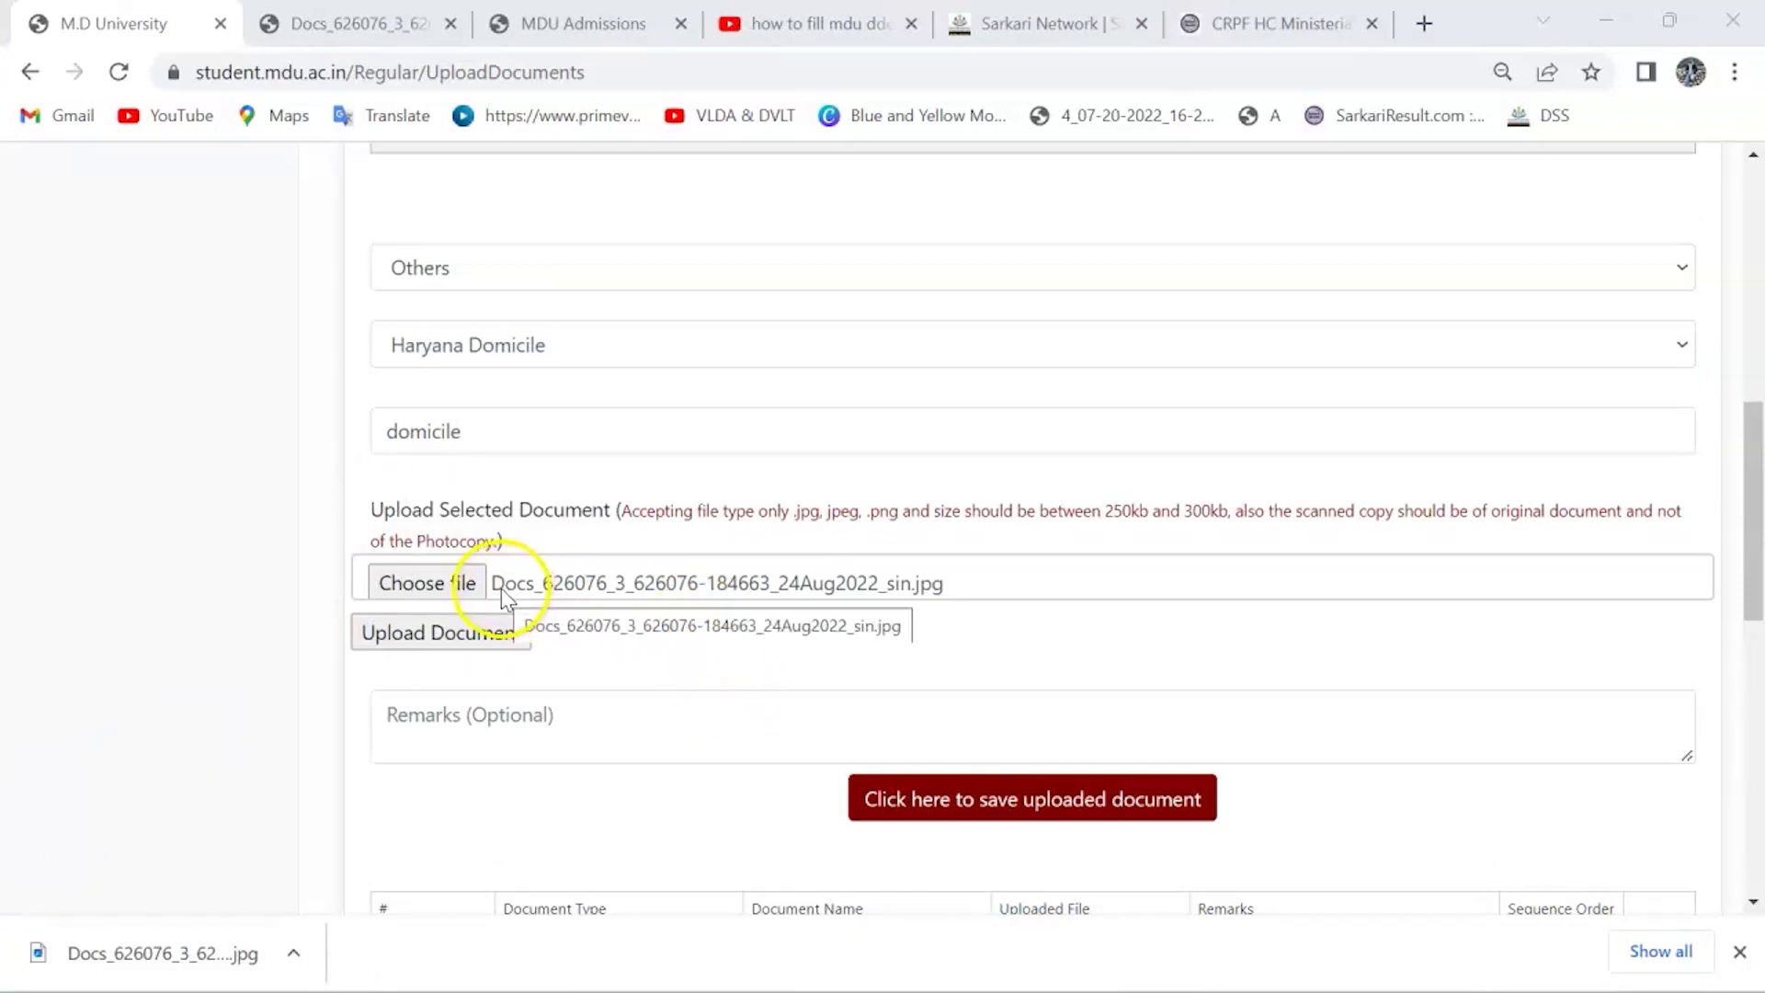
{"action": "left_click", "coordinate": [404, 634]}
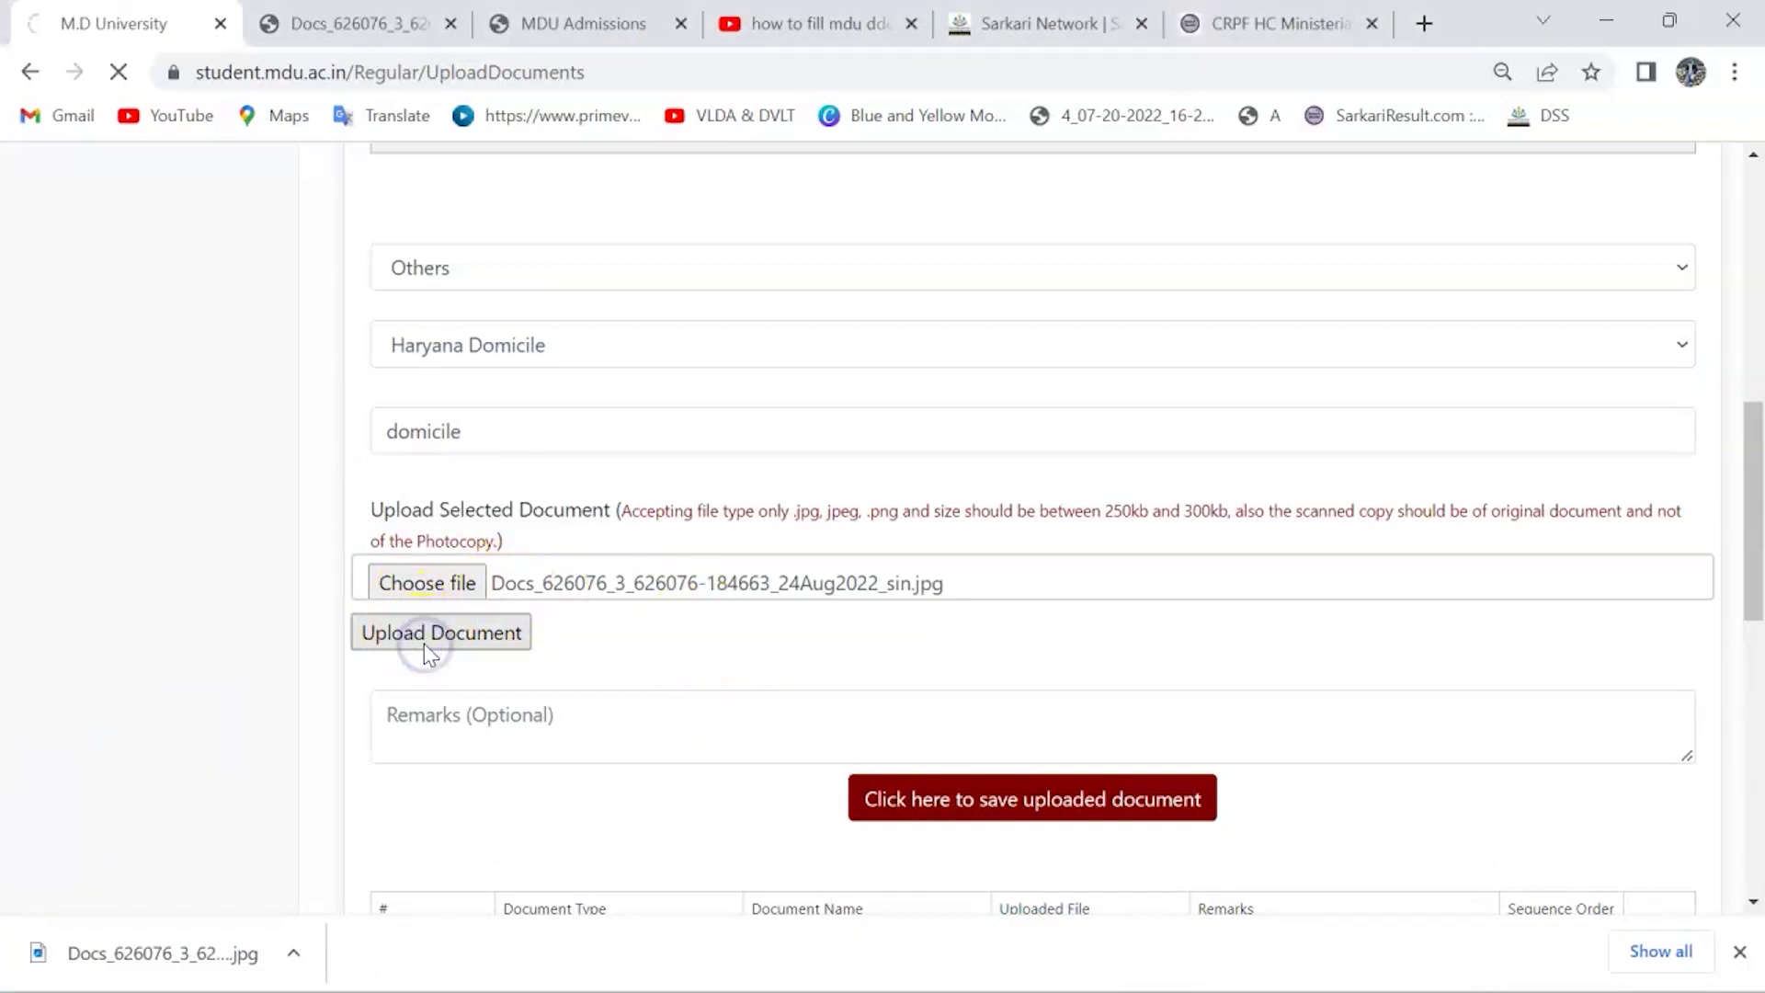
Step: Save the uploaded domicile document and review the lists of uploaded and remaining documents
{"action": "scroll", "coordinate": [633, 611], "scroll_direction": "down", "scroll_amount": 3}
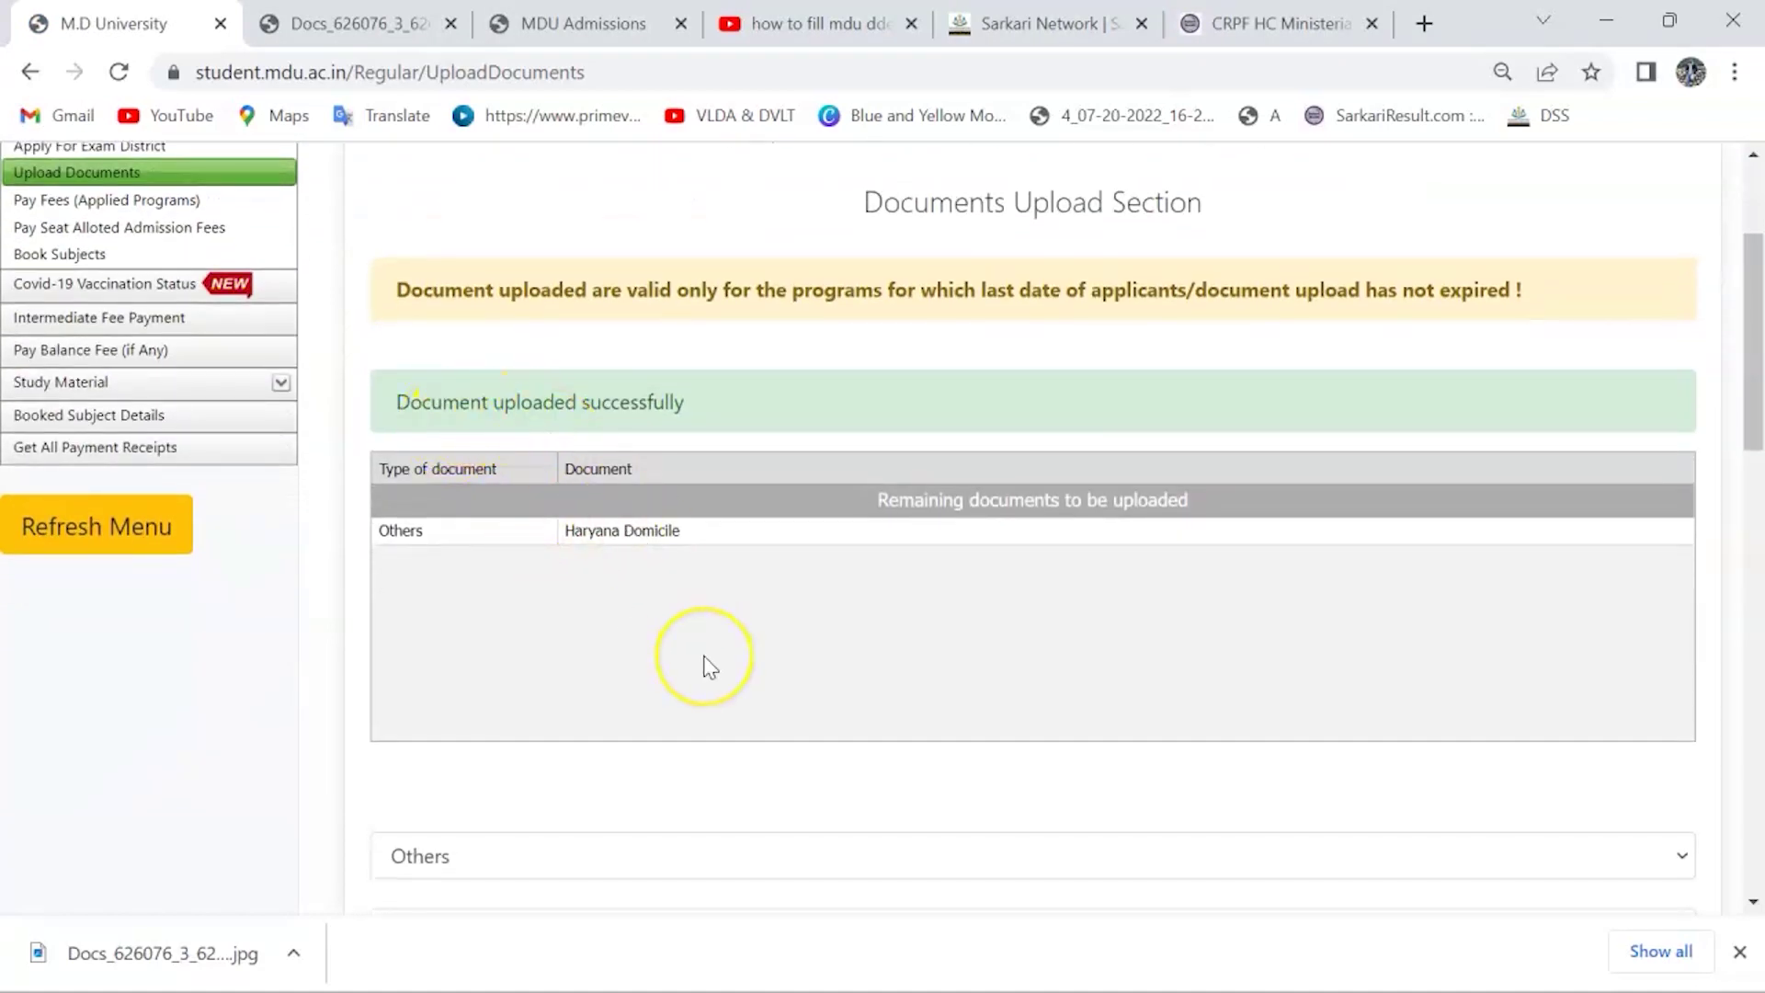
{"action": "scroll", "coordinate": [706, 666], "scroll_direction": "down", "scroll_amount": 4}
{"action": "scroll", "coordinate": [705, 656], "scroll_direction": "down", "scroll_amount": 3}
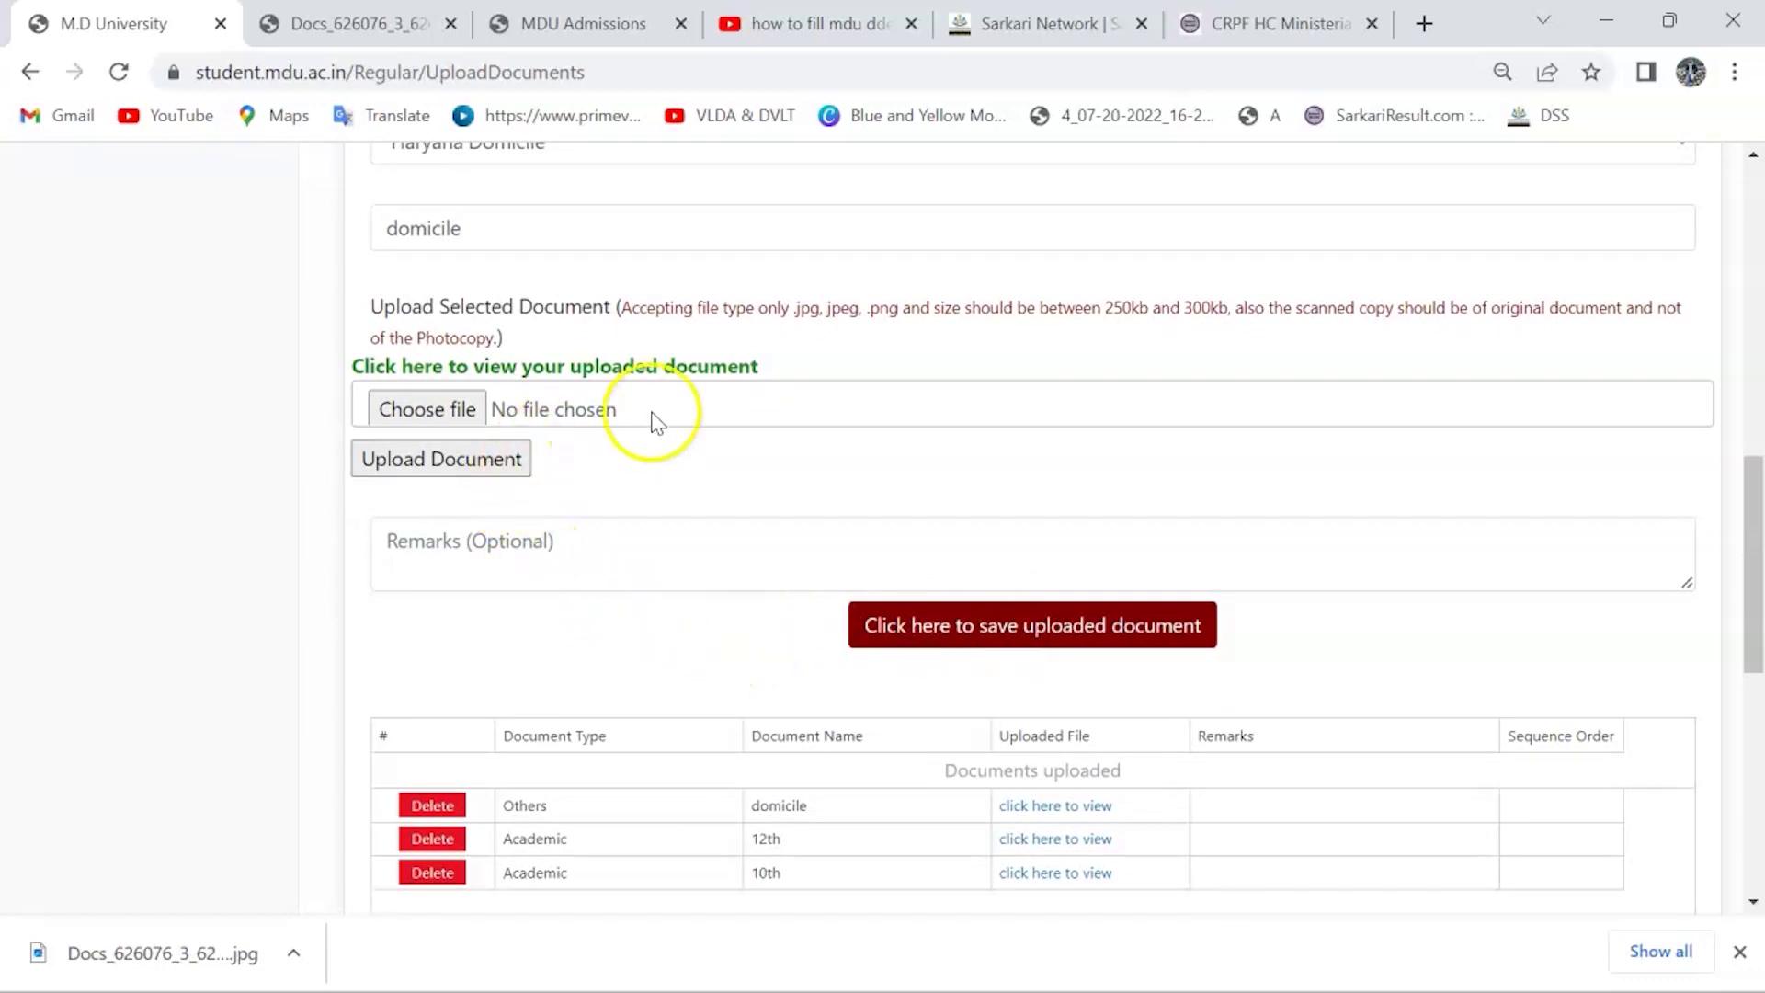
{"action": "left_click", "coordinate": [988, 641]}
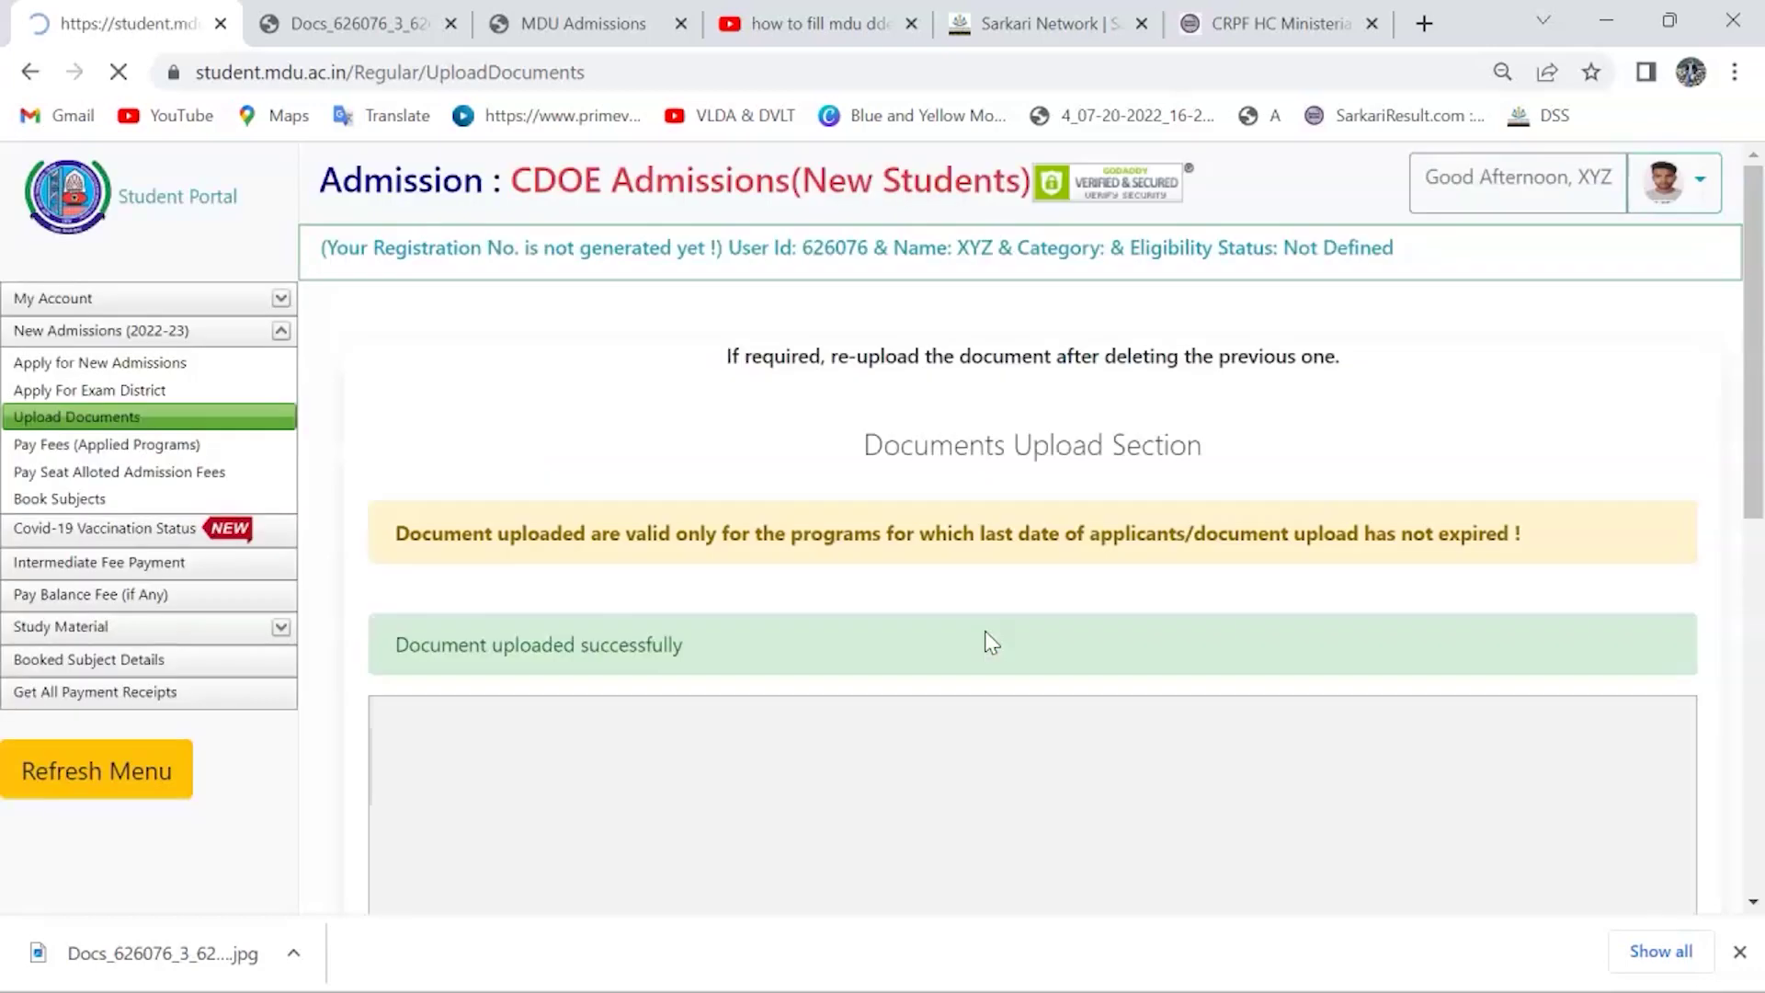
{"action": "scroll", "coordinate": [988, 643], "scroll_direction": "down", "scroll_amount": 5}
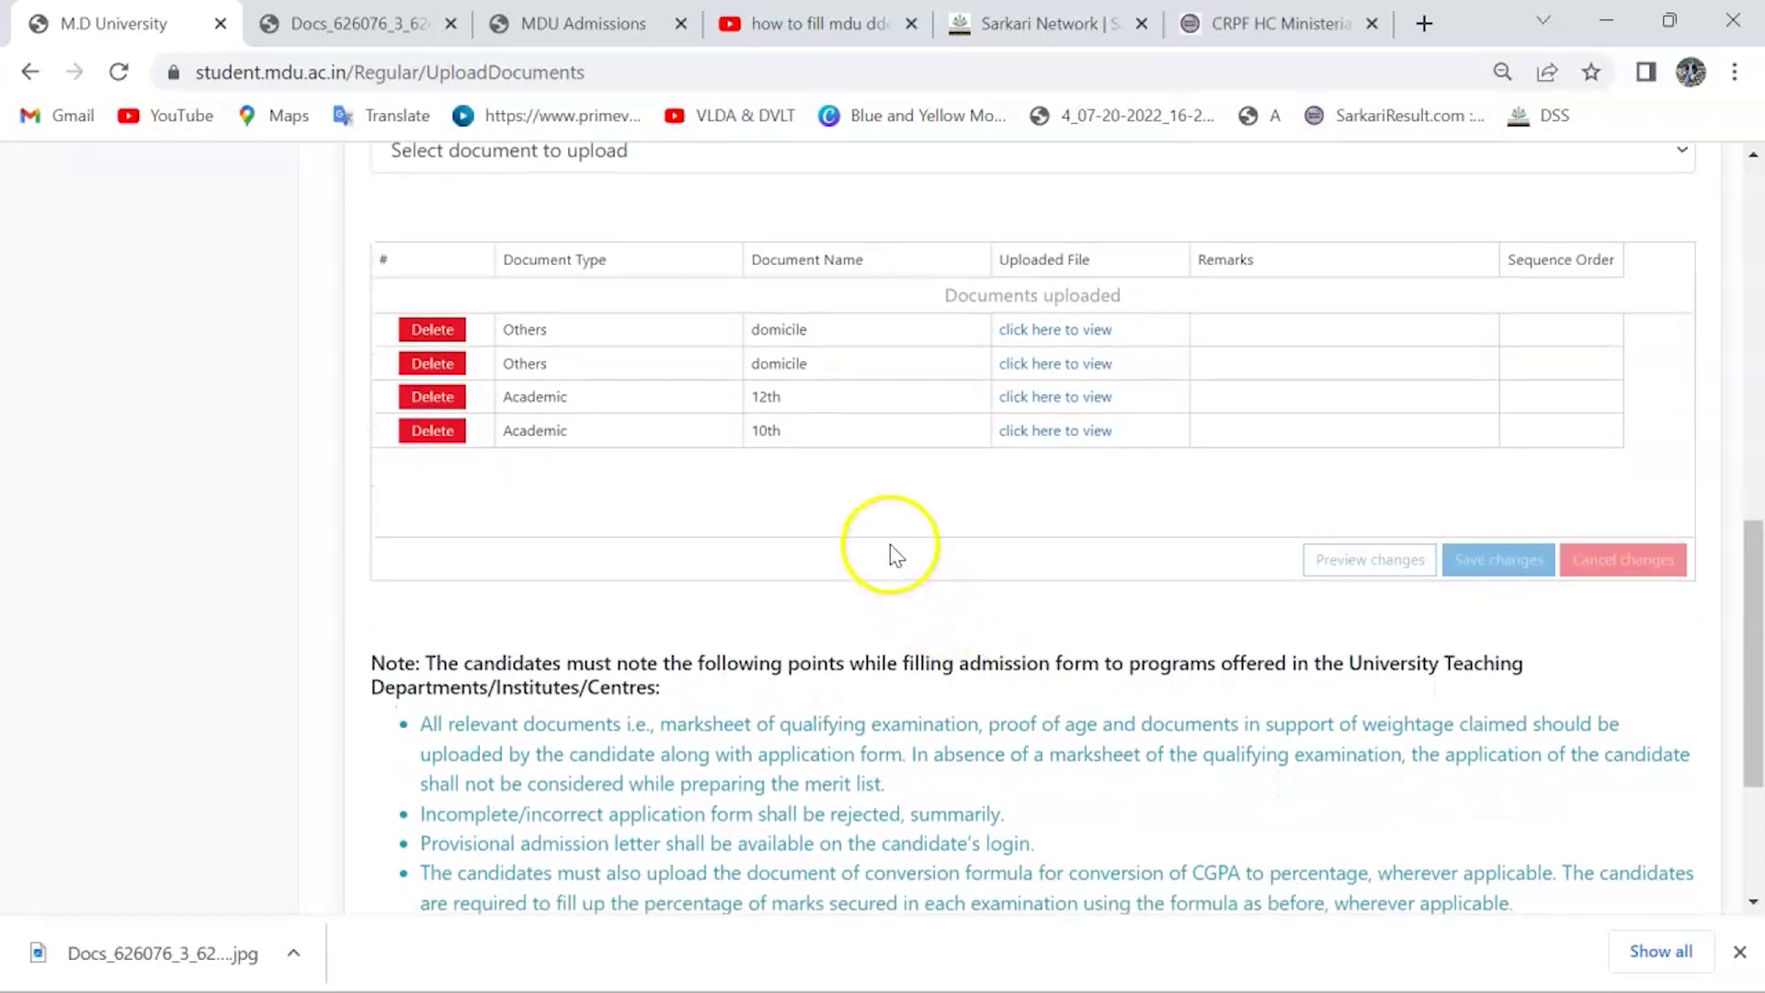
{"action": "scroll", "coordinate": [892, 551], "scroll_direction": "up", "scroll_amount": 9}
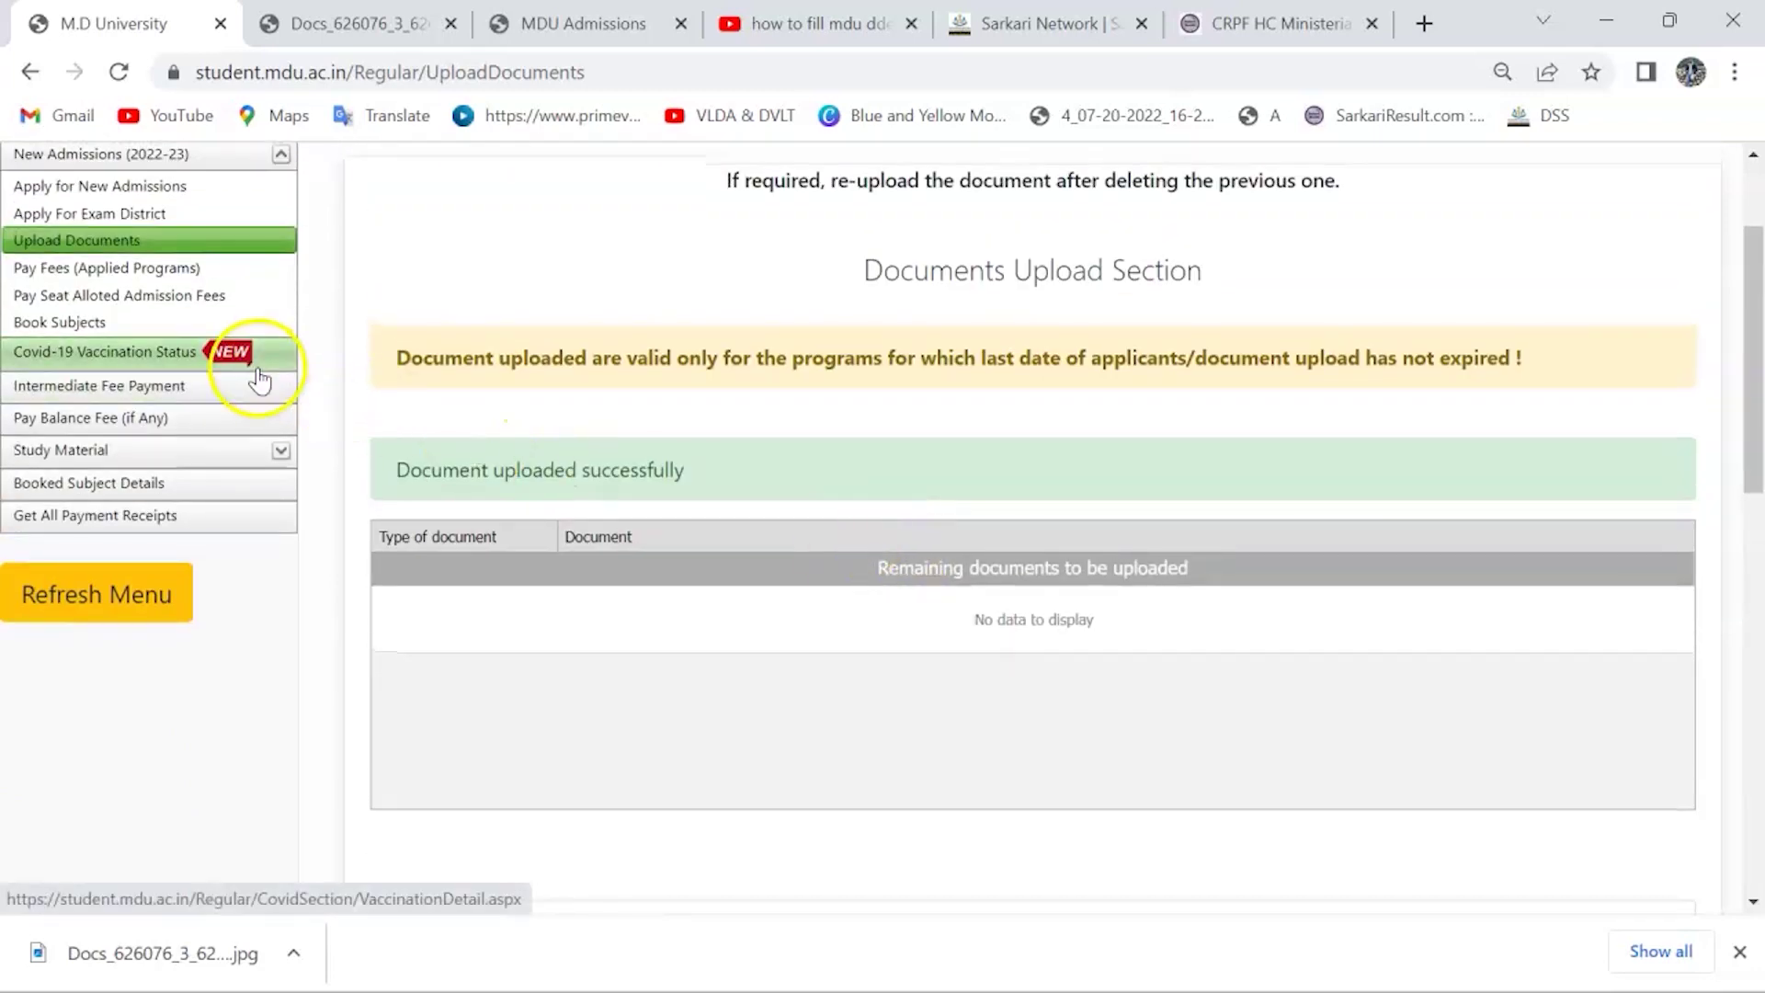
{"action": "scroll", "coordinate": [250, 383], "scroll_direction": "up", "scroll_amount": 1}
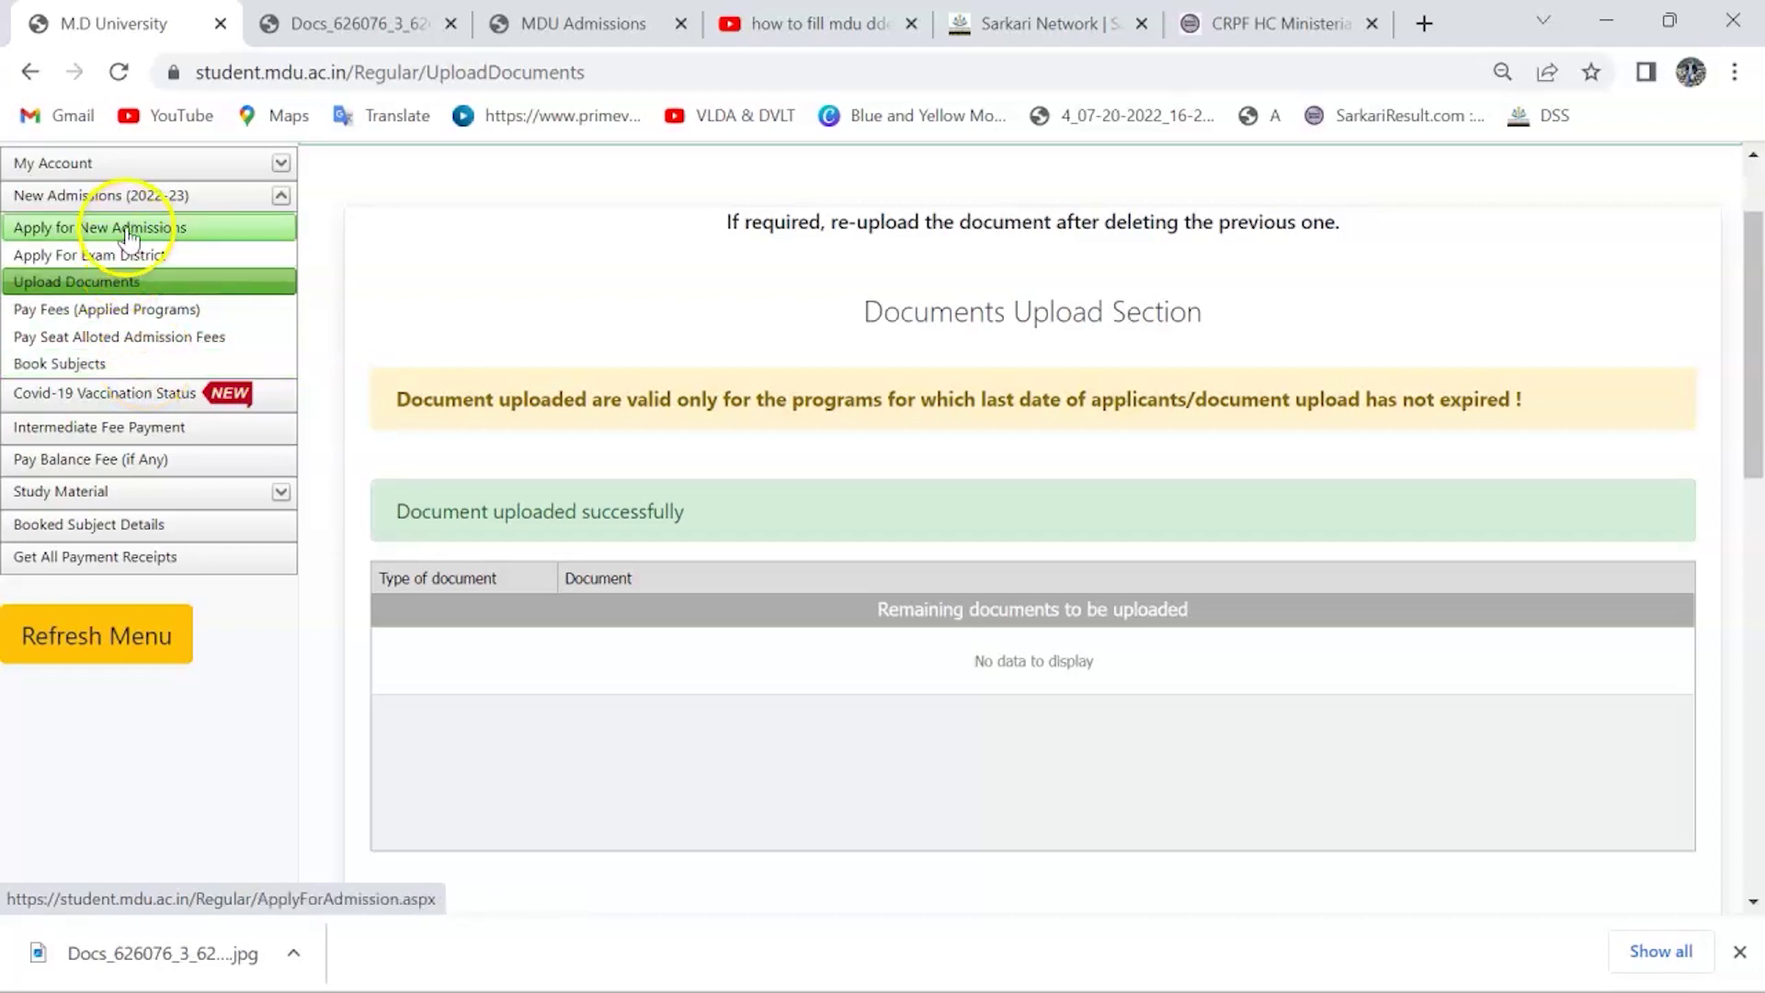
Step: Open Pay Fees (Applied Programs) and proceed to pay the fee for the first BACHELOR OF ARTS (DDE SEMESTER) entry
{"action": "left_click", "coordinate": [138, 284]}
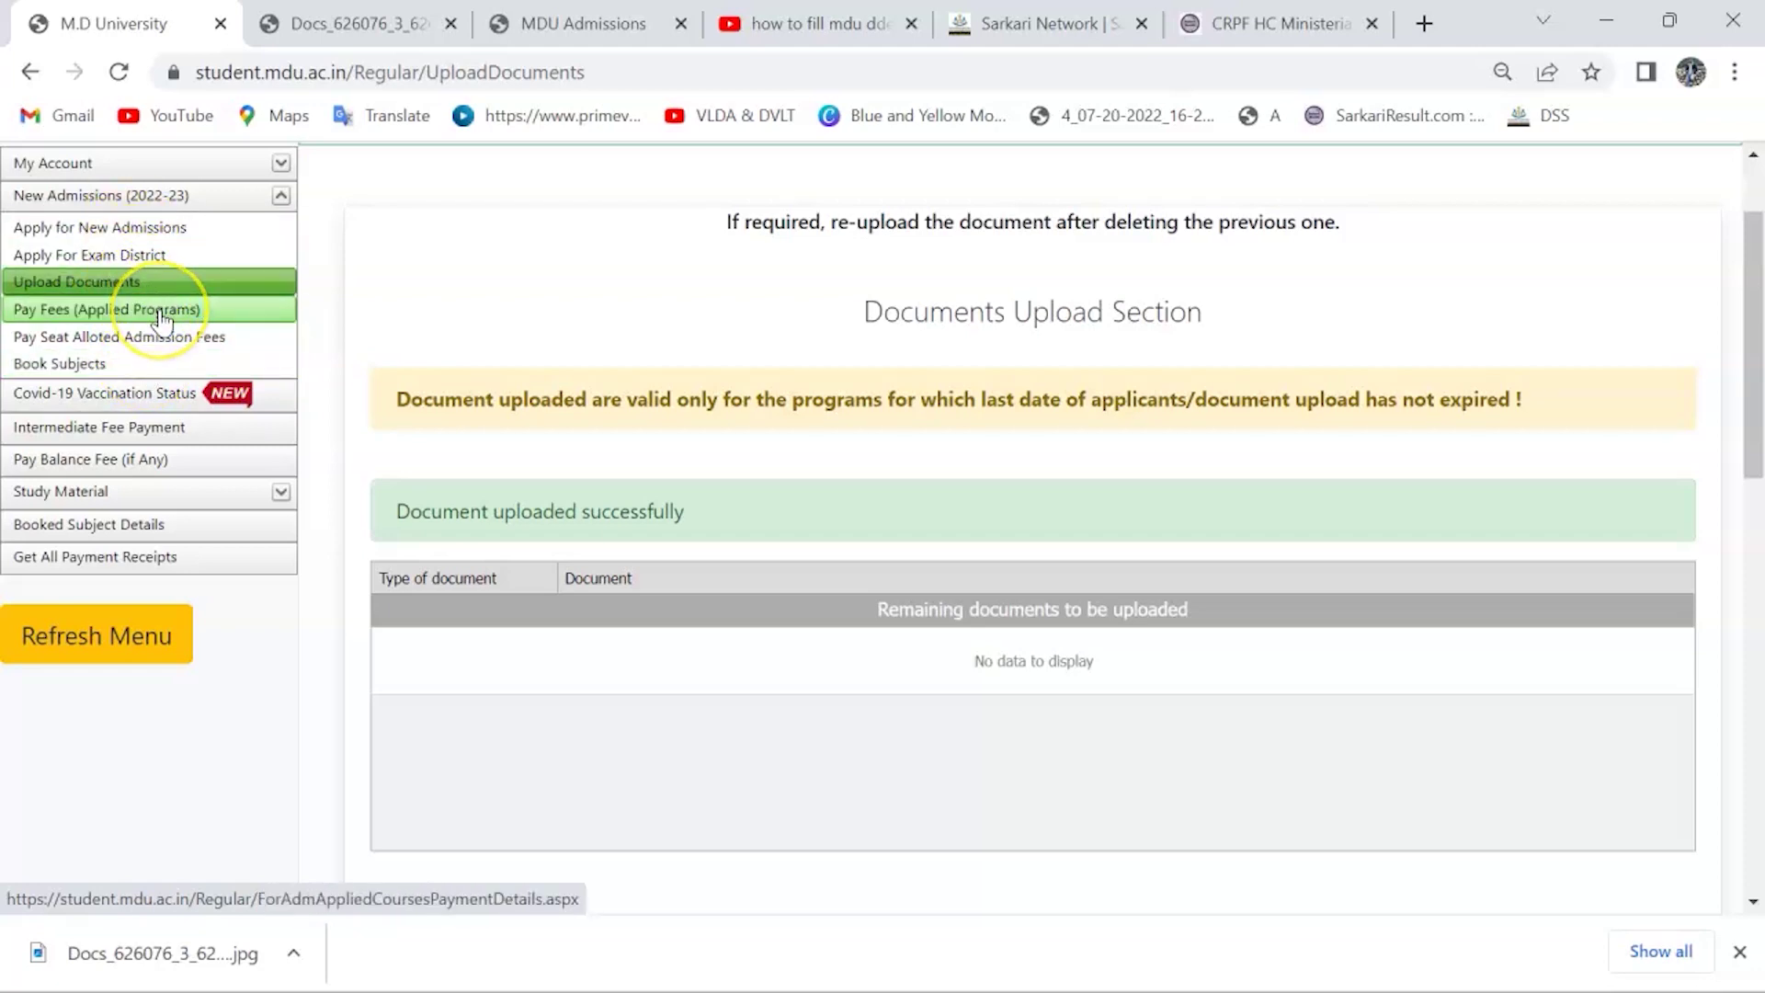
{"action": "left_click", "coordinate": [161, 312]}
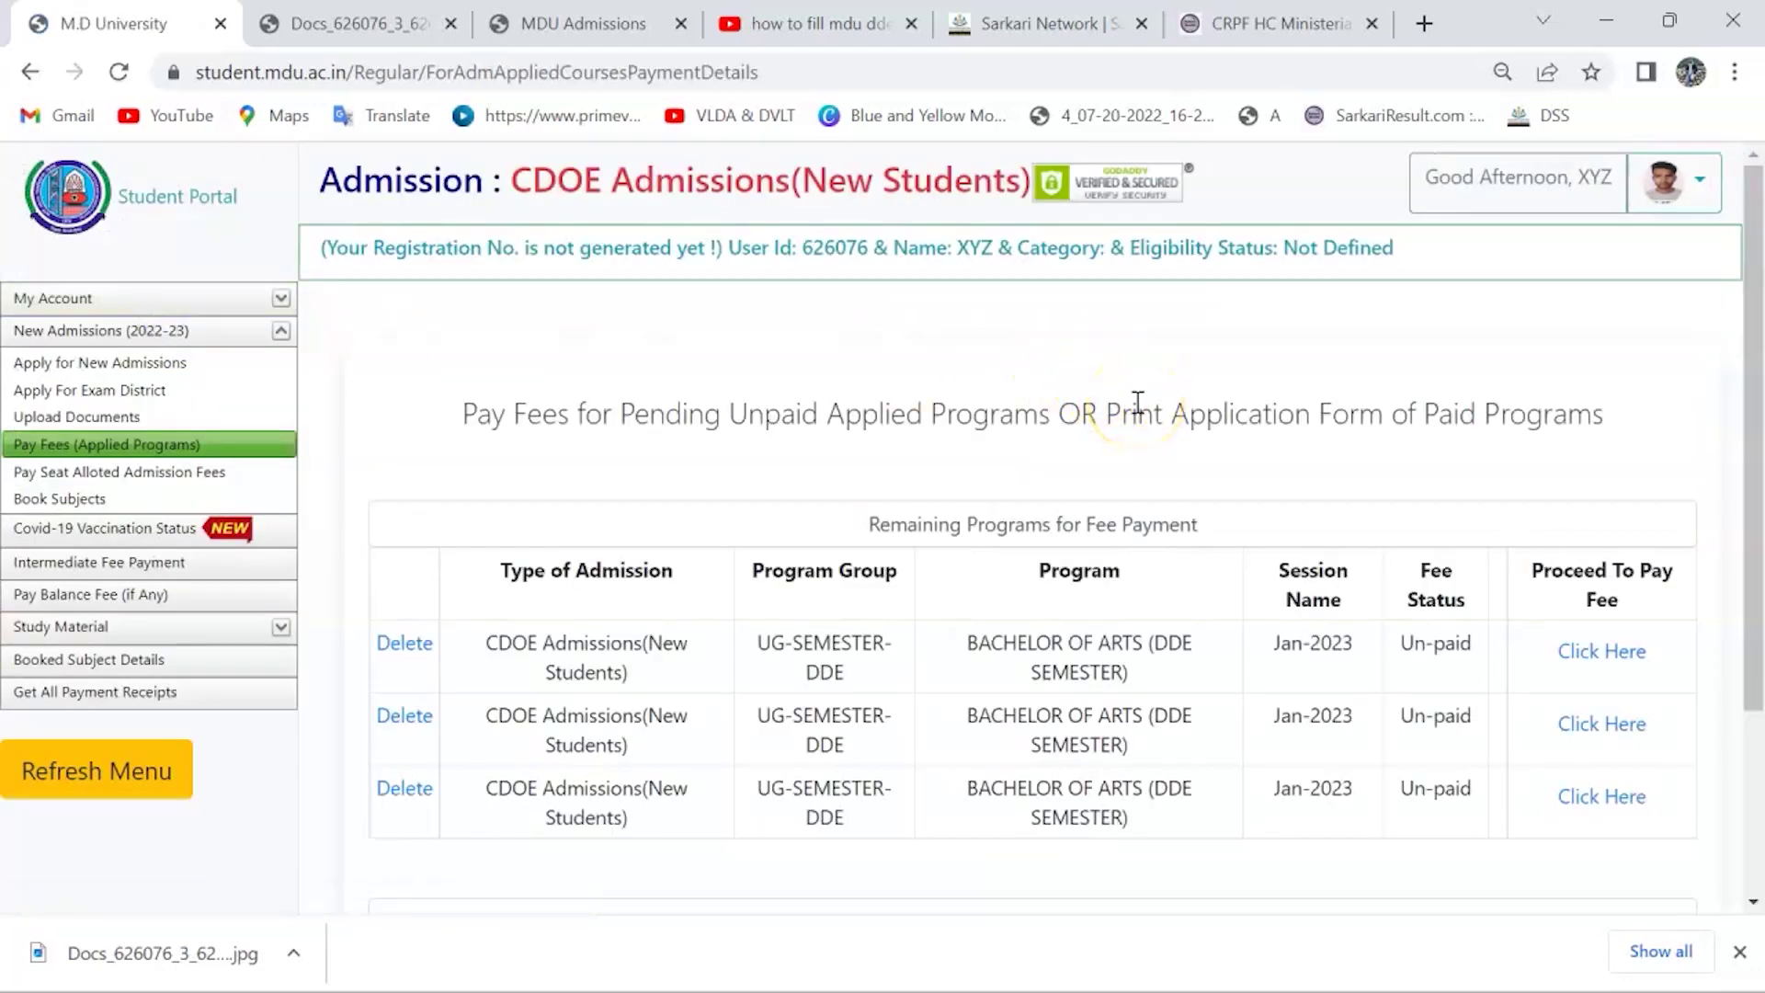
{"action": "left_click", "coordinate": [1601, 653]}
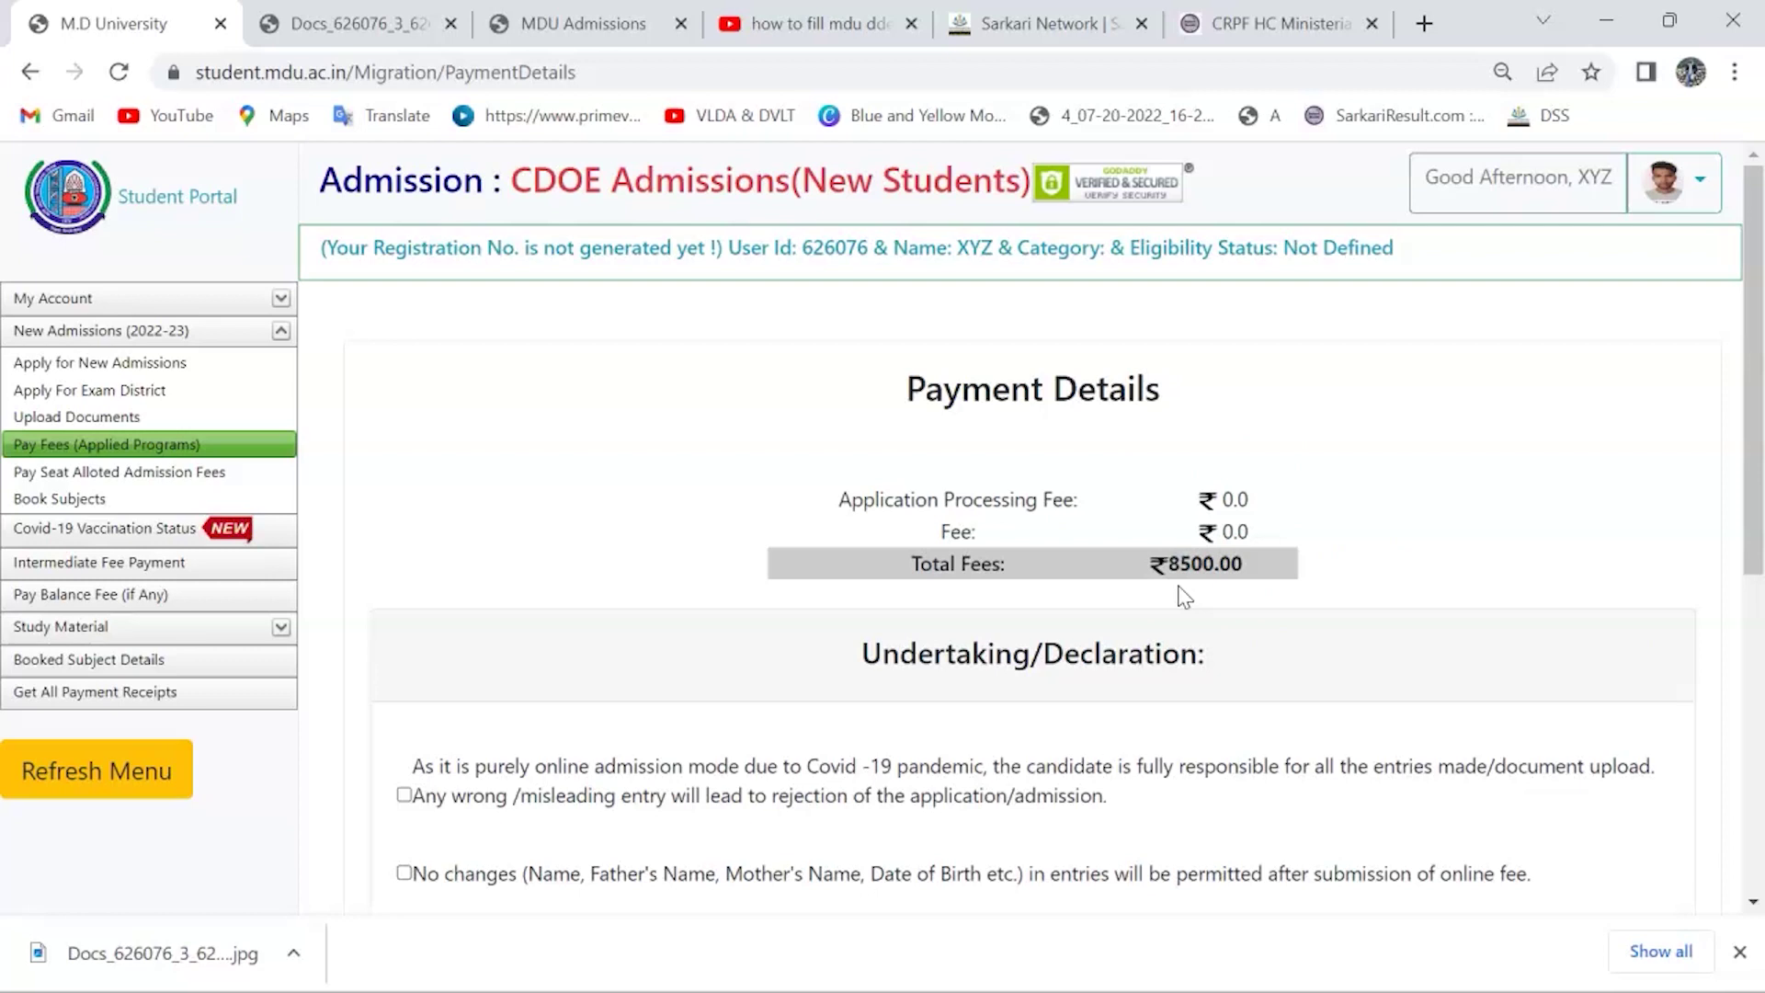
Step: Accept all four undertaking/declaration statements under the payment details
{"action": "left_click", "coordinate": [1342, 643]}
{"action": "scroll", "coordinate": [1342, 644], "scroll_direction": "down", "scroll_amount": 2}
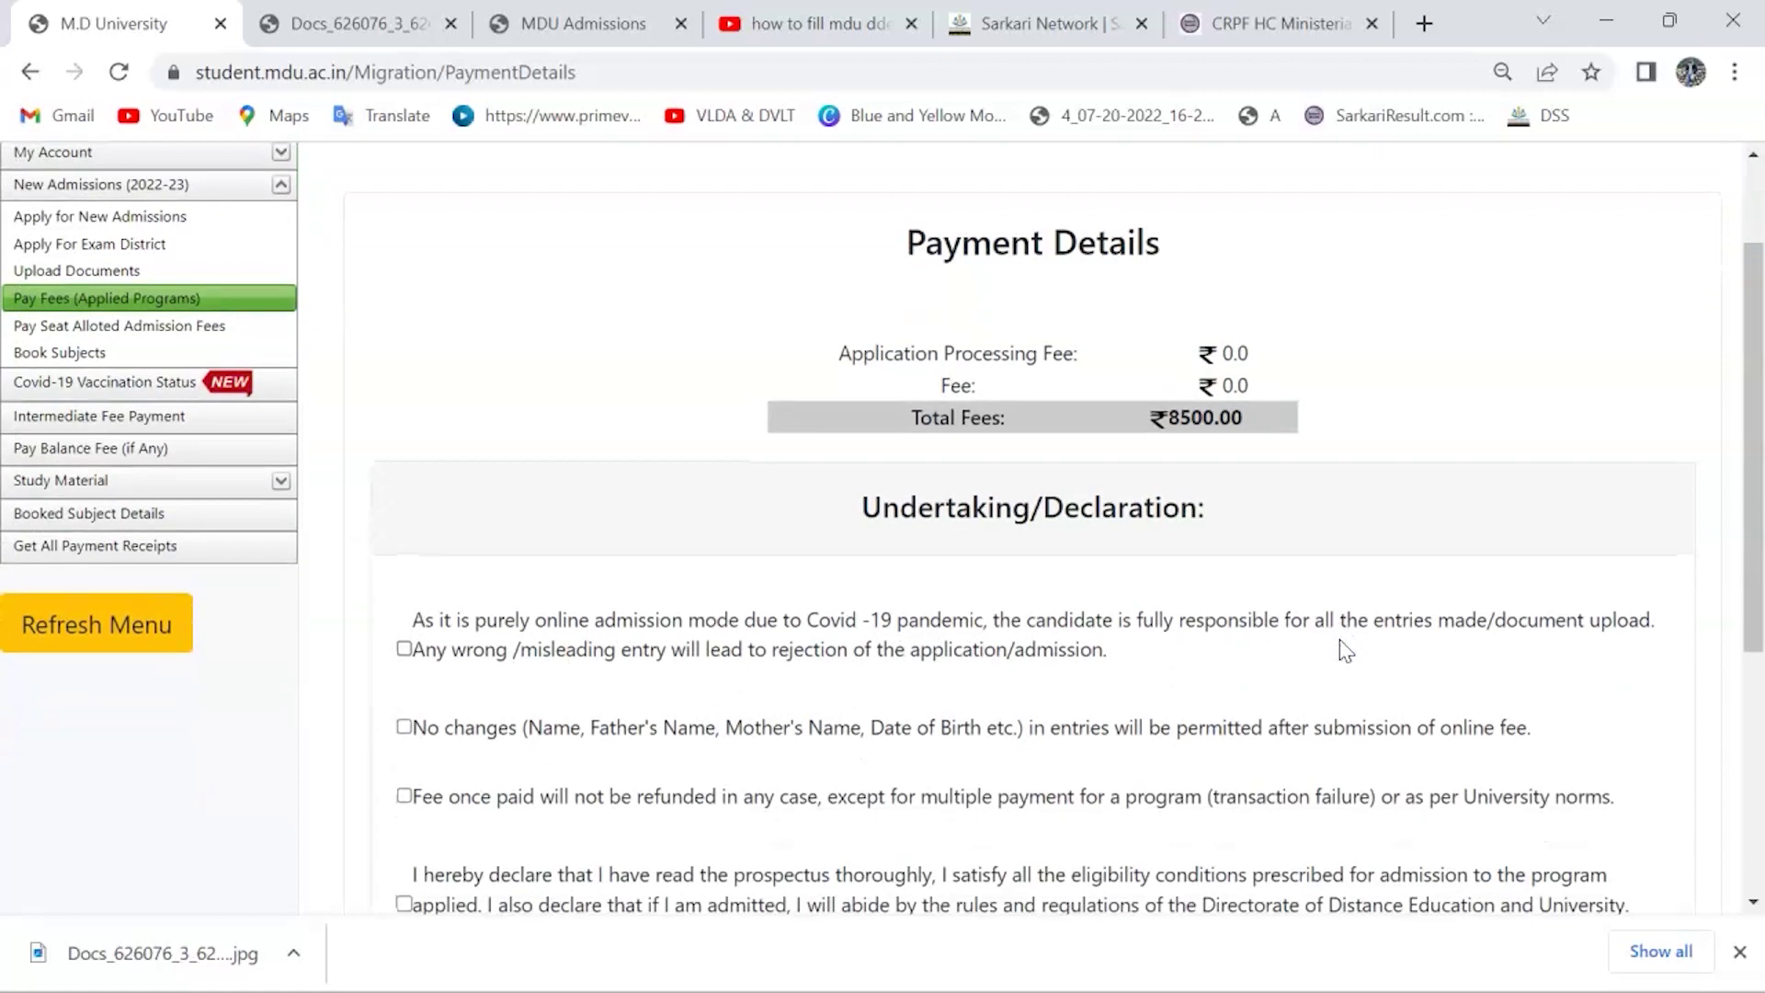
{"action": "scroll", "coordinate": [1342, 643], "scroll_direction": "down", "scroll_amount": 3}
{"action": "left_click", "coordinate": [402, 340]}
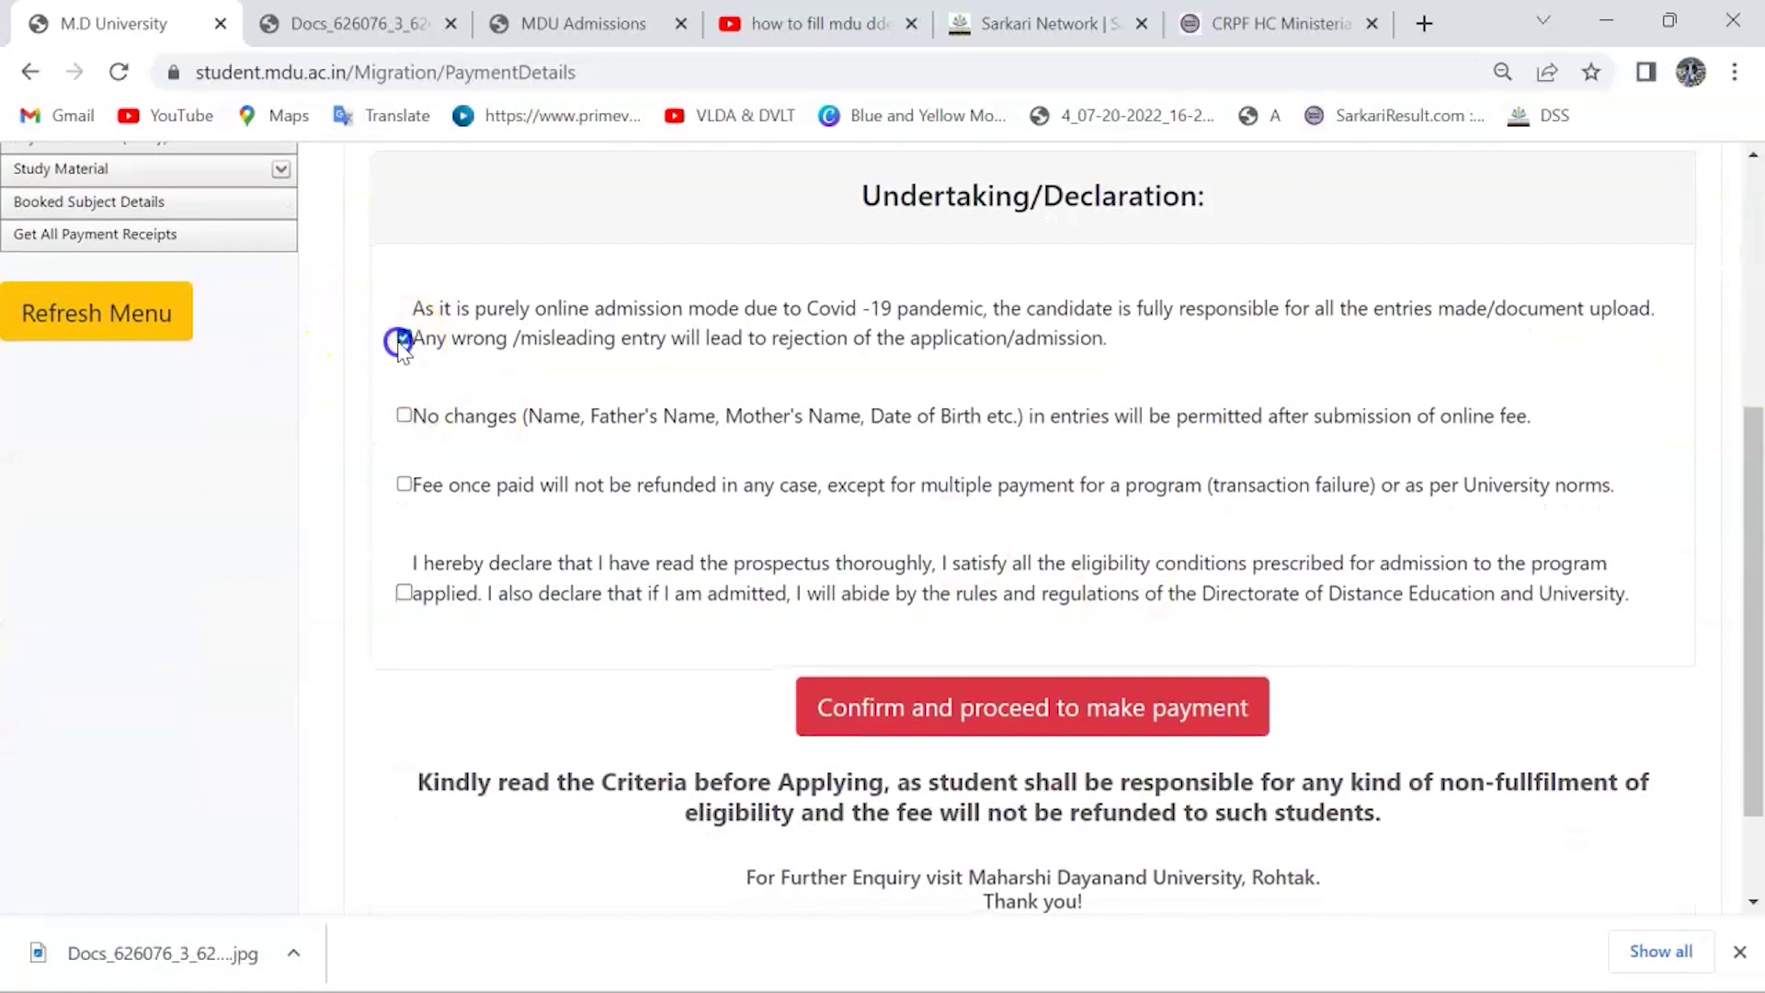
{"action": "left_click", "coordinate": [404, 414]}
{"action": "left_click", "coordinate": [404, 484]}
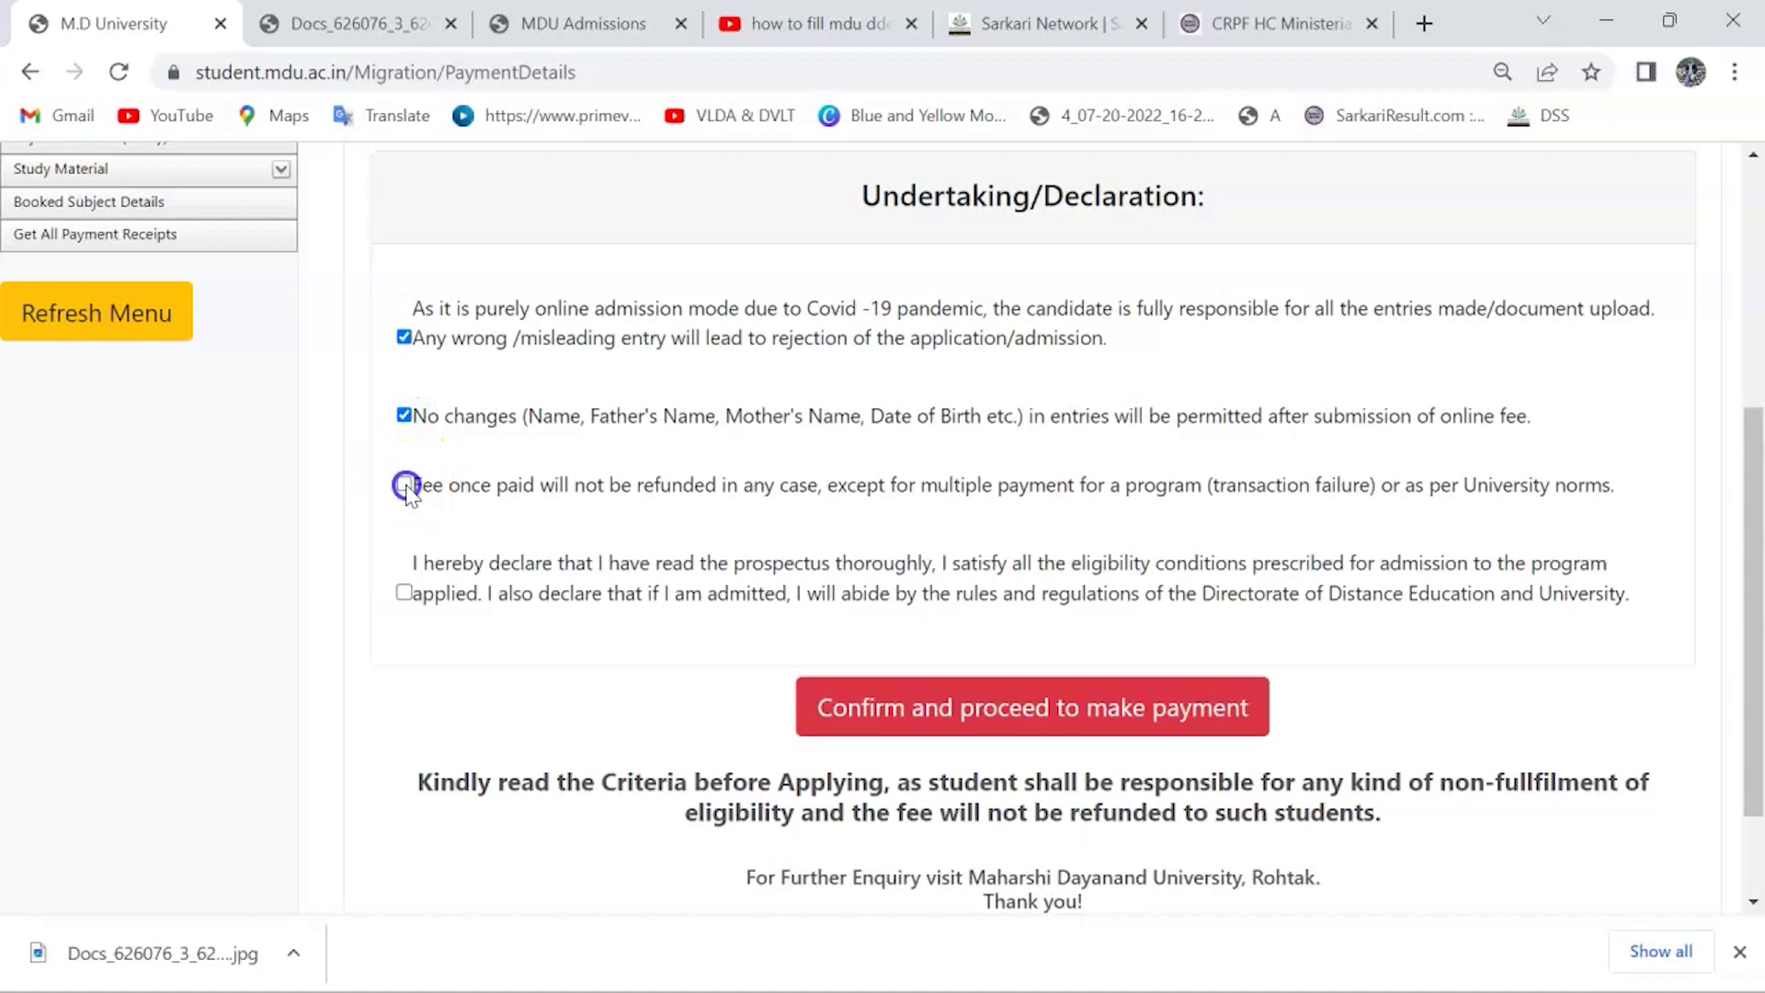
{"action": "left_click", "coordinate": [403, 592]}
Step: Review the total fees and declarations, and confirm to proceed with the payment
{"action": "scroll", "coordinate": [770, 542], "scroll_direction": "up", "scroll_amount": 1}
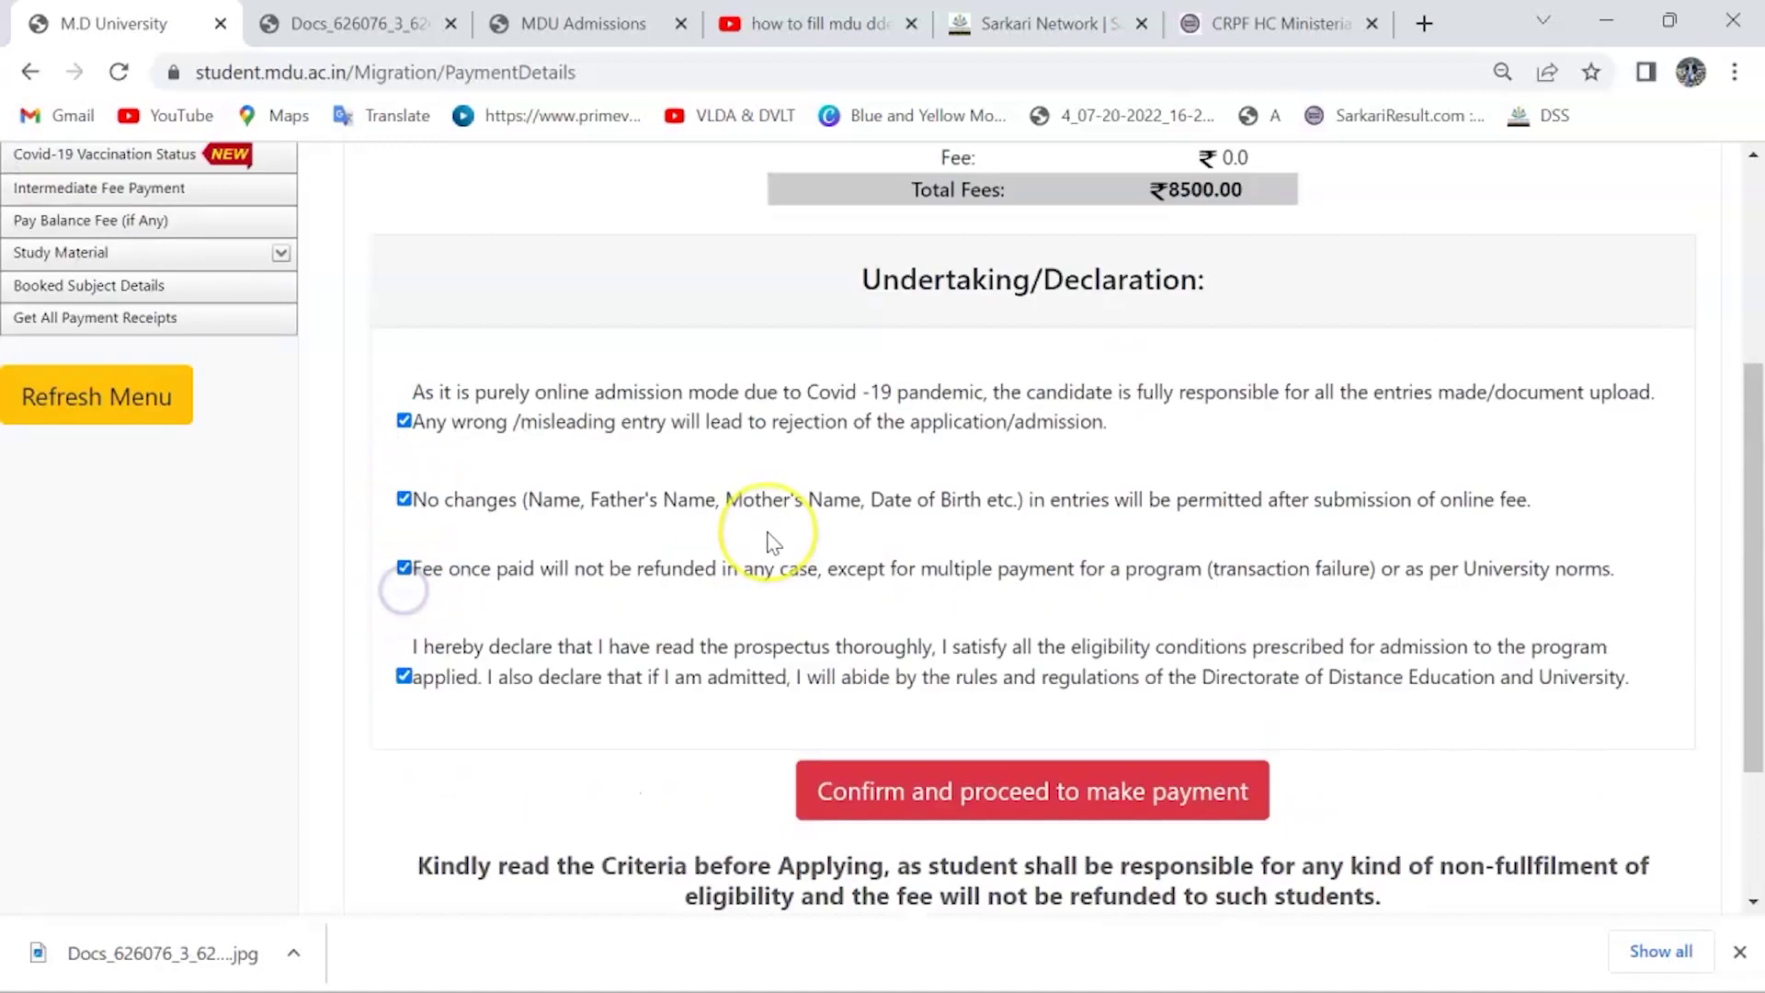
{"action": "scroll", "coordinate": [770, 542], "scroll_direction": "up", "scroll_amount": 4}
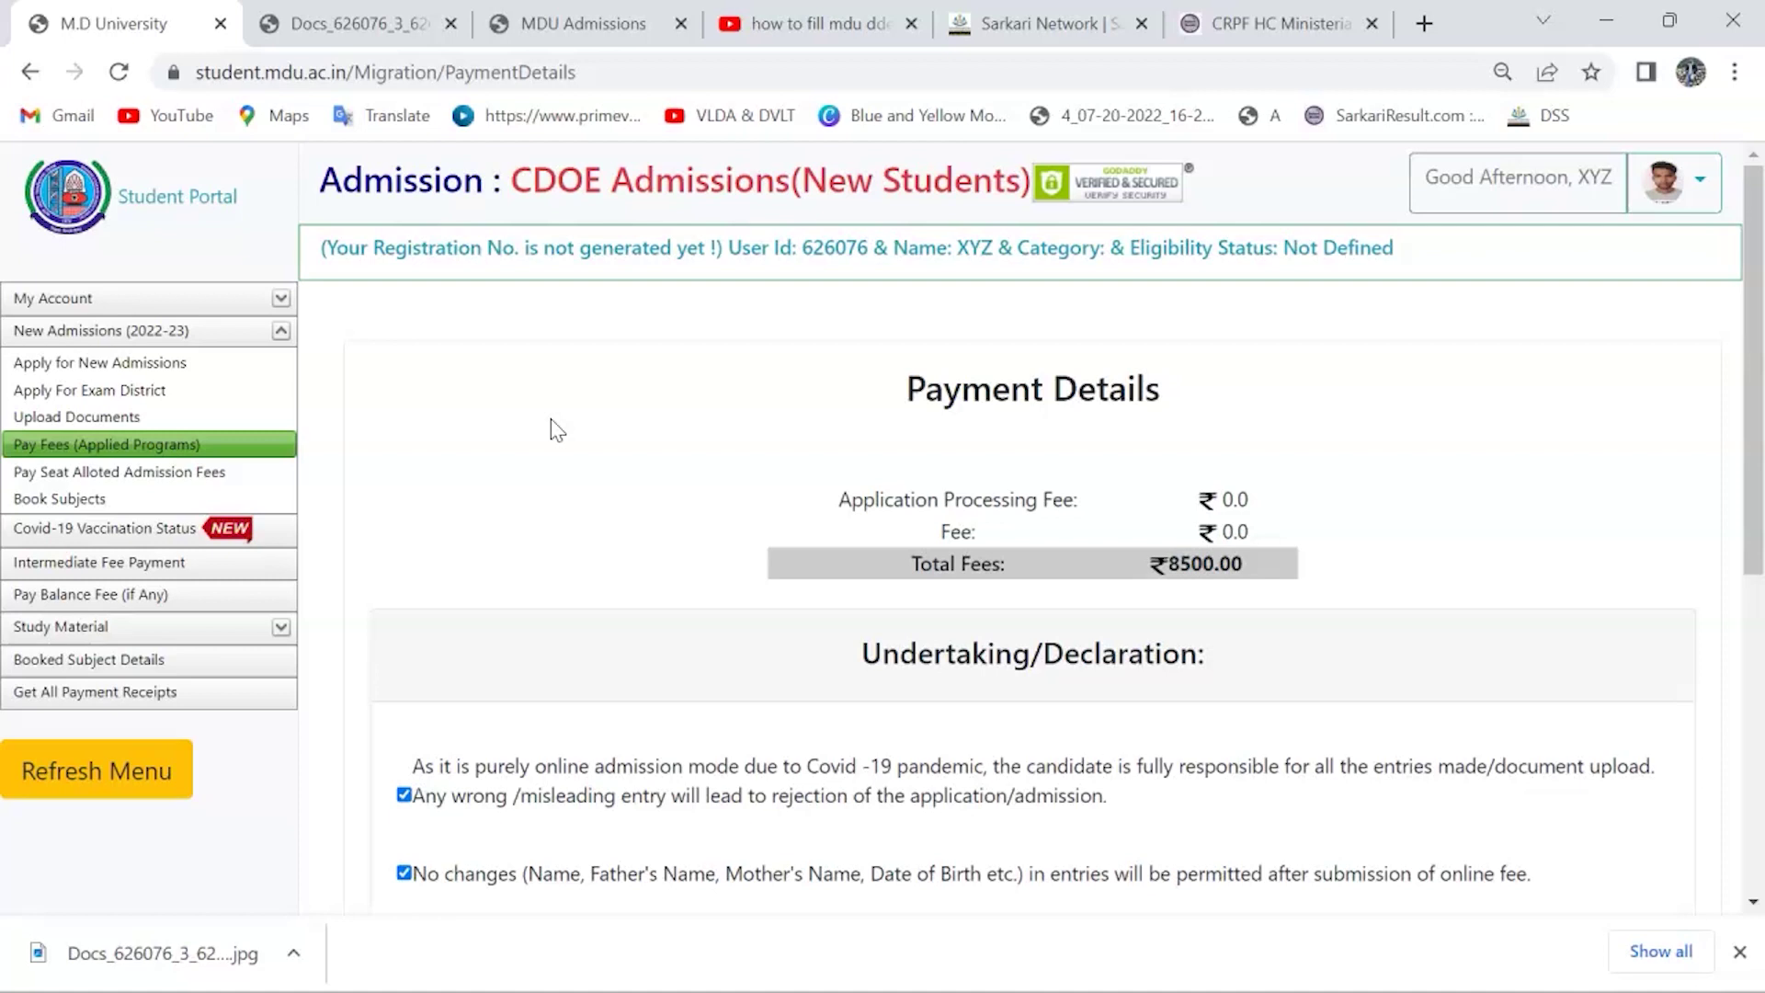
{"action": "scroll", "coordinate": [555, 430], "scroll_direction": "down", "scroll_amount": 4}
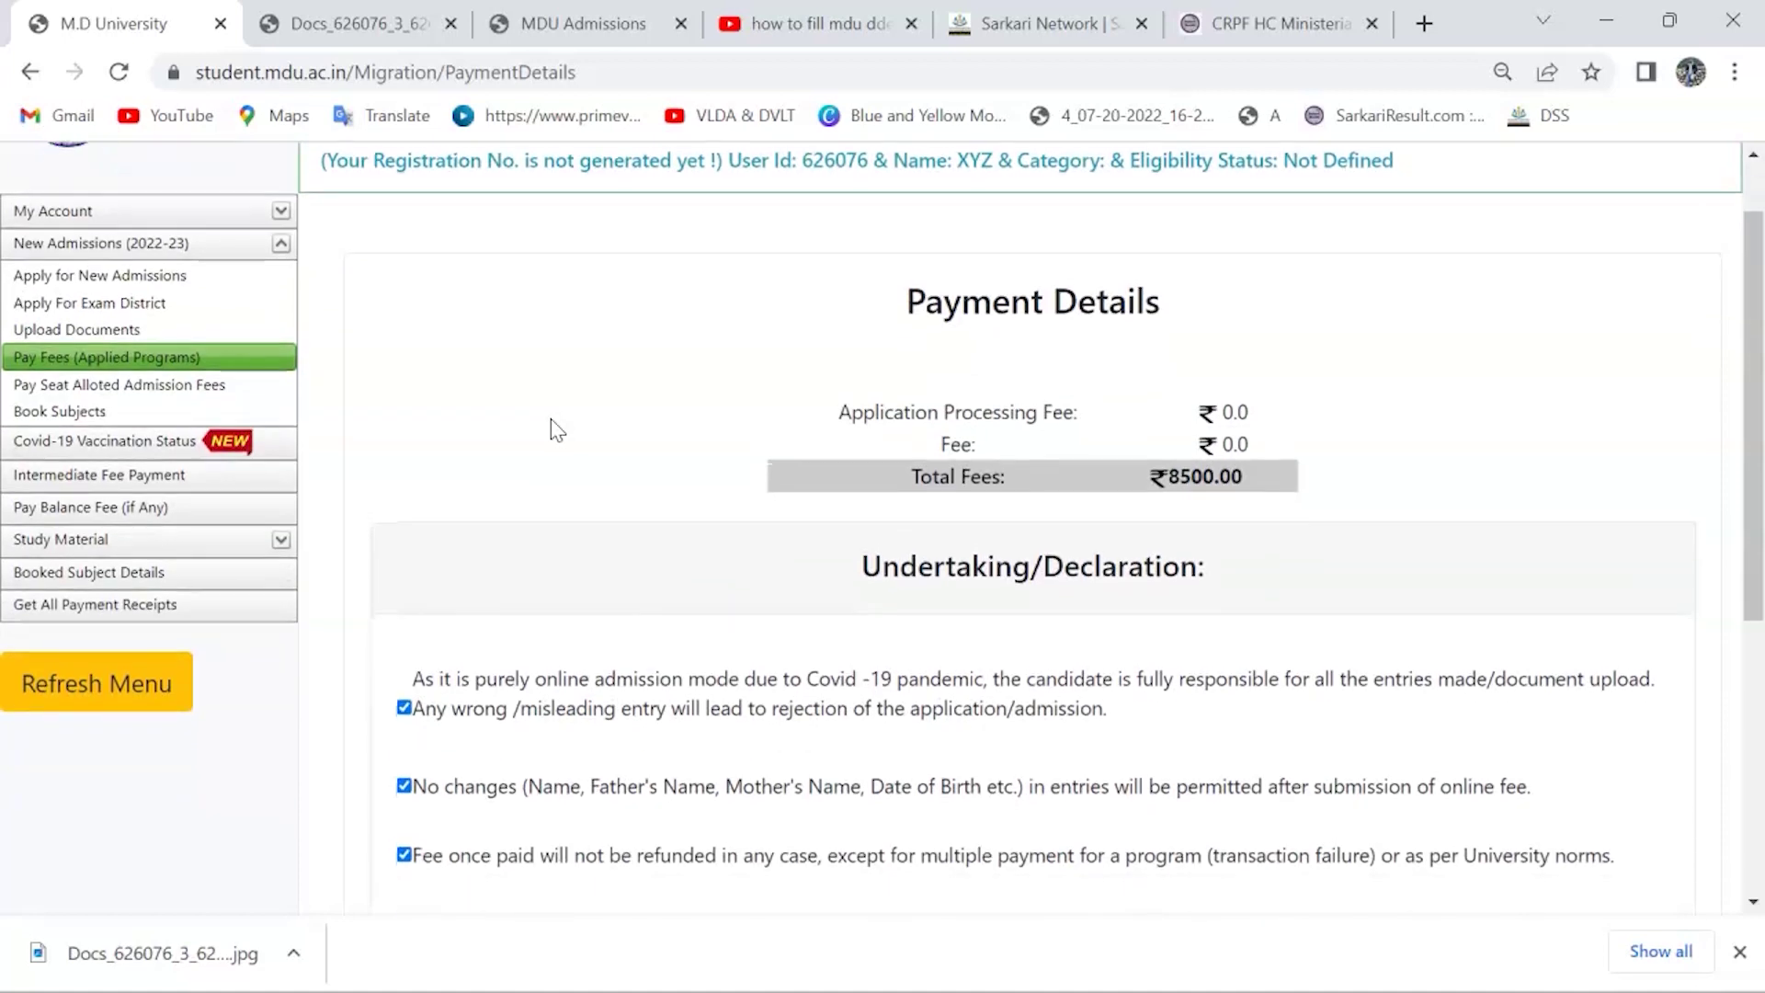
{"action": "left_click", "coordinate": [364, 713]}
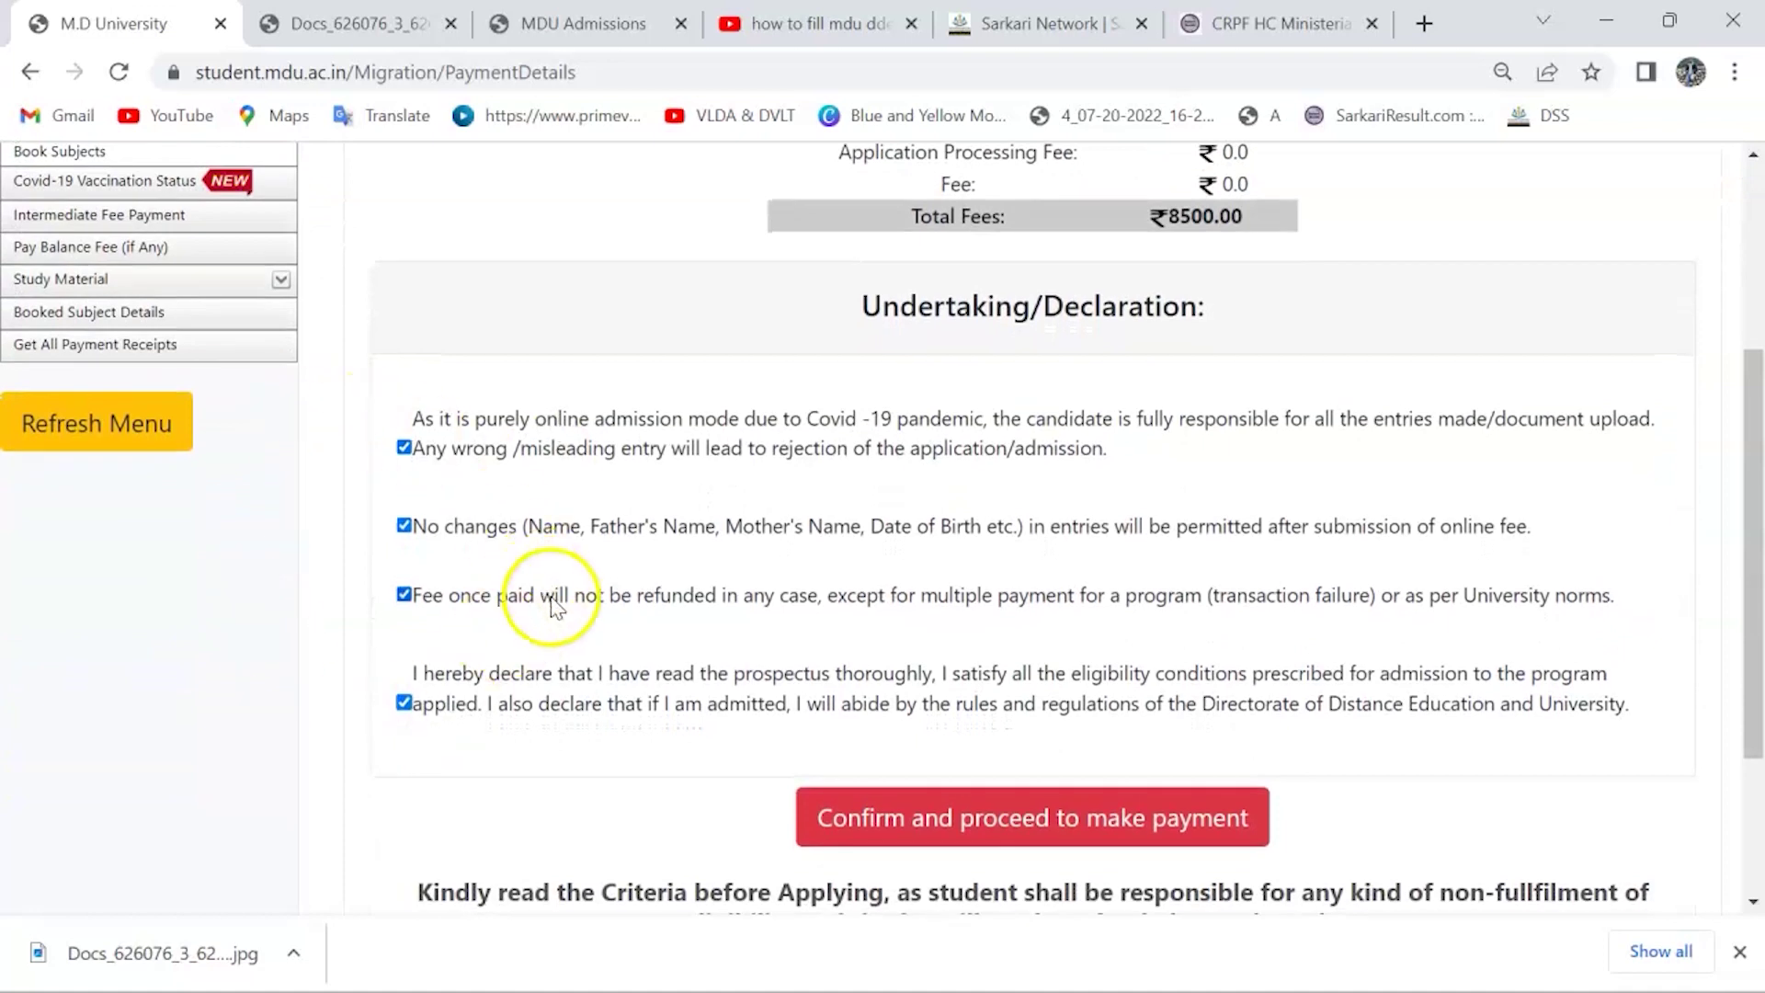
{"action": "left_click", "coordinate": [1012, 818]}
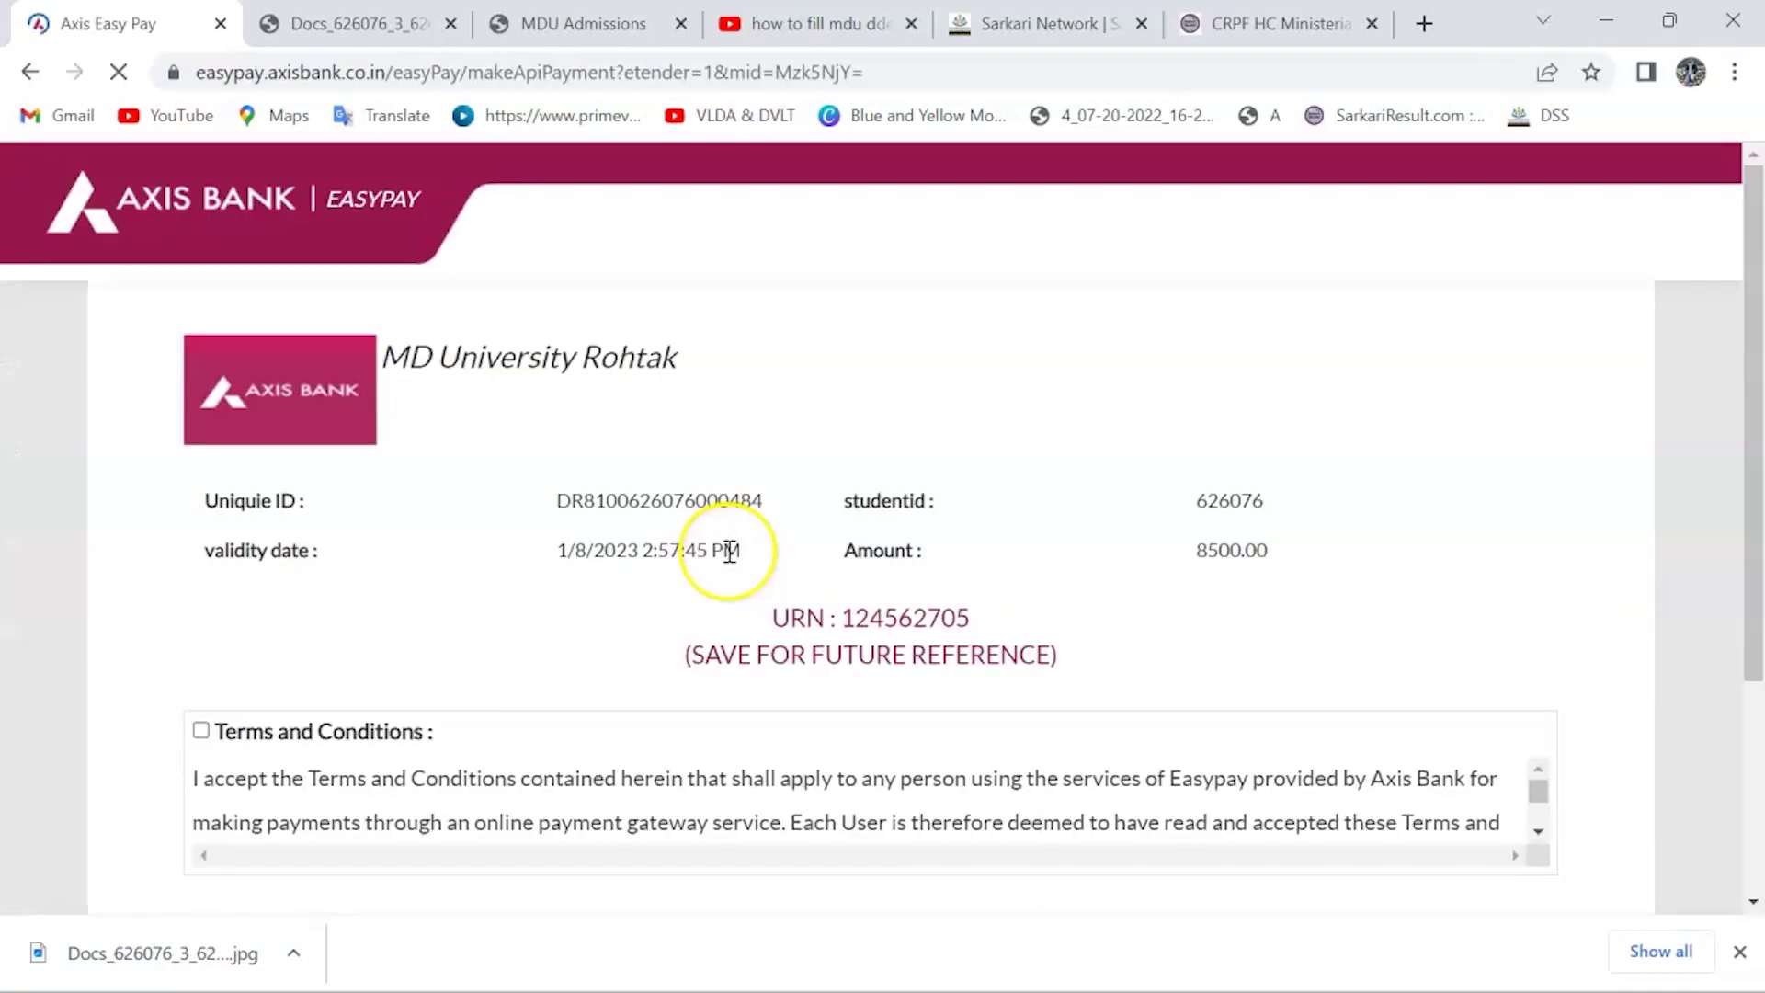
Step: Accept the Axis Bank Easypay terms and conditions and select CREDITCARD/DEBITCARD as the payment option
{"action": "scroll", "coordinate": [729, 551], "scroll_direction": "down", "scroll_amount": 3}
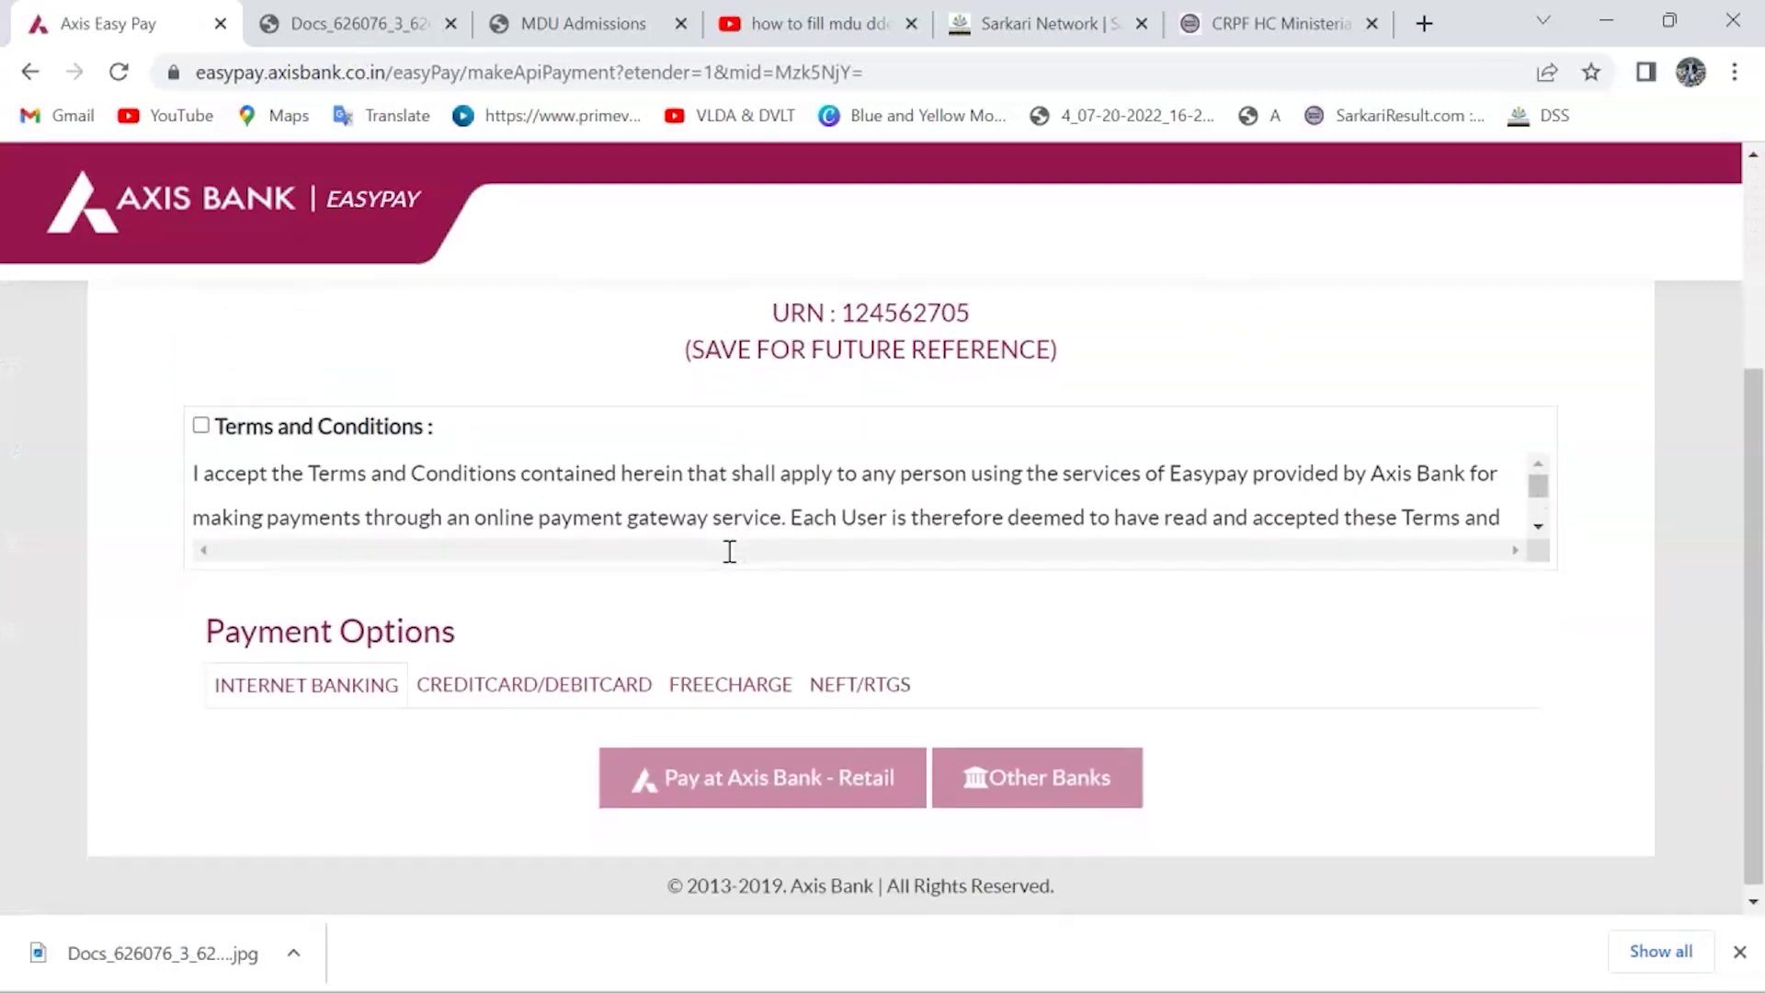
{"action": "left_click", "coordinate": [201, 424]}
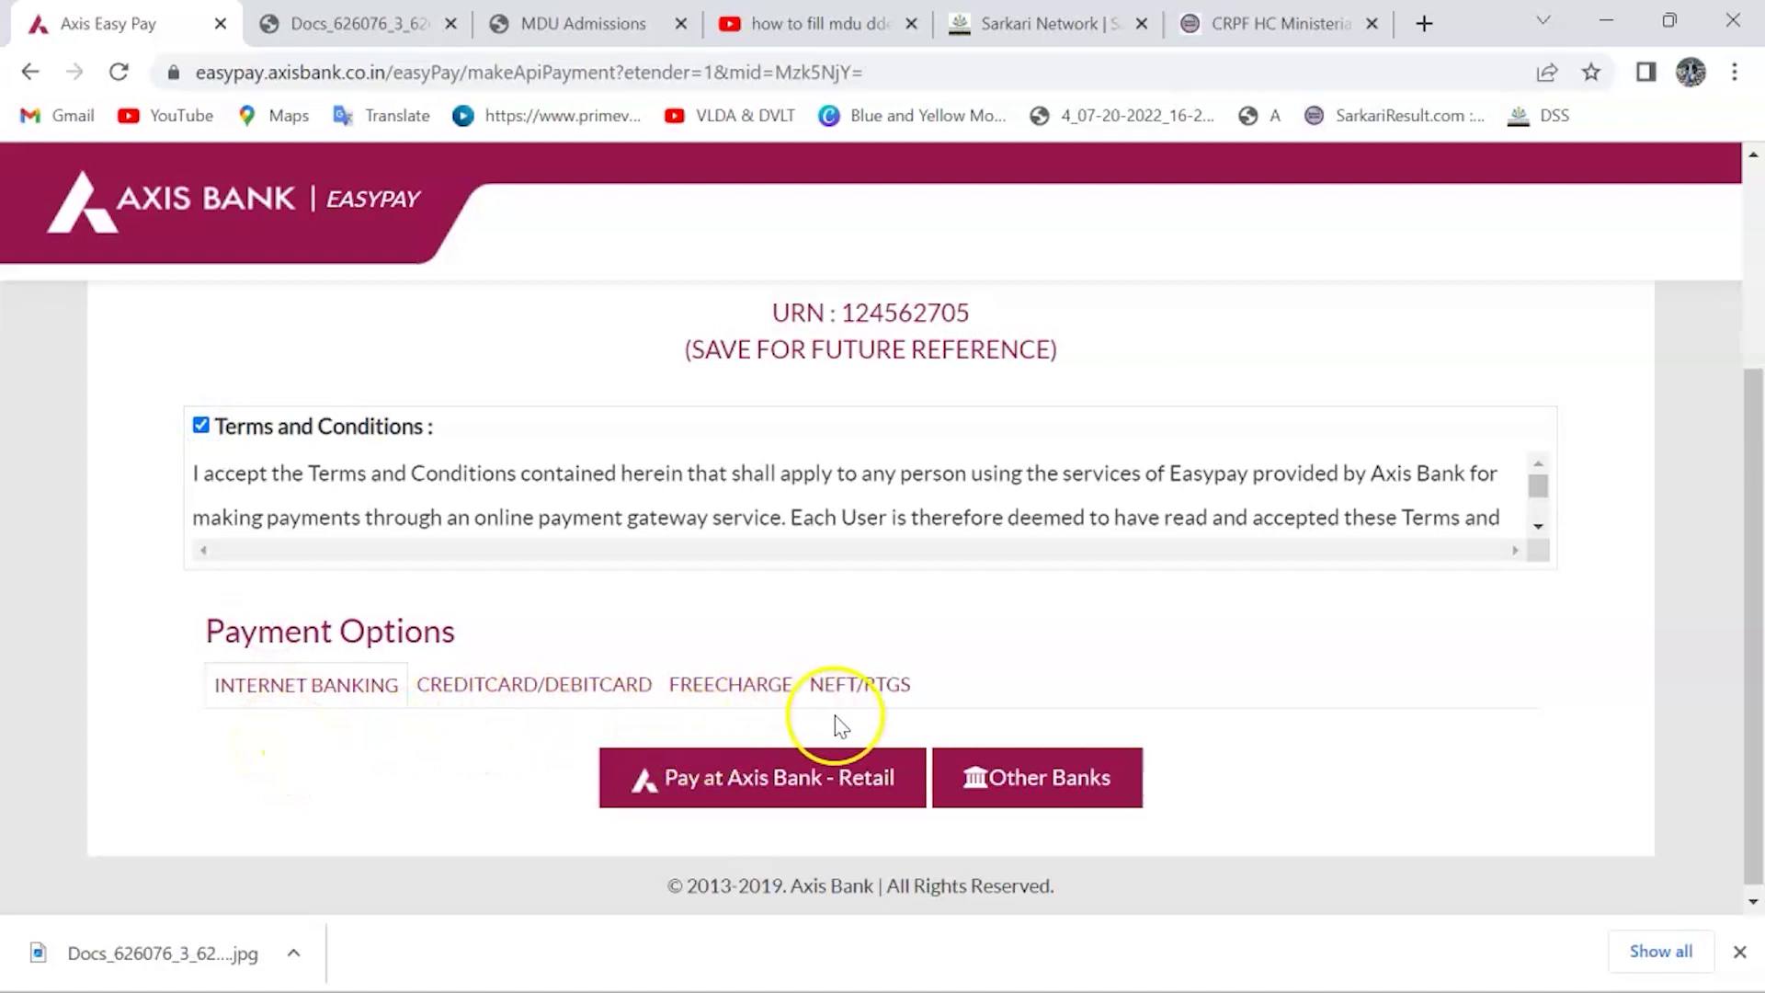
{"action": "left_click", "coordinate": [580, 677]}
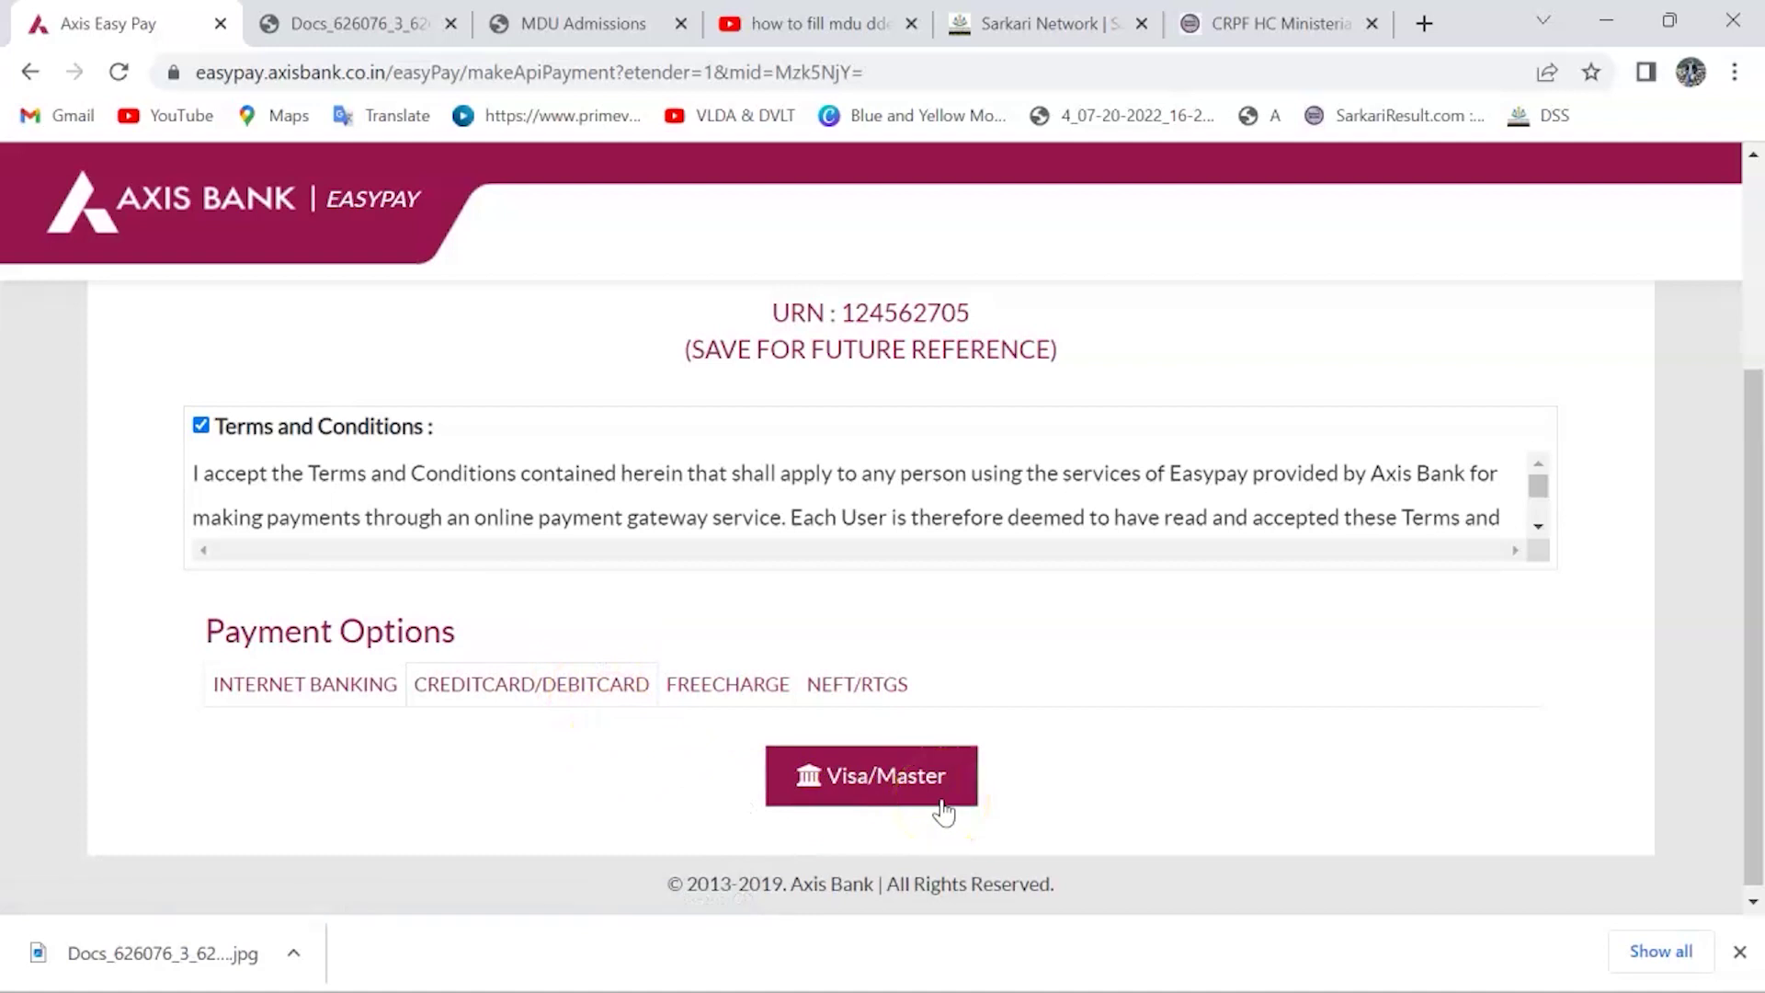
Step: Leave the payment gateway without paying and return to the list of remaining programs for fee payment
{"action": "scroll", "coordinate": [940, 809], "scroll_direction": "up", "scroll_amount": 3}
{"action": "key", "text": "alt+Left"}
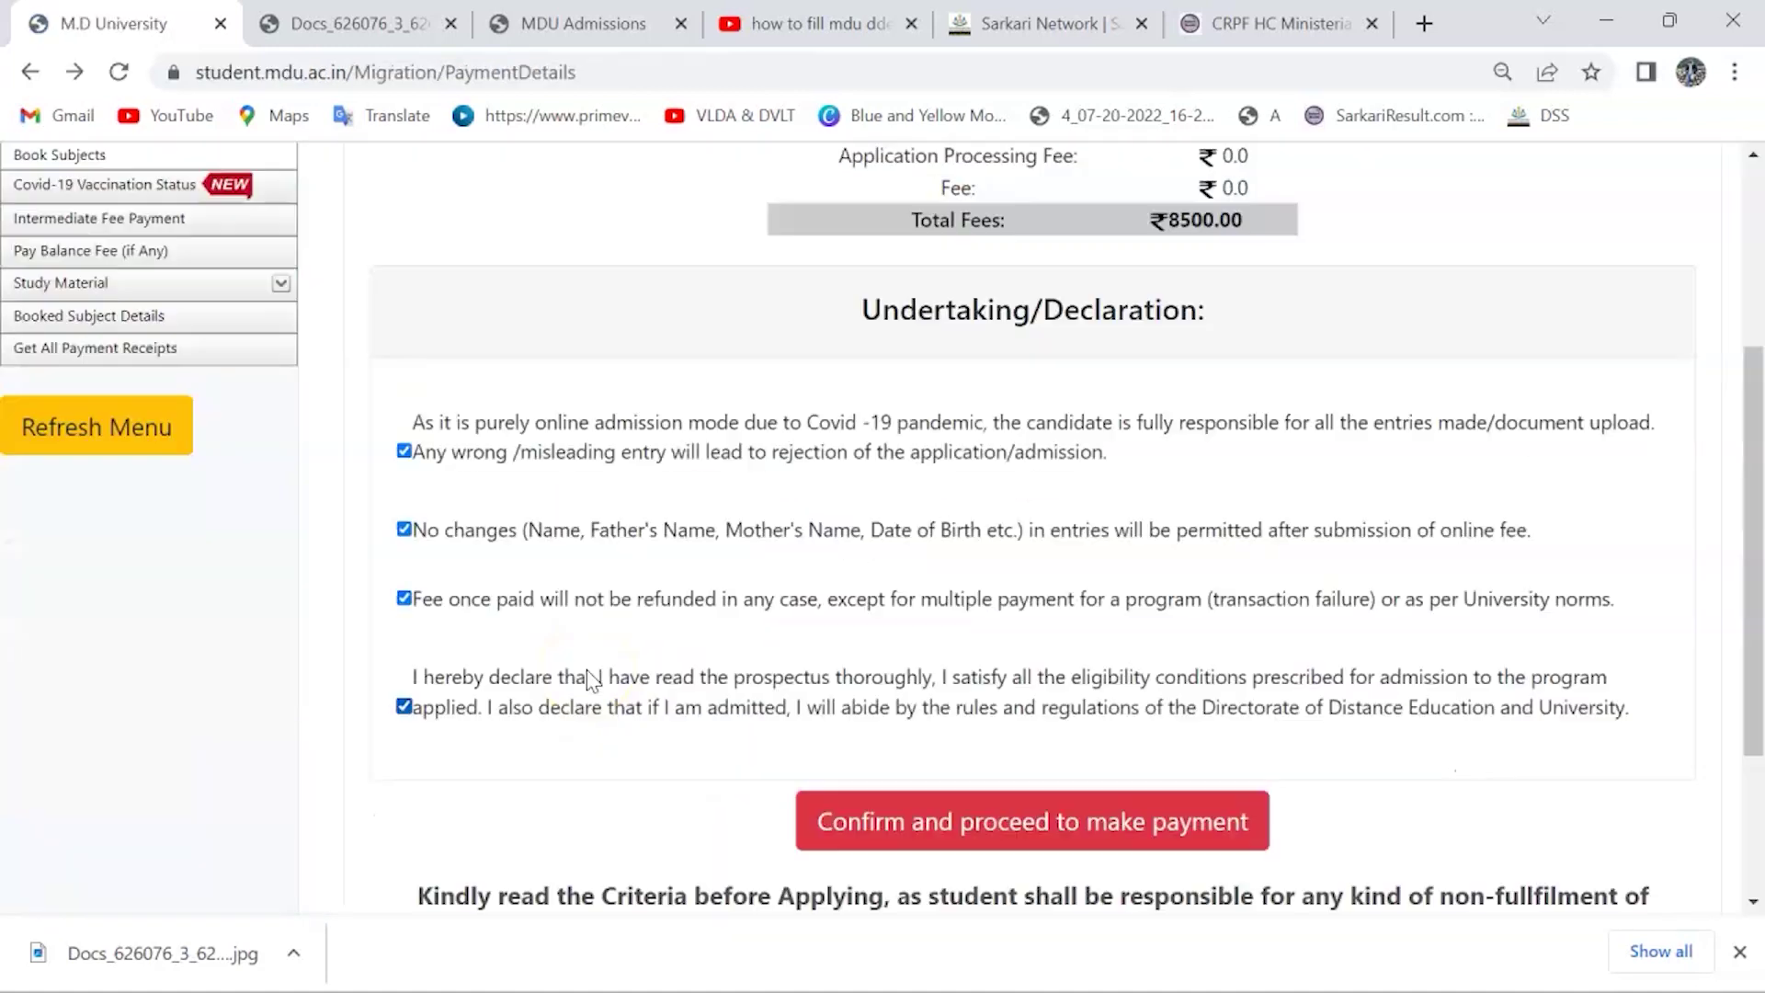
{"action": "scroll", "coordinate": [591, 680], "scroll_direction": "up", "scroll_amount": 5}
{"action": "scroll", "coordinate": [588, 680], "scroll_direction": "left", "scroll_amount": 5}
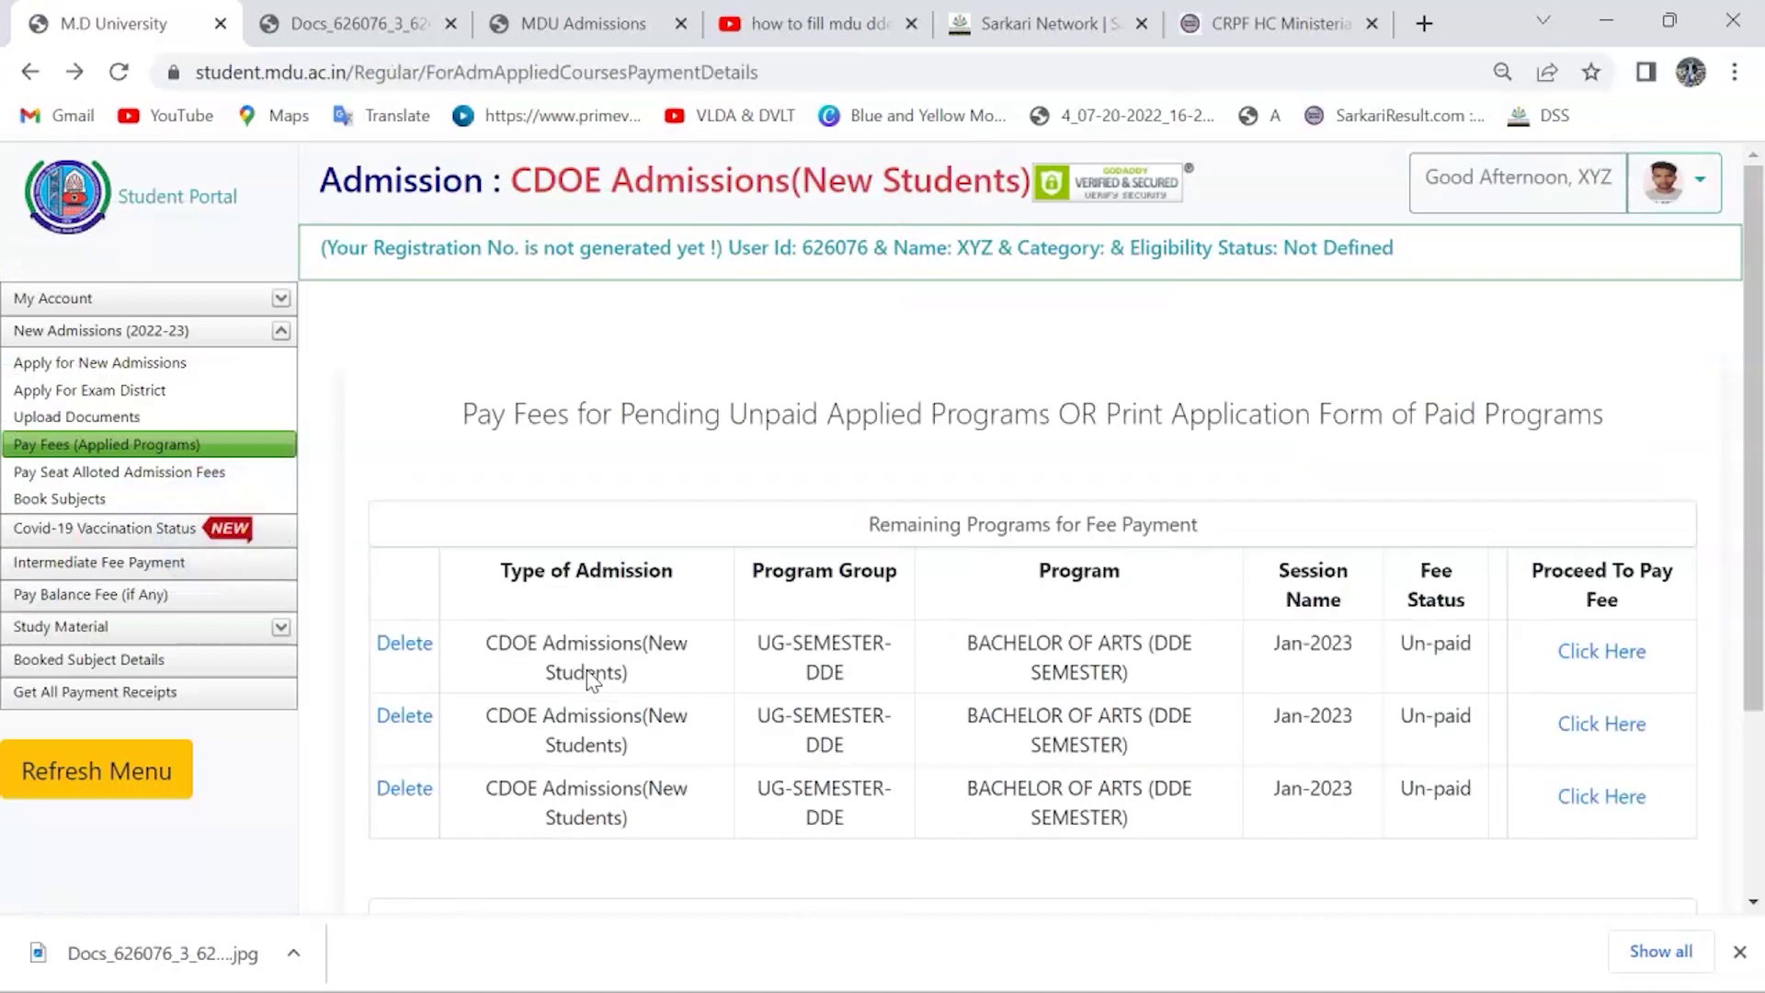